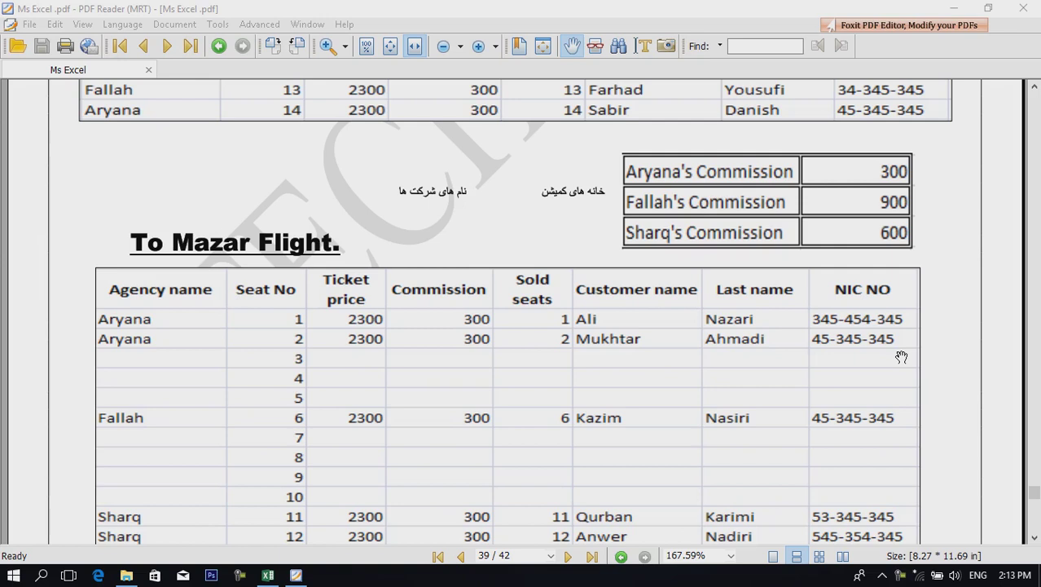
# - Scroll the PDF to page 40 of 42, viewing the Mazar seat table and To Harat totals 16100 and 2100
pyautogui.scroll(10, 712, 387)
pyautogui.scroll(4, 713, 388)
pyautogui.scroll(-3, 712, 388)
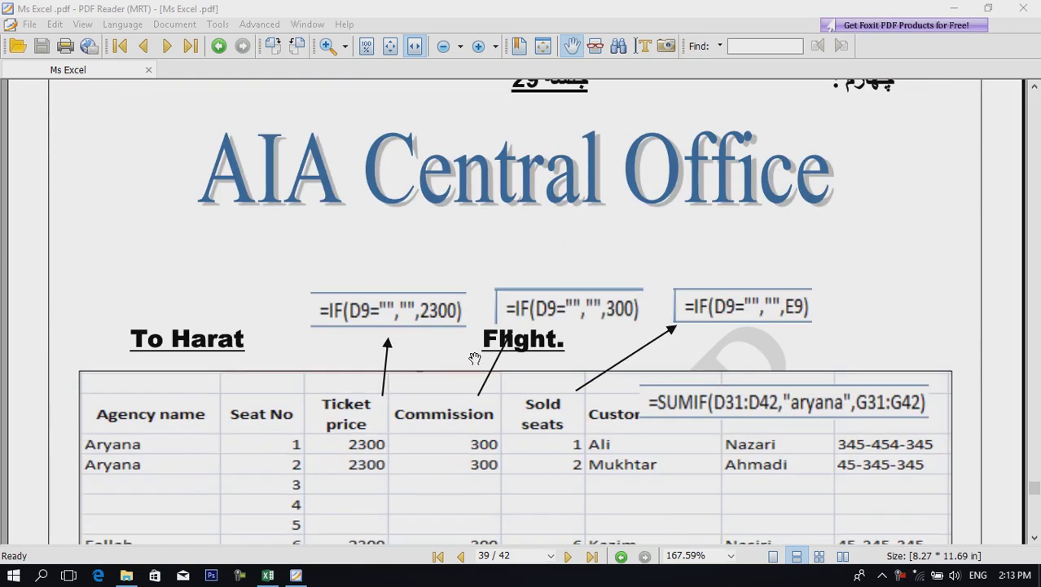
pyautogui.scroll(-3, 464, 360)
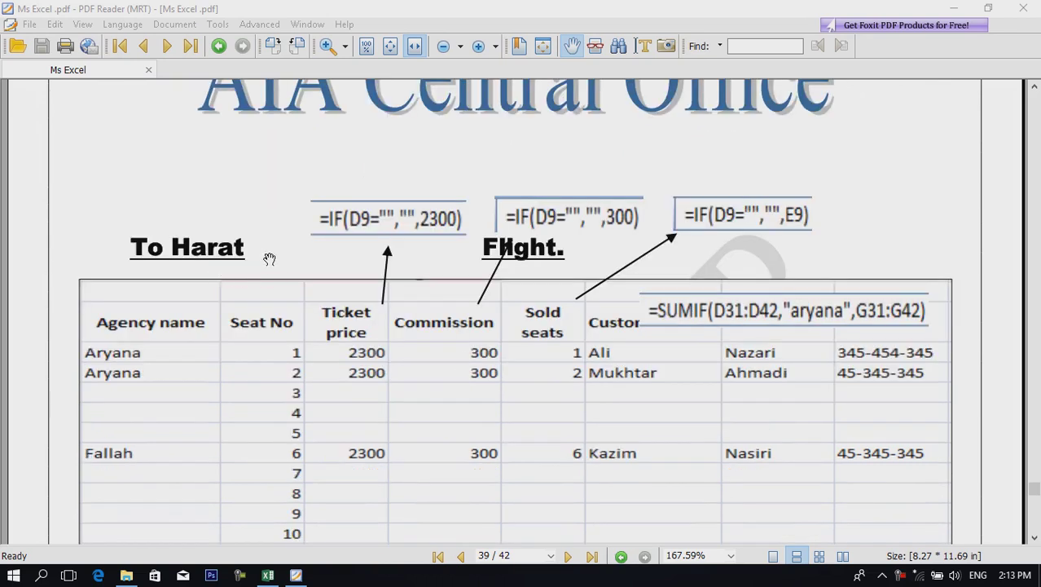
pyautogui.scroll(-10, 528, 376)
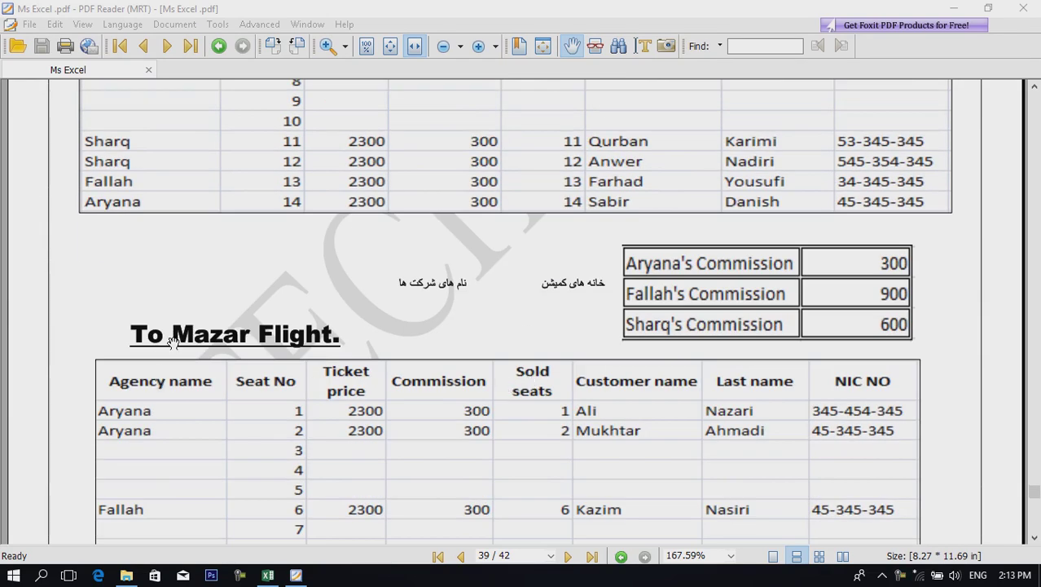
pyautogui.scroll(-5, 466, 394)
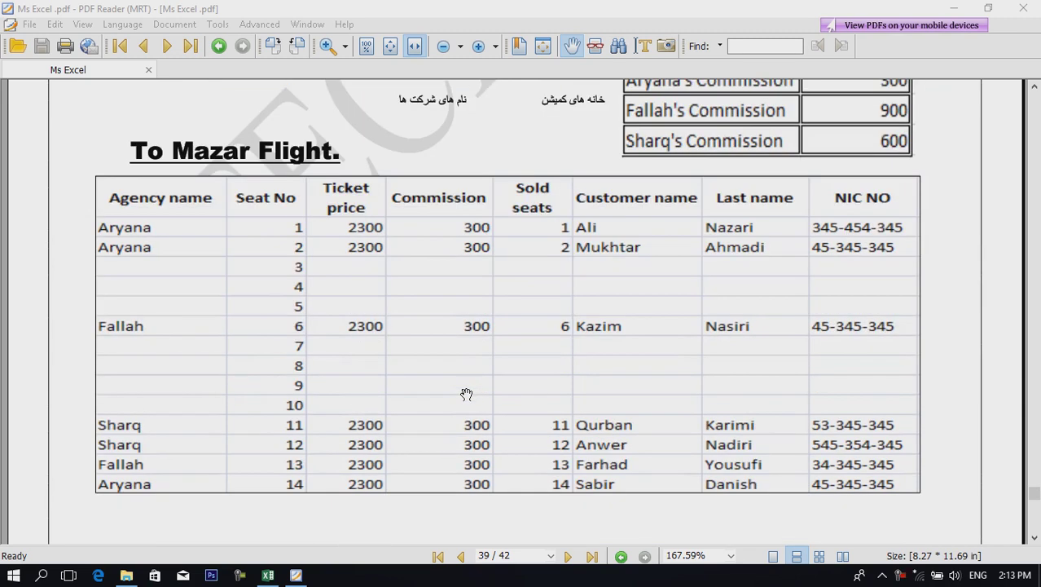
pyautogui.scroll(4, 466, 395)
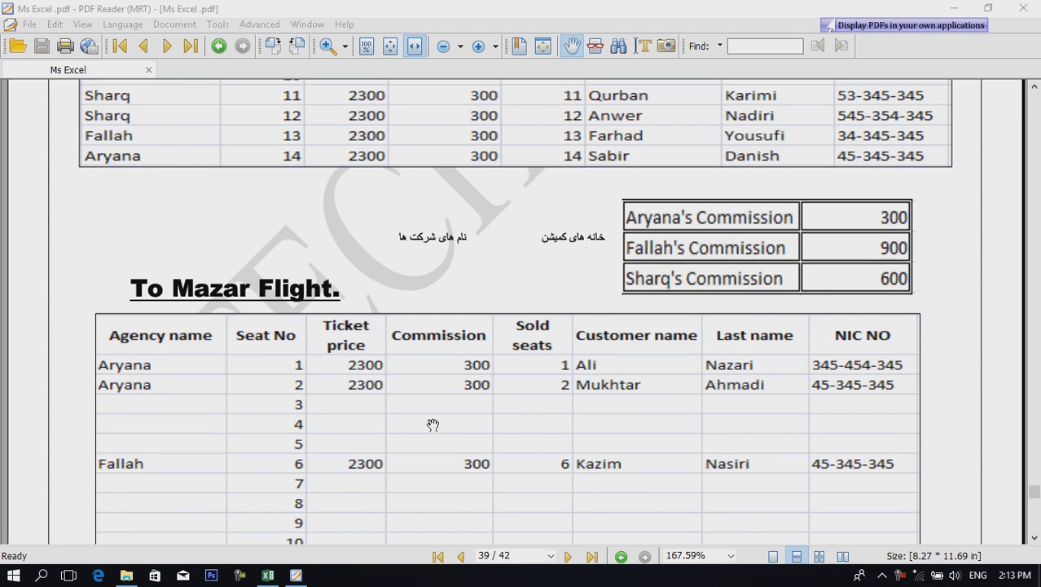
pyautogui.moveTo(449, 430); pyautogui.dragTo(434, 336)
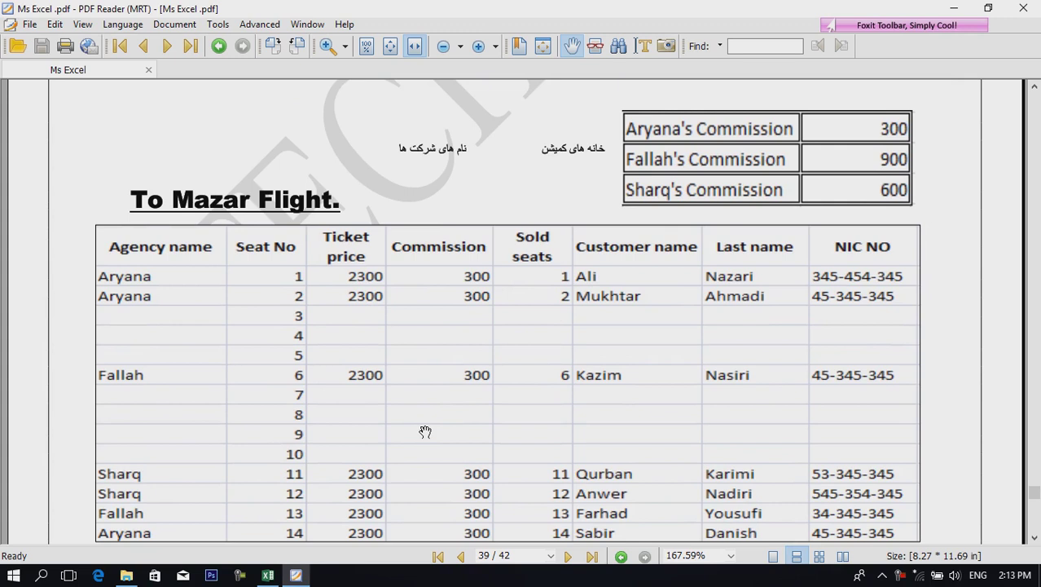
pyautogui.scroll(-3, 472, 383)
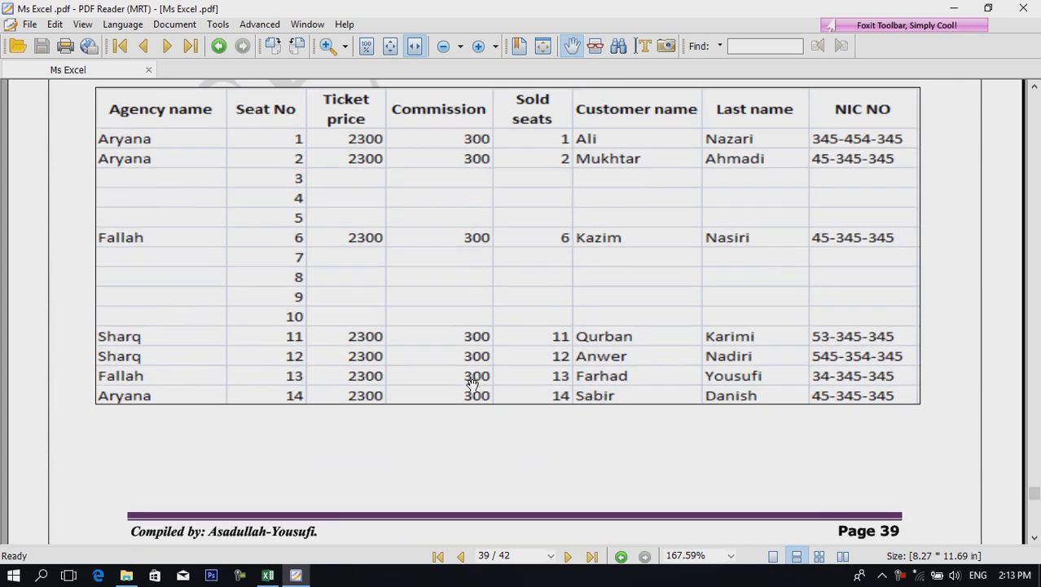
pyautogui.scroll(3, 472, 383)
pyautogui.scroll(3, 472, 383)
pyautogui.scroll(2, 473, 383)
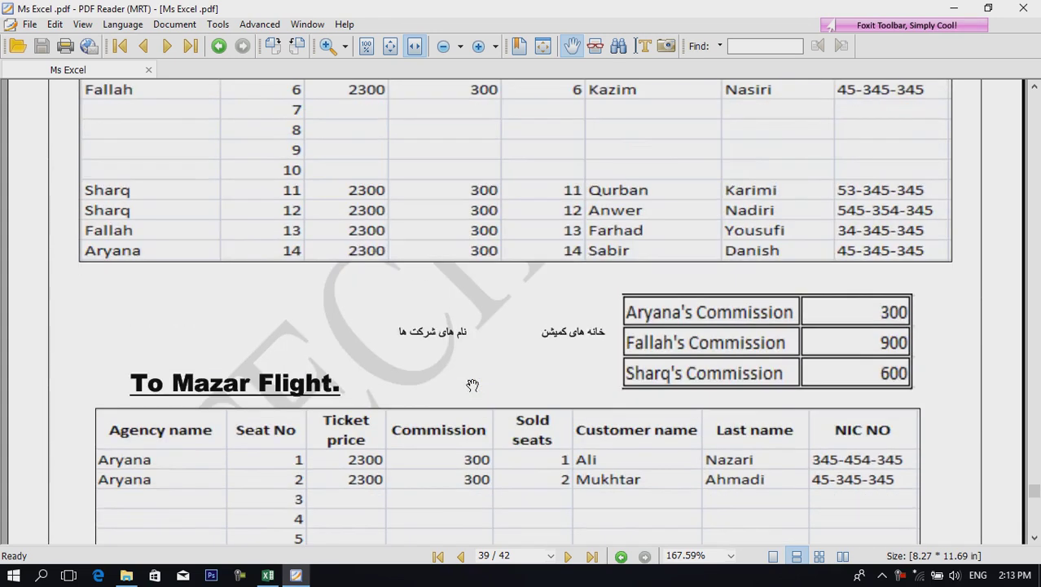
pyautogui.scroll(4, 473, 383)
pyautogui.scroll(3, 473, 383)
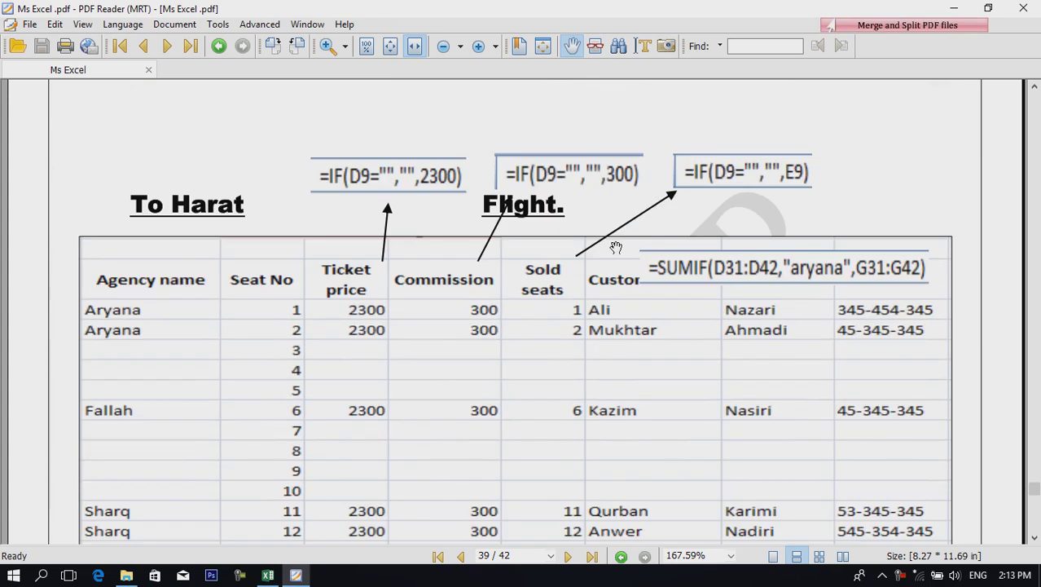
pyautogui.scroll(-2, 557, 291)
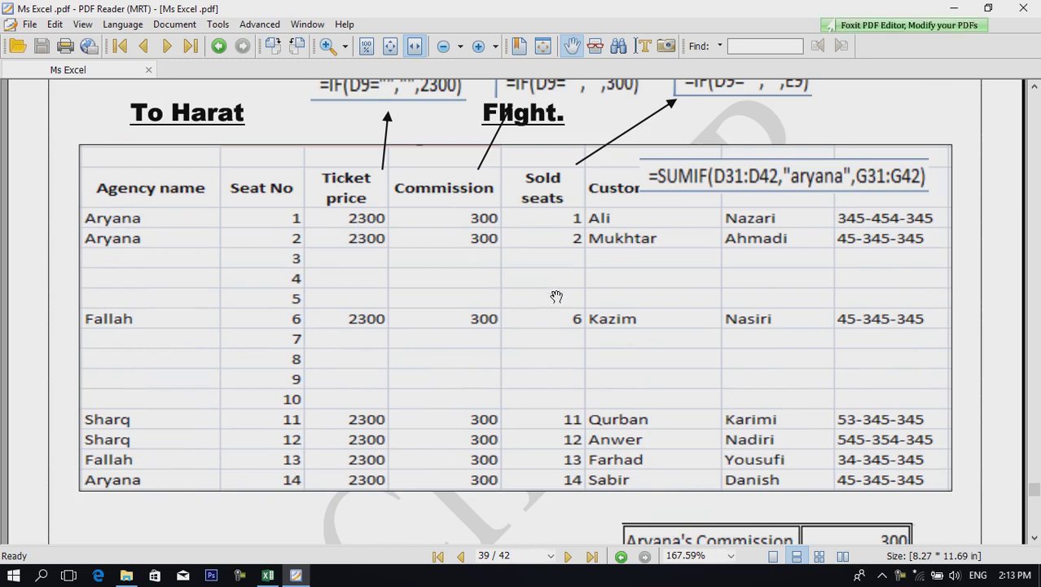
pyautogui.scroll(3, 565, 306)
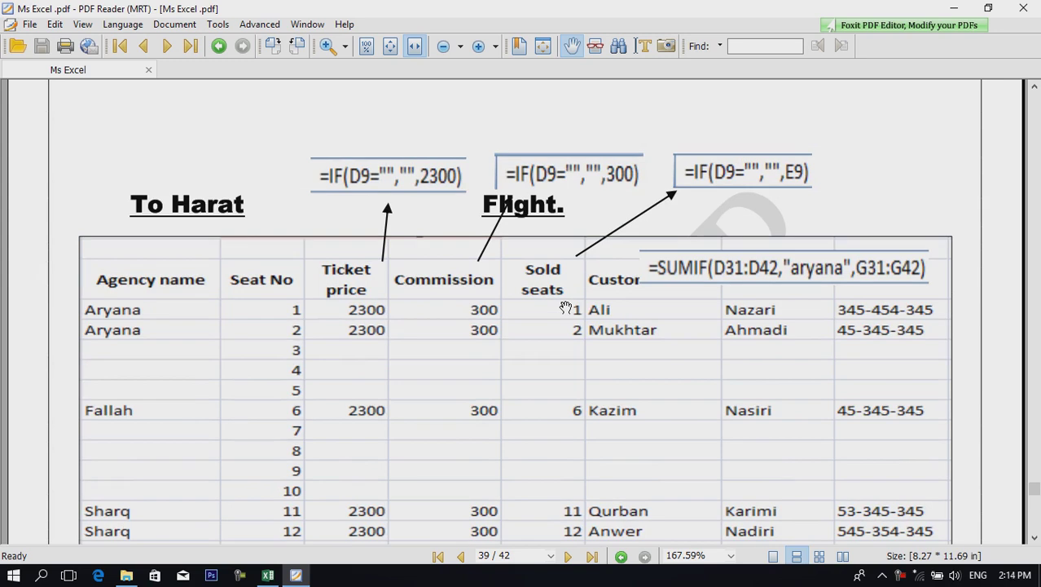
pyautogui.scroll(-1, 564, 306)
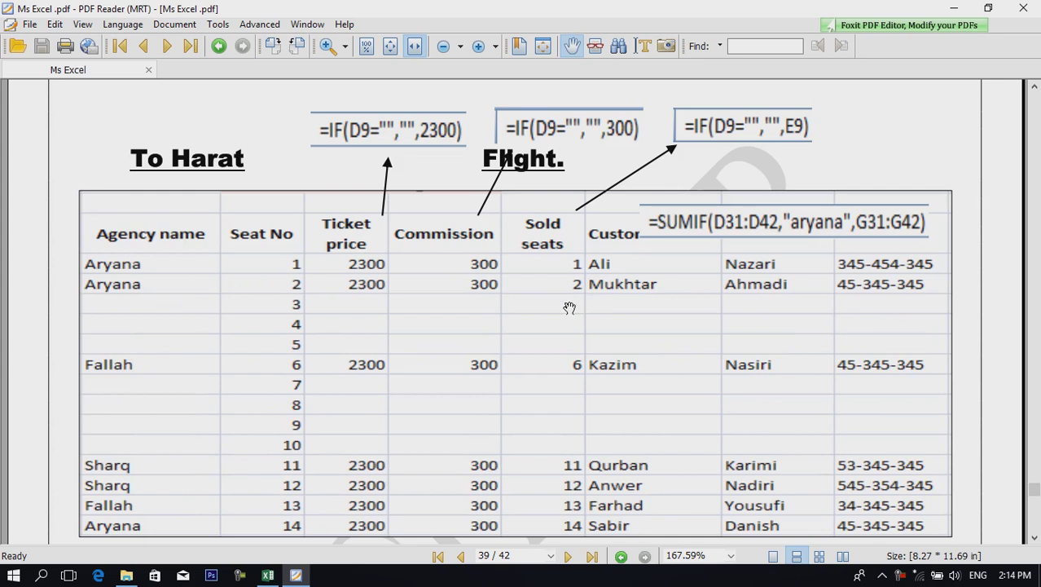
pyautogui.scroll(-2, 576, 347)
pyautogui.scroll(-8, 576, 347)
pyautogui.scroll(-2, 574, 344)
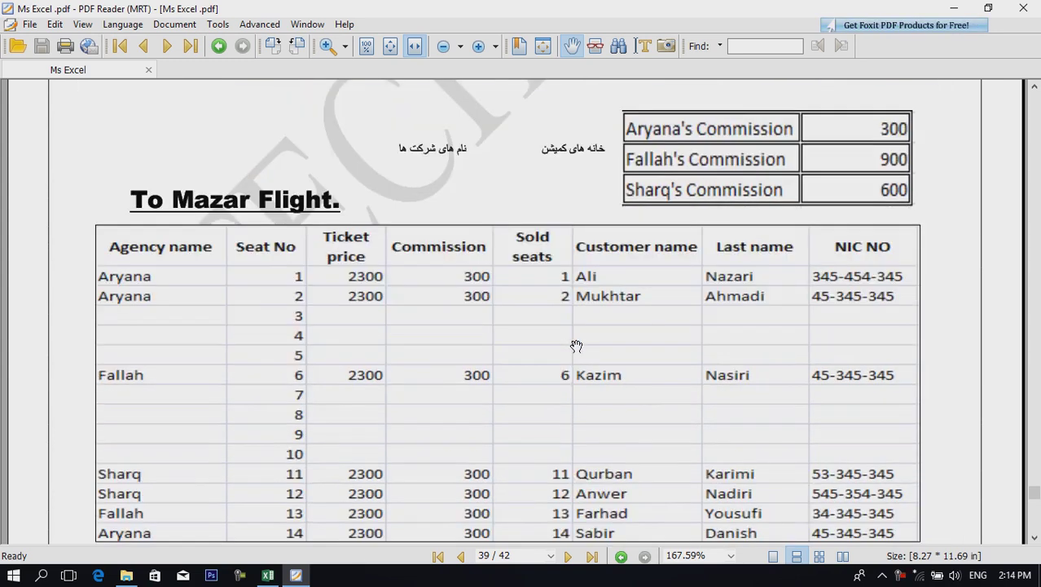
pyautogui.scroll(-3, 619, 373)
pyautogui.scroll(-5, 638, 375)
pyautogui.scroll(-3, 638, 376)
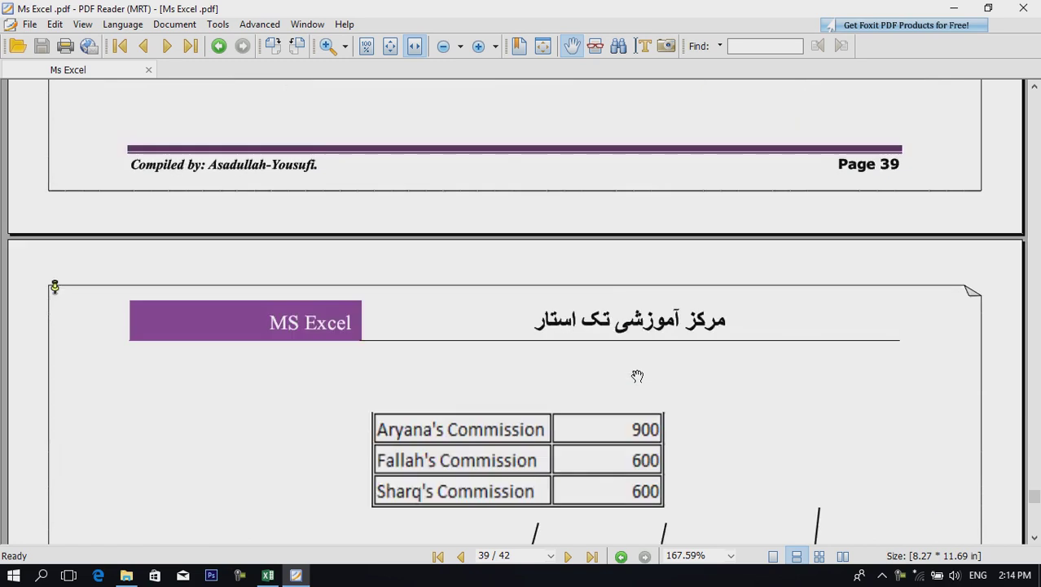
pyautogui.scroll(-4, 638, 376)
pyautogui.scroll(-1, 638, 376)
pyautogui.scroll(-4, 638, 376)
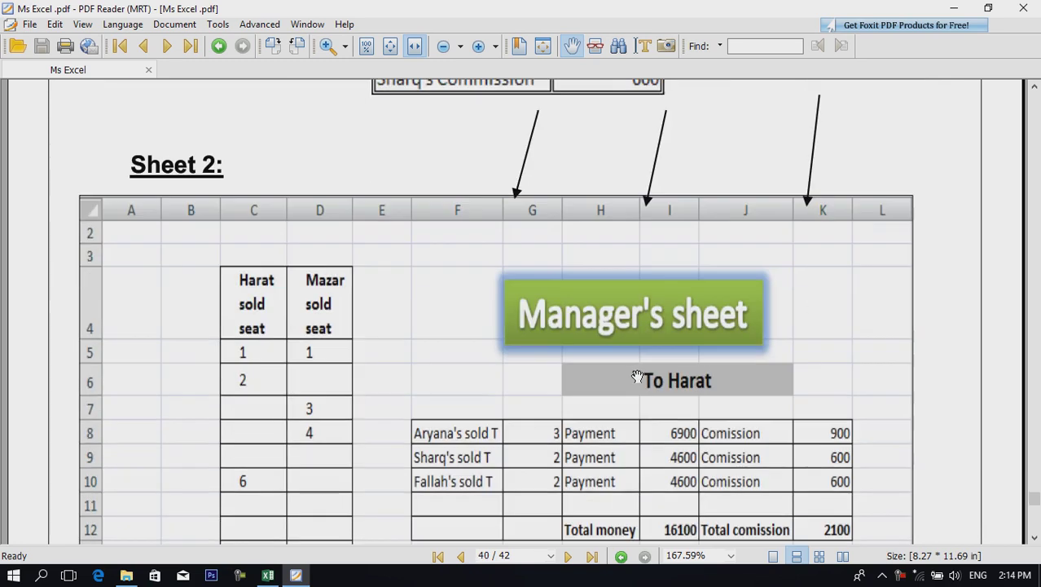
pyautogui.scroll(11, 638, 376)
pyautogui.scroll(8, 636, 370)
pyautogui.scroll(5, 516, 443)
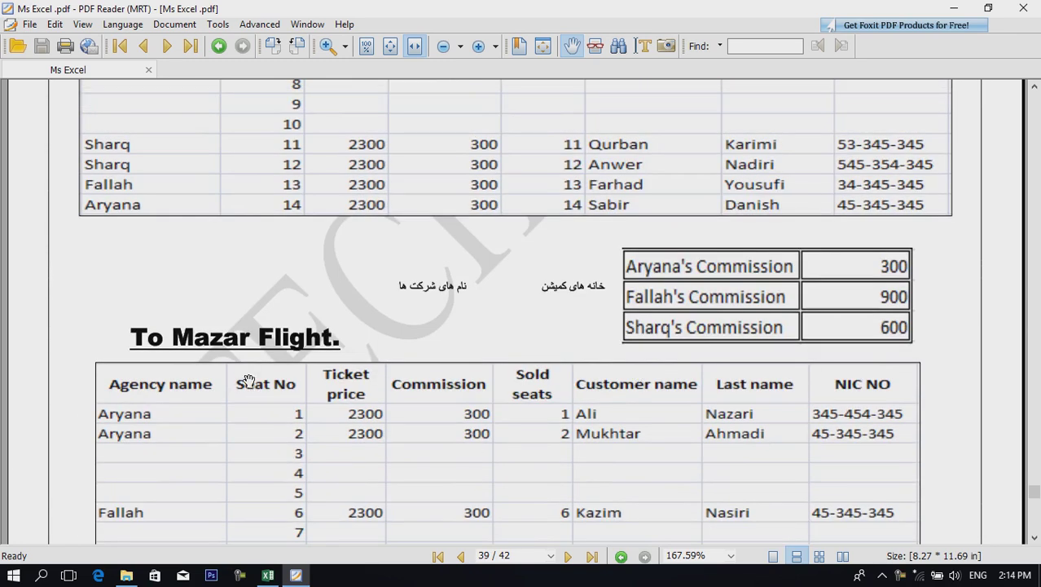
pyautogui.scroll(4, 329, 394)
pyautogui.scroll(1, 335, 349)
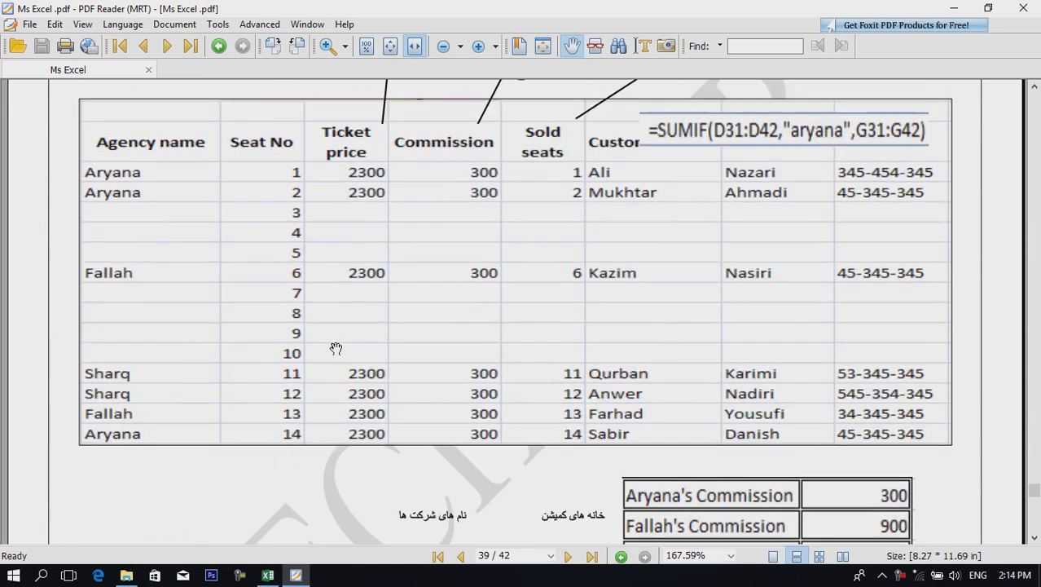
pyautogui.scroll(-7, 335, 349)
pyautogui.scroll(-2, 334, 349)
pyautogui.scroll(-5, 434, 383)
pyautogui.scroll(-8, 435, 400)
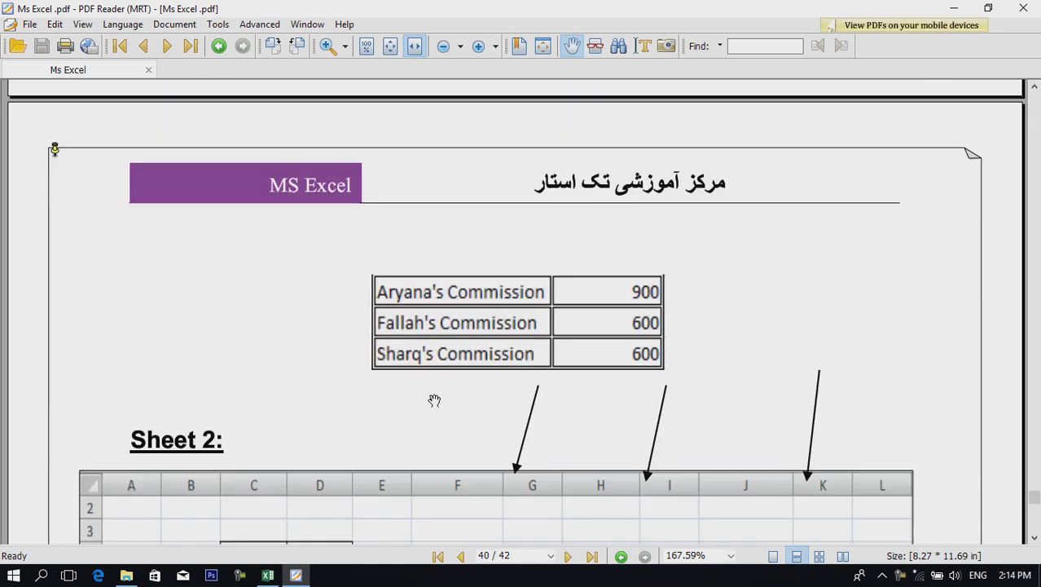
pyautogui.scroll(-3, 435, 400)
pyautogui.scroll(-3, 434, 400)
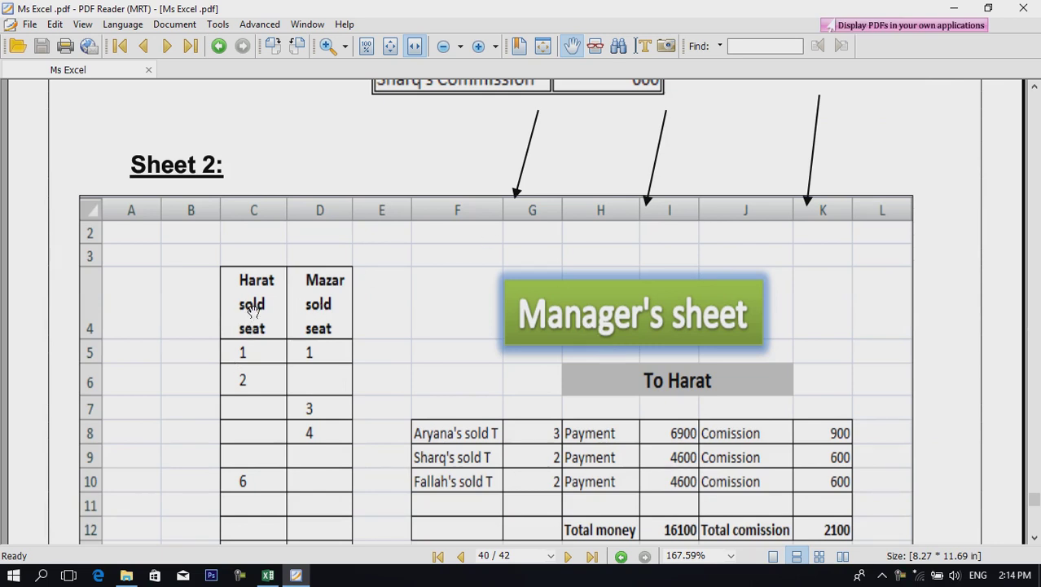
pyautogui.scroll(-3, 267, 352)
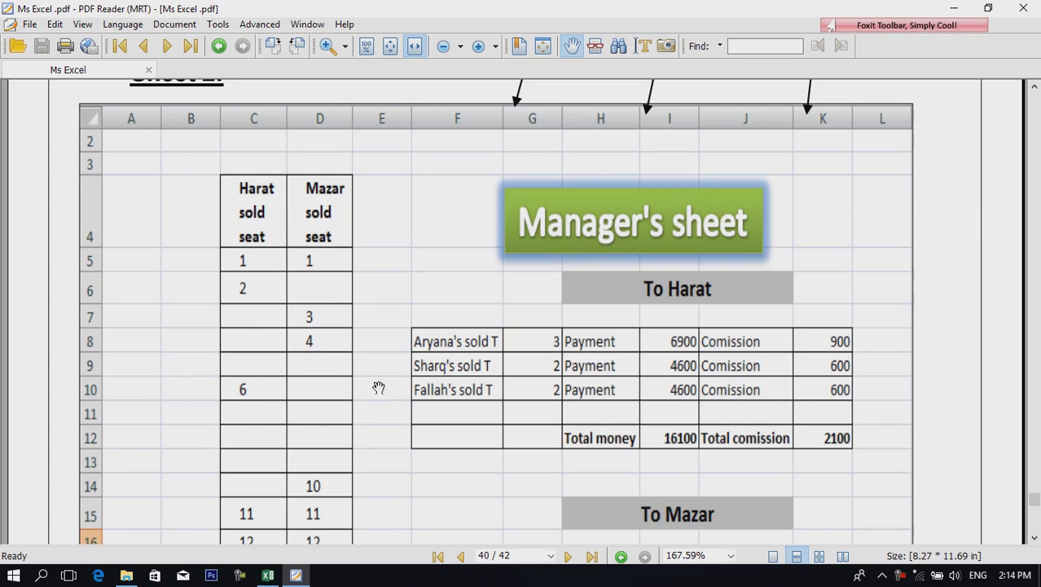
pyautogui.scroll(-2, 332, 330)
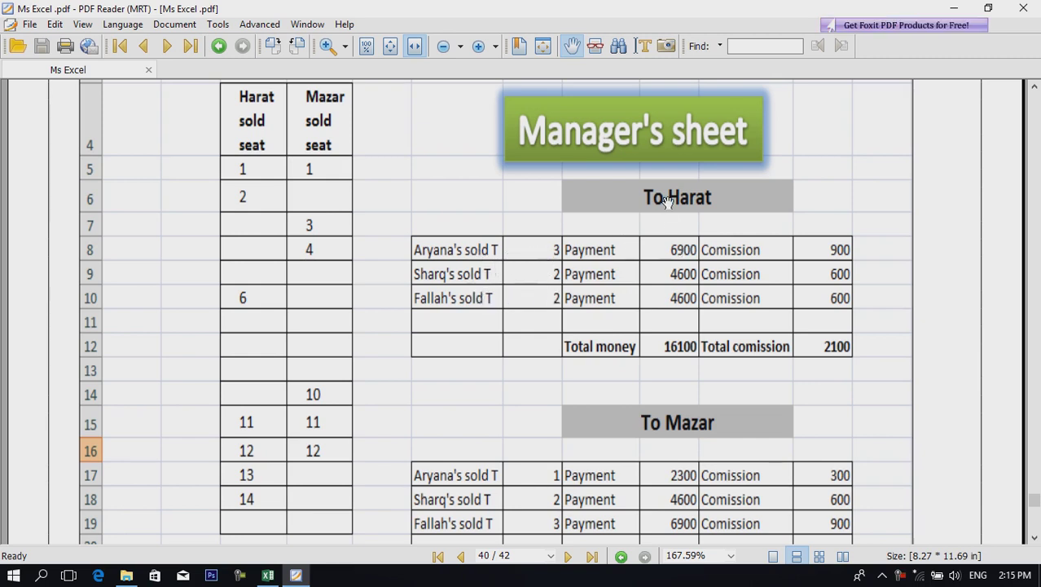
pyautogui.scroll(-2, 702, 293)
pyautogui.scroll(-1, 702, 316)
pyautogui.scroll(-3, 530, 239)
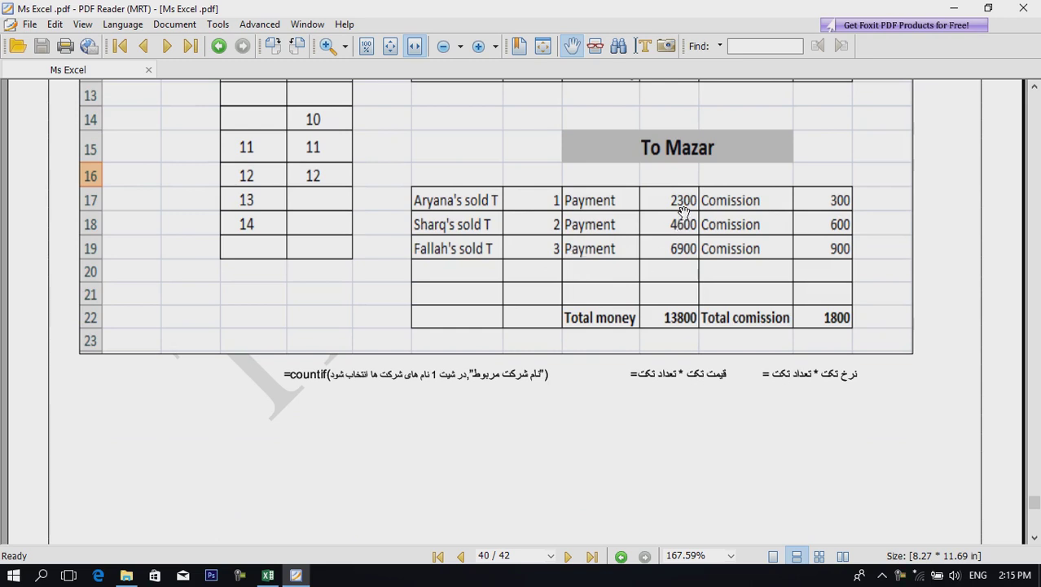
pyautogui.scroll(3, 675, 302)
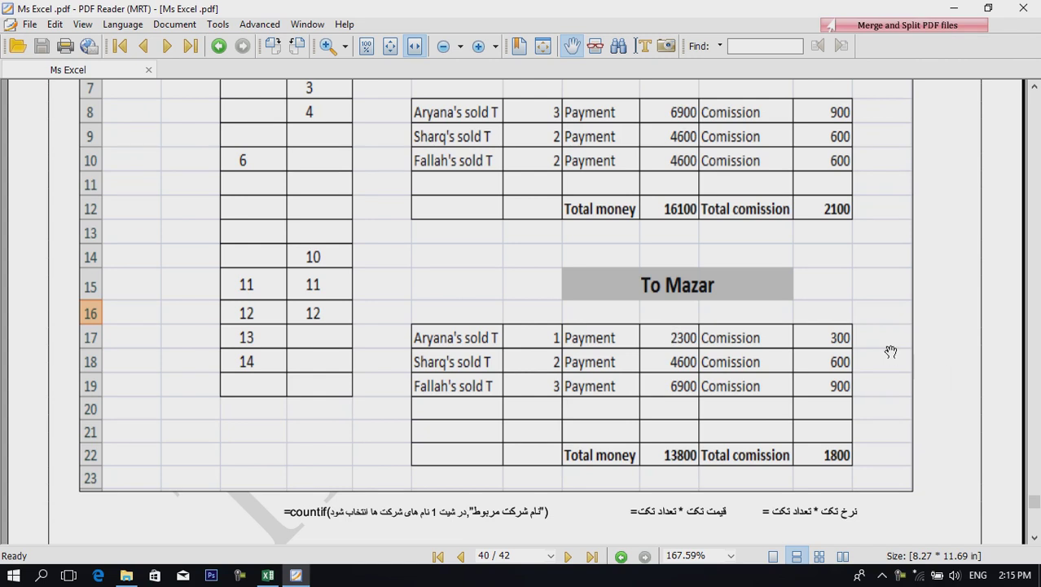
pyautogui.scroll(-3, 702, 393)
pyautogui.scroll(-5, 703, 393)
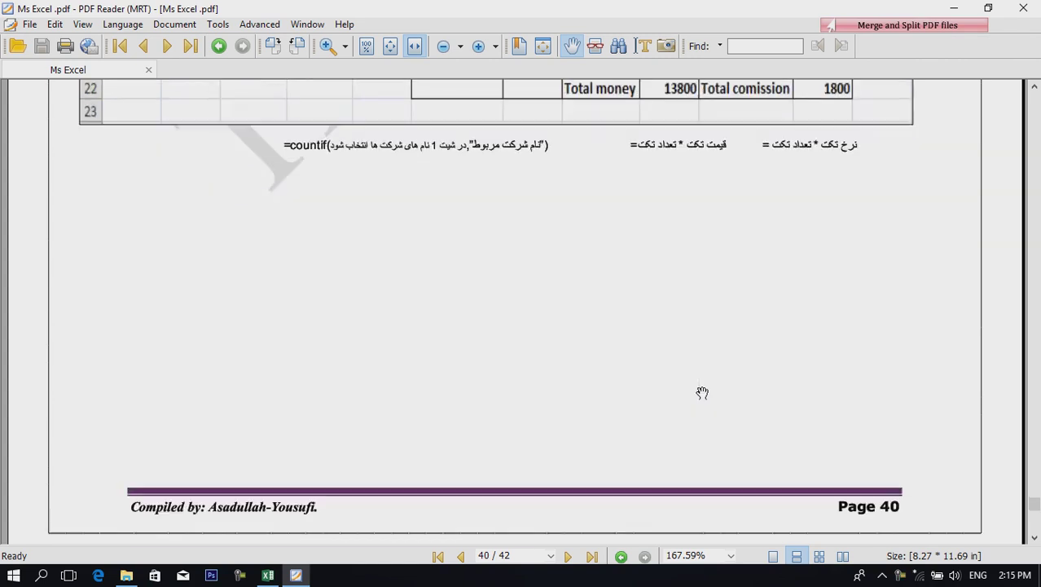
pyautogui.scroll(10, 702, 391)
pyautogui.scroll(4, 703, 391)
pyautogui.scroll(1, 702, 312)
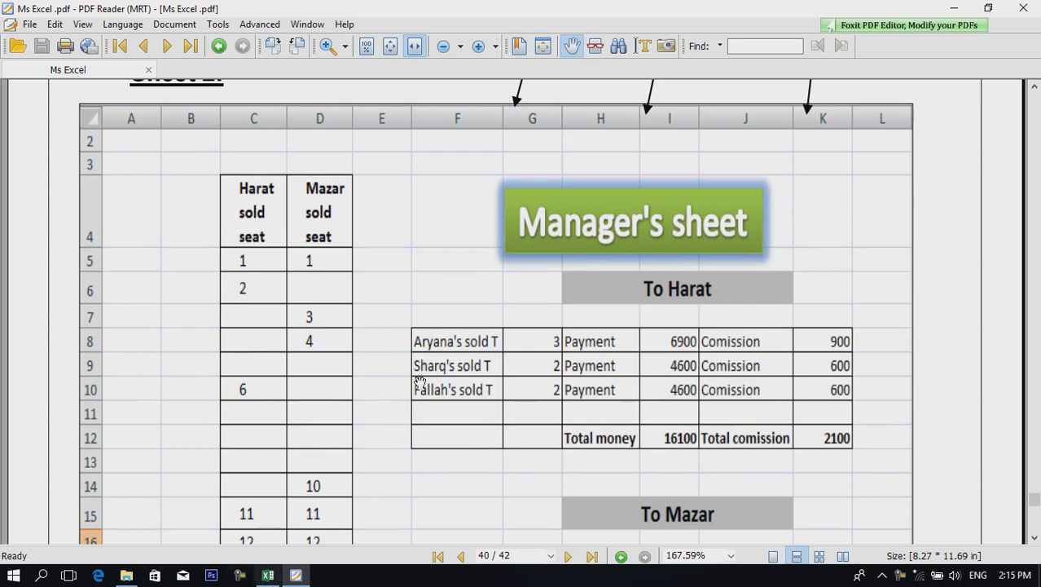
pyautogui.scroll(3, 523, 431)
pyautogui.scroll(3, 523, 430)
pyautogui.scroll(2, 521, 431)
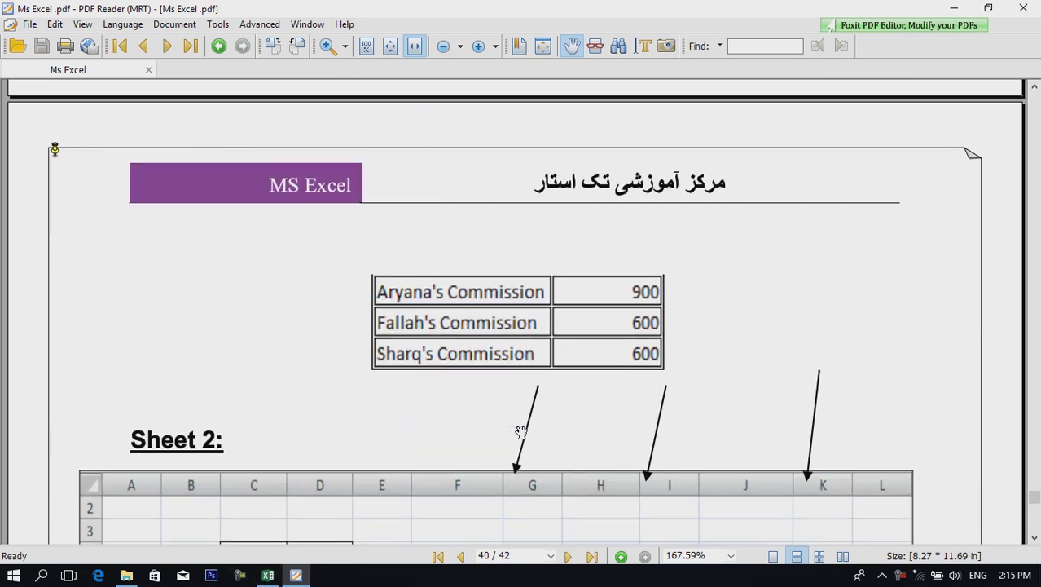
pyautogui.scroll(-4, 520, 431)
pyautogui.scroll(-4, 520, 430)
pyautogui.scroll(-2, 521, 428)
pyautogui.scroll(-1, 525, 418)
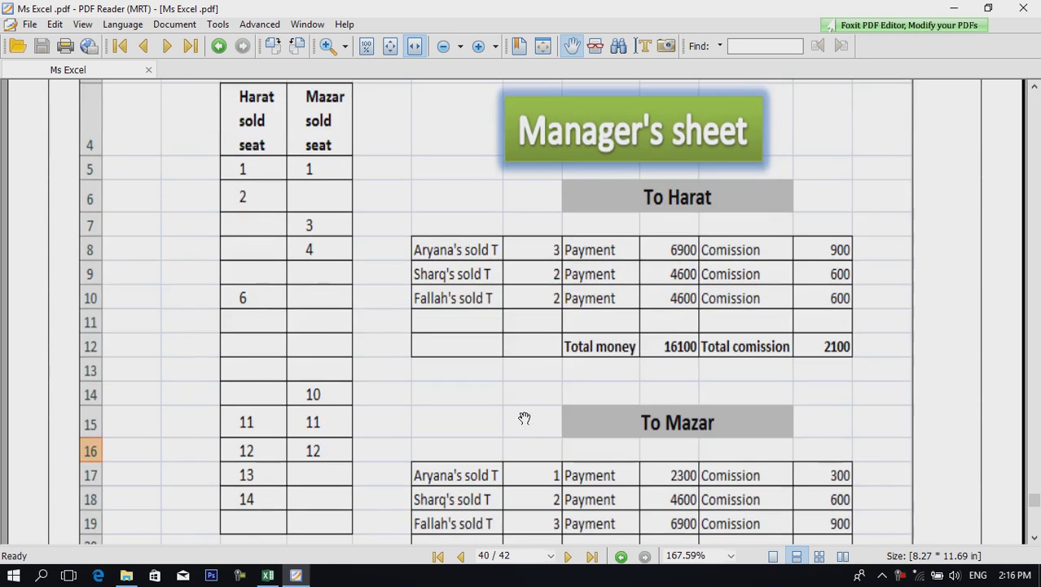
pyautogui.scroll(3, 525, 418)
pyautogui.scroll(5, 525, 418)
pyautogui.scroll(3, 525, 418)
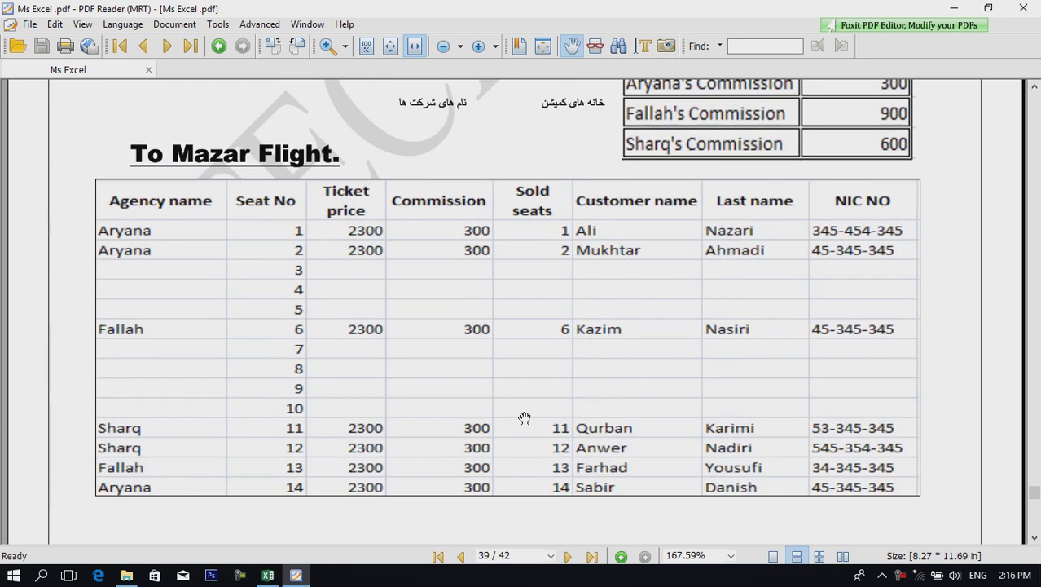
pyautogui.scroll(-5, 523, 421)
pyautogui.scroll(-3, 461, 471)
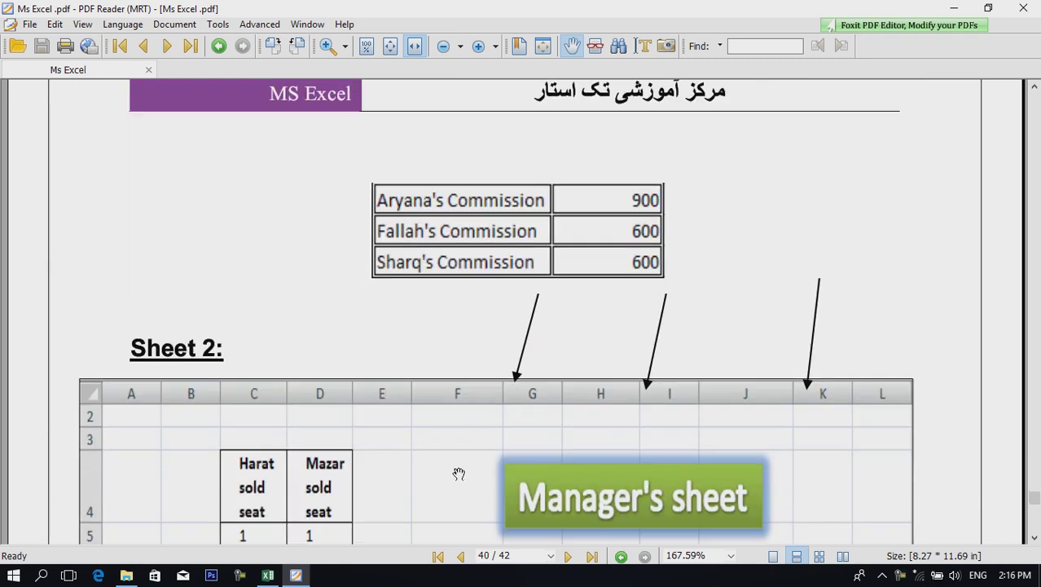
# - Switch to the Excel workbook and add a new blank worksheet
pyautogui.click(265, 575)
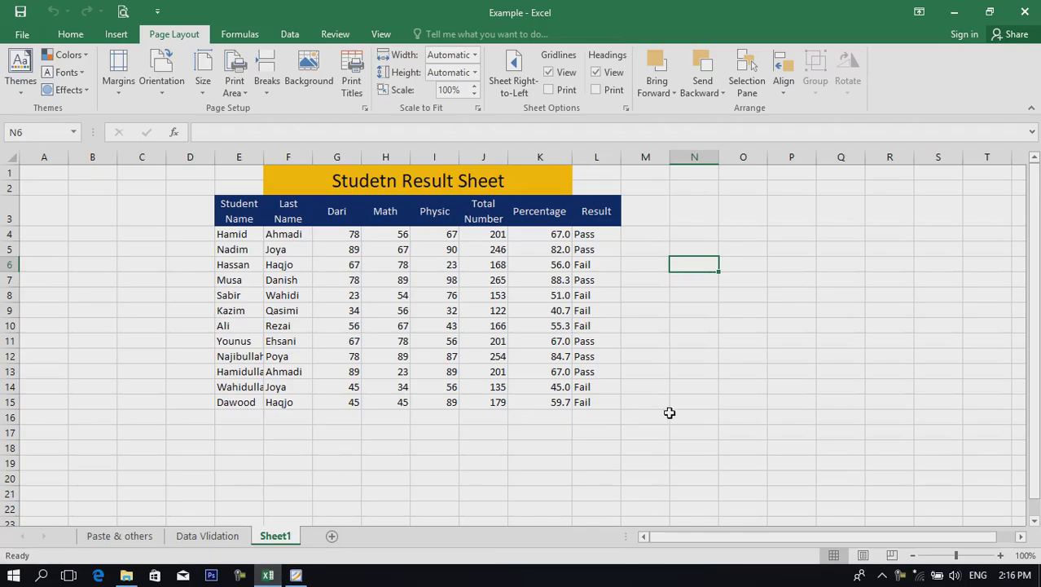
pyautogui.click(666, 414)
pyautogui.click(331, 536)
pyautogui.click(377, 342)
pyautogui.click(207, 248)
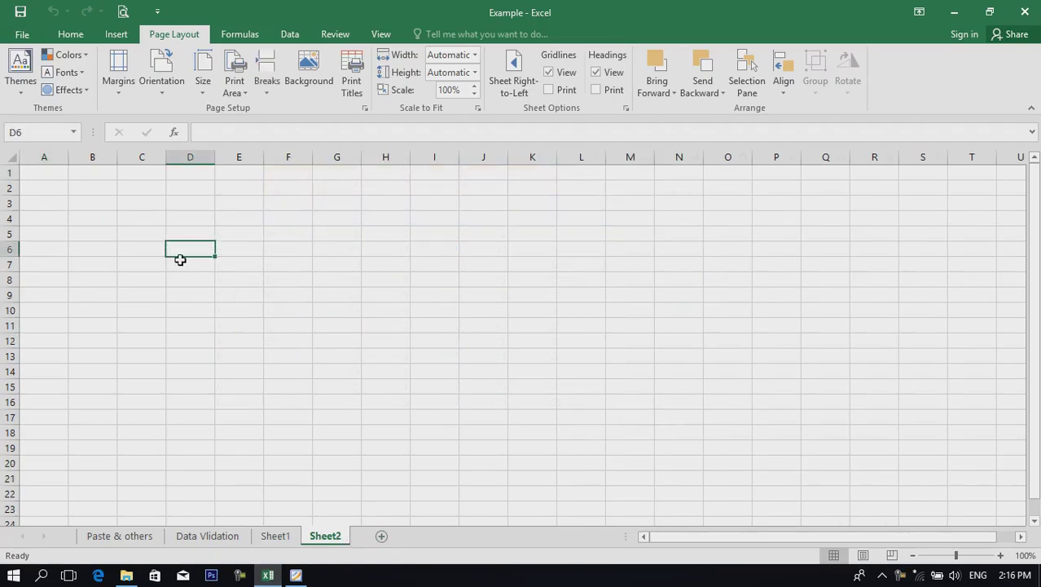
# - Merge and center A2:C2 and enter the title 'To Mazar Flight'
pyautogui.moveTo(62, 186); pyautogui.dragTo(148, 187)
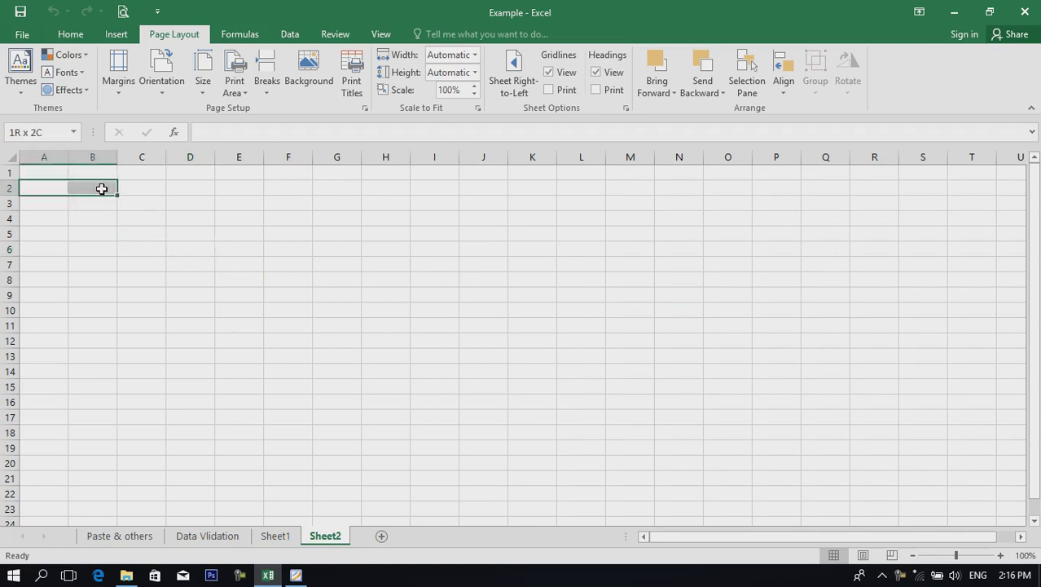
pyautogui.click(70, 34)
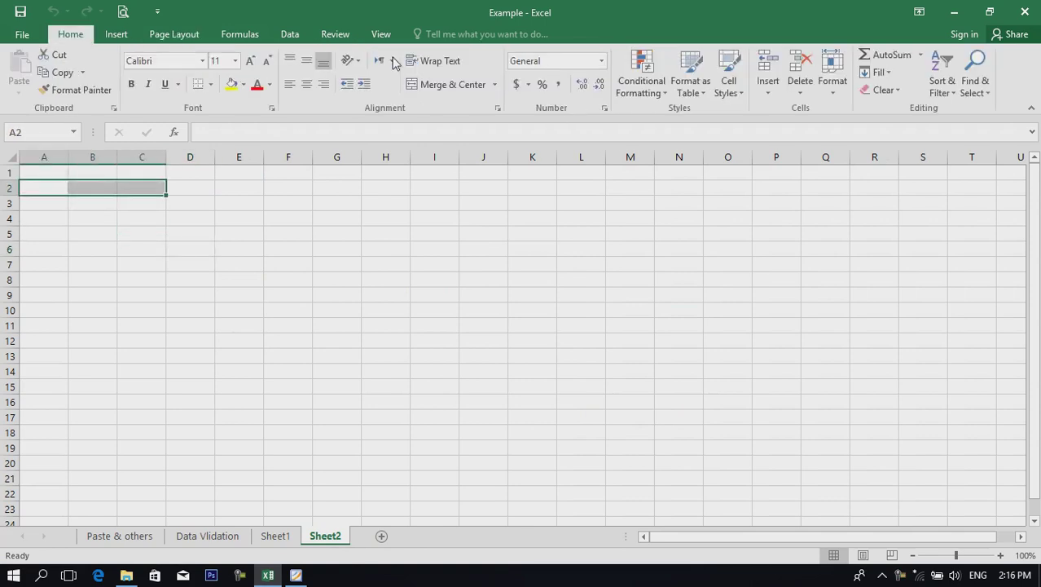
pyautogui.click(444, 85)
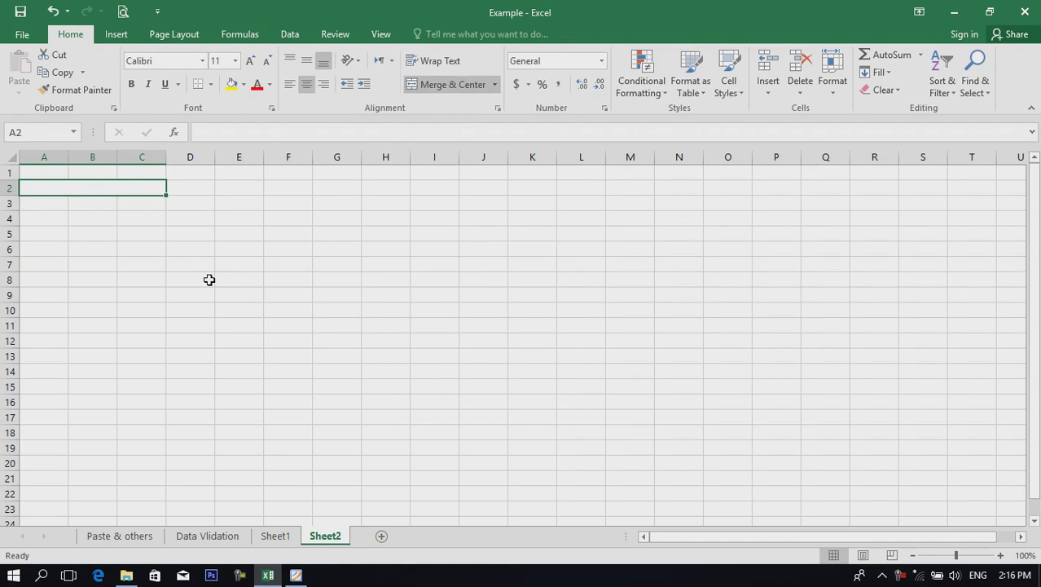
pyautogui.write('To Mazar')
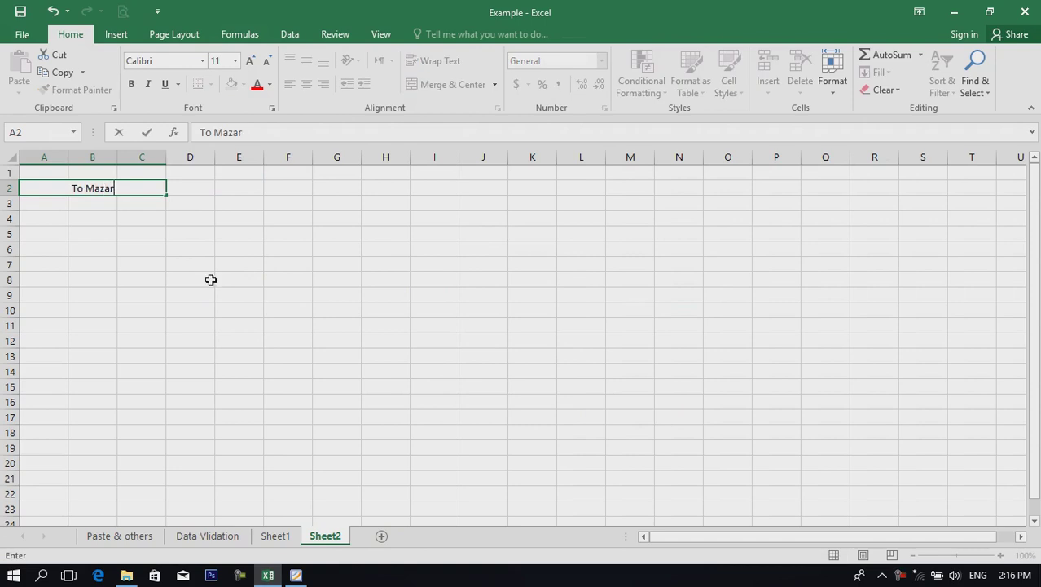
pyautogui.write(' Flight')
pyautogui.click(210, 279)
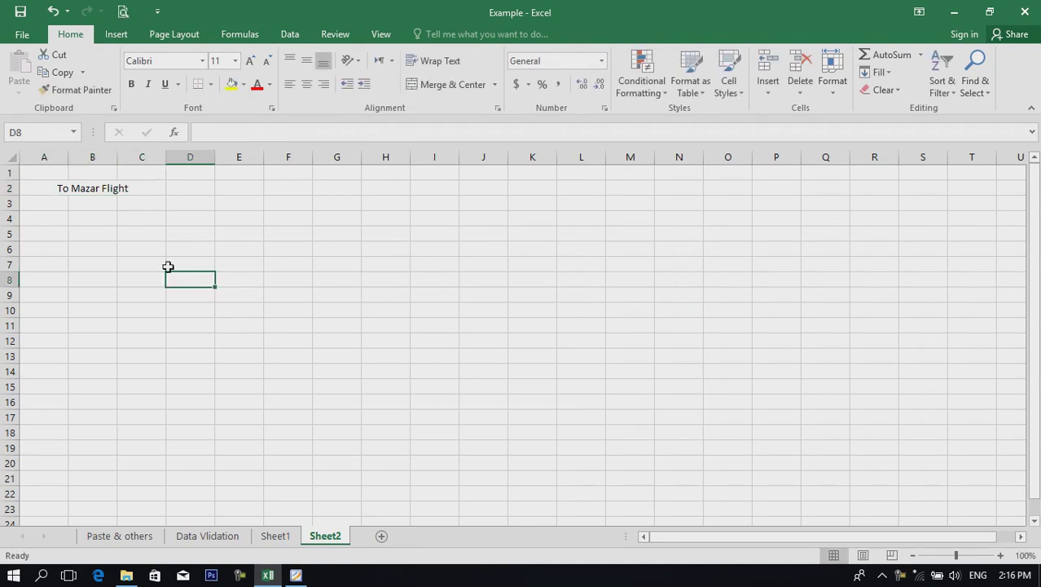
# - Enter the header 'Agency Name' in A3
pyautogui.click(55, 205)
pyautogui.write('Agency')
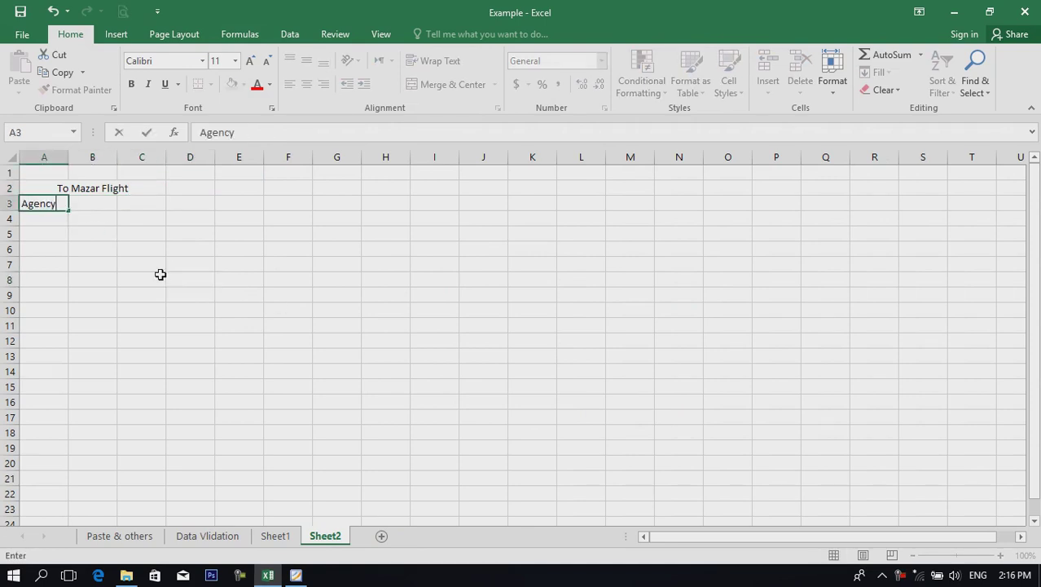
pyautogui.press('Tab')
pyautogui.press('Left')
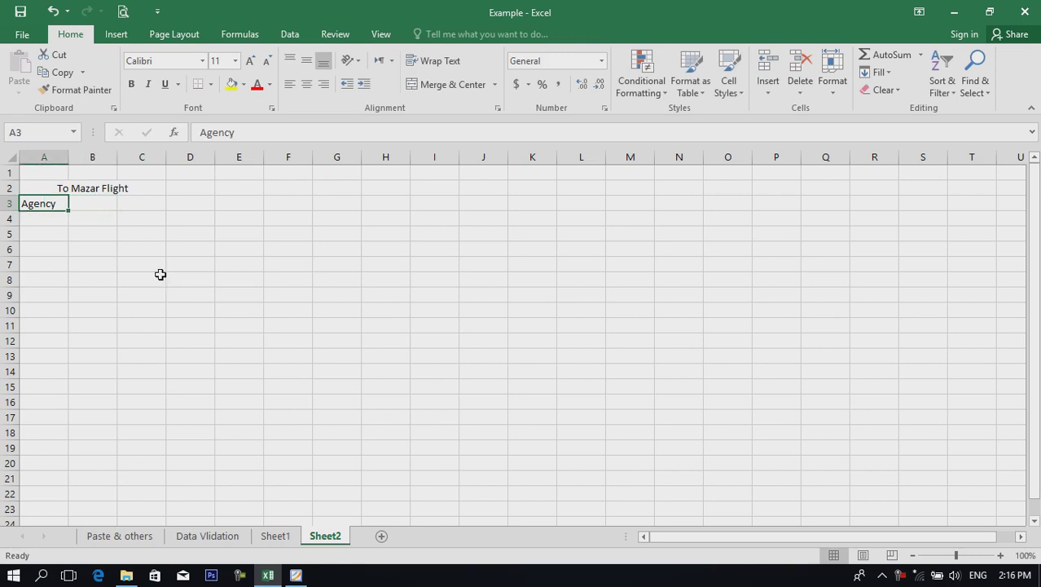
pyautogui.write('Agen')
pyautogui.write('y name')
pyautogui.press('BackSpace')
pyautogui.press('BackSpace')
pyautogui.press('BackSpace')
pyautogui.press('BackSpace')
pyautogui.write('Name')
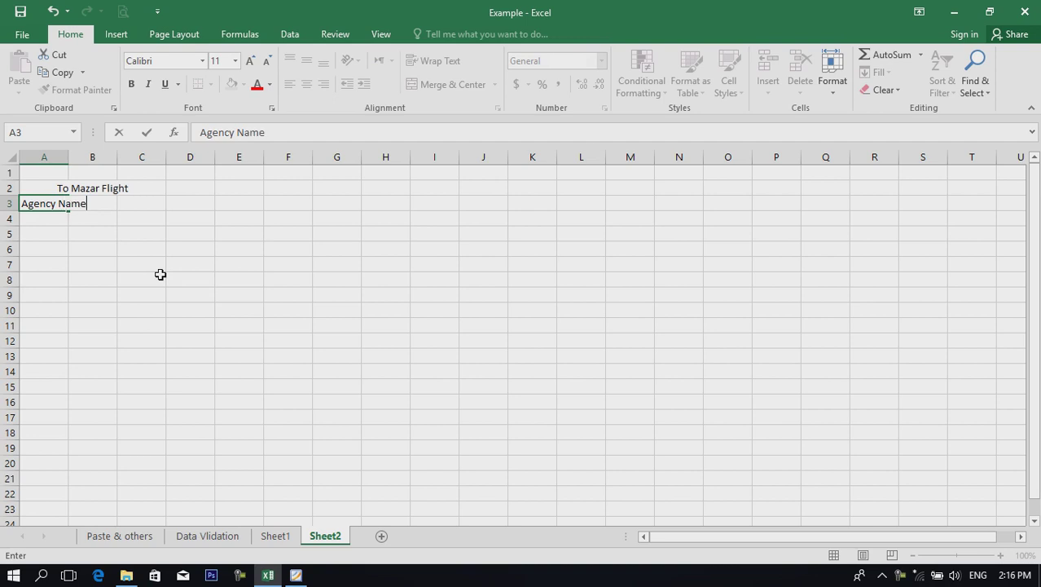
pyautogui.press('Tab')
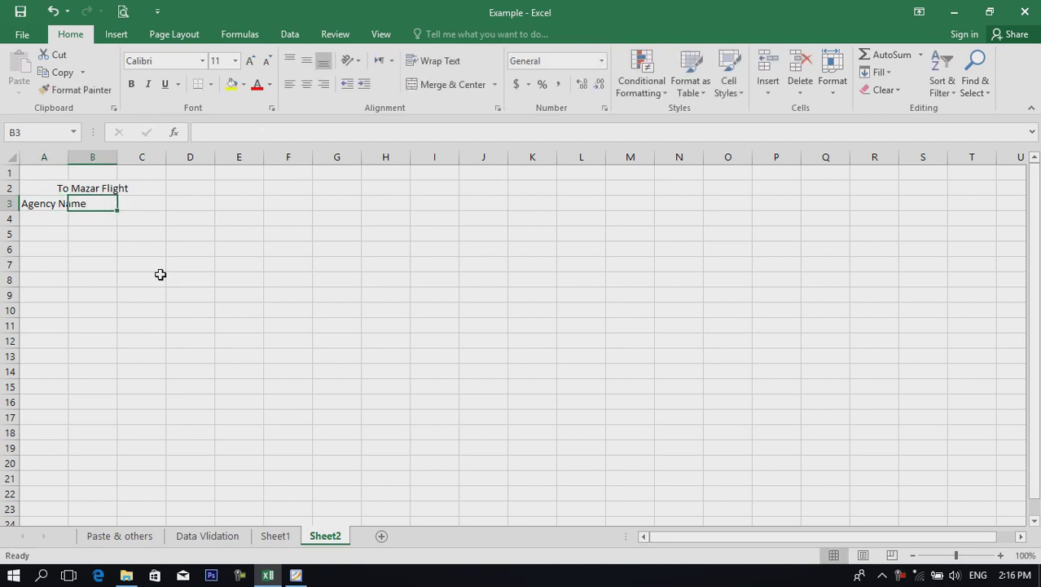
# - Check the PDF's table, then enter the header 'Seat No' in B3
pyautogui.hotkey('alt', 'Tab')
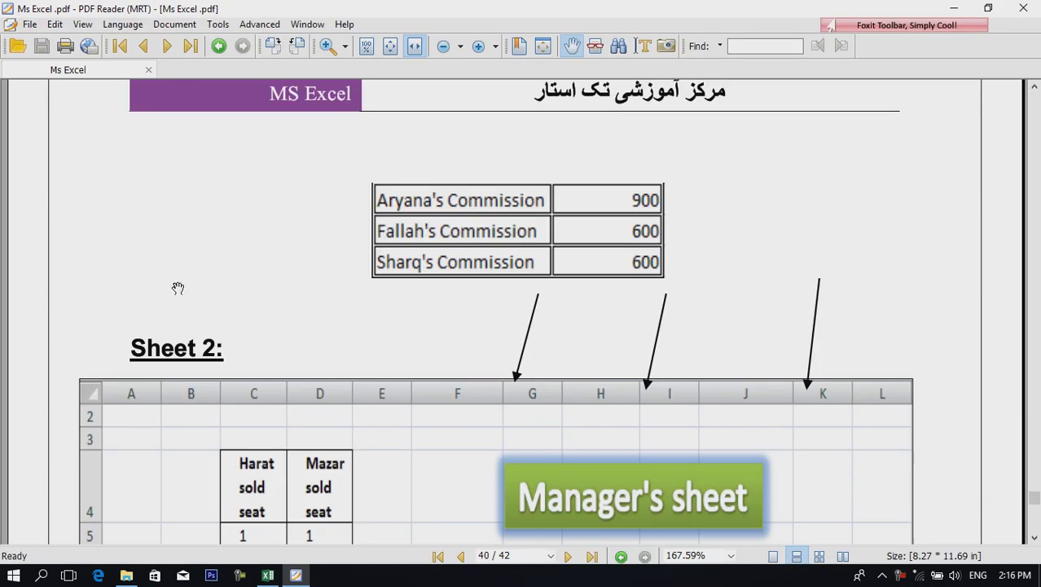
pyautogui.scroll(5, 177, 287)
pyautogui.scroll(4, 177, 288)
pyautogui.scroll(4, 178, 288)
pyautogui.scroll(3, 178, 287)
pyautogui.scroll(-3, 295, 327)
pyautogui.hotkey('alt', 'Tab')
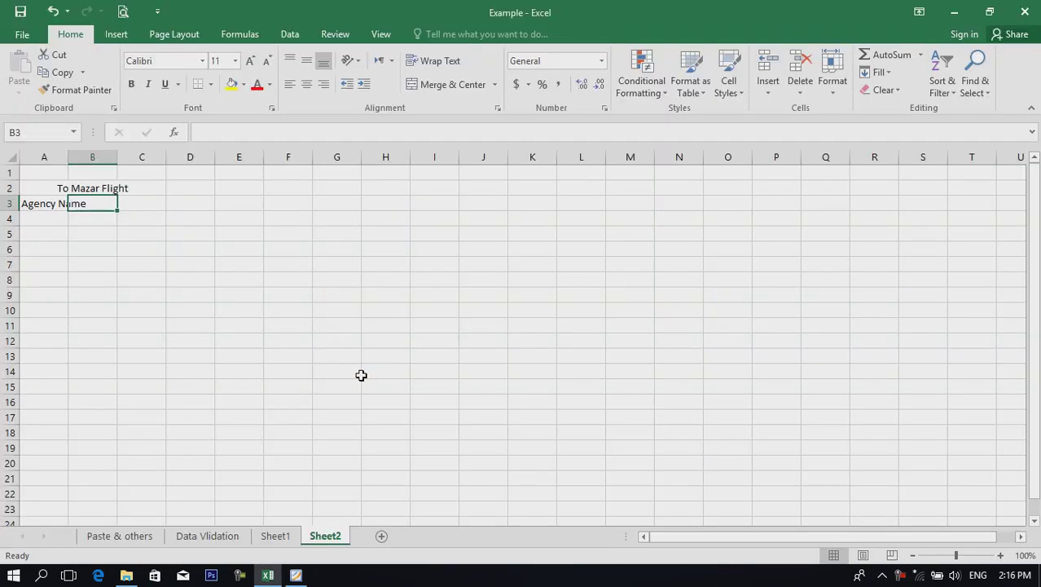
pyautogui.write('Seat No')
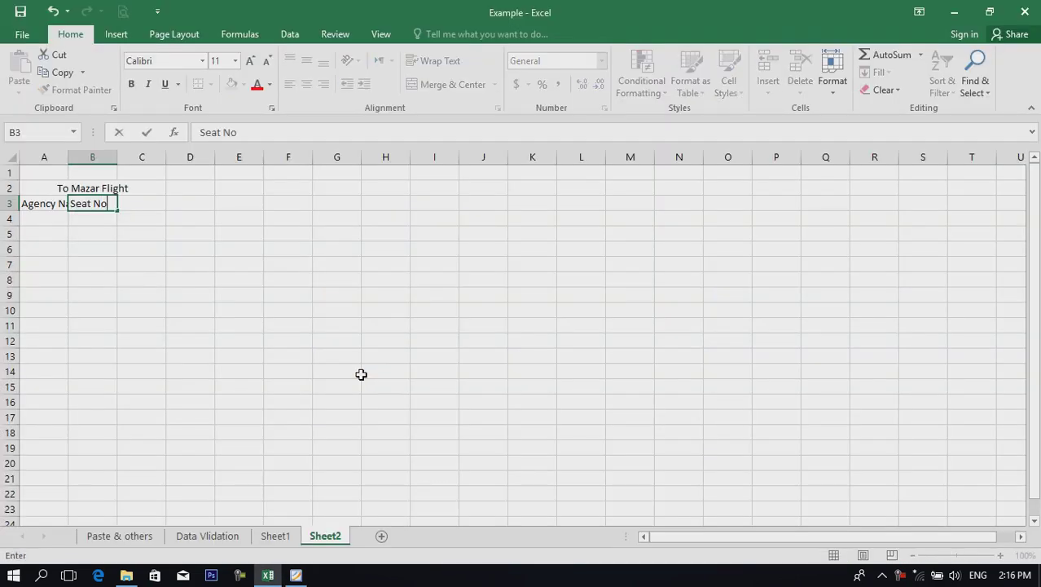
pyautogui.press('Tab')
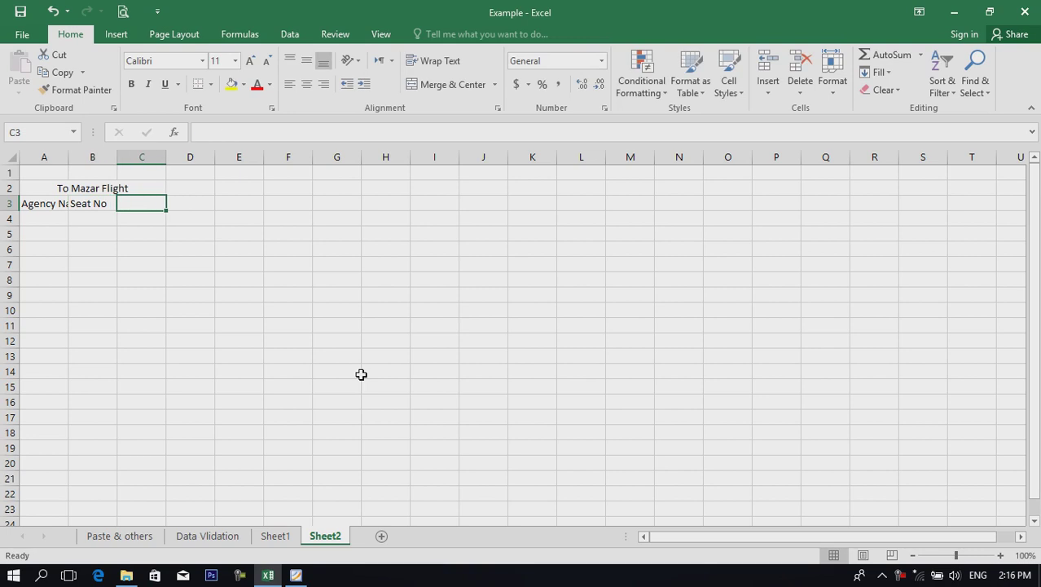
# - Enter the headers 'Tecket price', 'commission' and 'Sold Seat' in C3:E3
pyautogui.hotkey('alt', 'Tab')
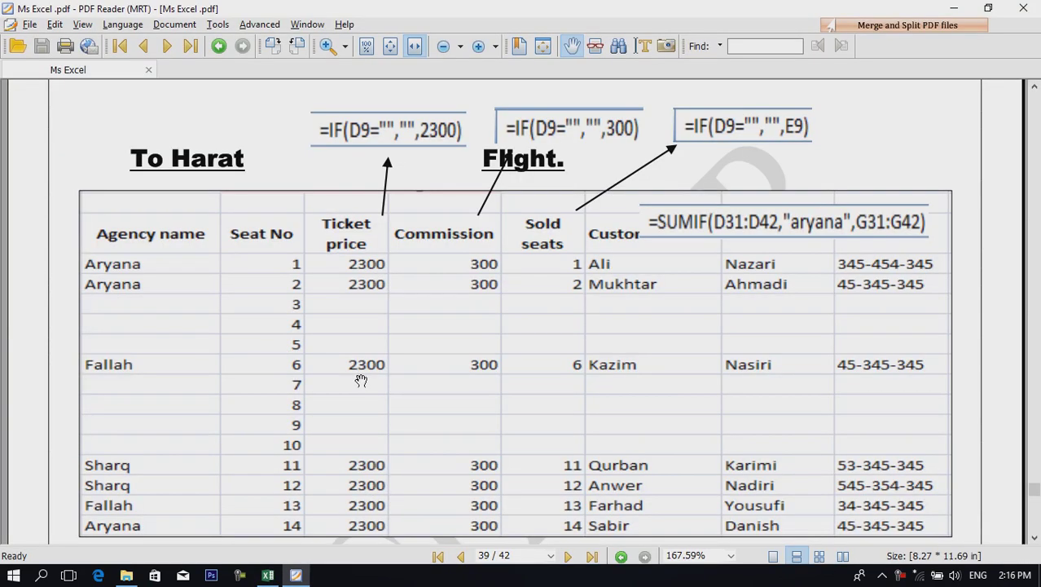
pyautogui.hotkey('alt', 'Tab')
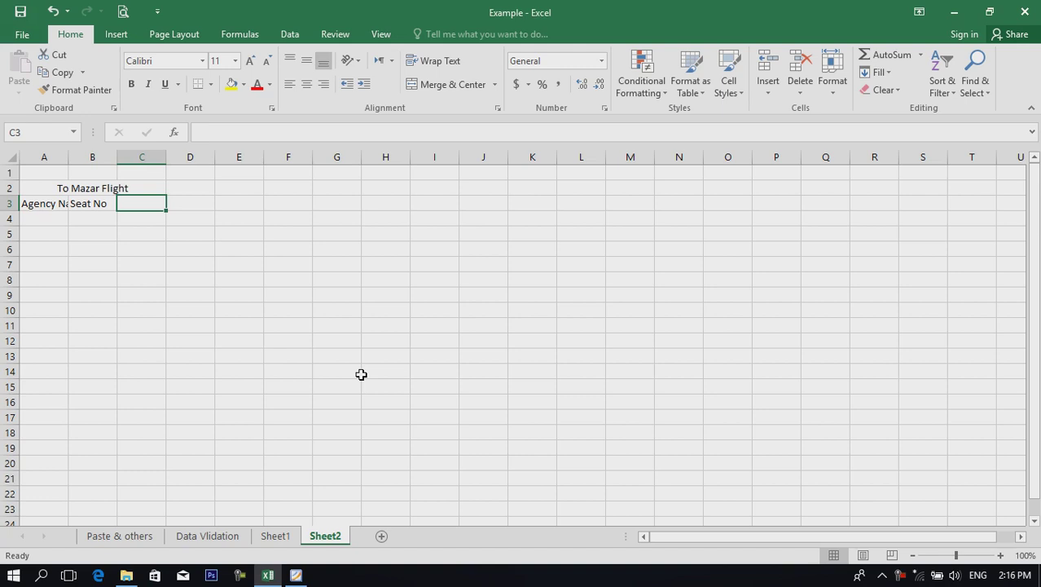
pyautogui.hotkey('alt', 'Tab')
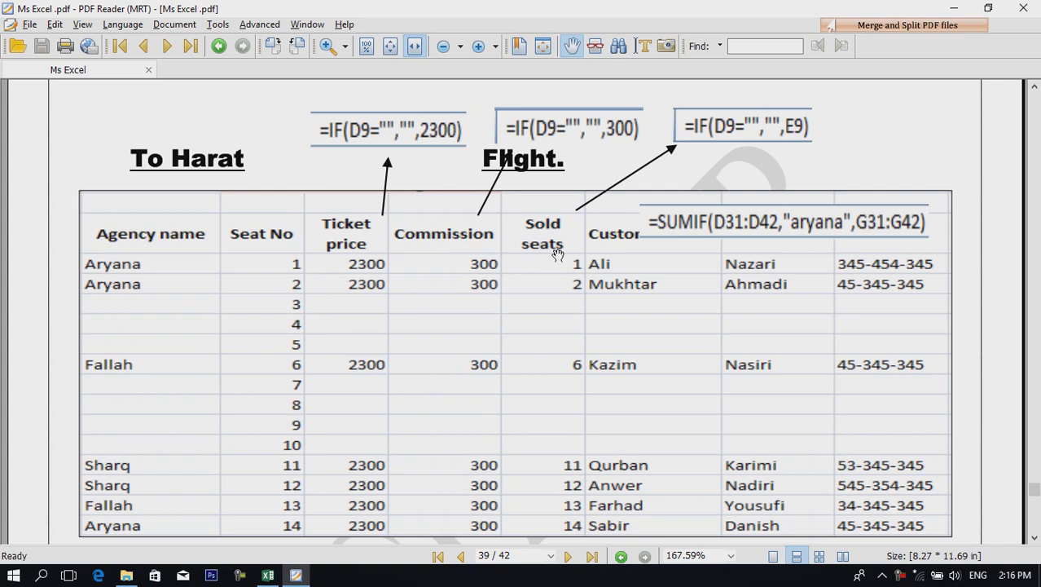
pyautogui.hotkey('alt', 'Tab')
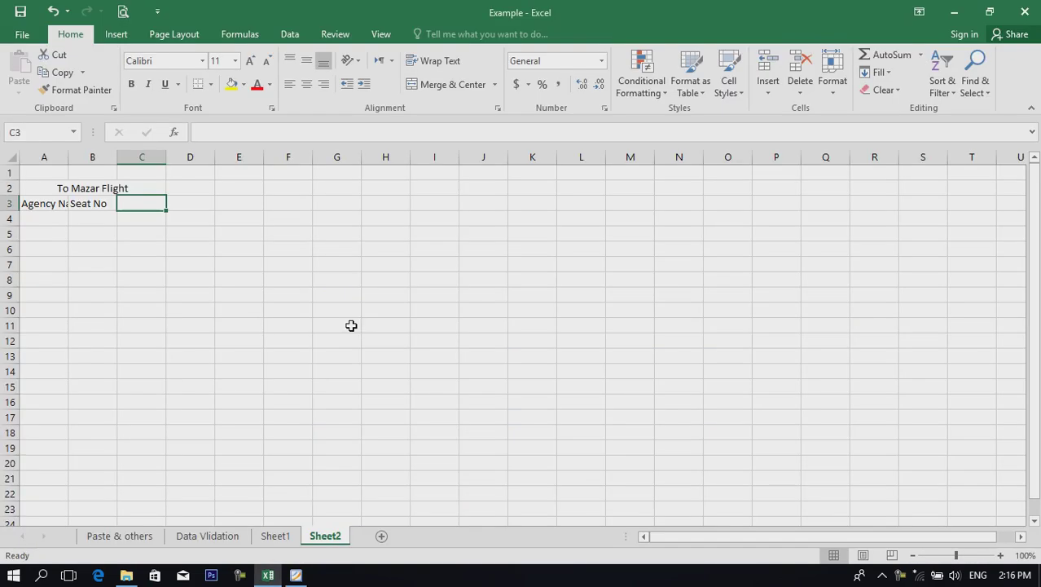
pyautogui.write('Te')
pyautogui.write('ck')
pyautogui.write('et price')
pyautogui.press('Tab')
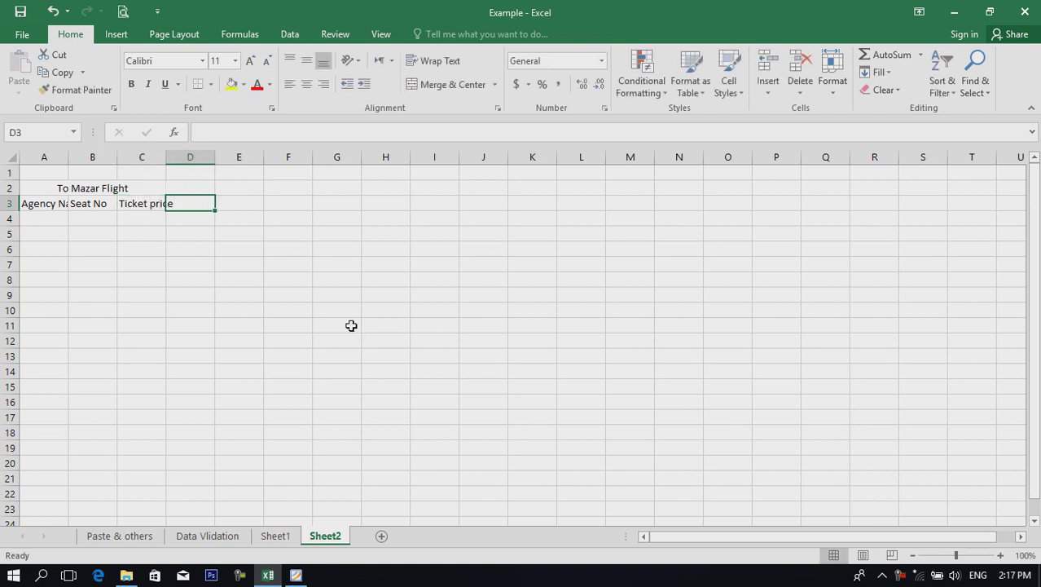
pyautogui.write('commission')
pyautogui.press('Tab')
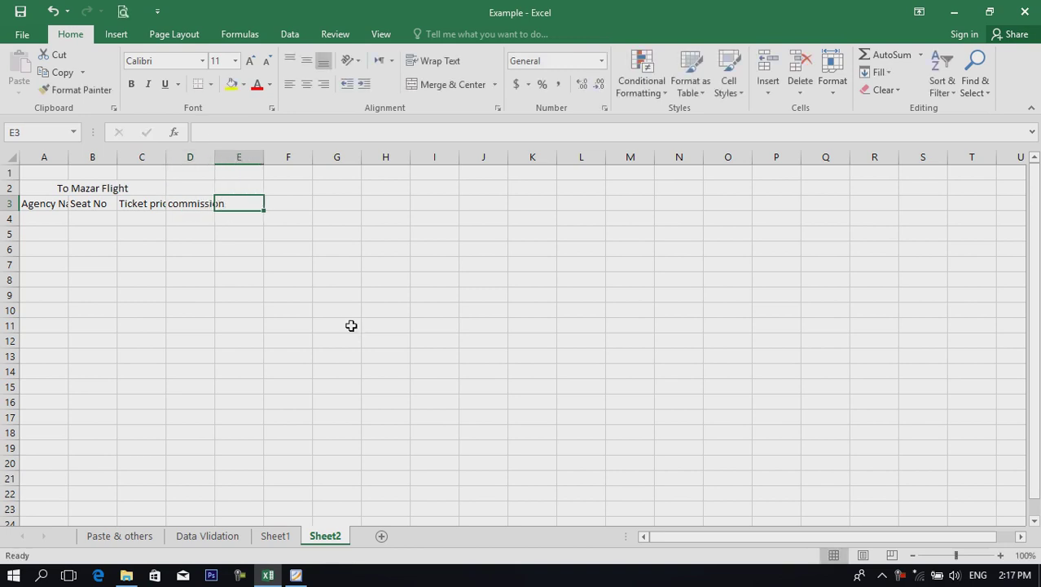
pyautogui.write('Sold')
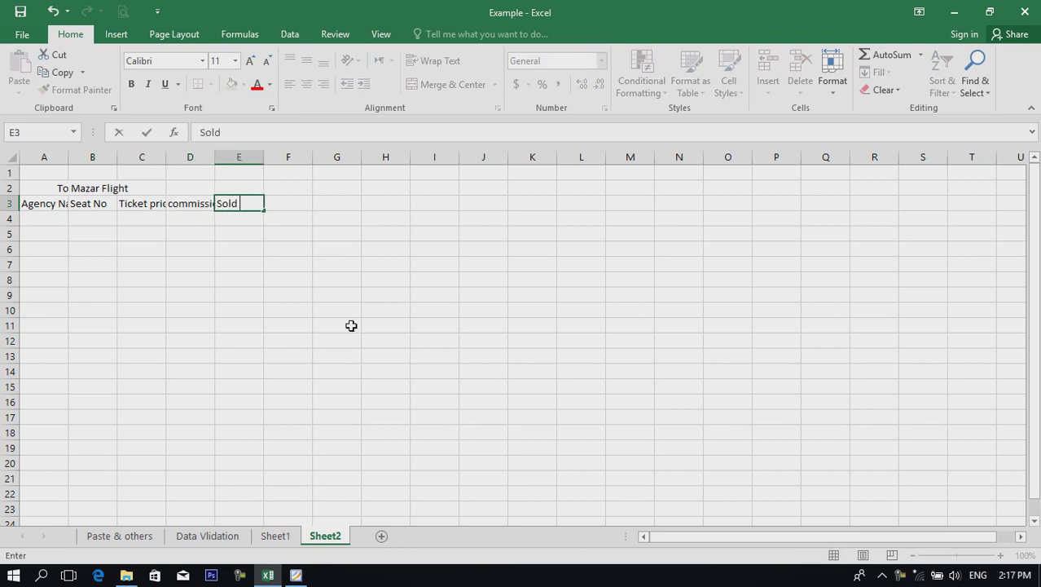
pyautogui.write(' T')
pyautogui.press('BackSpace')
pyautogui.write('Seat')
pyautogui.press('Tab')
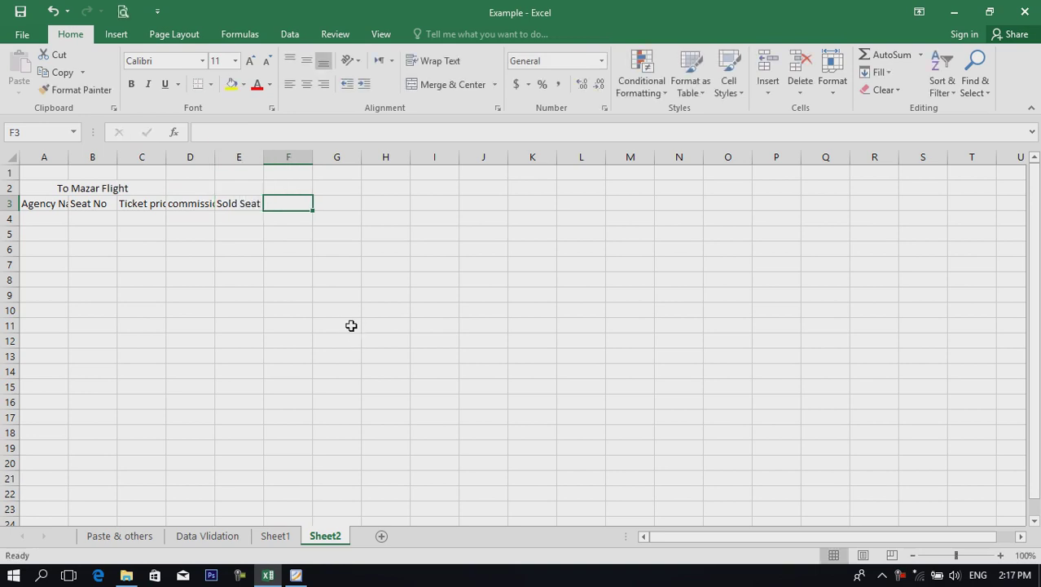
# - Enter the headers 'Cusmer Name', 'Last Name' and 'NIC NO' in F3:H3
pyautogui.write('Cusmer Name')
pyautogui.press('Tab')
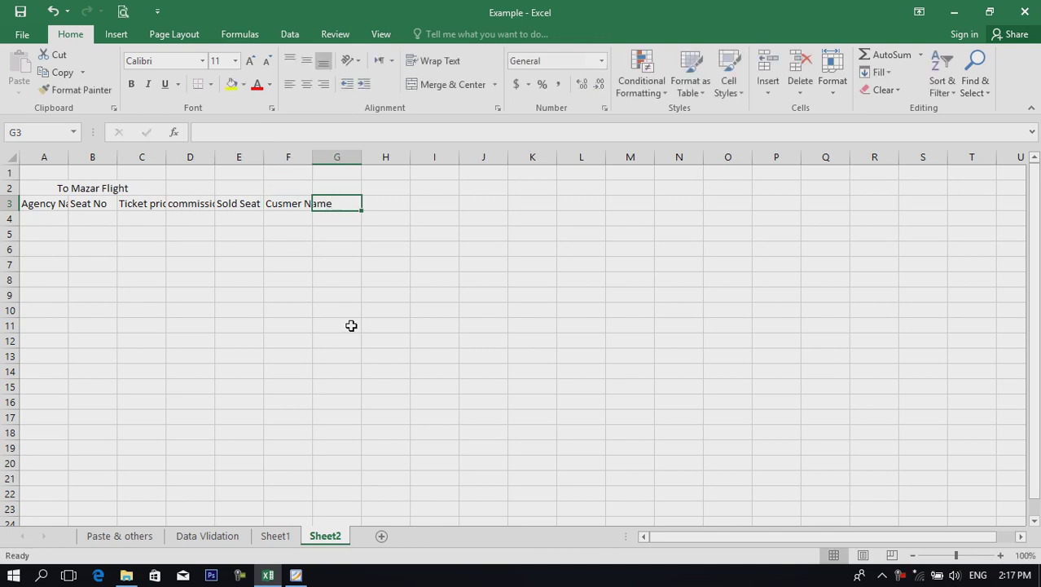
pyautogui.write('NIC')
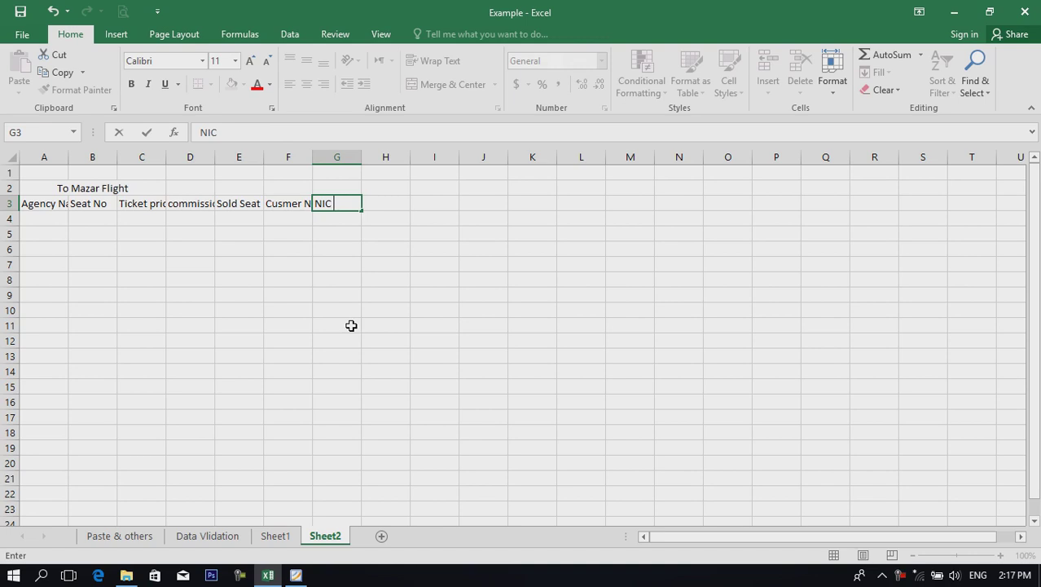
pyautogui.write(' NO')
pyautogui.press('Tab')
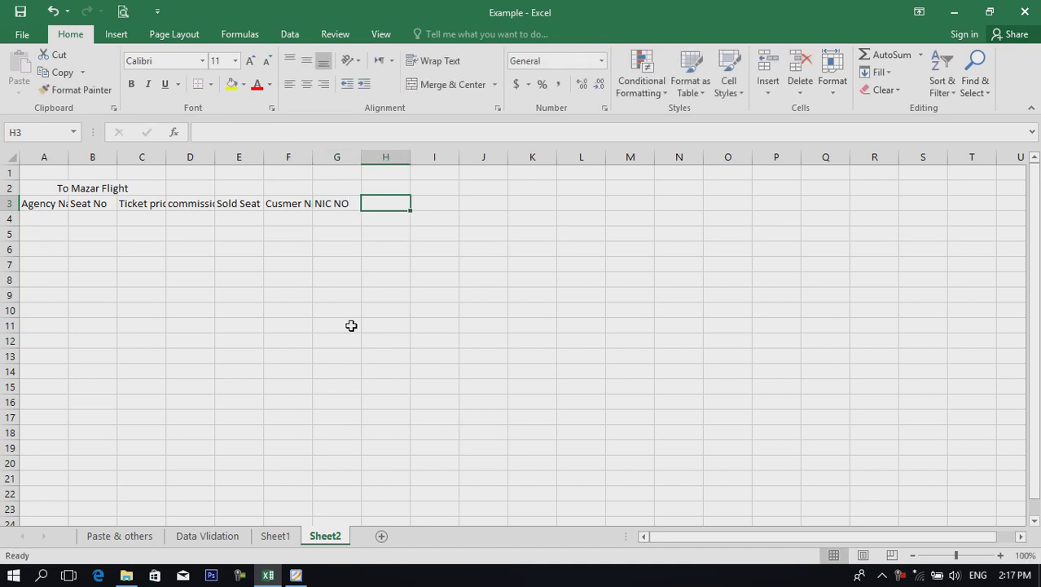
pyautogui.press('Left')
pyautogui.press('BackSpace')
pyautogui.write('Last Nmae')
pyautogui.press('Tab')
pyautogui.press('Left')
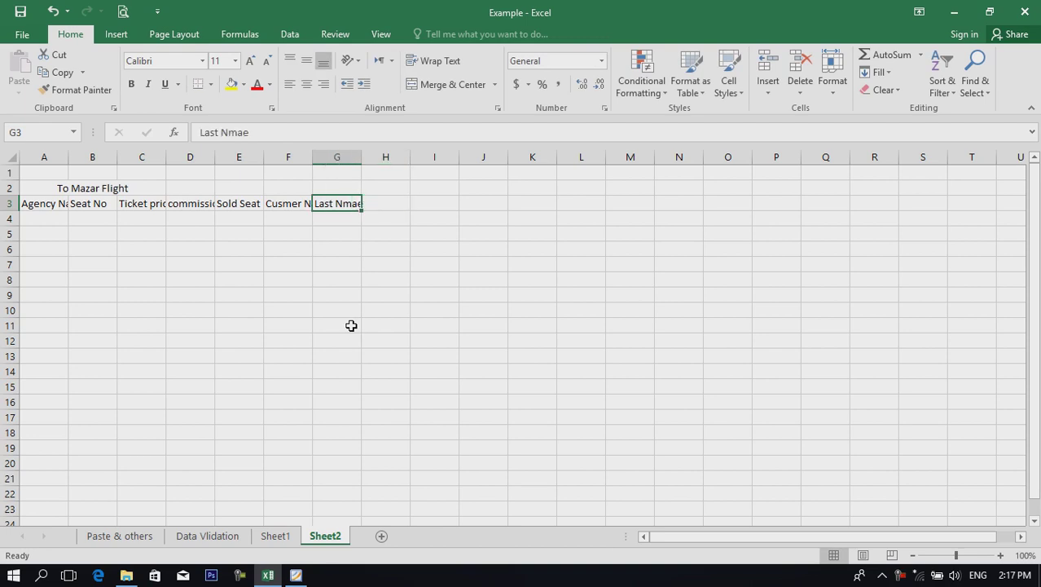
pyautogui.write('Last Na')
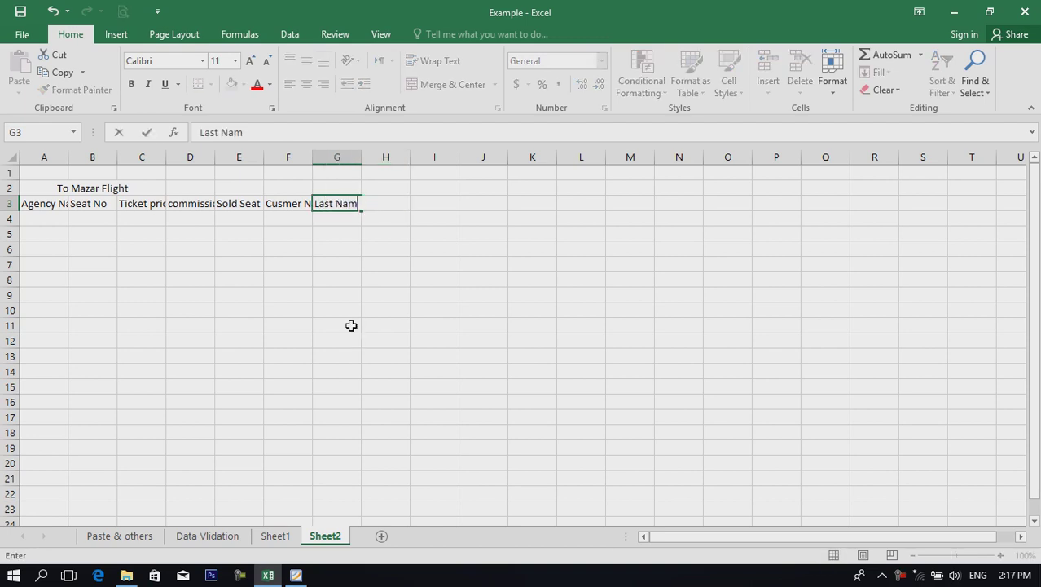
pyautogui.write('me')
pyautogui.press('Tab')
pyautogui.write('NIC NO')
pyautogui.press('Tab')
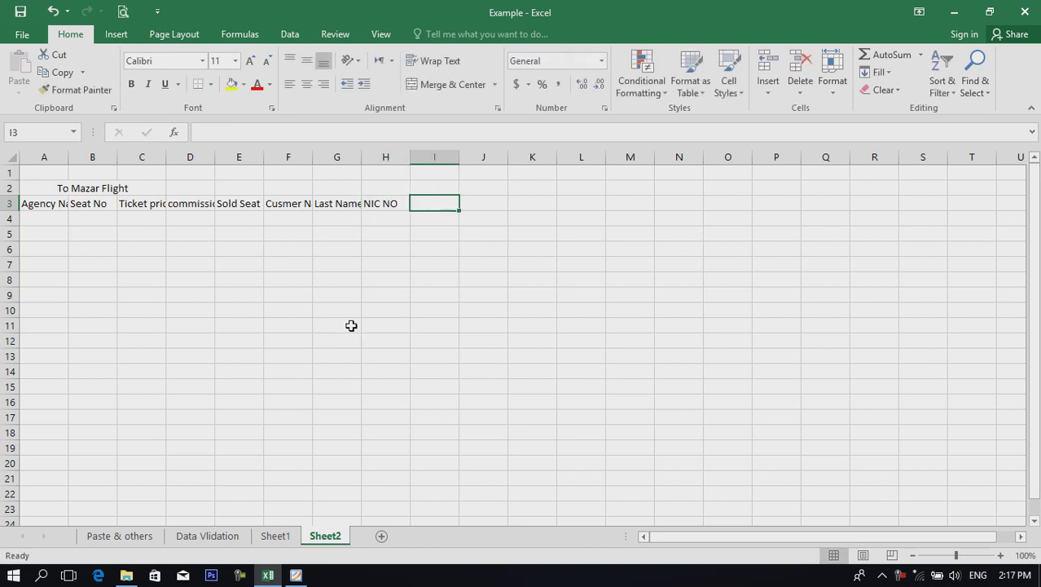
# - Autofit columns A, C, D, F and G to their header text
pyautogui.doubleClick(70, 156)
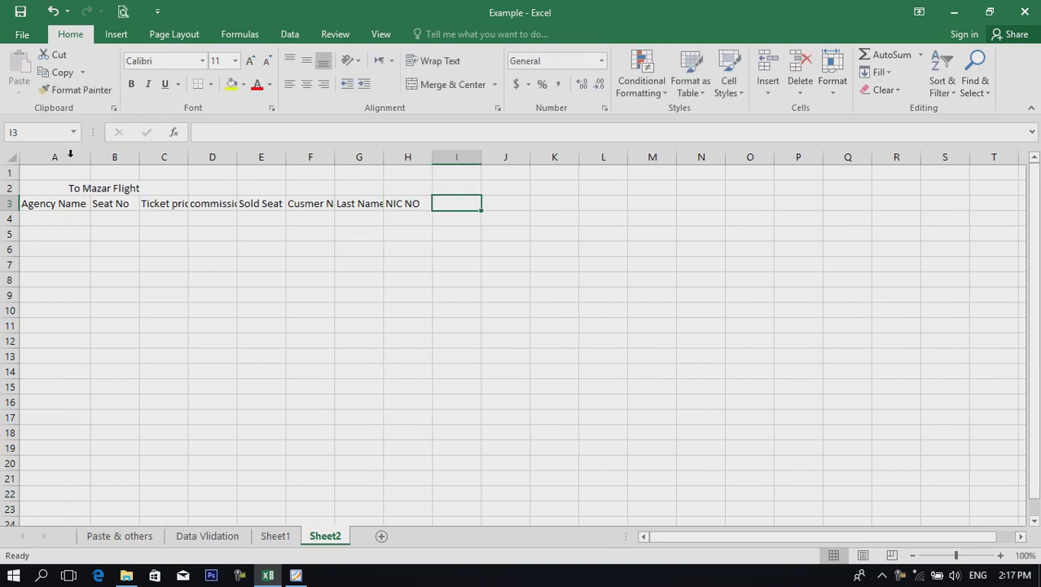
pyautogui.doubleClick(188, 157)
pyautogui.doubleClick(247, 157)
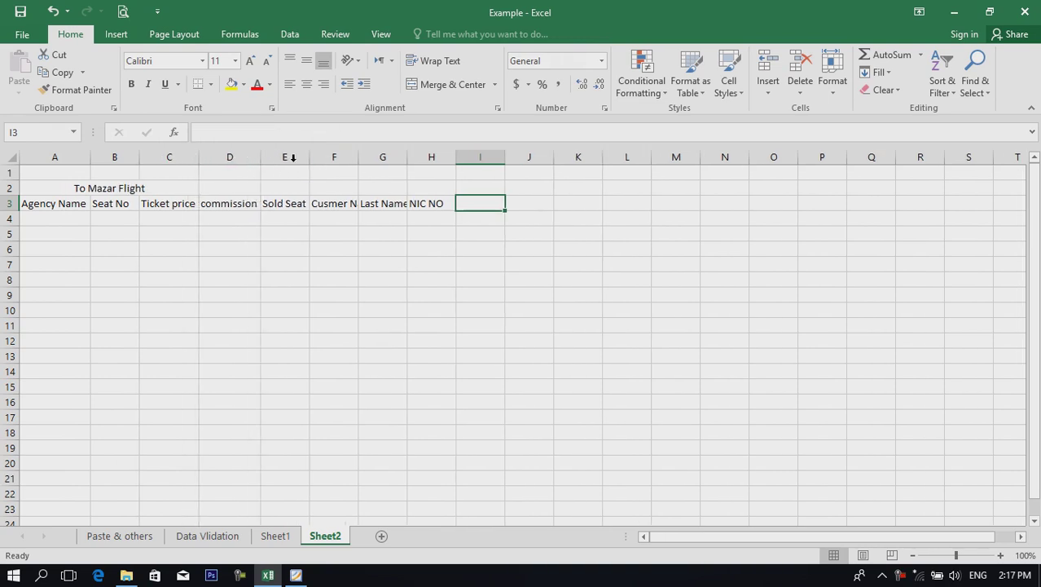
pyautogui.doubleClick(356, 157)
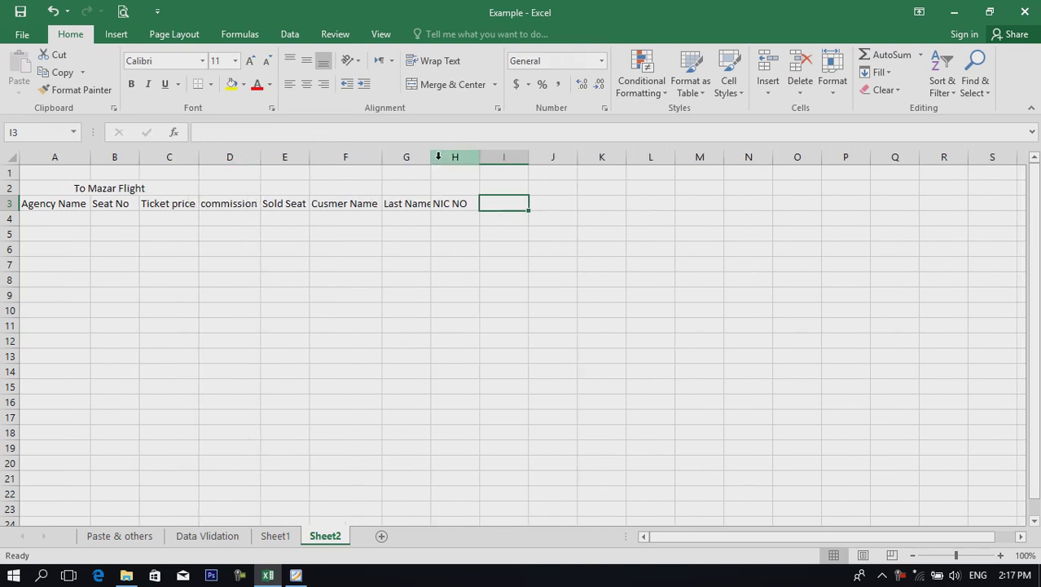
pyautogui.doubleClick(434, 158)
pyautogui.click(464, 203)
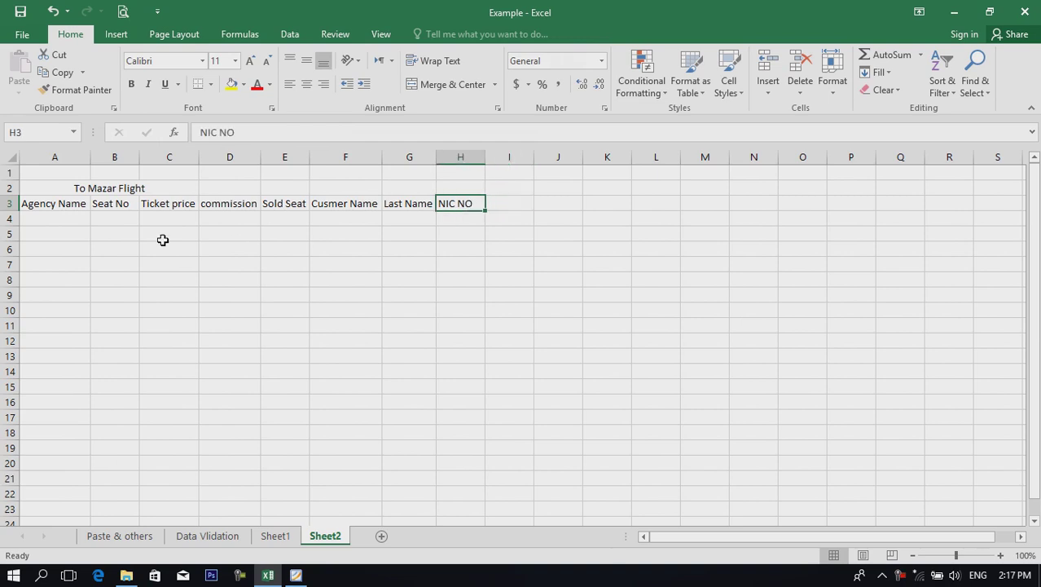
pyautogui.click(60, 220)
pyautogui.click(126, 275)
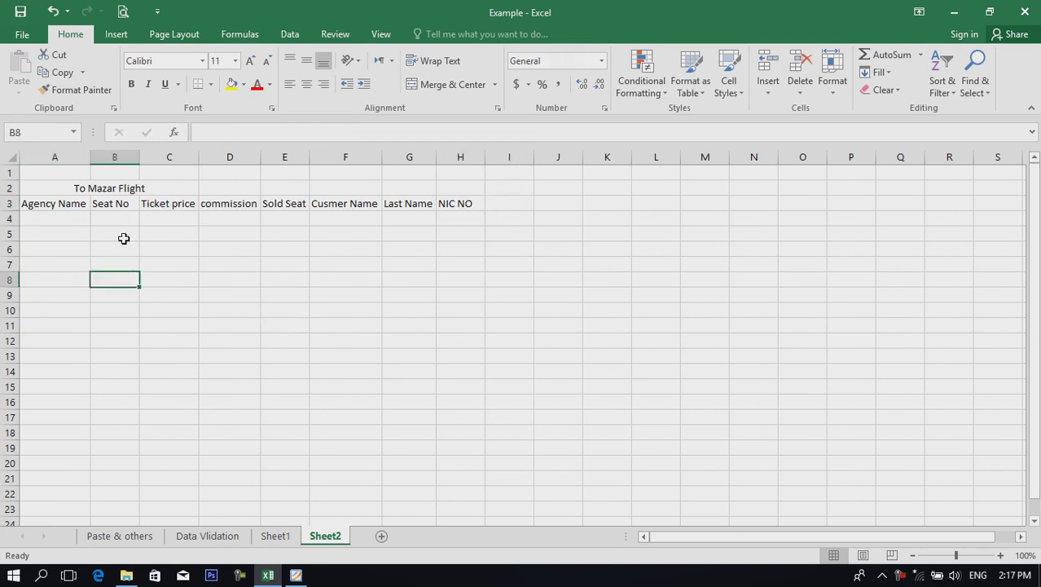
# - Apply the light blue standard fill to the merged A2:C2 title cell
pyautogui.click(106, 186)
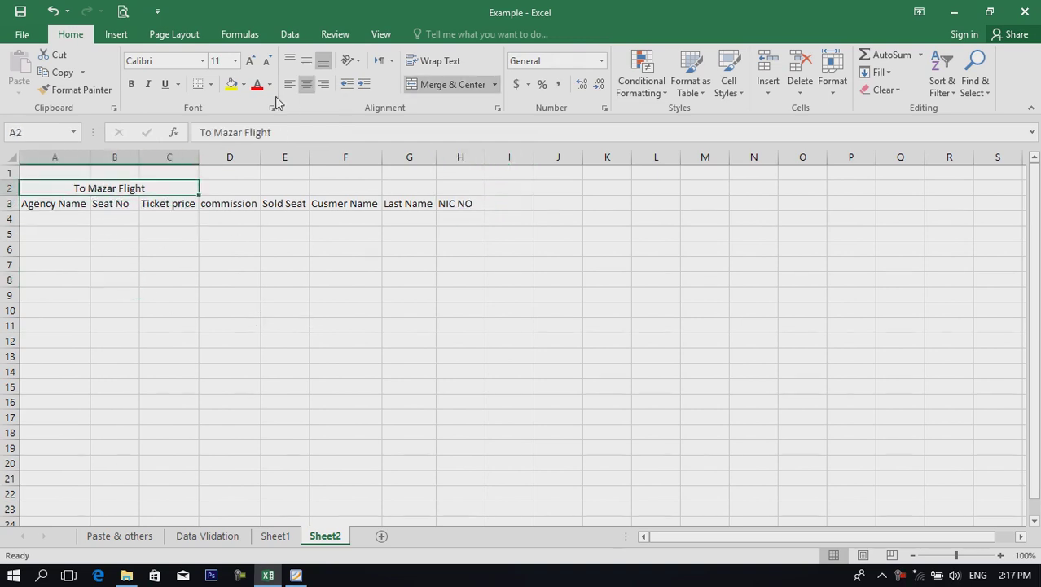
pyautogui.click(243, 84)
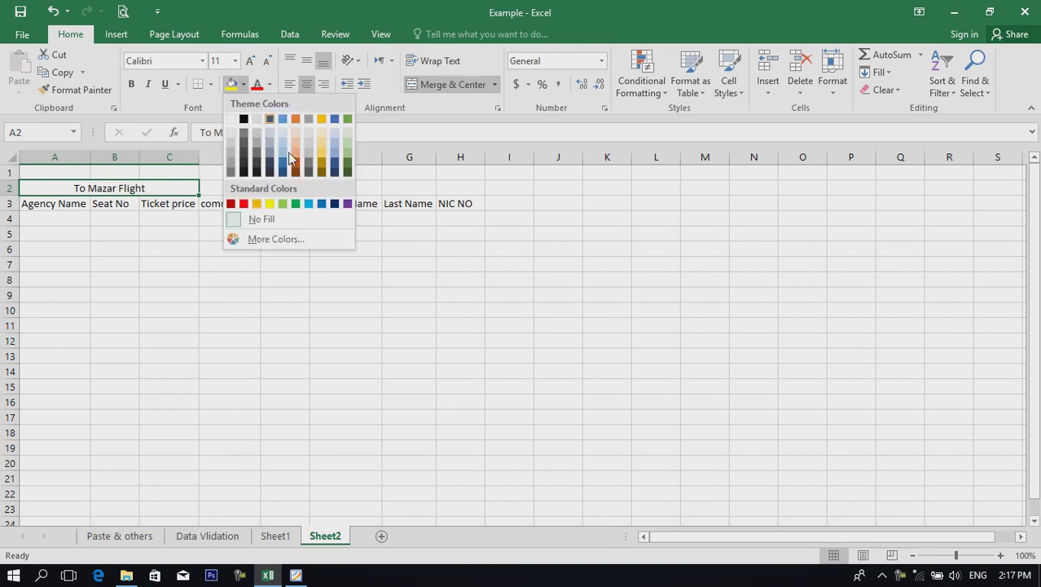
pyautogui.click(309, 204)
pyautogui.click(219, 269)
pyautogui.click(63, 217)
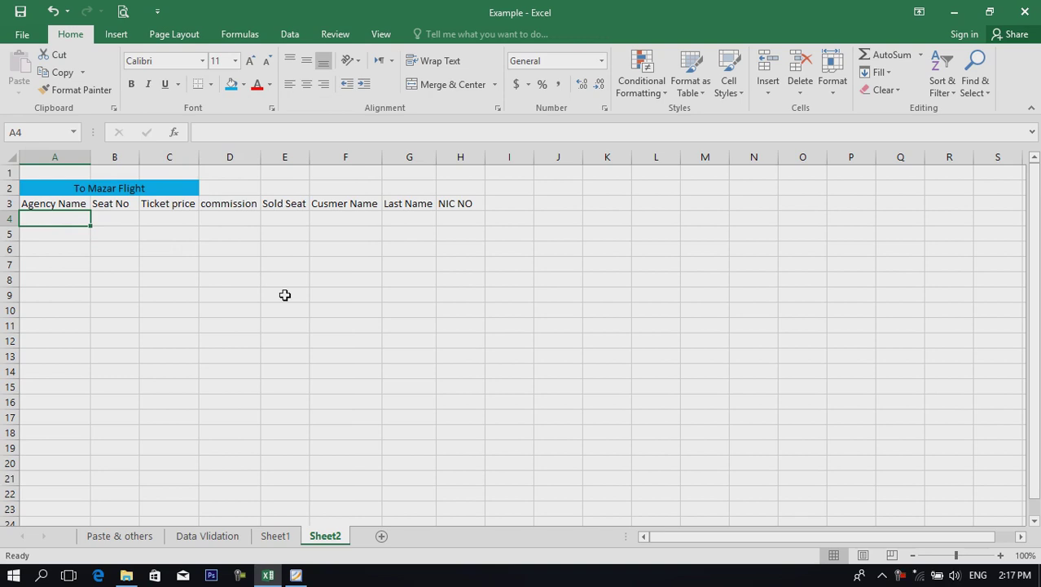
pyautogui.click(78, 399)
# - Enter 1 and 2 in B4:B5 and fill the series down to B18
pyautogui.click(123, 218)
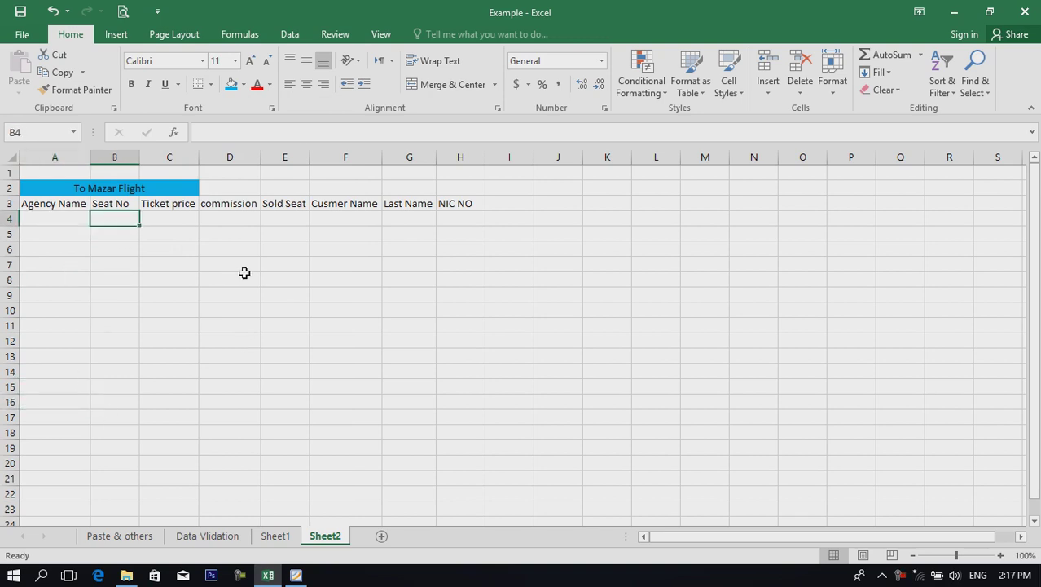
pyautogui.write('1')
pyautogui.press('Return')
pyautogui.write('2')
pyautogui.press('Return')
pyautogui.moveTo(107, 214)
pyautogui.mouseDown()
pyautogui.moveTo(107, 235)
pyautogui.moveTo(160, 324)
pyautogui.moveTo(166, 451)
pyautogui.moveTo(173, 438)
pyautogui.mouseUp()
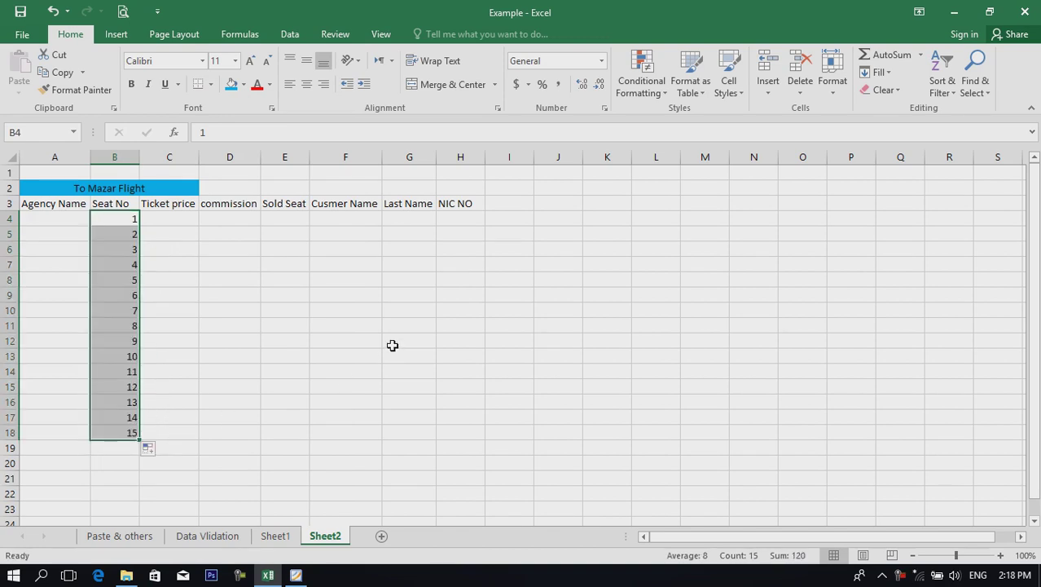
pyautogui.click(332, 328)
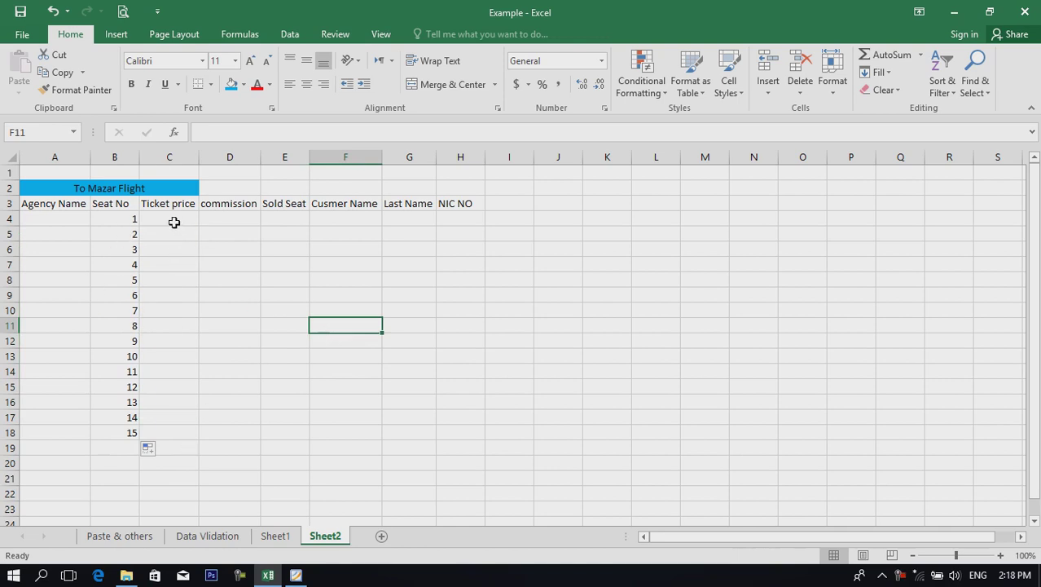
# - Enter =IF(A4="","",5600) in C4 and copy it down through C18
pyautogui.click(173, 222)
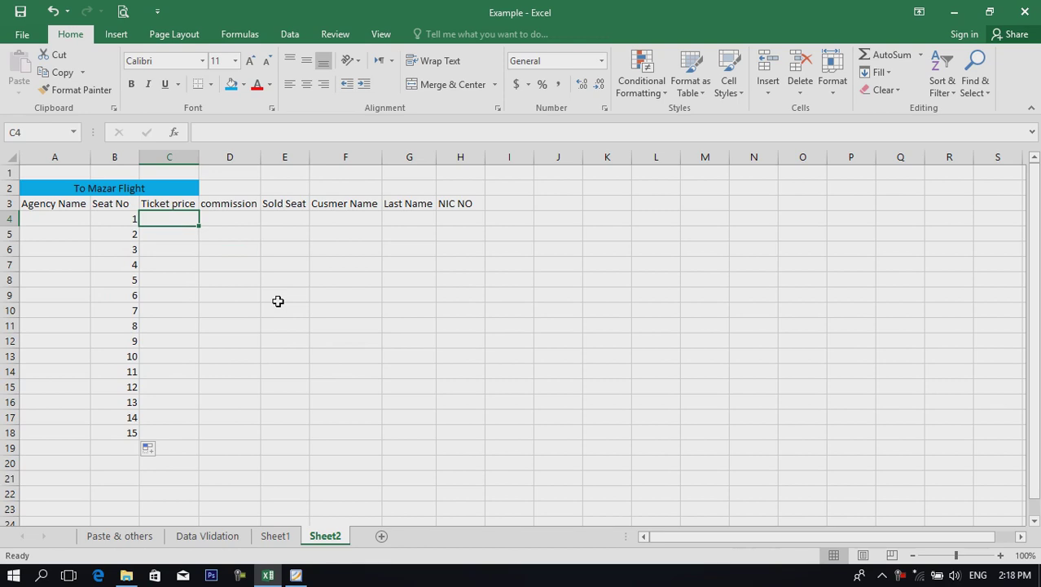
pyautogui.write('=if(')
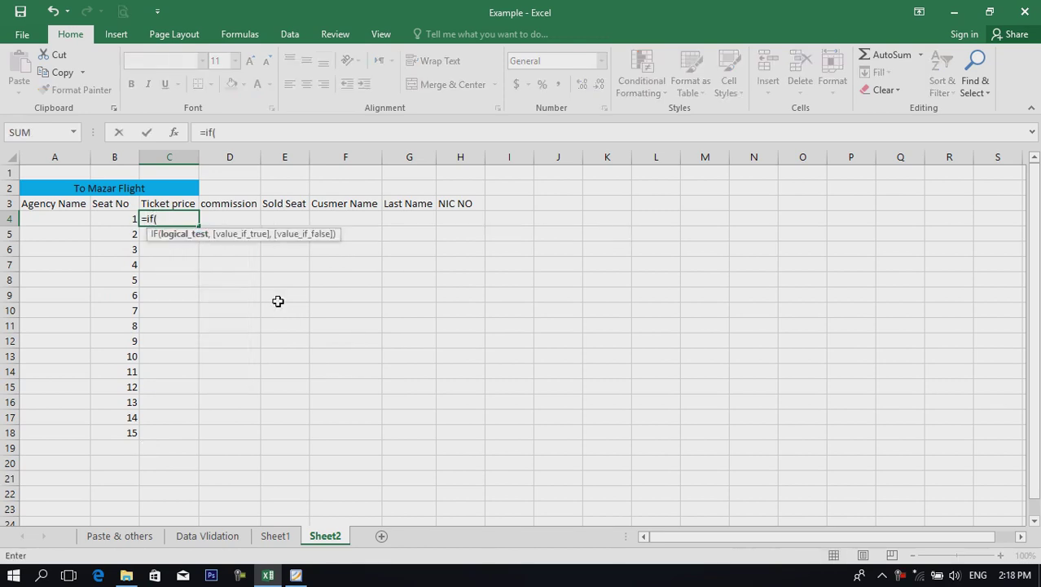
pyautogui.click(65, 222)
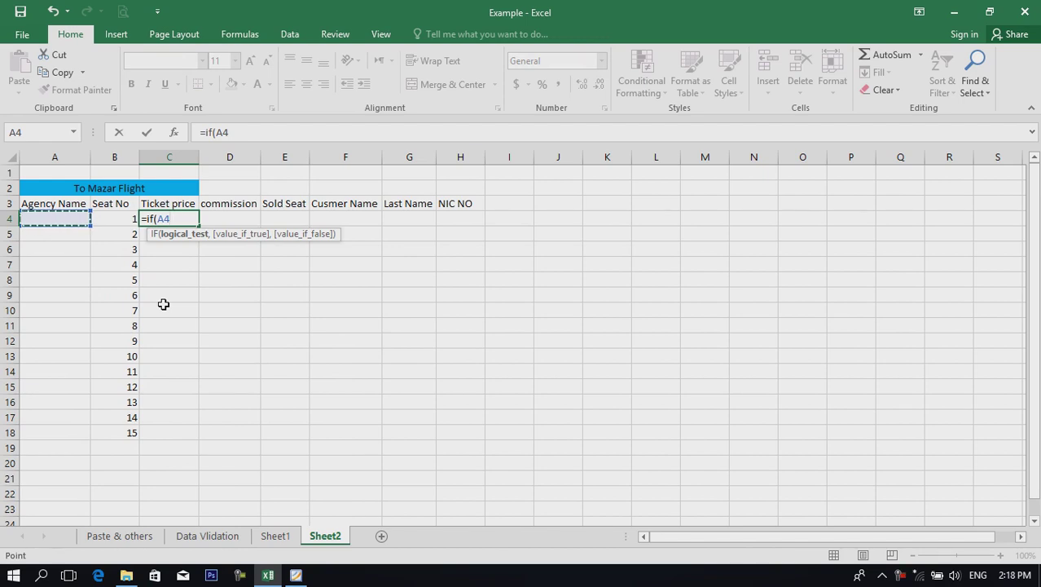
pyautogui.write('=')
pyautogui.write('"",""')
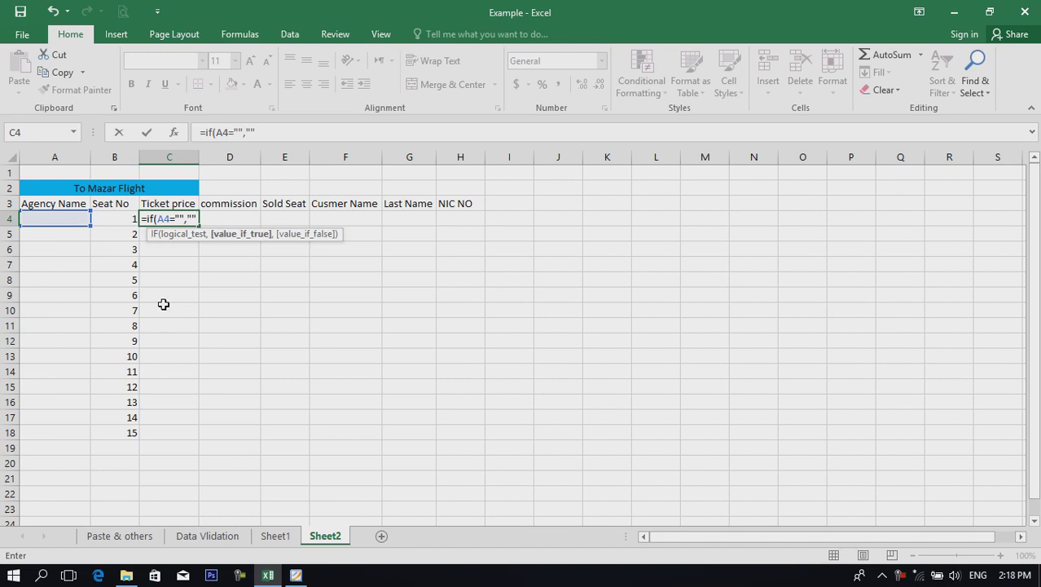
pyautogui.write(',')
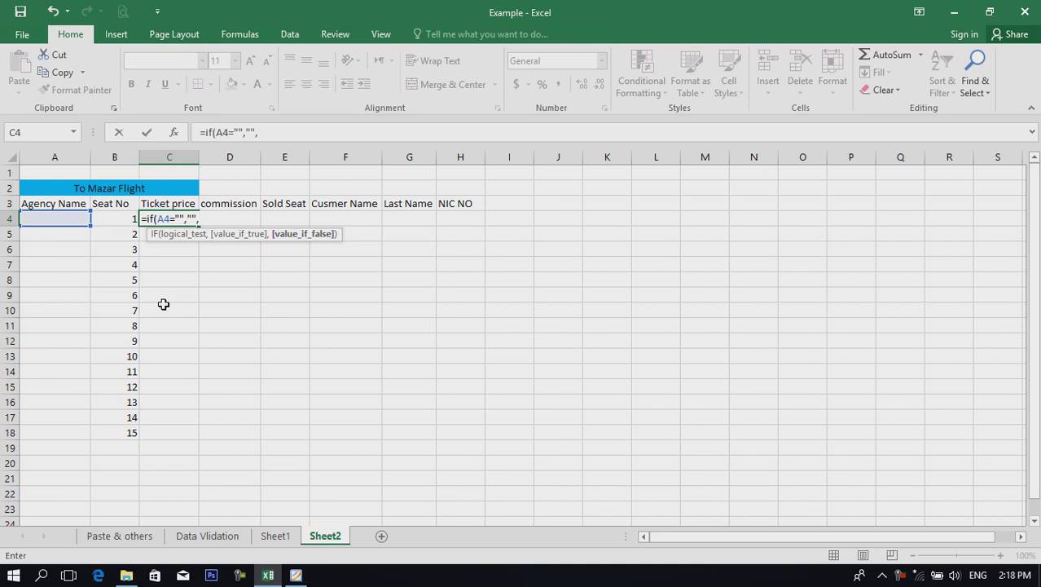
pyautogui.write('5600')
pyautogui.press('Return')
pyautogui.click(176, 215)
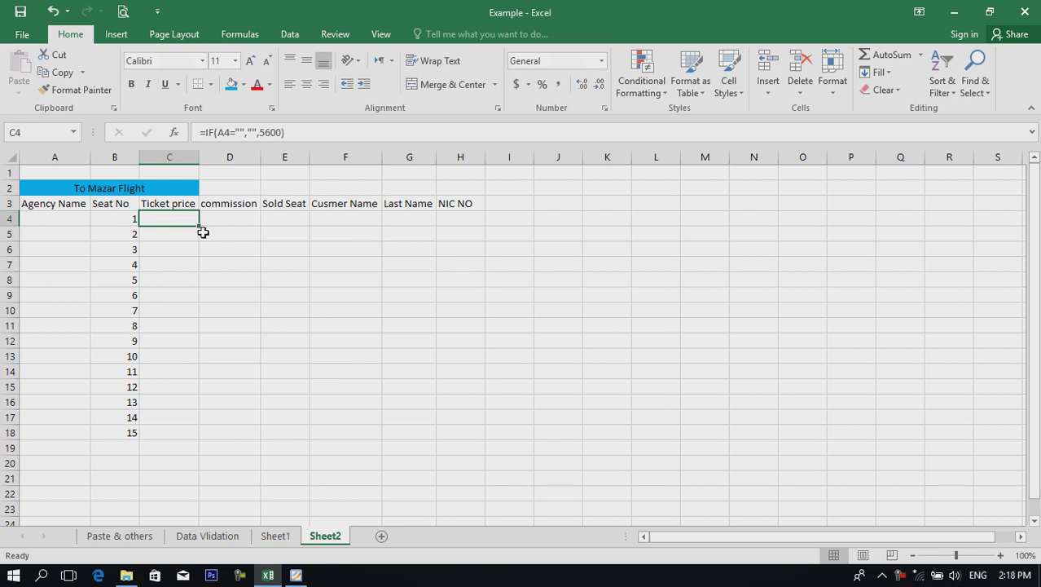
pyautogui.moveTo(199, 226); pyautogui.dragTo(248, 439)
pyautogui.click(172, 336)
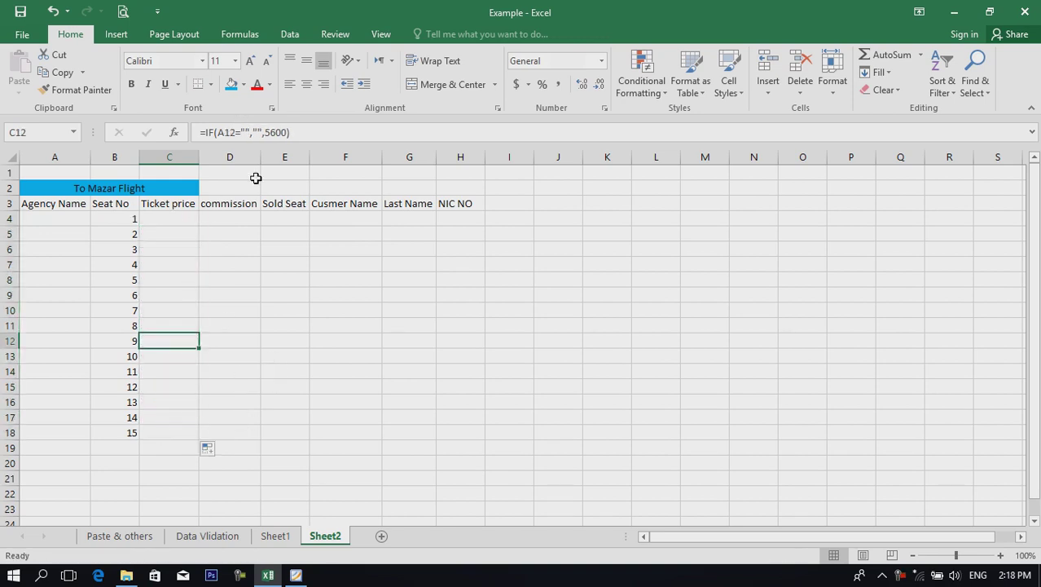
pyautogui.click(297, 312)
pyautogui.click(246, 217)
# - Enter =IF(A4="","",300) in D4 and fill the commission formula down column D to row 18
pyautogui.write('=if(')
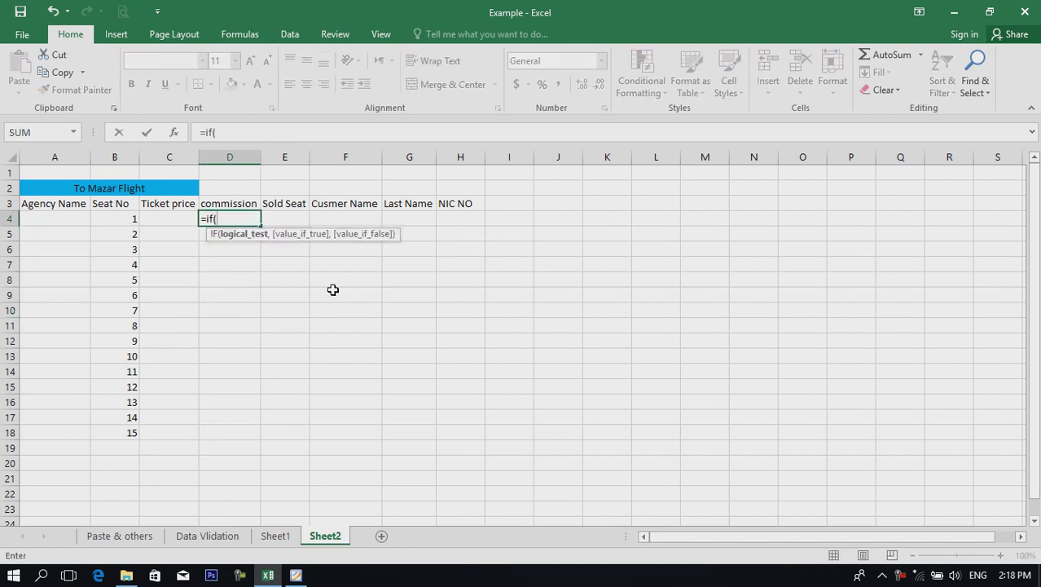
pyautogui.click(46, 218)
pyautogui.write('=,')
pyautogui.press('BackSpace')
pyautogui.write('"",')
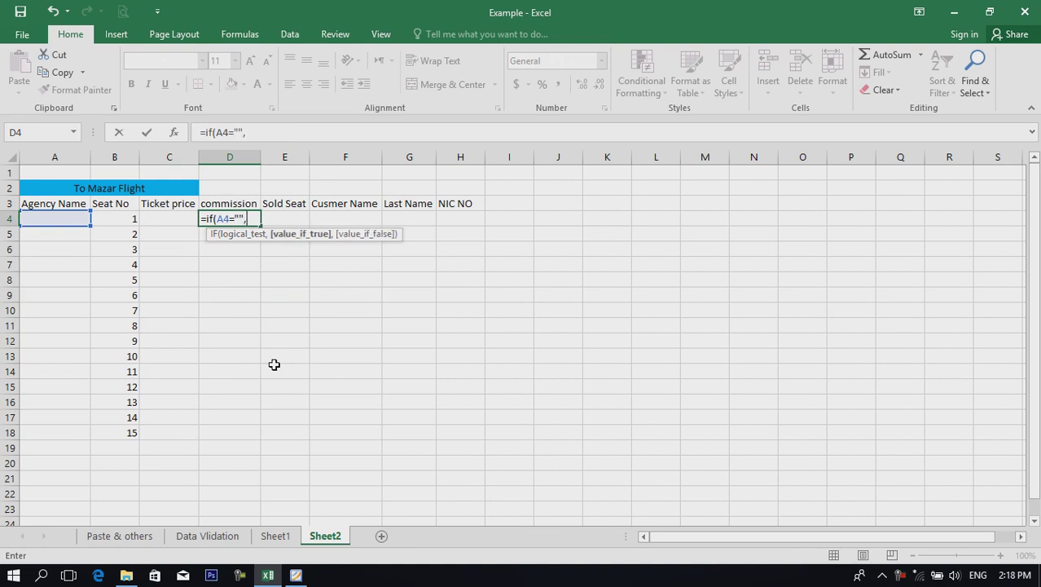
pyautogui.write('"",')
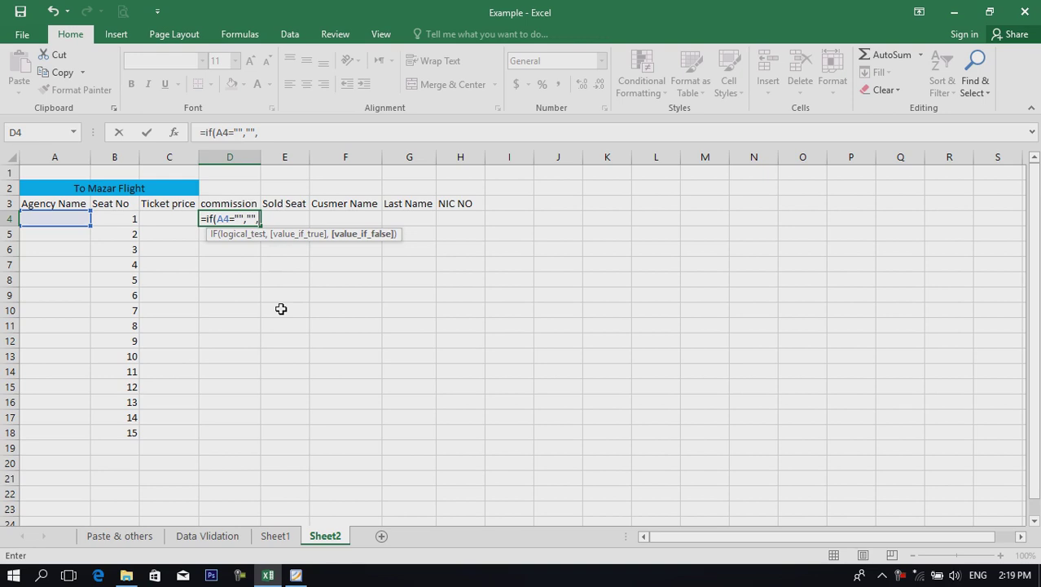
pyautogui.write('300')
pyautogui.press('Return')
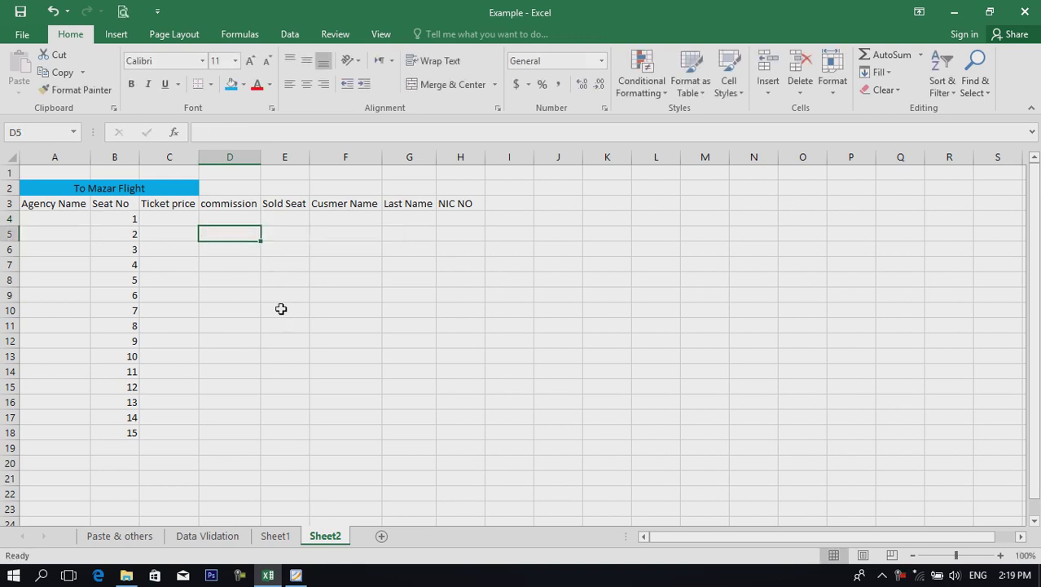
pyautogui.click(249, 216)
pyautogui.moveTo(261, 228); pyautogui.dragTo(298, 436)
pyautogui.click(480, 313)
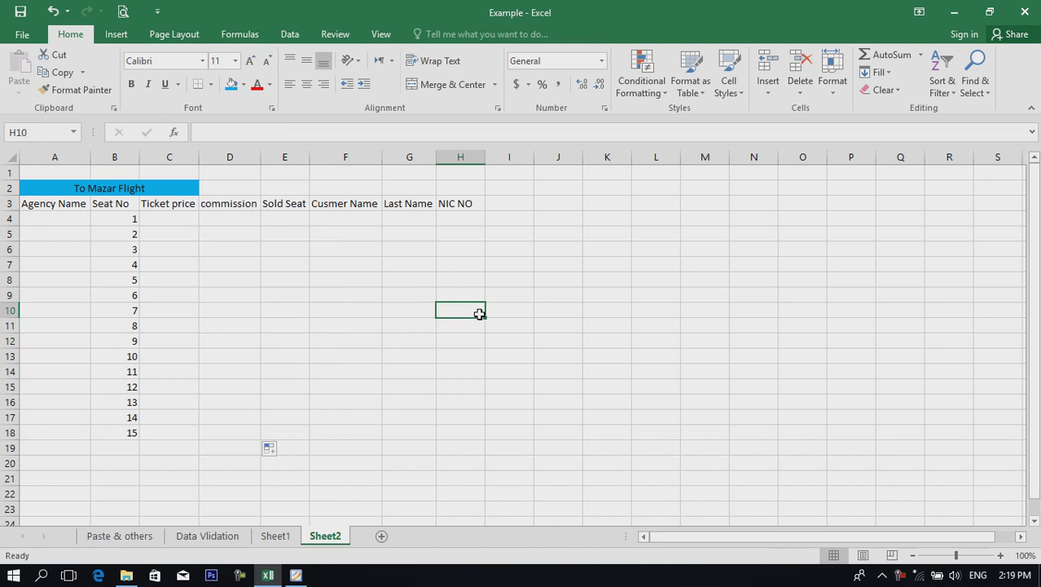
# - Enter =IF(A4="","",B4) in E4 and fill the Sold Seat formula down to row 18
pyautogui.click(305, 221)
pyautogui.write('=if(')
pyautogui.click(65, 220)
pyautogui.write('="","",')
pyautogui.click(131, 217)
pyautogui.press('Return')
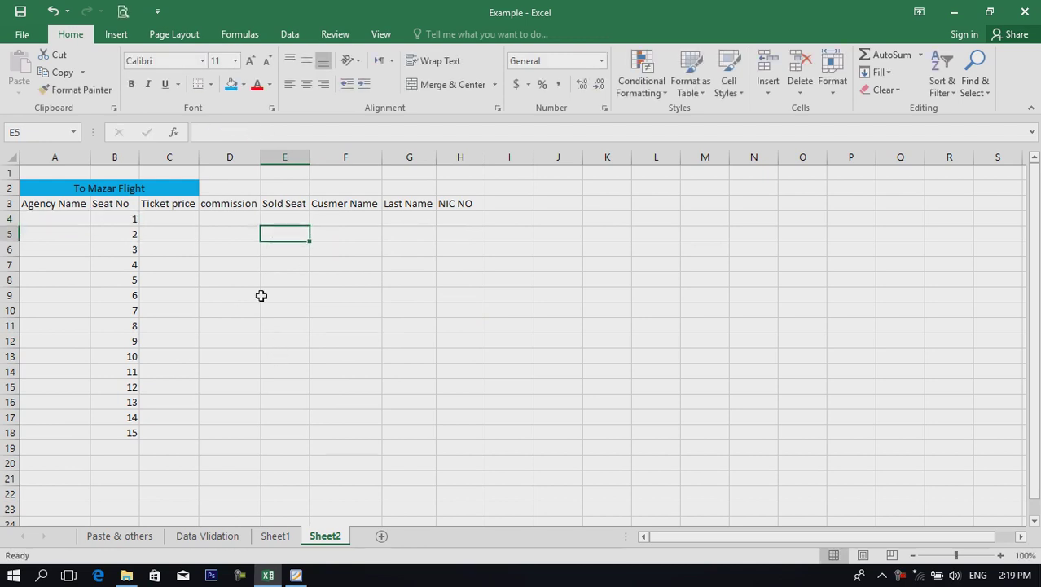
pyautogui.click(287, 218)
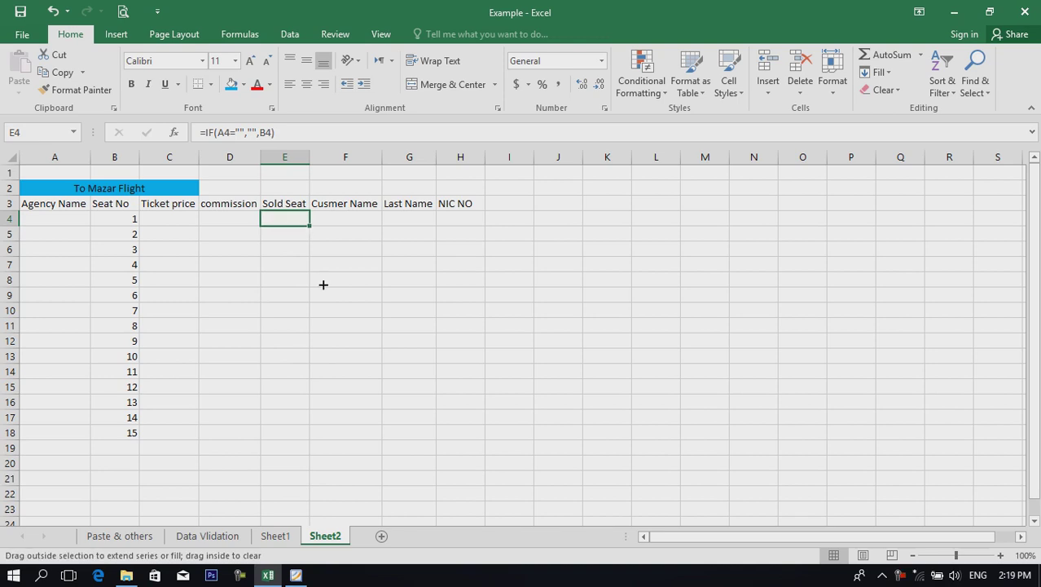
pyautogui.moveTo(313, 237); pyautogui.dragTo(359, 437)
pyautogui.click(436, 328)
pyautogui.click(51, 219)
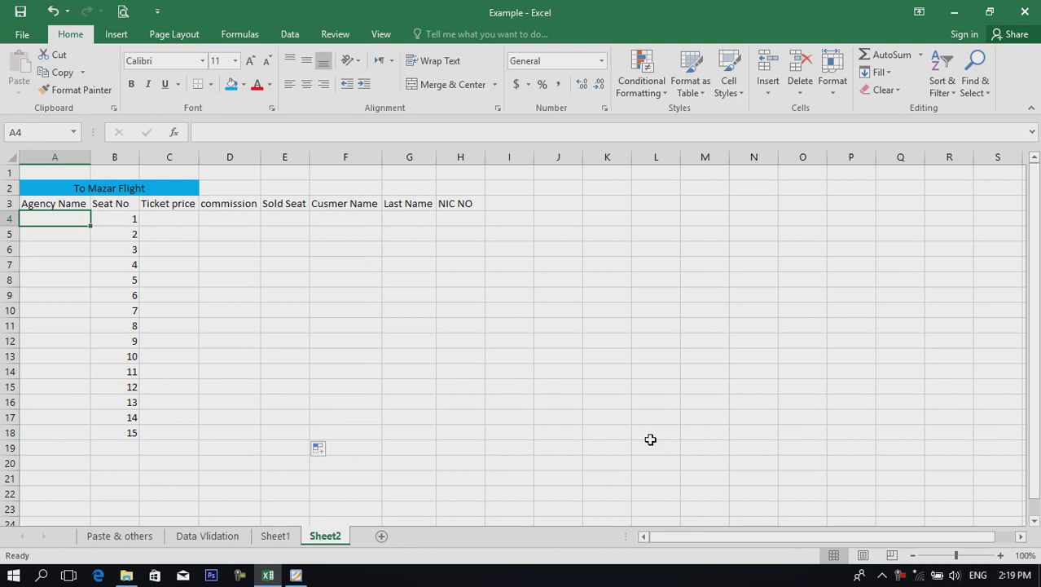
# - Enter Aryana as the agency for seats 1 and 2, and check their price and Sold Seat results
pyautogui.write('Aryana')
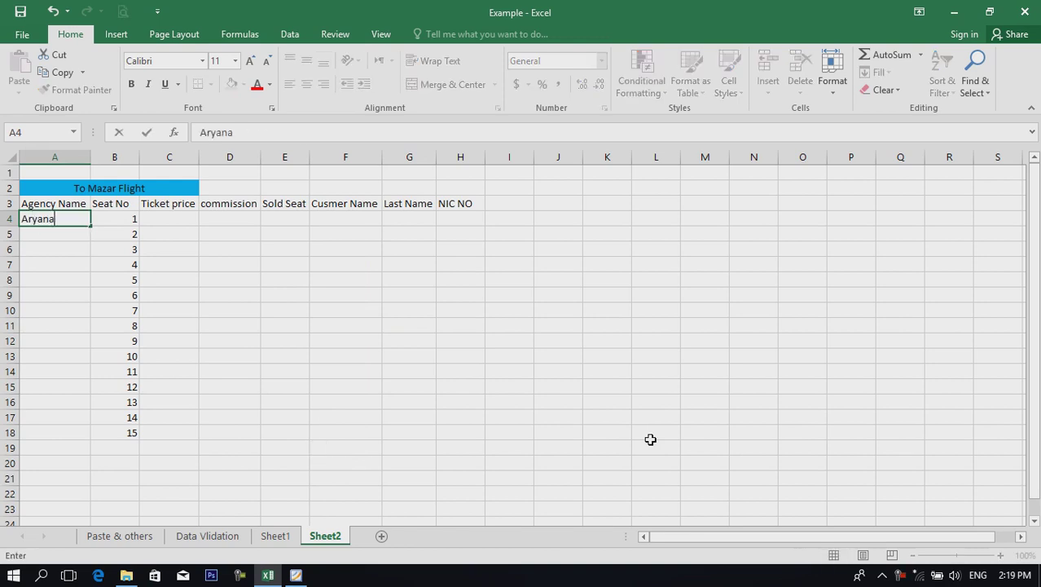
pyautogui.press('Return')
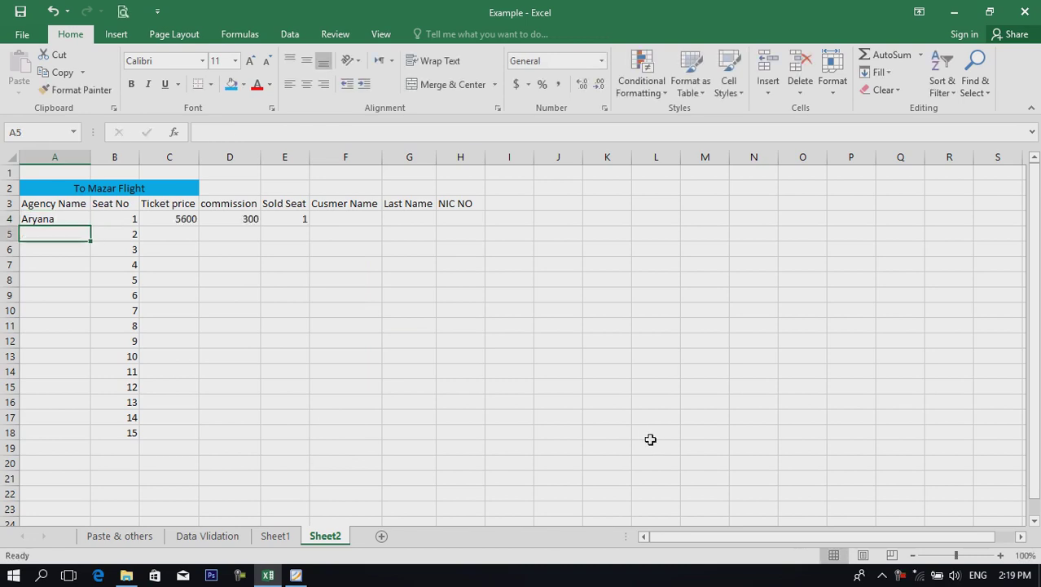
pyautogui.write('AR')
pyautogui.press('Return')
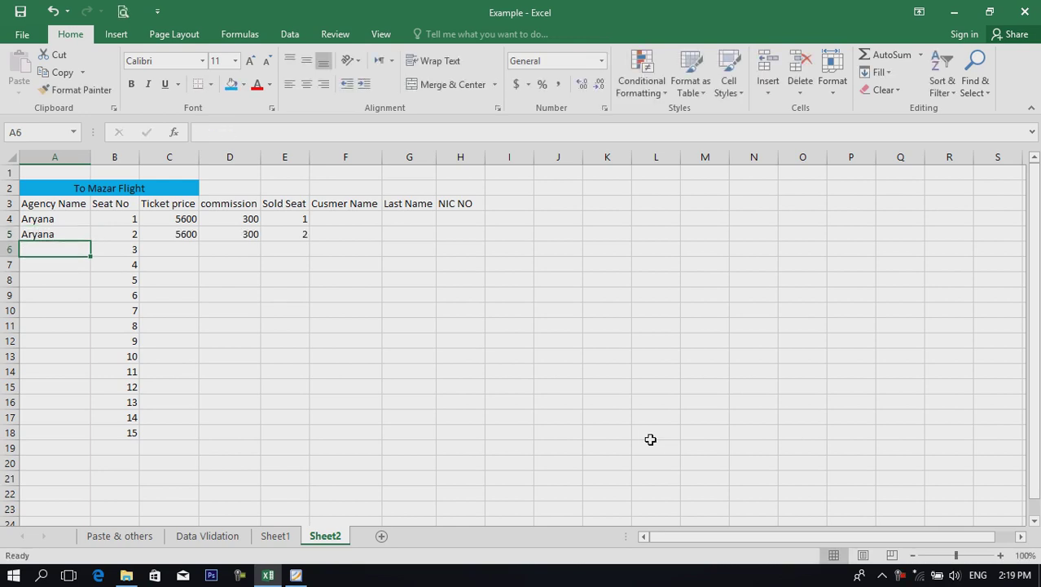
pyautogui.click(187, 220)
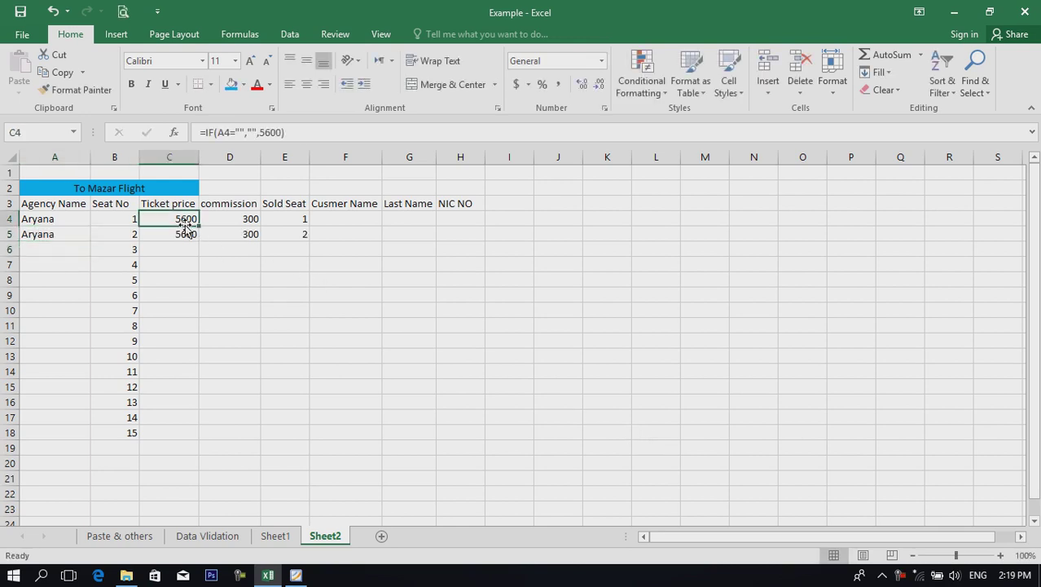
pyautogui.click(189, 234)
pyautogui.click(287, 220)
pyautogui.click(291, 235)
pyautogui.click(42, 278)
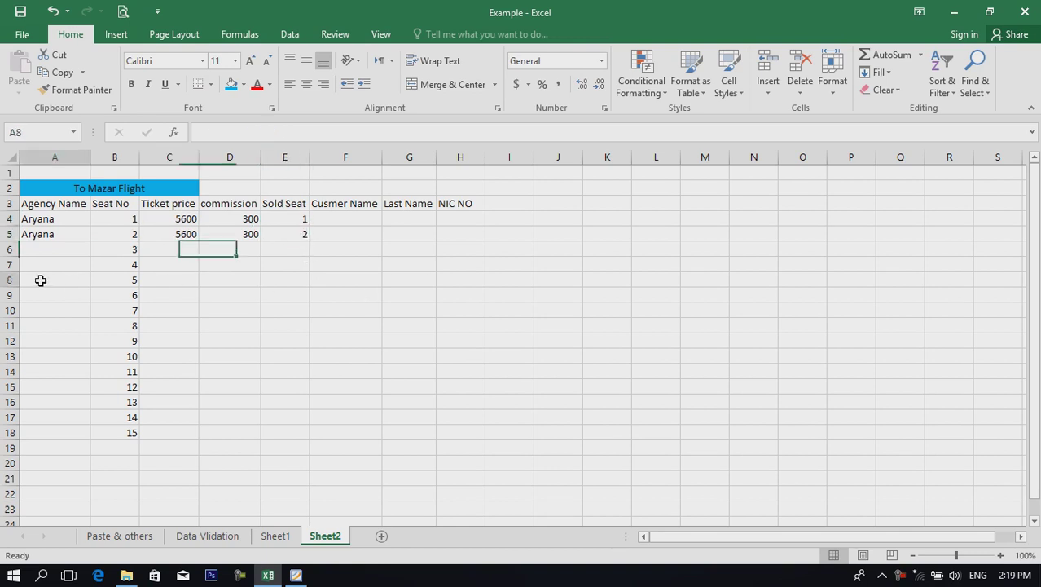
pyautogui.press('Down')
pyautogui.press('Down')
pyautogui.press('Down')
pyautogui.press('Down')
pyautogui.press('Down')
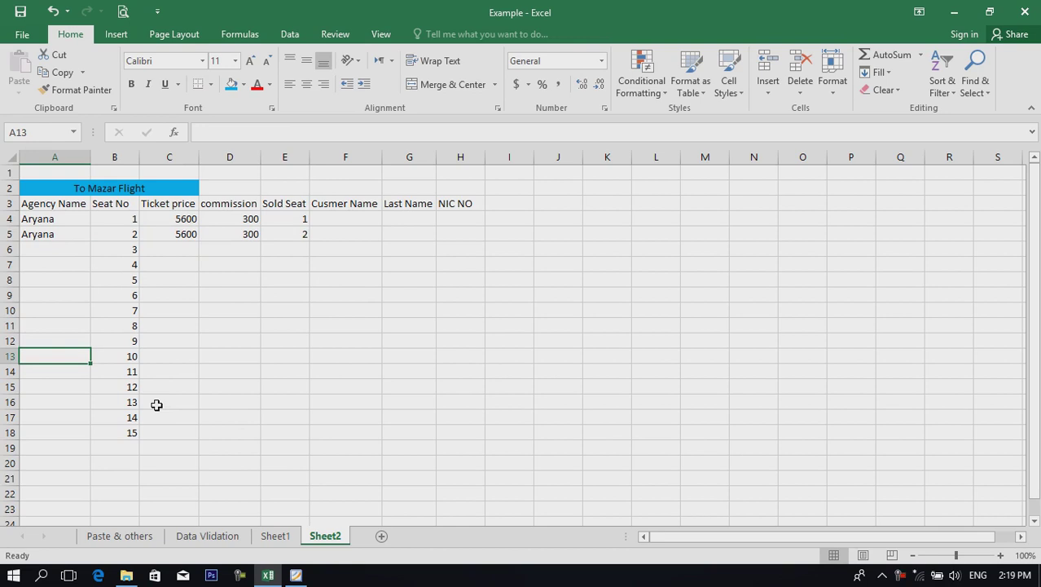
# - Enter Sharq for seat 10, Fallah for seats 11–13 and Aryana for seat 14
pyautogui.write('Sharq')
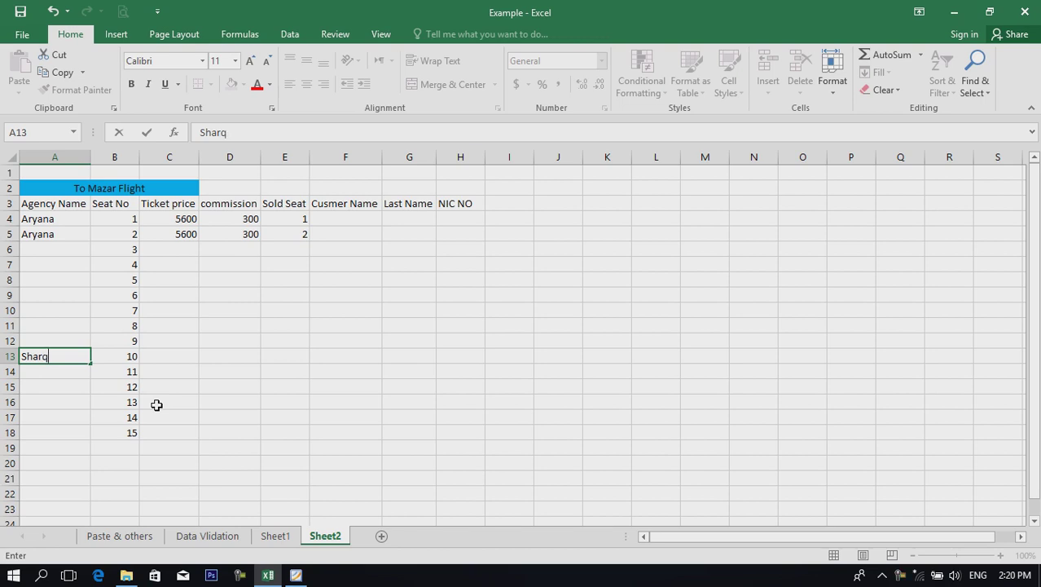
pyautogui.press('Return')
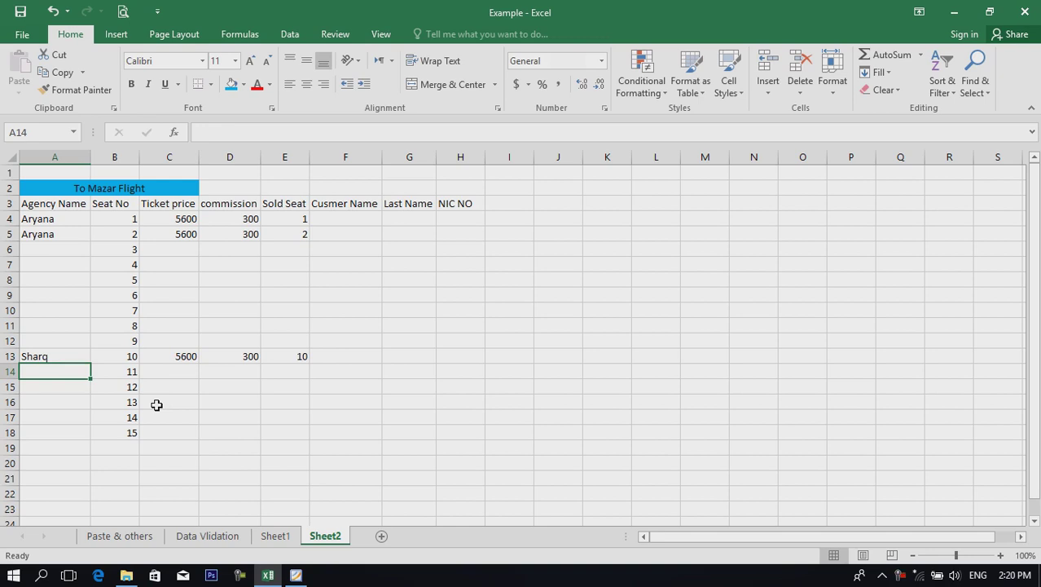
pyautogui.write('Fallah')
pyautogui.press('Return')
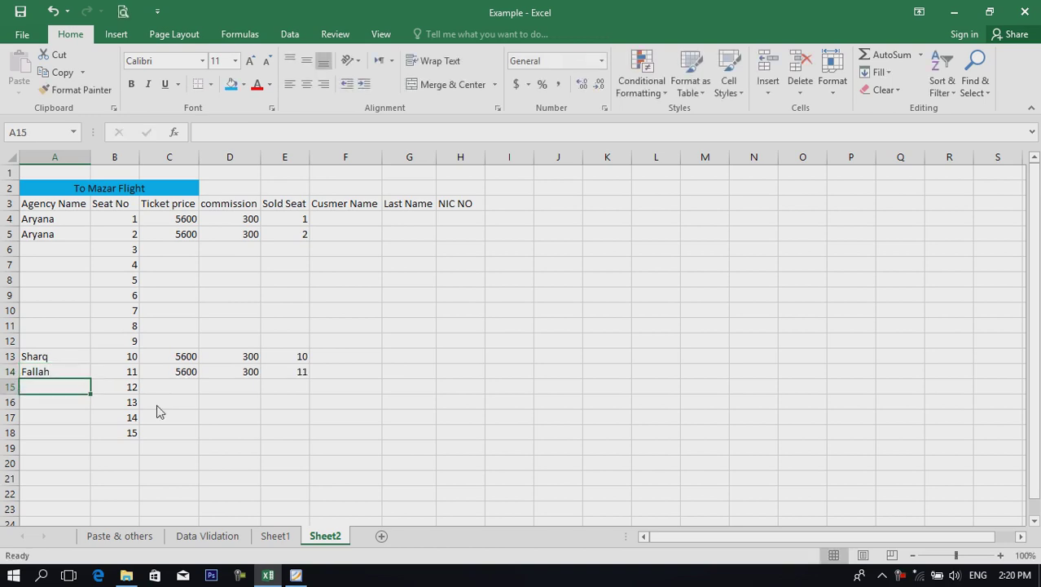
pyautogui.write('F')
pyautogui.hotkey('ctrl', 'Return')
pyautogui.press('Return')
pyautogui.write('F')
pyautogui.press('Return')
pyautogui.write('a')
pyautogui.press('Return')
# - Enter Fallah, Sharq, Aryana and Aryana as the agencies for seats 4–7
pyautogui.press('Return')
pyautogui.press('Up')
pyautogui.press('Up')
pyautogui.press('Up')
pyautogui.press('Up')
pyautogui.press('Up')
pyautogui.press('Up')
pyautogui.press('Up')
pyautogui.press('Up')
pyautogui.press('Up')
pyautogui.press('Up')
pyautogui.press('Up')
pyautogui.write('fallah')
pyautogui.press('Return')
pyautogui.write('sharq')
pyautogui.press('Return')
pyautogui.write('aryana')
pyautogui.press('Return')
pyautogui.write('aryana')
pyautogui.press('Return')
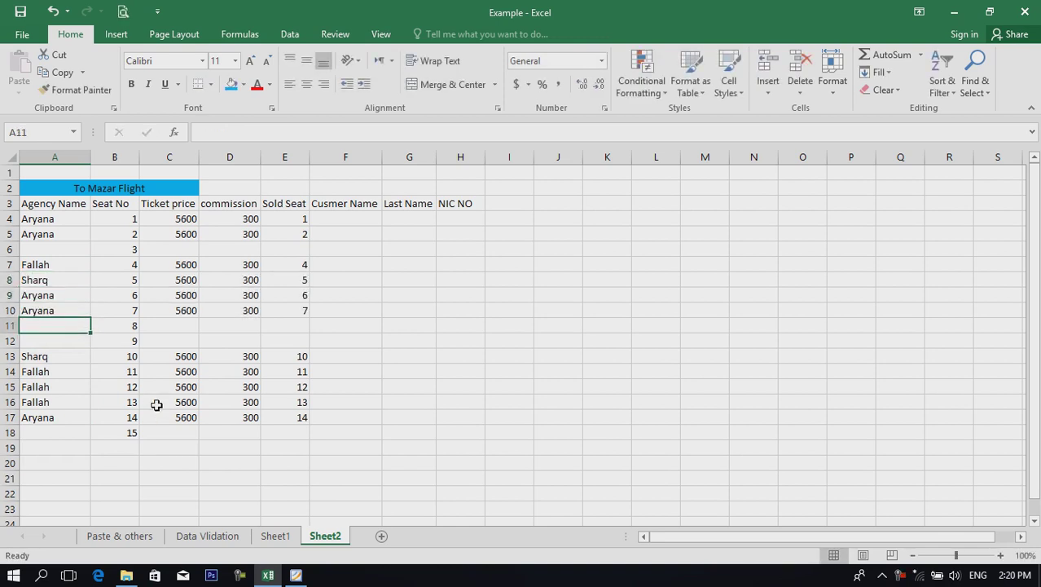
# - Type seat 1's customer first name, last name and NIC number into F4:H4
pyautogui.click(405, 352)
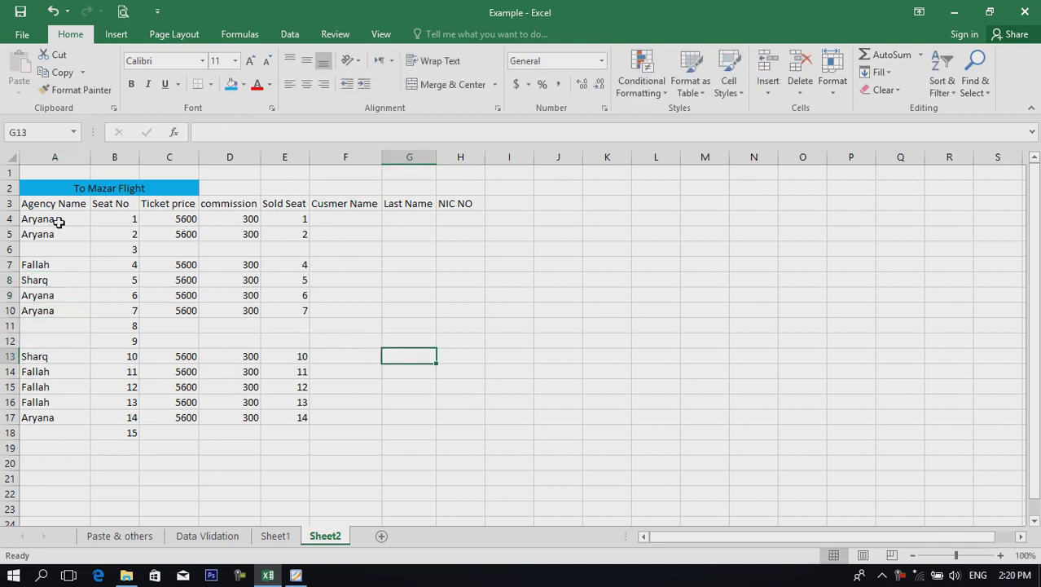
pyautogui.moveTo(71, 222); pyautogui.dragTo(302, 218)
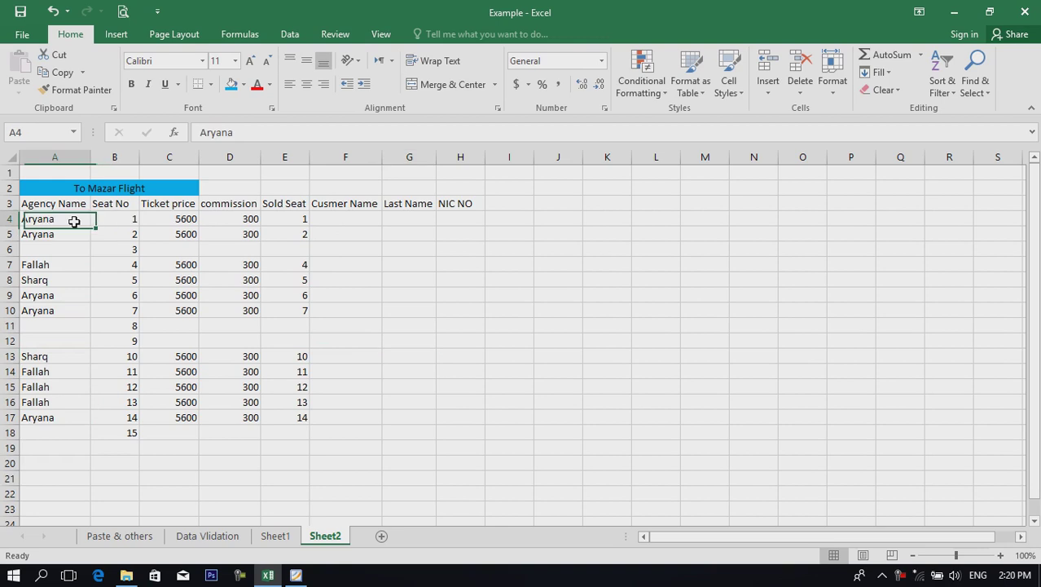
pyautogui.click(343, 216)
pyautogui.write('Ali')
pyautogui.press('Tab')
pyautogui.write('Ahmadi')
pyautogui.press('Tab')
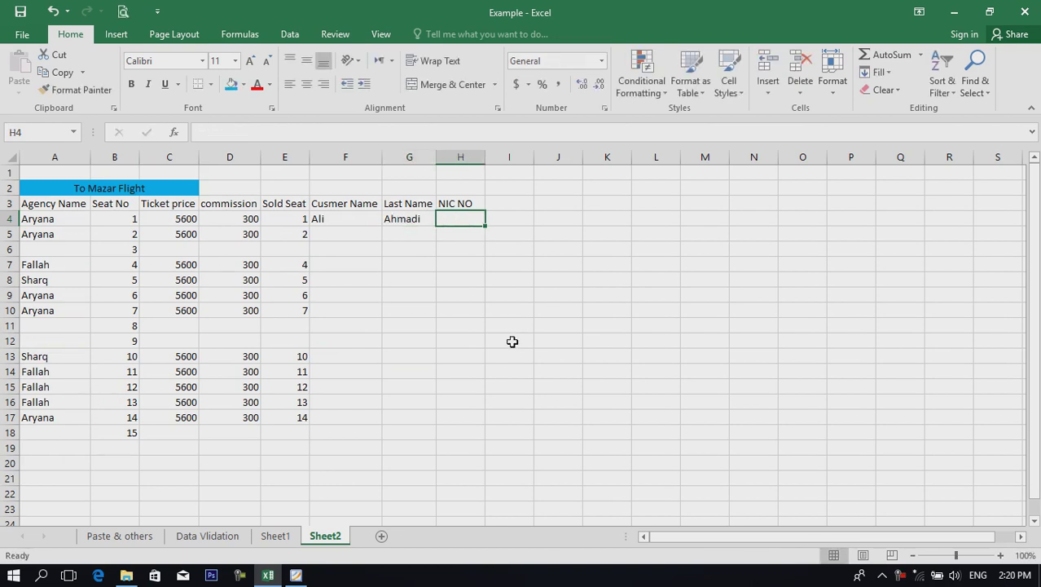
pyautogui.write('00')
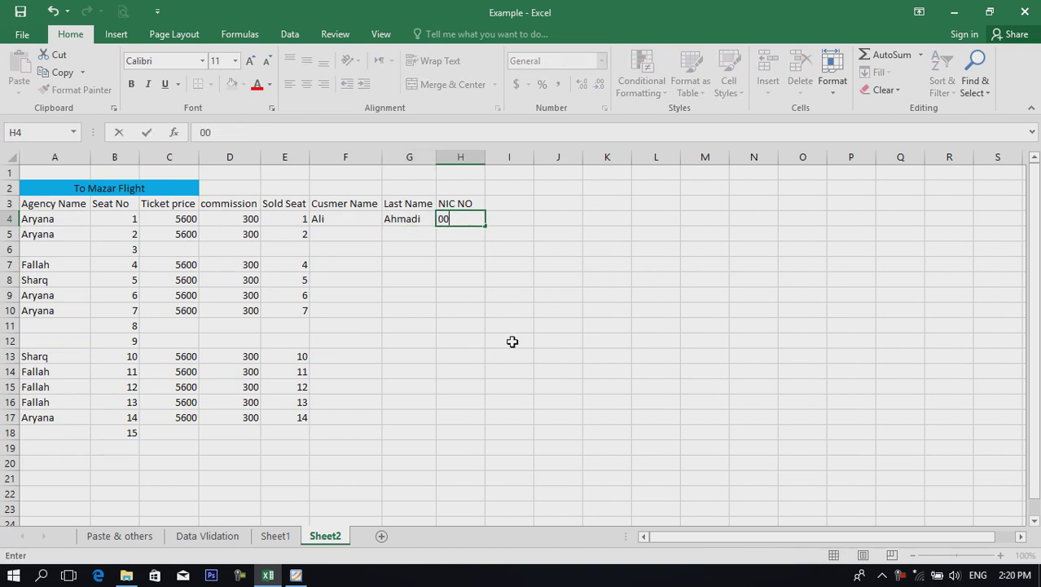
pyautogui.write('87')
pyautogui.press('Return')
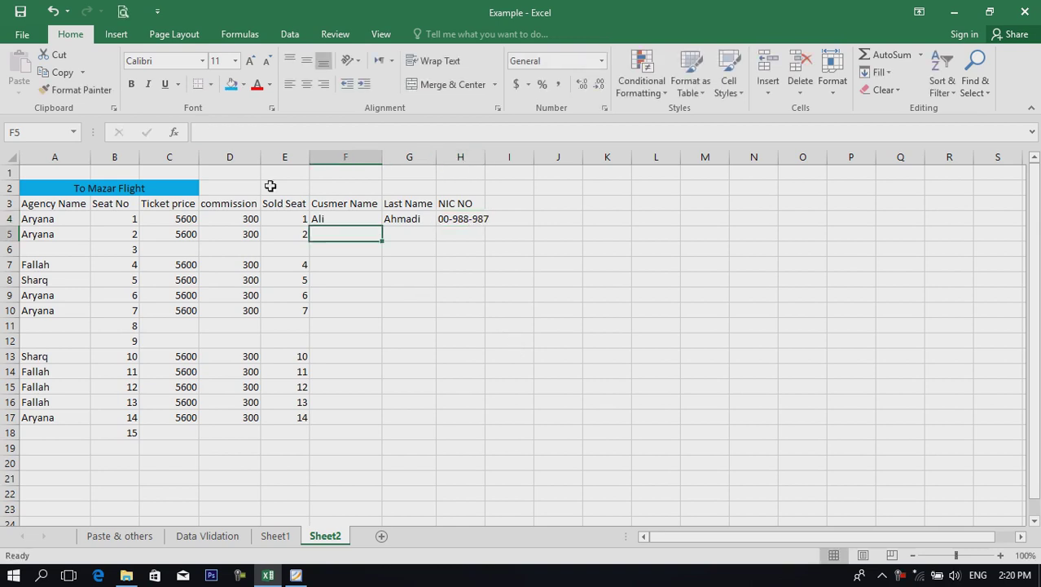
# - Widen column H for the NIC number and copy the A2:H18 flight table down to row 21
pyautogui.moveTo(325, 204); pyautogui.dragTo(839, 221)
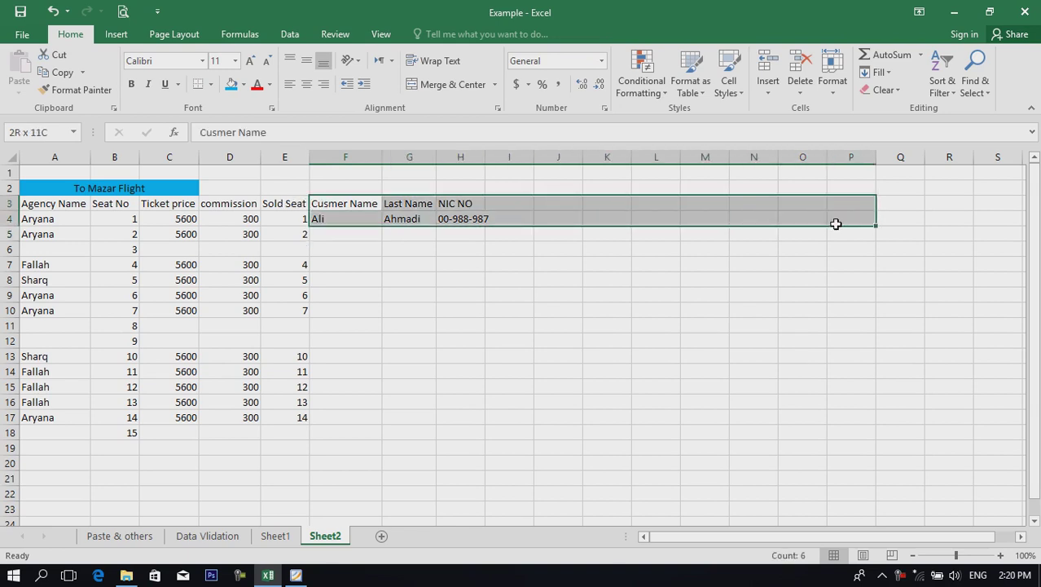
pyautogui.click(513, 322)
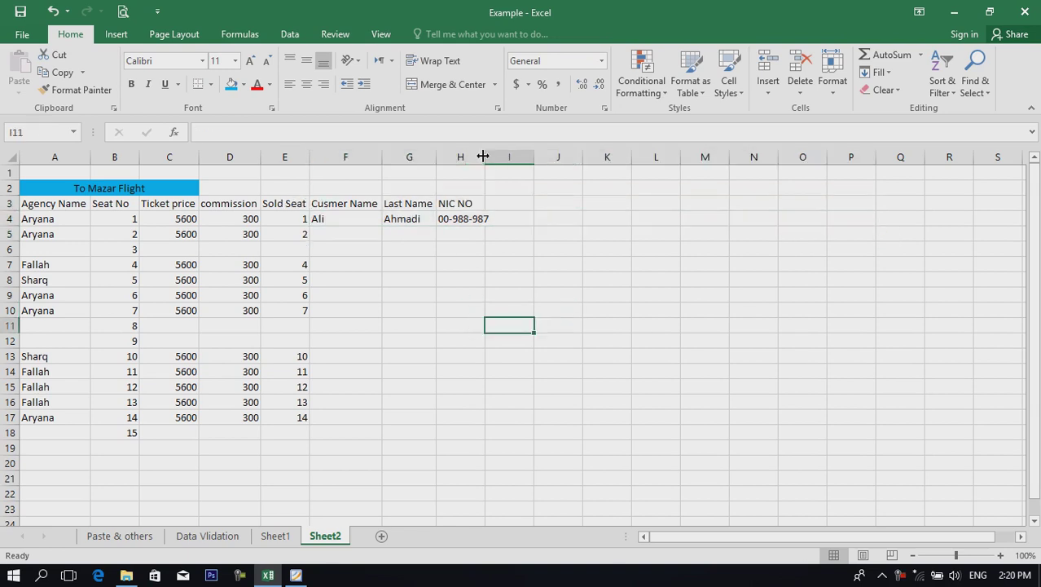
pyautogui.moveTo(486, 157); pyautogui.dragTo(492, 156)
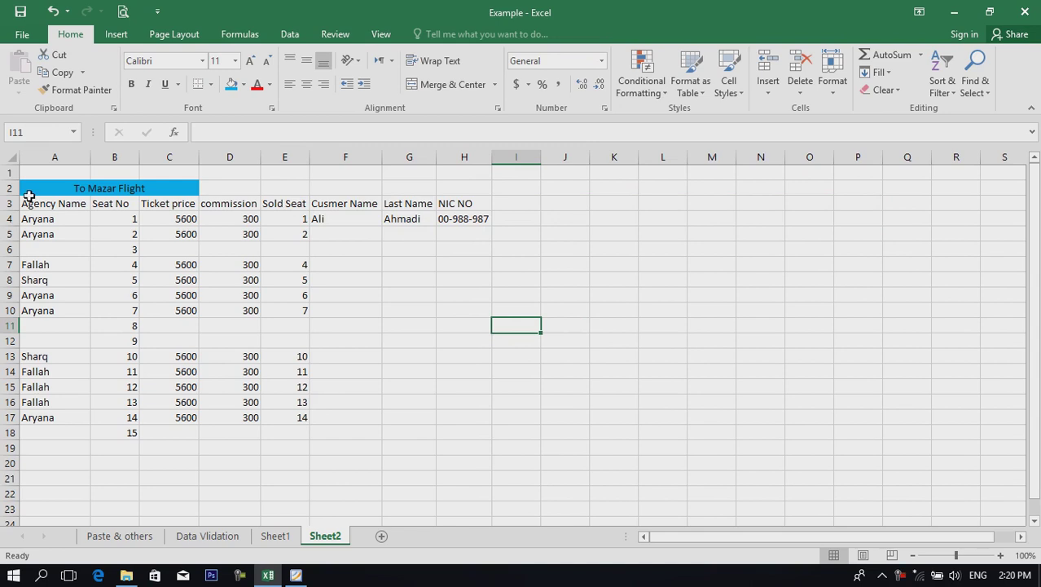
pyautogui.moveTo(25, 188)
pyautogui.mouseDown()
pyautogui.moveTo(137, 365)
pyautogui.moveTo(481, 432)
pyautogui.mouseUp()
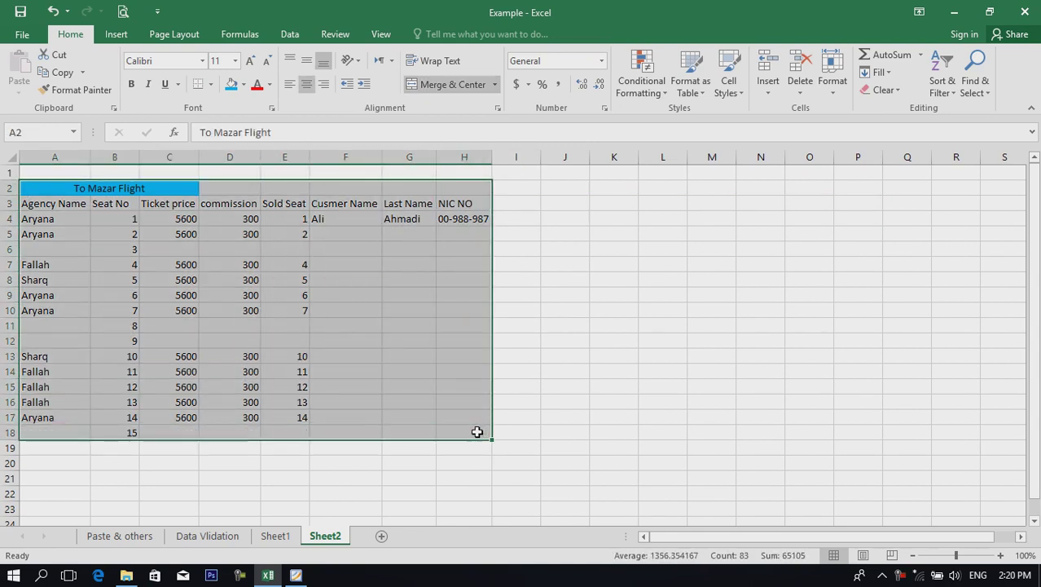
pyautogui.scroll(-3, 538, 392)
pyautogui.scroll(-1, 395, 332)
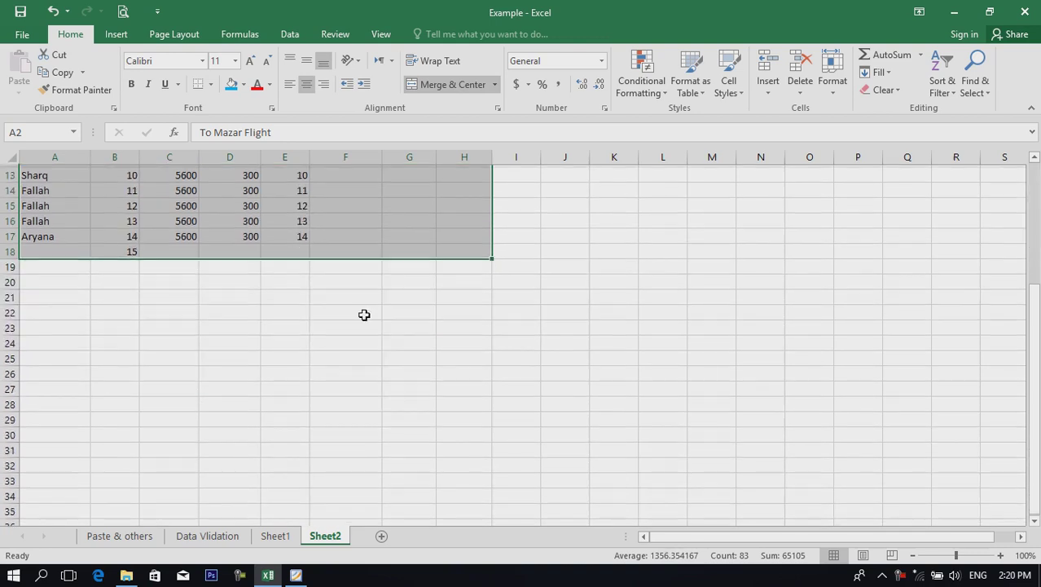
pyautogui.moveTo(329, 259); pyautogui.dragTo(358, 499)
# - Remove the word Mazar from the copied table's title in A21
pyautogui.click(567, 385)
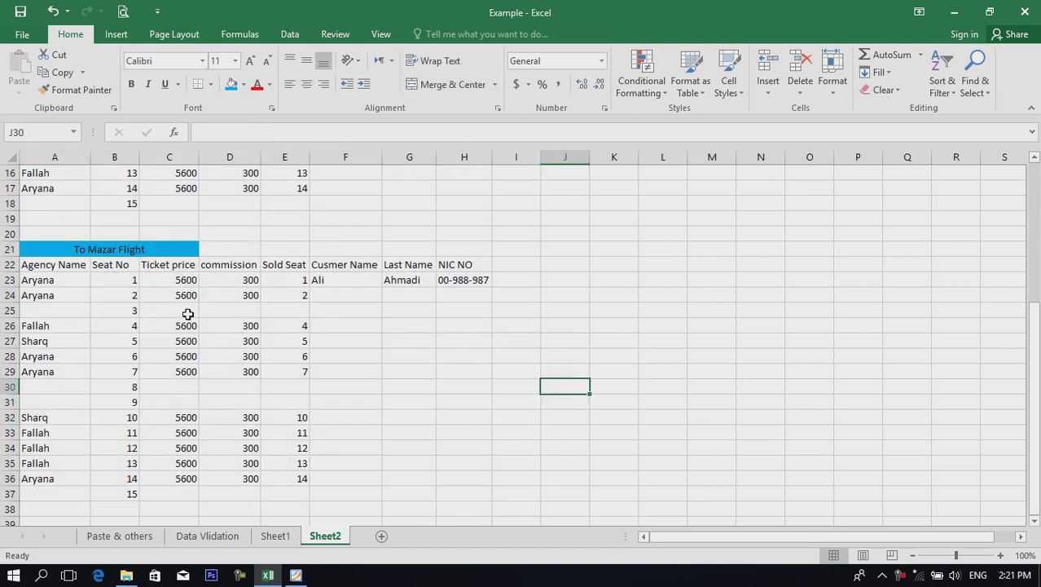
pyautogui.click(116, 252)
pyautogui.doubleClick(111, 251)
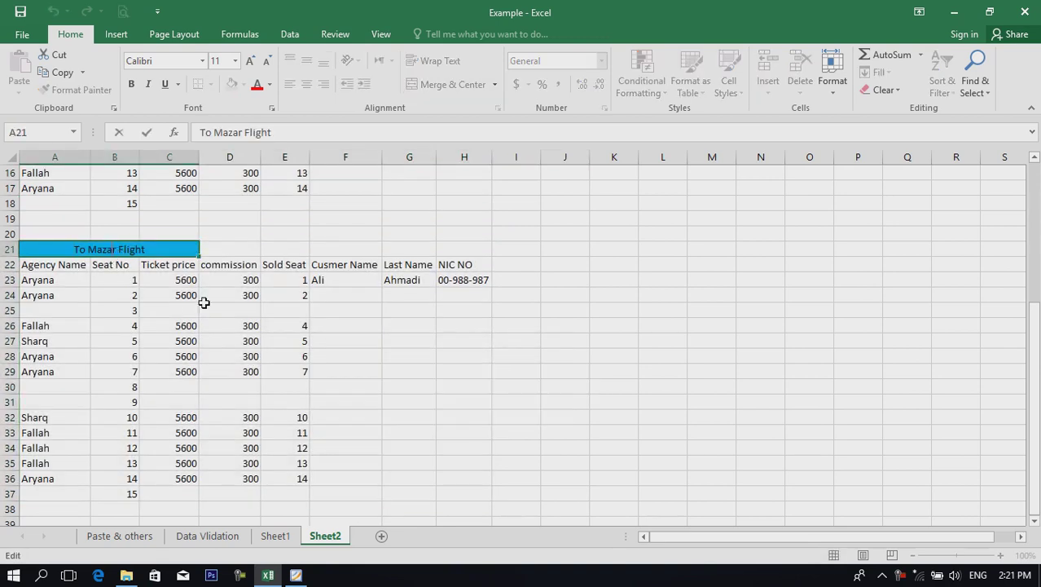
pyautogui.press('BackSpace')
pyautogui.press('BackSpace')
pyautogui.press('BackSpace')
pyautogui.press('BackSpace')
pyautogui.press('BackSpace')
# - Retitle the copy To Herat Flight and clear its agency names and the customer details in F23:H23
pyautogui.write('Herat')
pyautogui.click(216, 323)
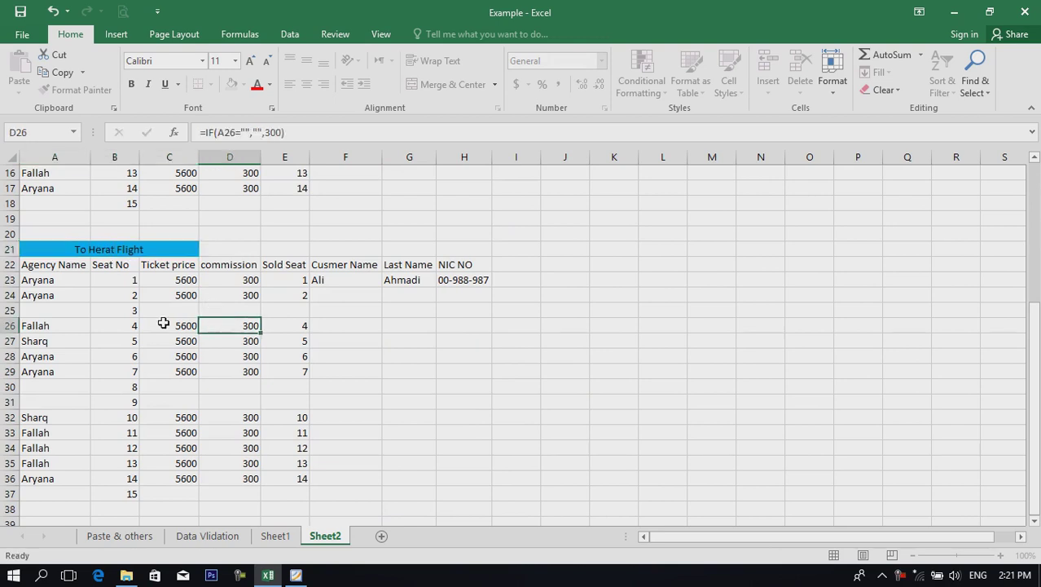
pyautogui.click(161, 279)
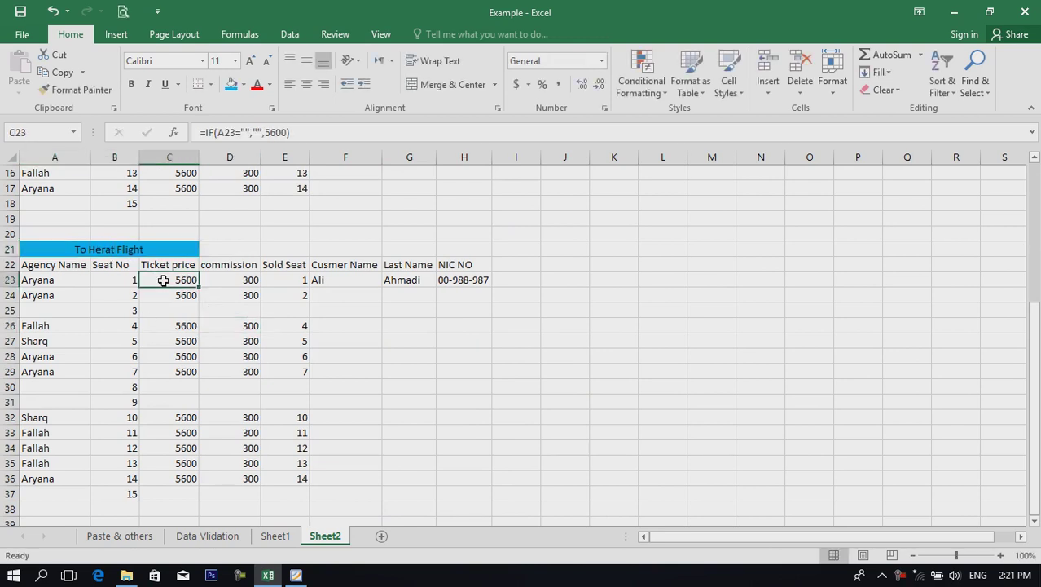
pyautogui.moveTo(52, 280); pyautogui.dragTo(39, 494)
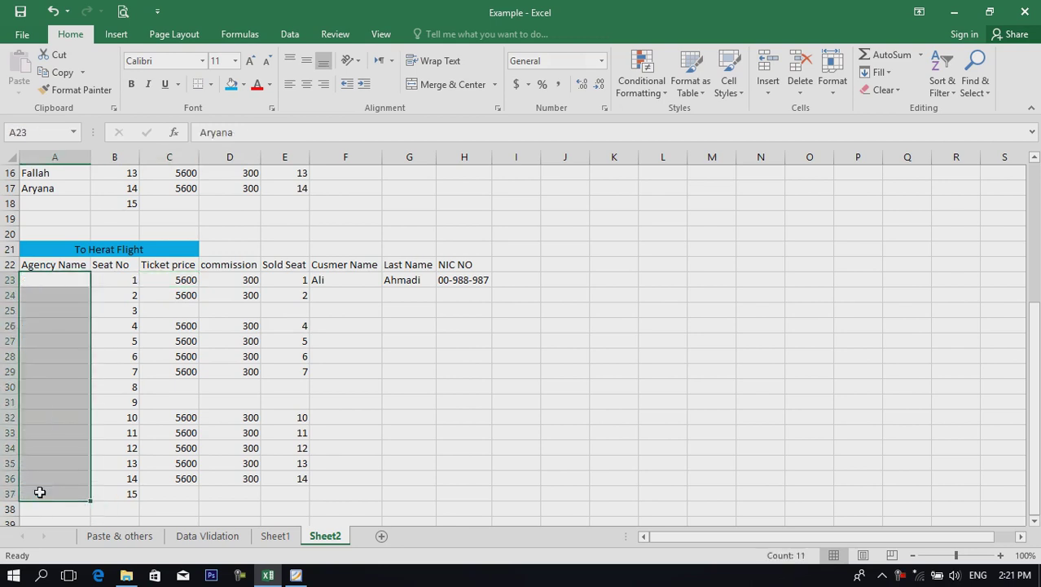
pyautogui.press('Delete')
pyautogui.click(263, 389)
pyautogui.click(328, 281)
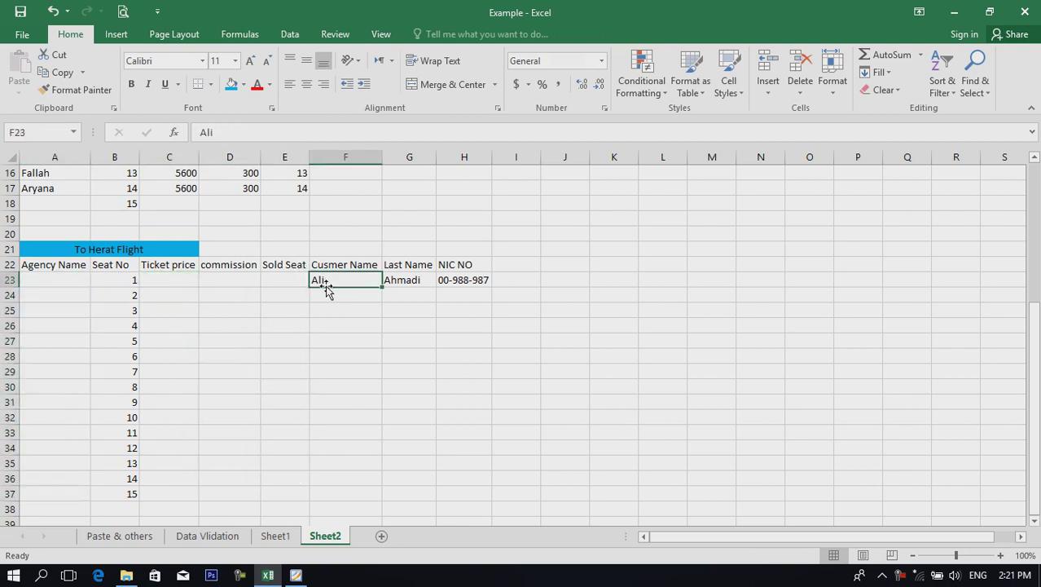
pyautogui.click(349, 307)
pyautogui.moveTo(325, 281); pyautogui.dragTo(480, 279)
pyautogui.press('Delete')
pyautogui.click(236, 309)
# - Change C23's ticket price formula to 7000 and fill it down to row 37
pyautogui.click(163, 279)
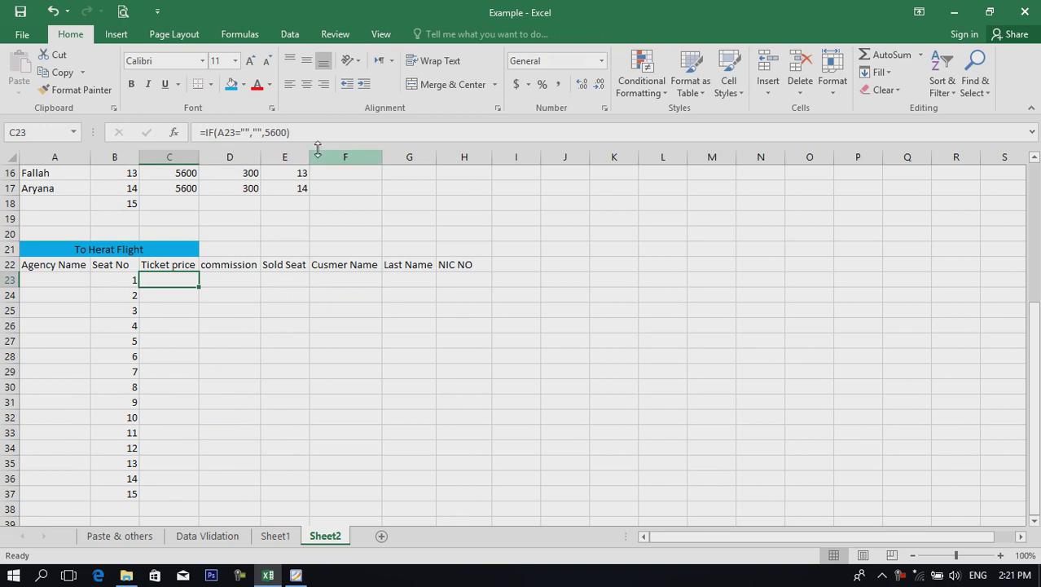
pyautogui.click(285, 133)
pyautogui.press('BackSpace')
pyautogui.press('BackSpace')
pyautogui.press('BackSpace')
pyautogui.press('BackSpace')
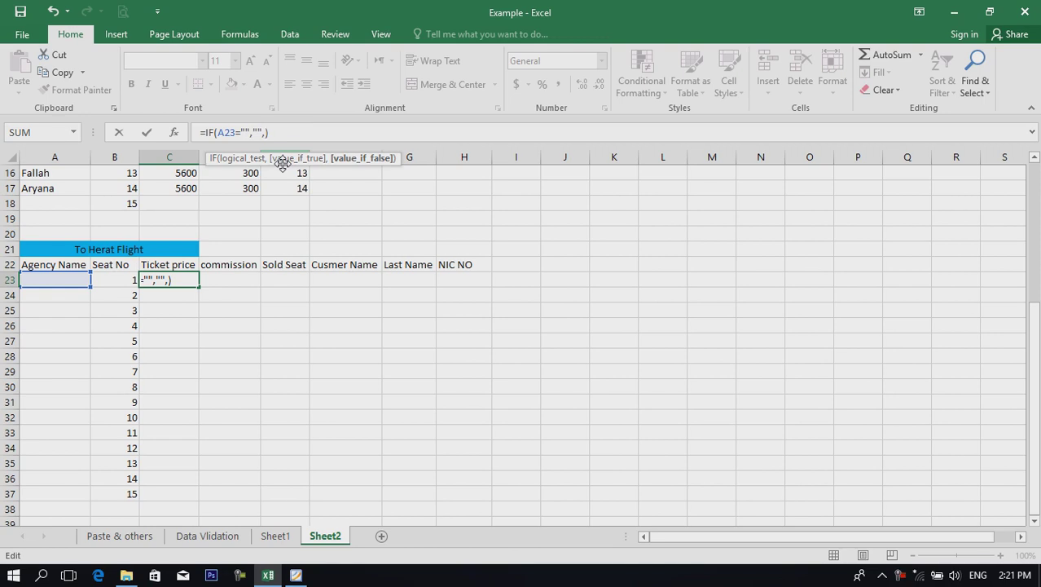
pyautogui.write('7000')
pyautogui.press('Return')
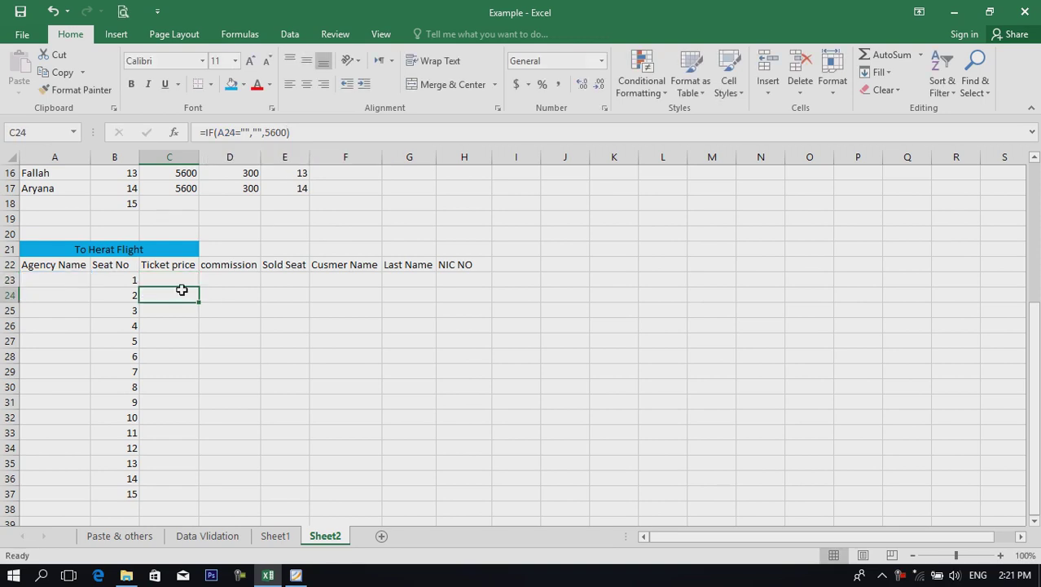
pyautogui.click(181, 280)
pyautogui.moveTo(199, 287); pyautogui.dragTo(229, 498)
# - Change D23's commission formula to 350 and fill it down to row 37
pyautogui.click(242, 280)
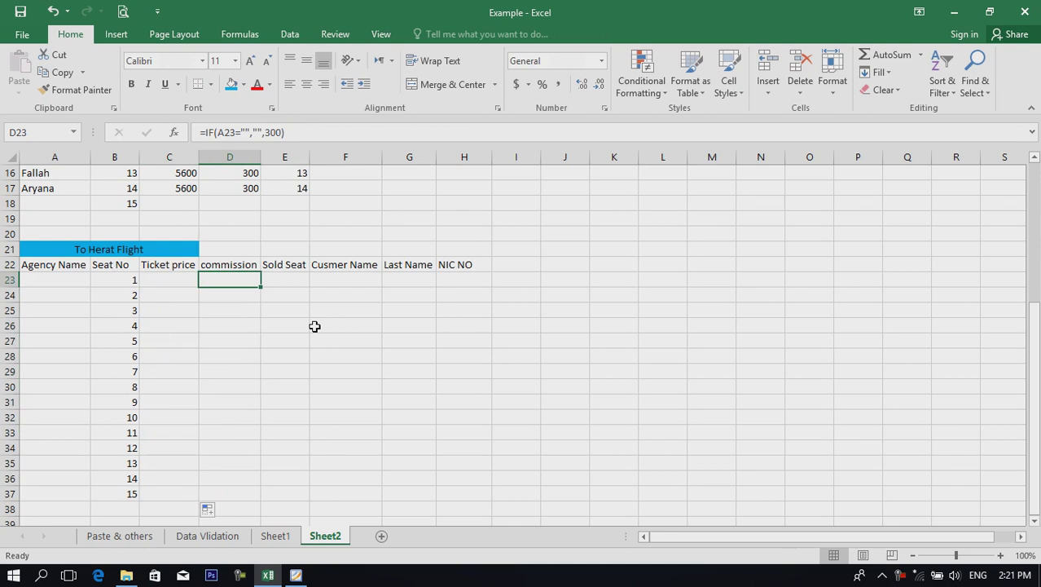
pyautogui.click(279, 132)
pyautogui.press('BackSpace')
pyautogui.press('BackSpace')
pyautogui.press('BackSpace')
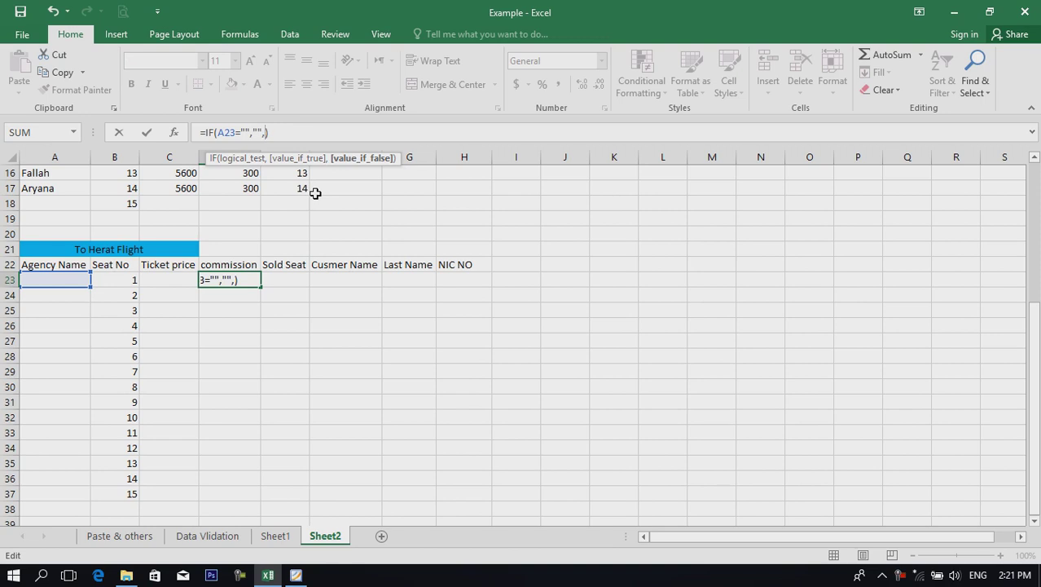
pyautogui.write('300')
pyautogui.press('Return')
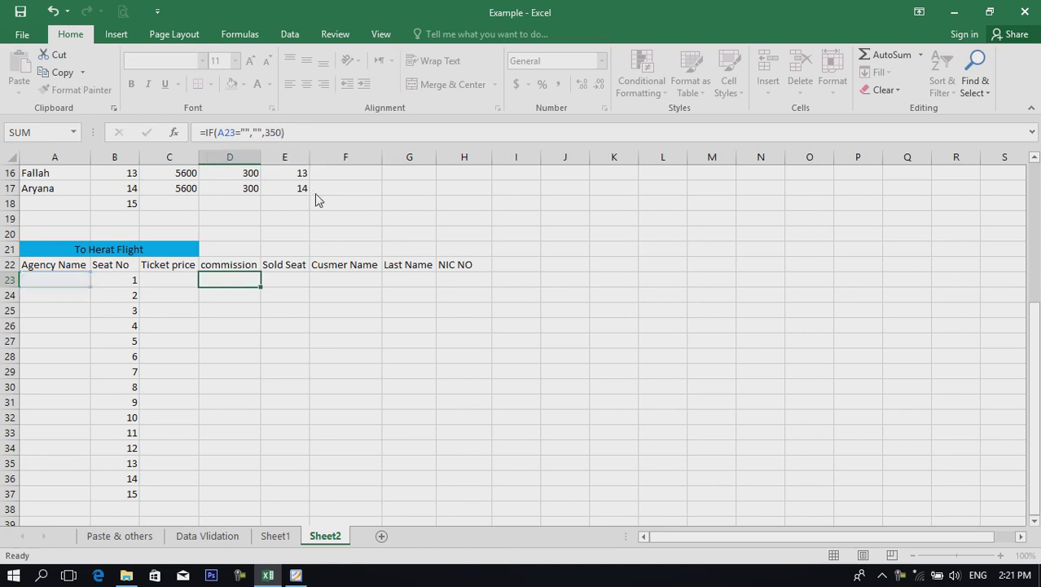
pyautogui.click(253, 282)
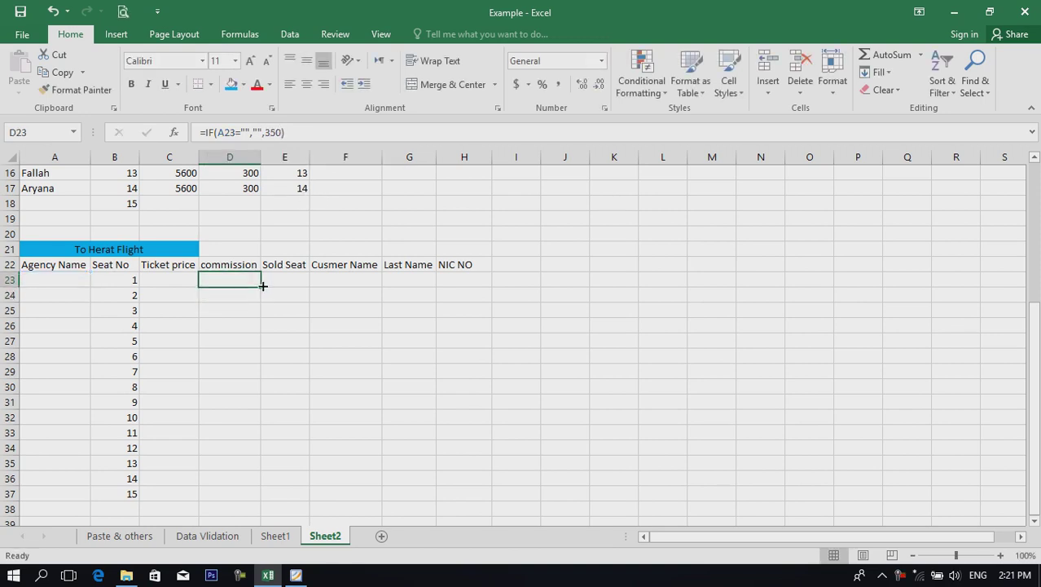
pyautogui.moveTo(262, 286); pyautogui.dragTo(299, 496)
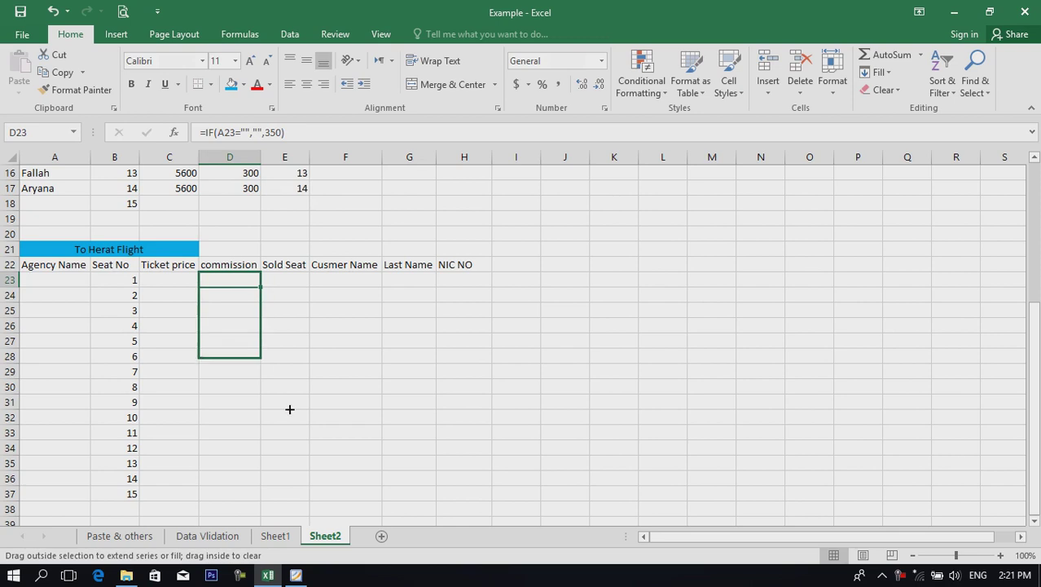
pyautogui.click(303, 290)
pyautogui.scroll(-2, 414, 356)
pyautogui.scroll(4, 418, 356)
pyautogui.scroll(3, 418, 356)
pyautogui.scroll(-3, 411, 344)
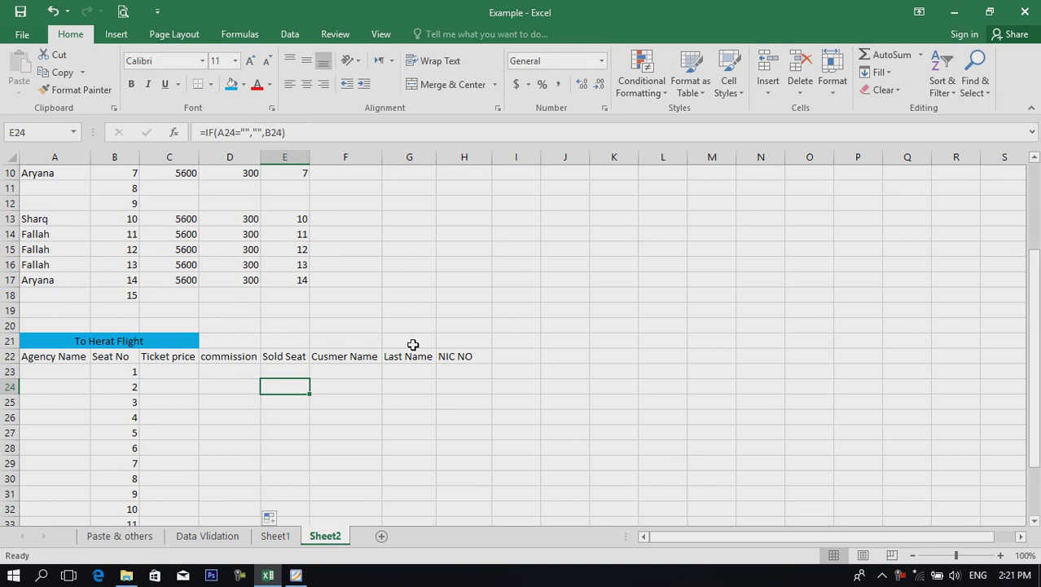
# - Enter Fallah, Aryana and Sharq as the agencies for Herat seats 1, 2 and 3
pyautogui.click(394, 447)
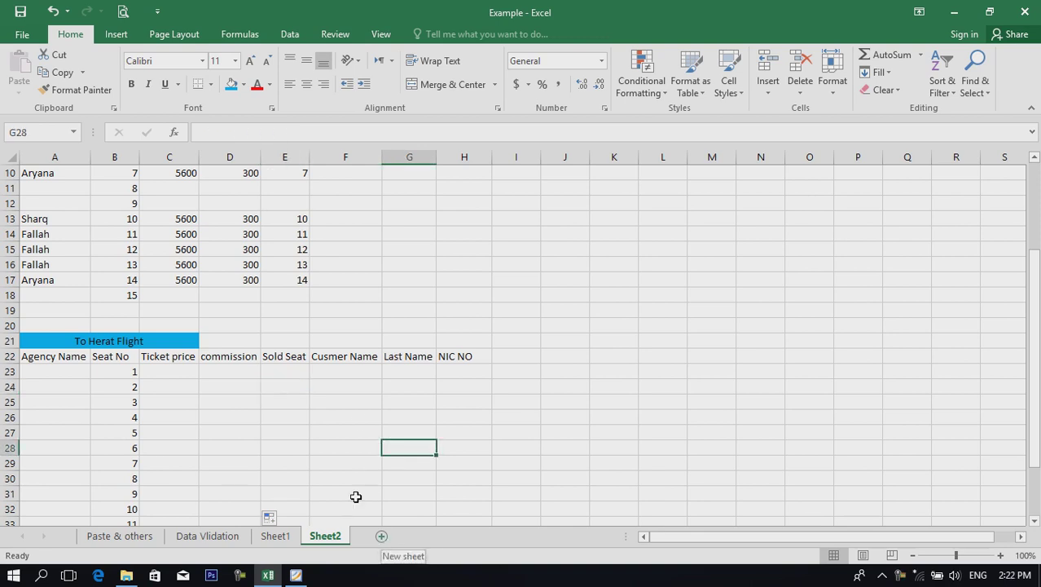
pyautogui.click(288, 368)
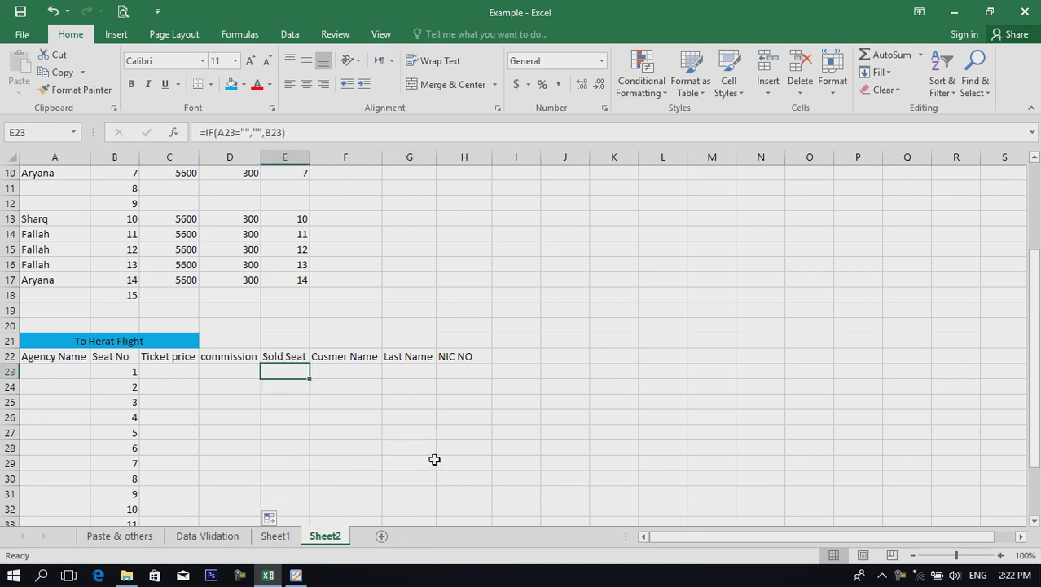
pyautogui.click(458, 437)
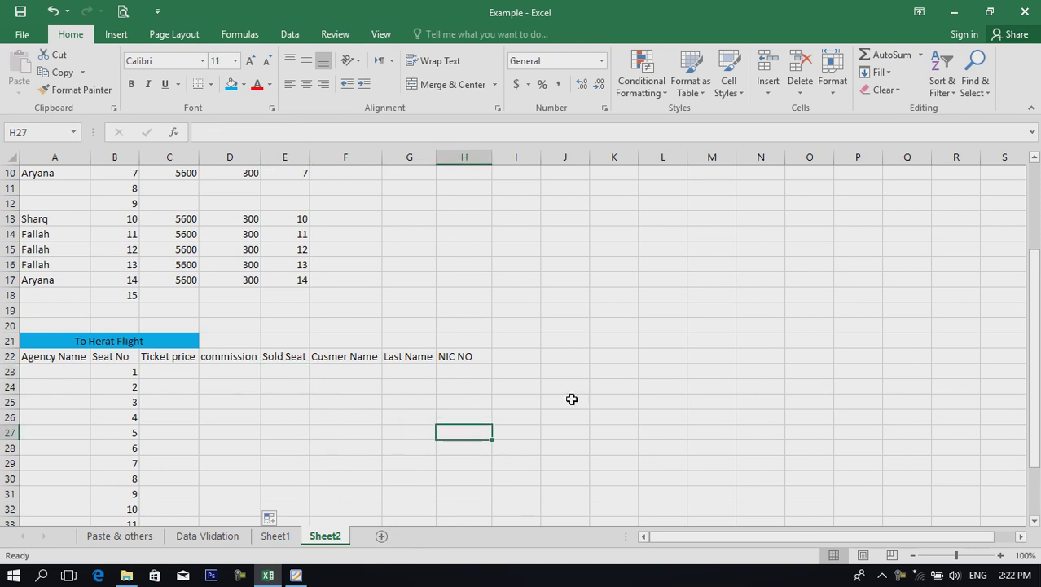
pyautogui.click(33, 367)
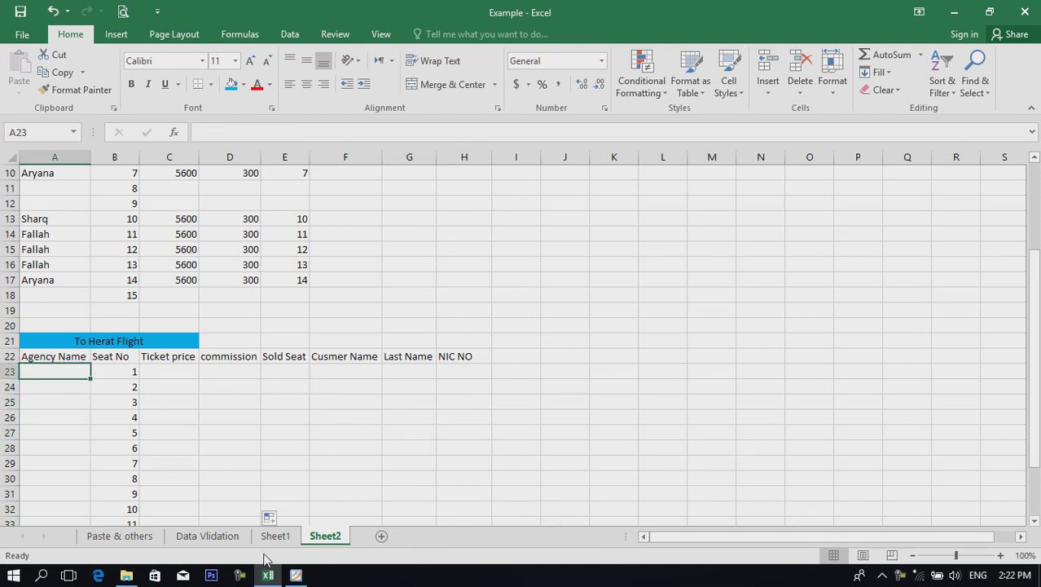
pyautogui.write('Fala')
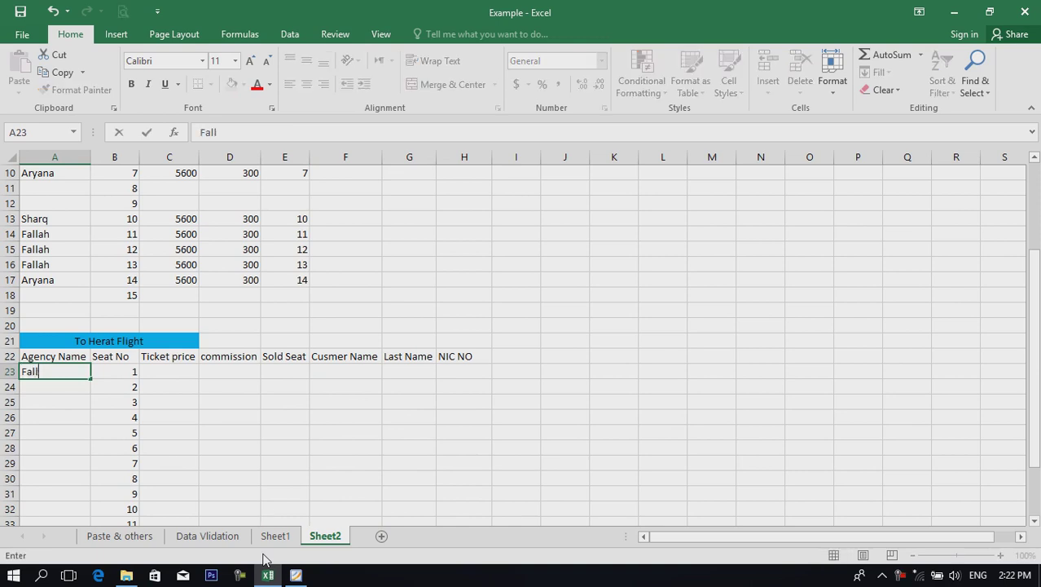
pyautogui.press('Return')
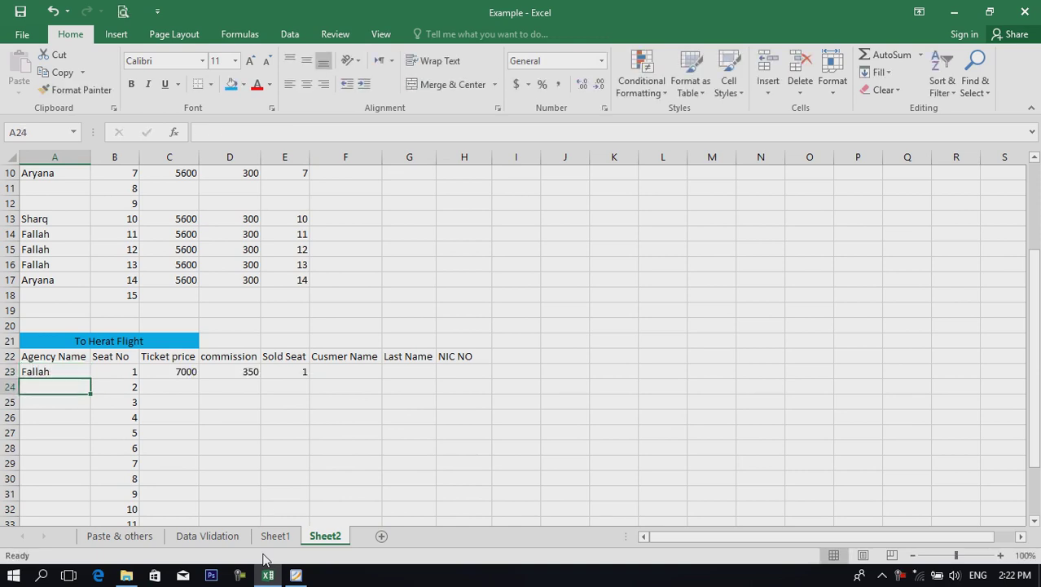
pyautogui.write('AR')
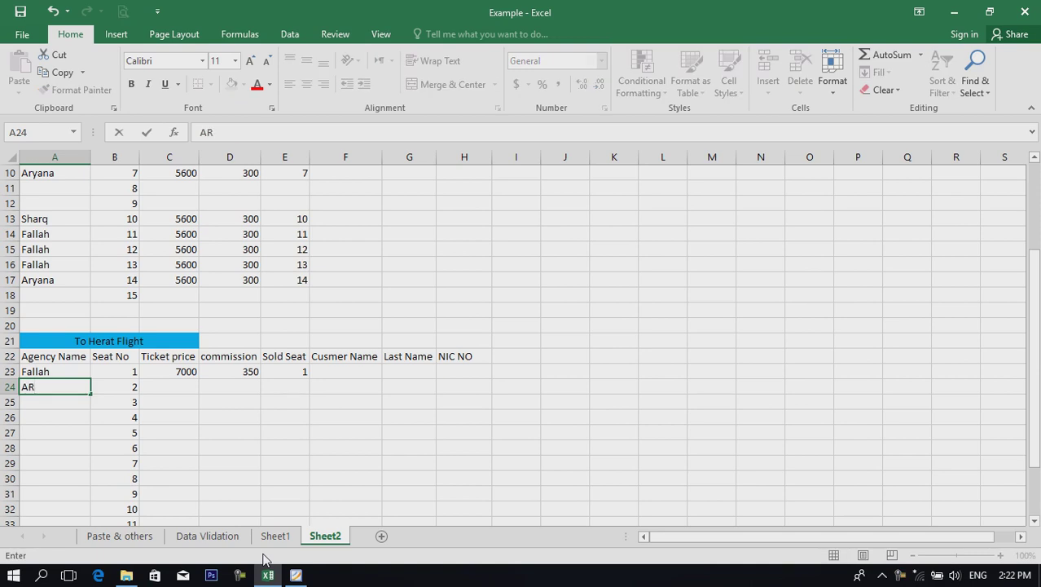
pyautogui.write('yana')
pyautogui.press('Return')
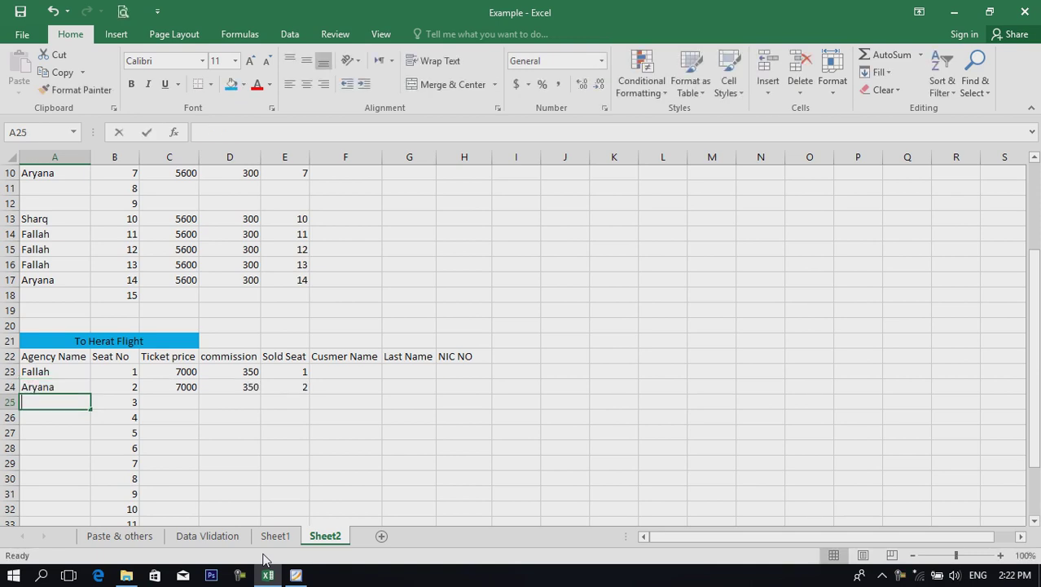
pyautogui.write('Sharq')
pyautogui.press('Return')
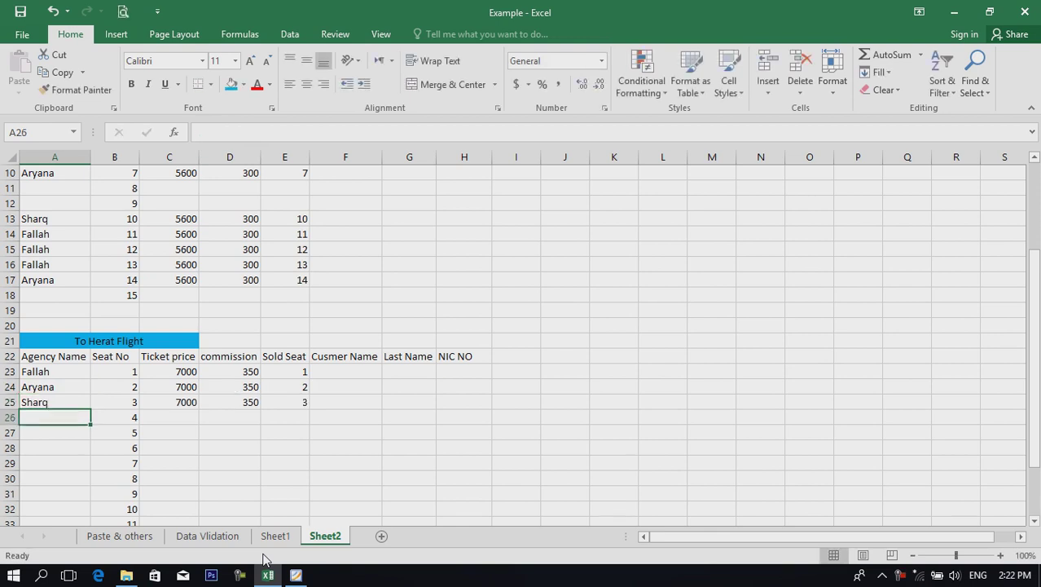
# - Enter Sharq as the agency for Herat seat 7 and check its Sold Seat result
pyautogui.press('Down')
pyautogui.press('Down')
pyautogui.press('Down')
pyautogui.write('s')
pyautogui.press('Return')
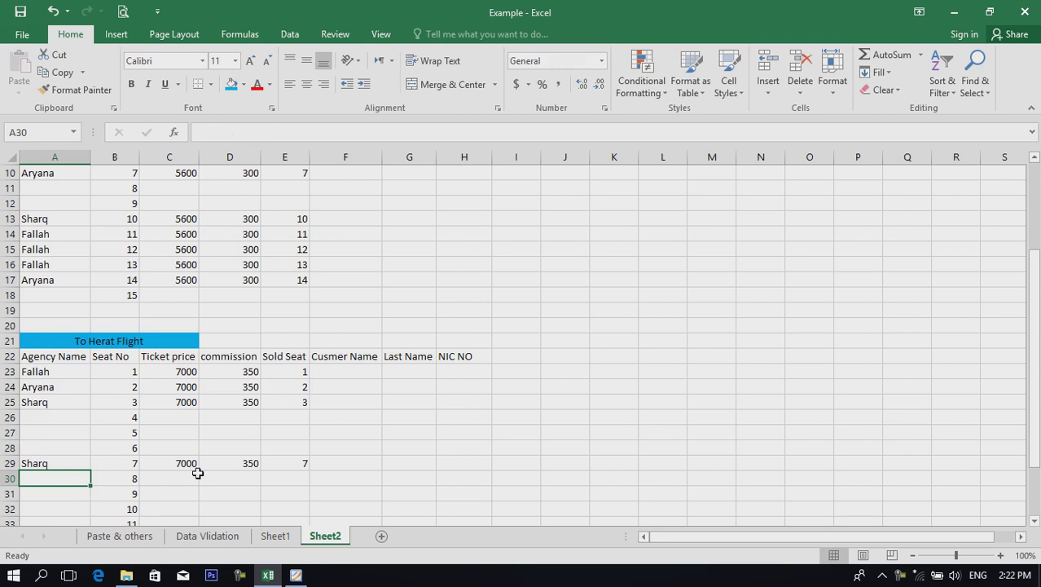
pyautogui.click(303, 463)
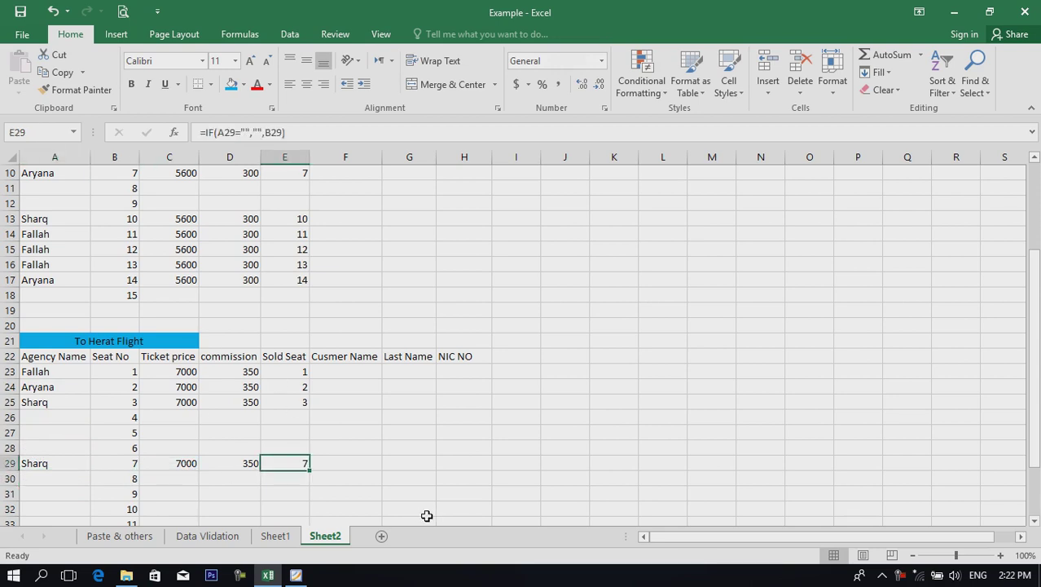
pyautogui.click(55, 463)
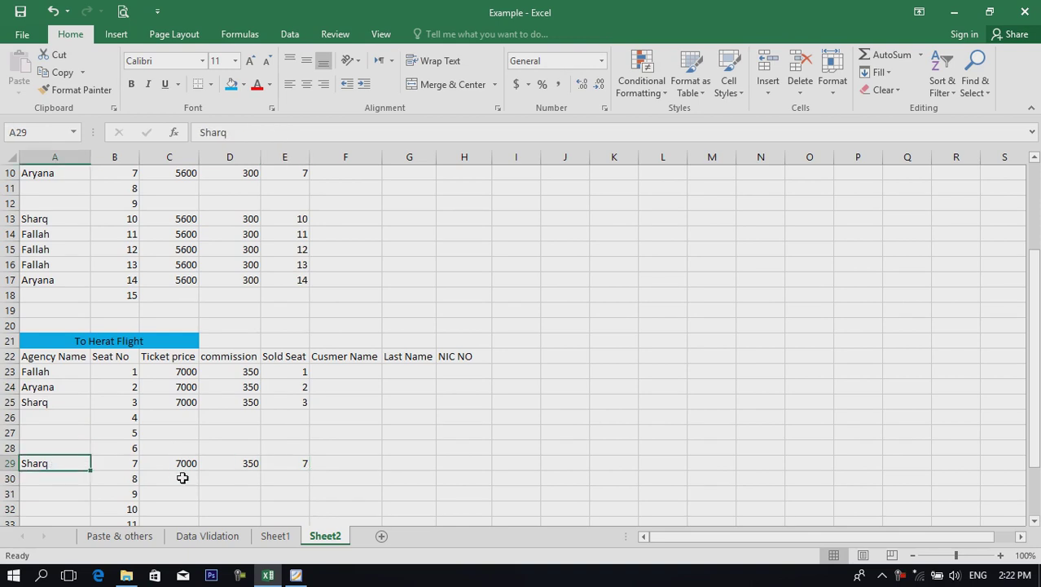
pyautogui.scroll(-3, 124, 492)
# - Enter Sharq for seat 12 and Aryana for seats 13–15, then review the filled columns
pyautogui.click(47, 403)
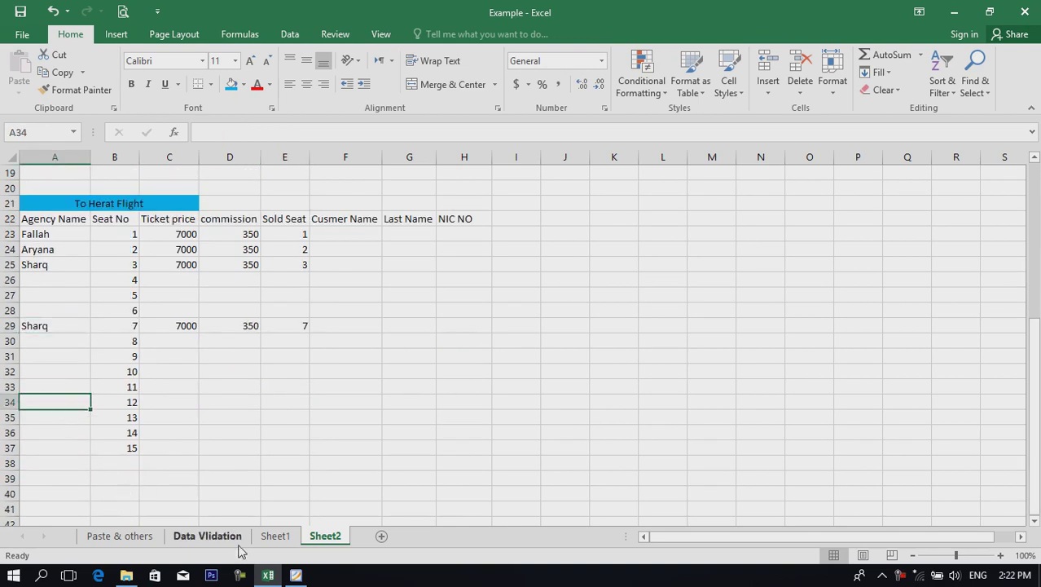
pyautogui.write('sharq')
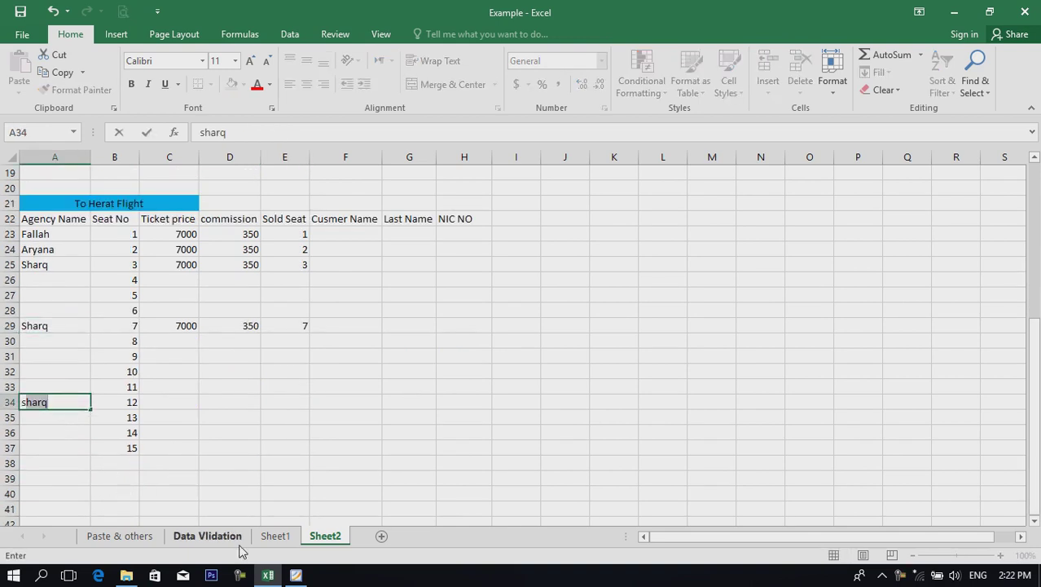
pyautogui.press('Return')
pyautogui.write('aryana')
pyautogui.press('Return')
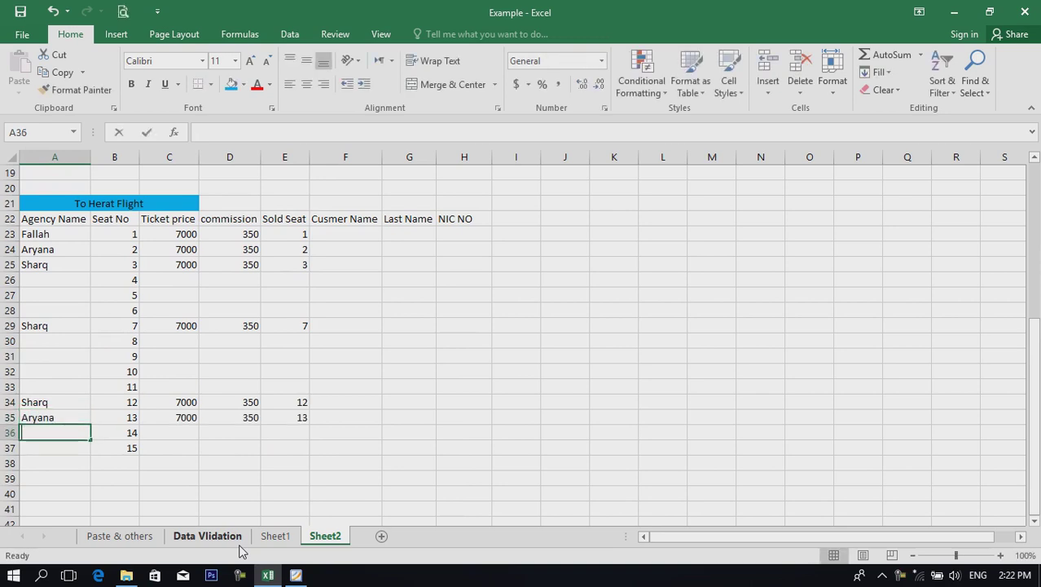
pyautogui.write('aryana')
pyautogui.press('Return')
pyautogui.write('aryana')
pyautogui.press('Return')
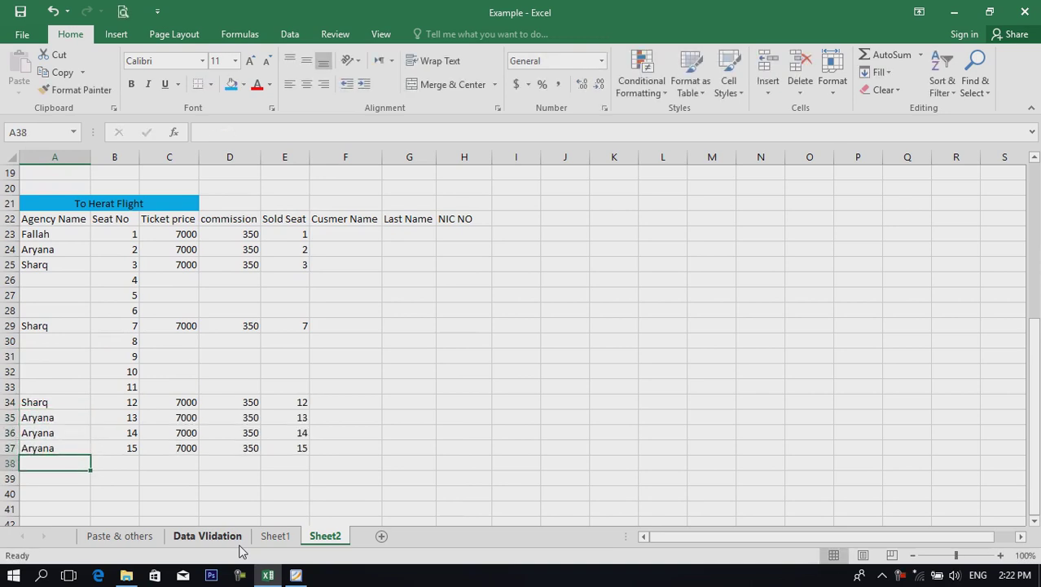
pyautogui.moveTo(298, 419); pyautogui.dragTo(298, 446)
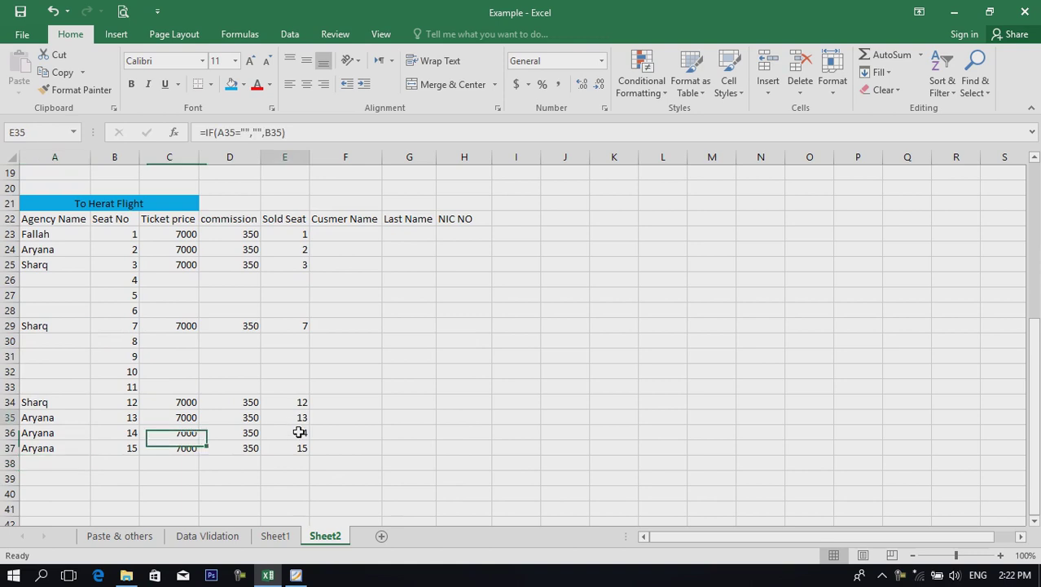
pyautogui.click(441, 435)
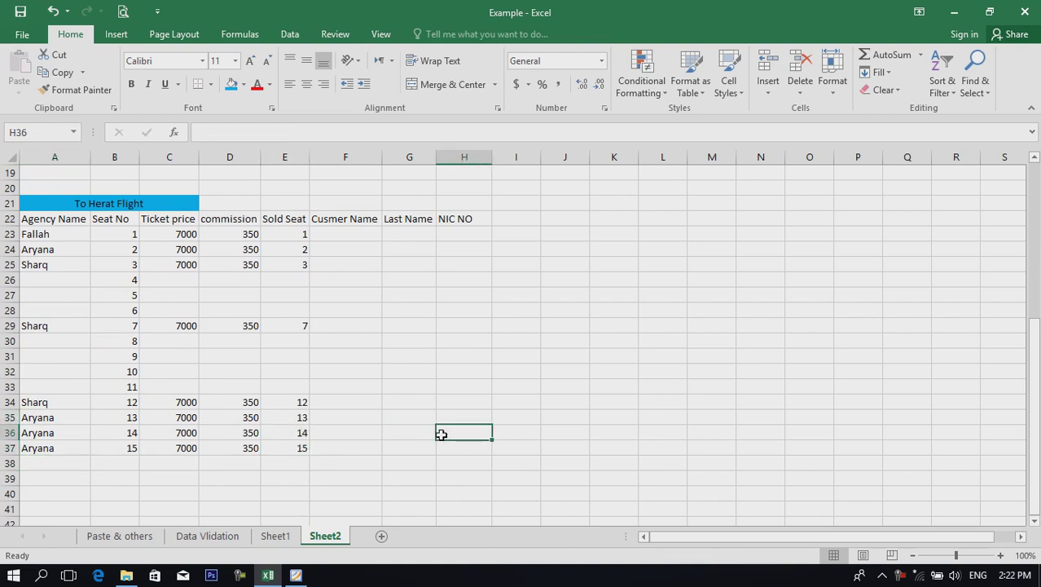
pyautogui.moveTo(343, 233); pyautogui.dragTo(475, 458)
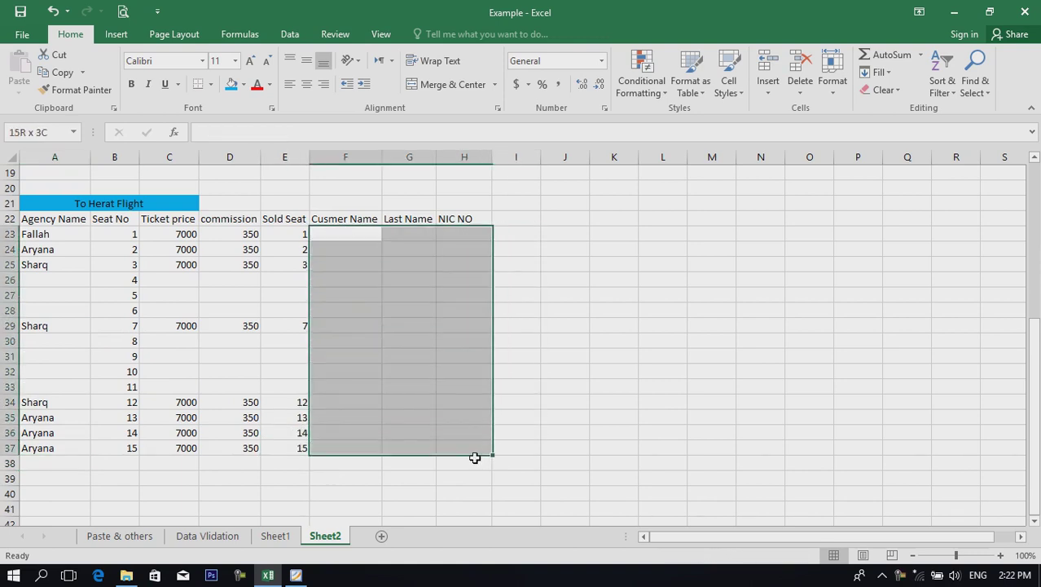
pyautogui.click(652, 388)
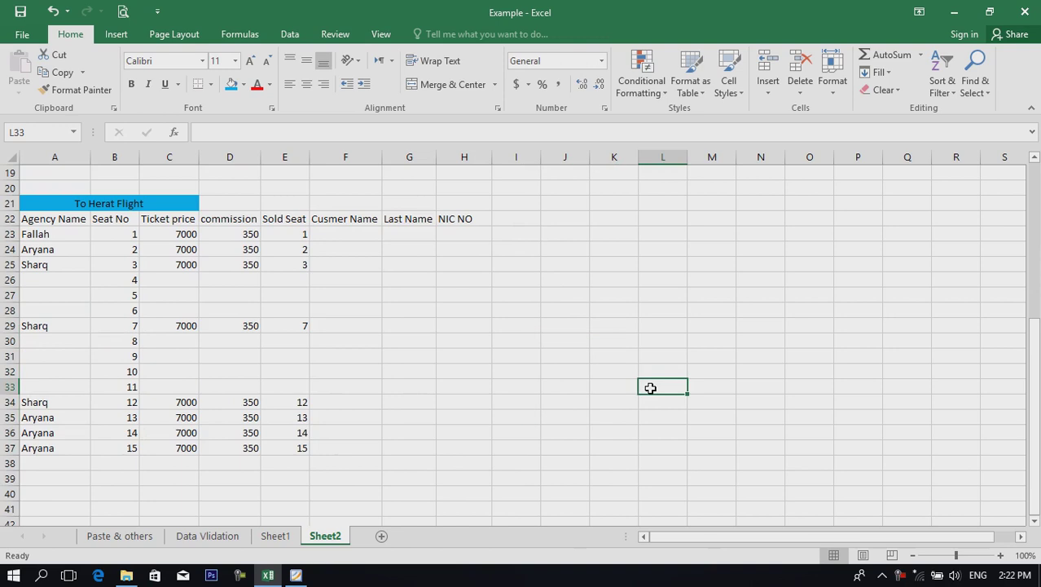
# - Add Sheet3 and enter the headings 'to Mazar sold Seat' in A2 and 'to Herat sold seat' in B2
pyautogui.click(382, 536)
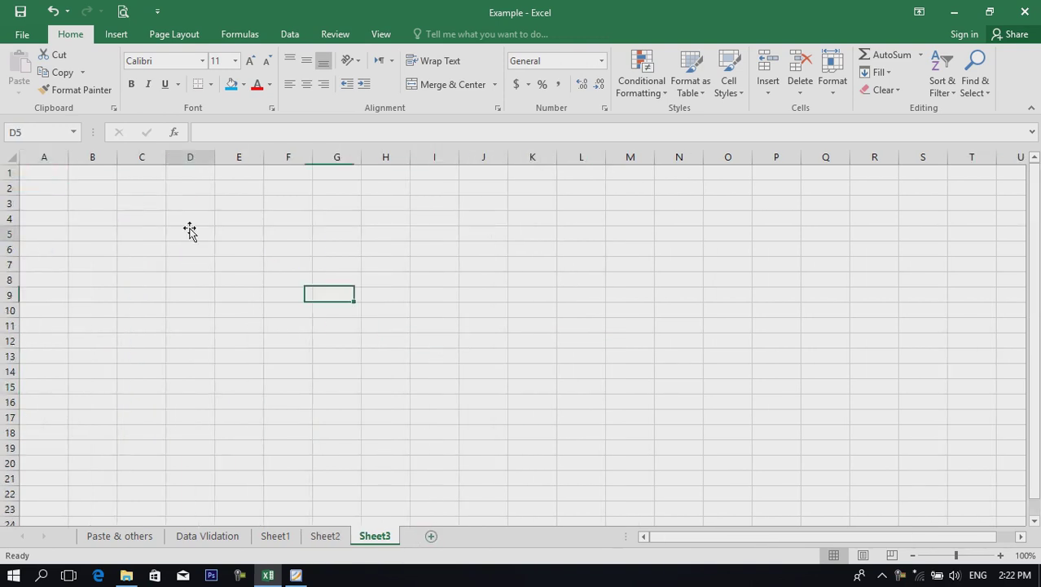
pyautogui.moveTo(157, 186); pyautogui.dragTo(389, 218)
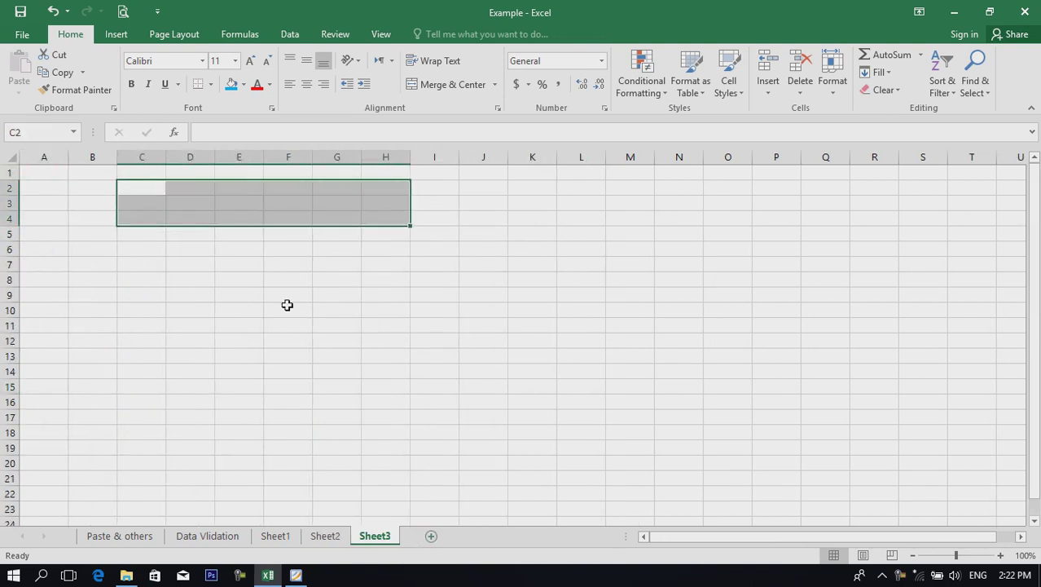
pyautogui.moveTo(287, 304); pyautogui.dragTo(237, 308)
pyautogui.click(62, 194)
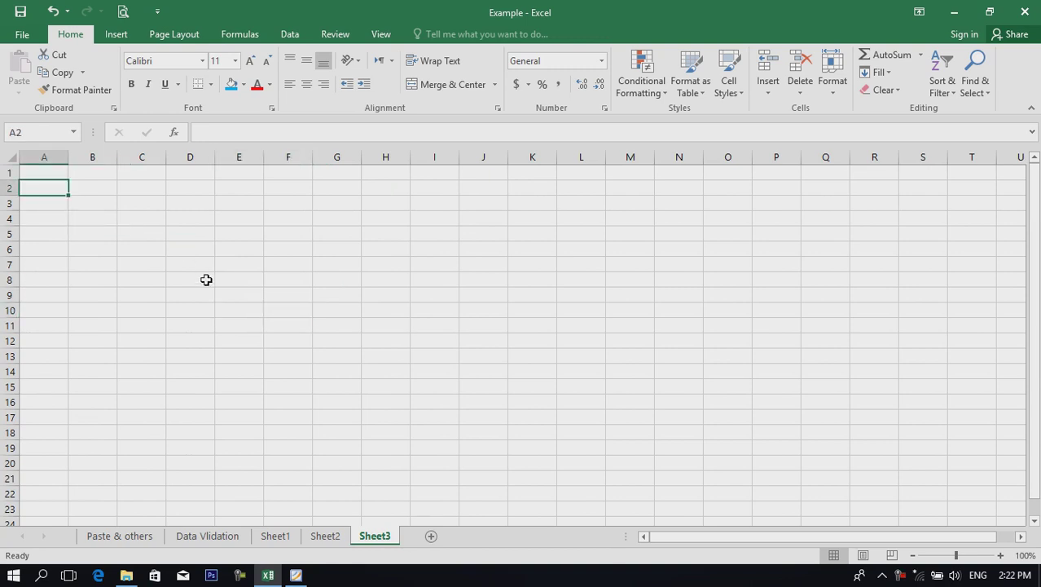
pyautogui.write('sold seat')
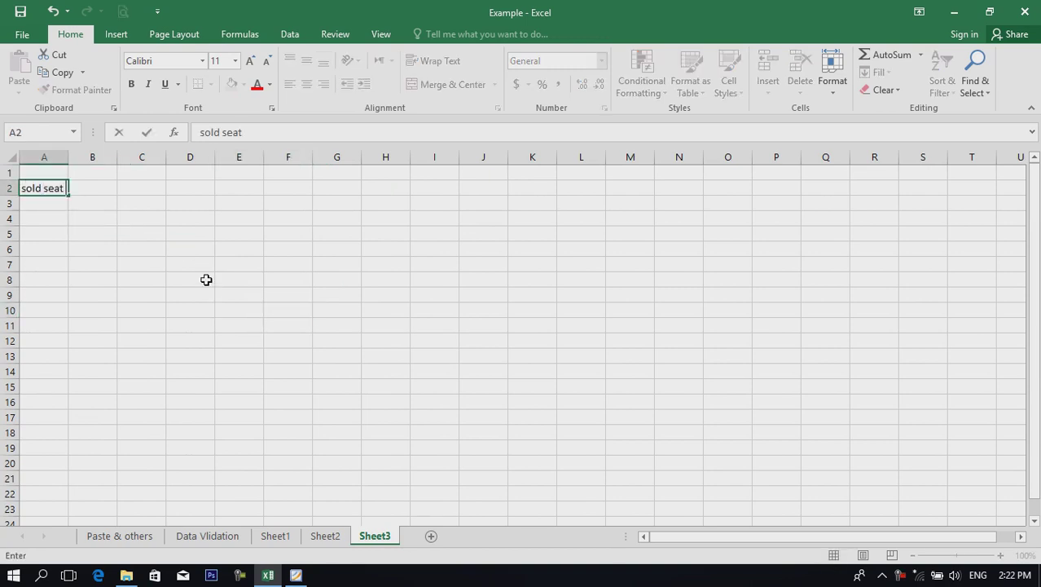
pyautogui.press('BackSpace')
pyautogui.press('BackSpace')
pyautogui.press('BackSpace')
pyautogui.write('Mazar sold T')
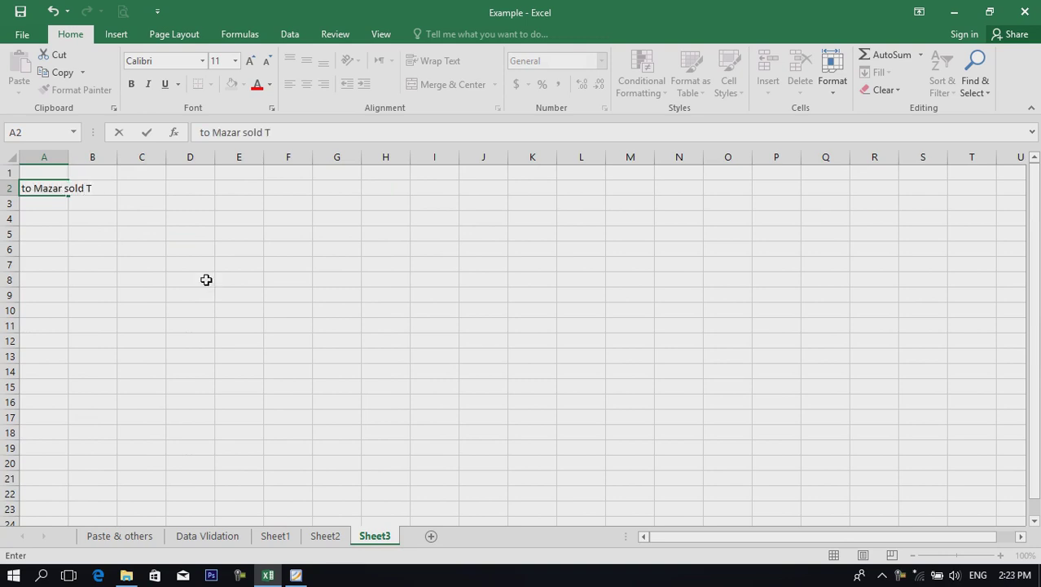
pyautogui.press('BackSpace')
pyautogui.write('Seat')
pyautogui.press('Return')
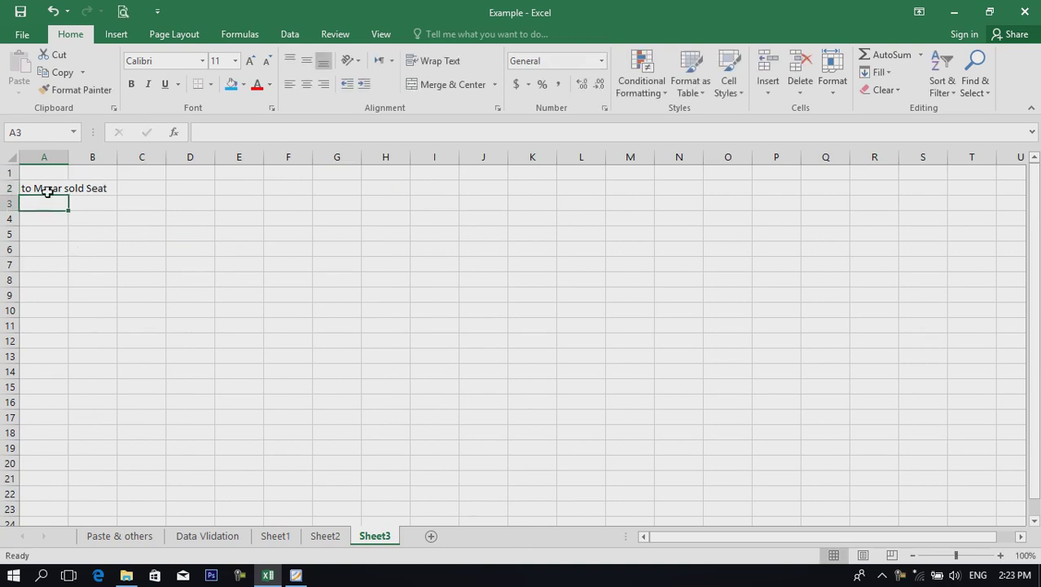
pyautogui.click(94, 188)
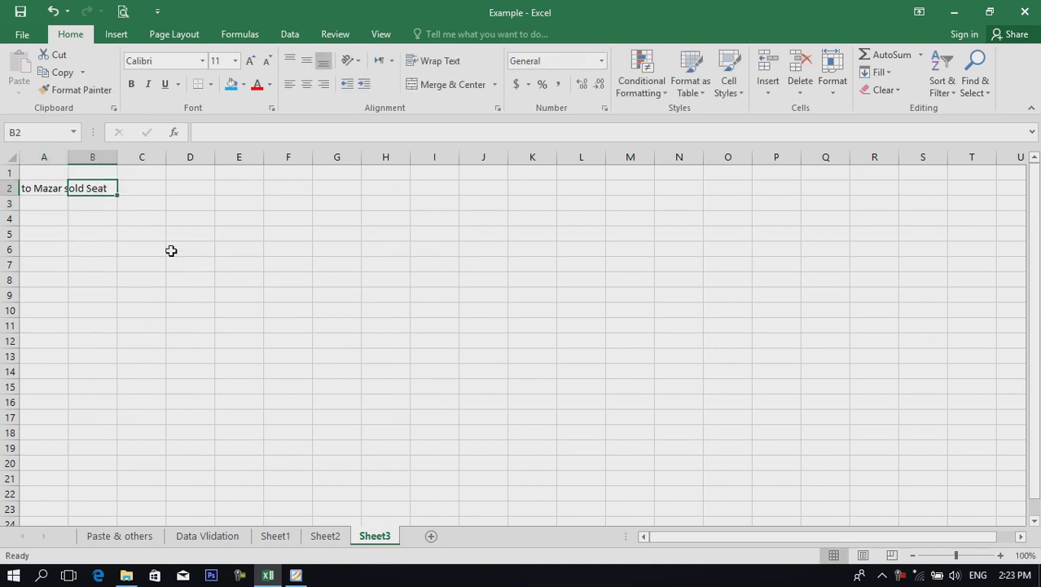
pyautogui.write('t ')
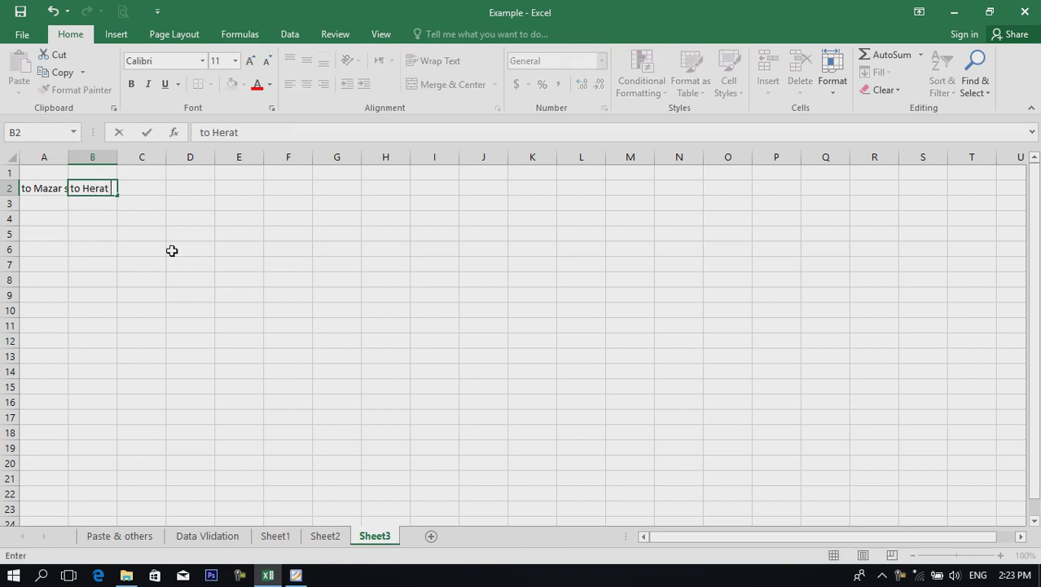
pyautogui.write('sold')
pyautogui.press('Return')
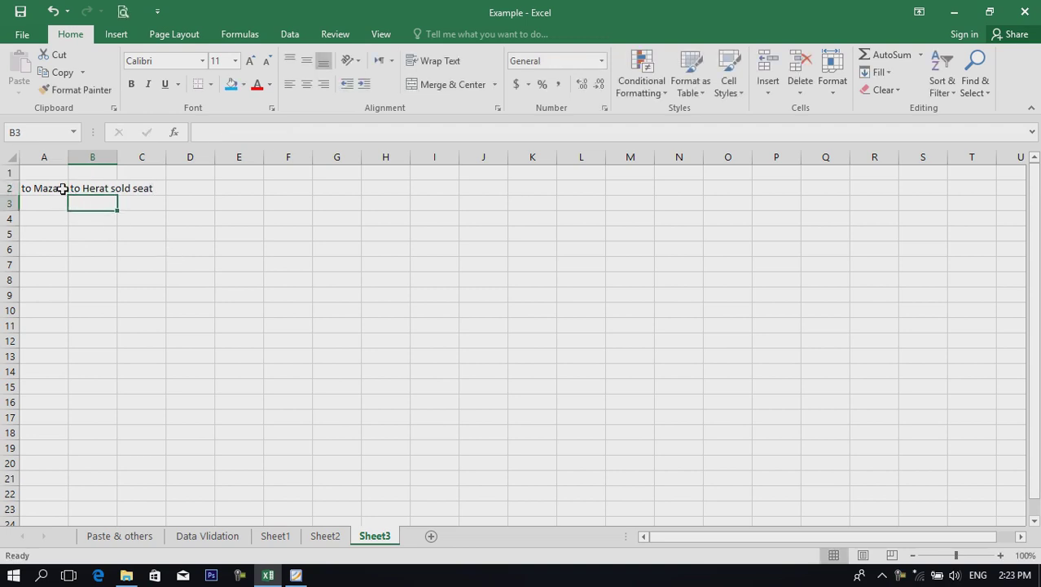
# - Wrap the A2 and B2 headings onto two lines
pyautogui.moveTo(63, 188); pyautogui.dragTo(93, 190)
pyautogui.click(435, 60)
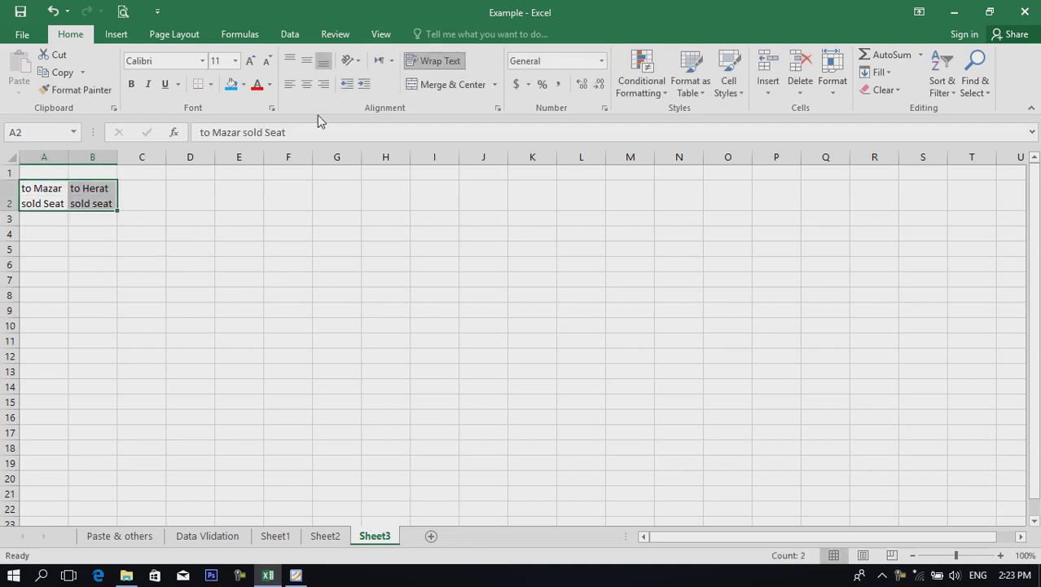
pyautogui.click(84, 244)
pyautogui.click(49, 225)
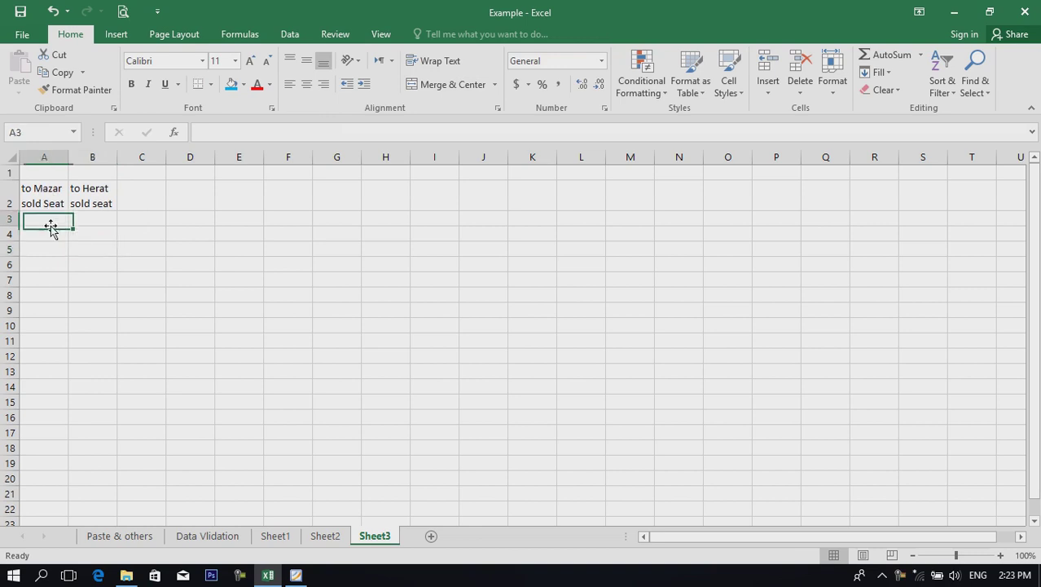
# - Link A3 to =Sheet2!E4 and fill the Mazar sold seats down column A
pyautogui.write('=')
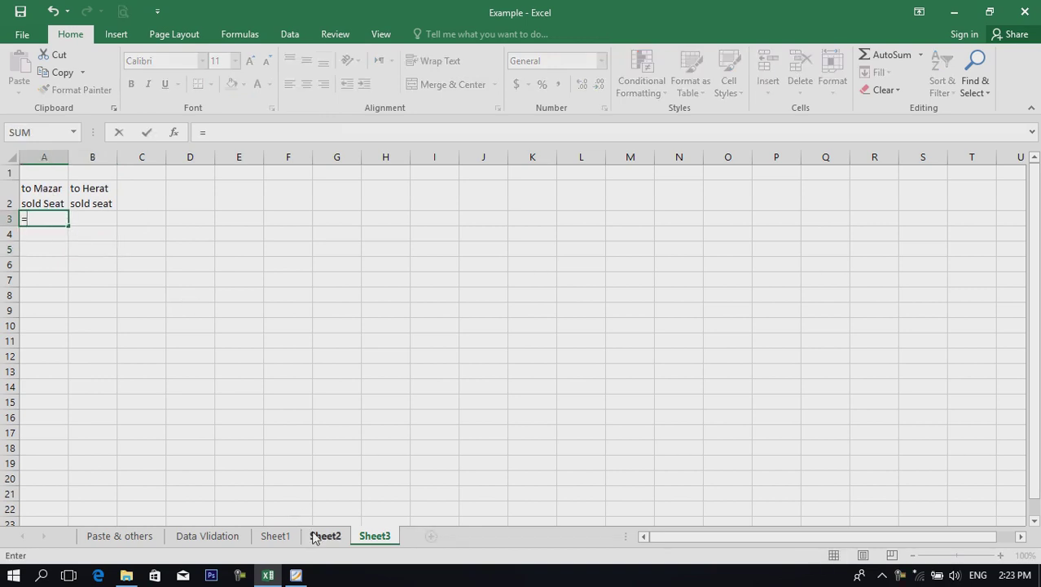
pyautogui.click(313, 538)
pyautogui.scroll(-6, 165, 343)
pyautogui.scroll(5, 286, 314)
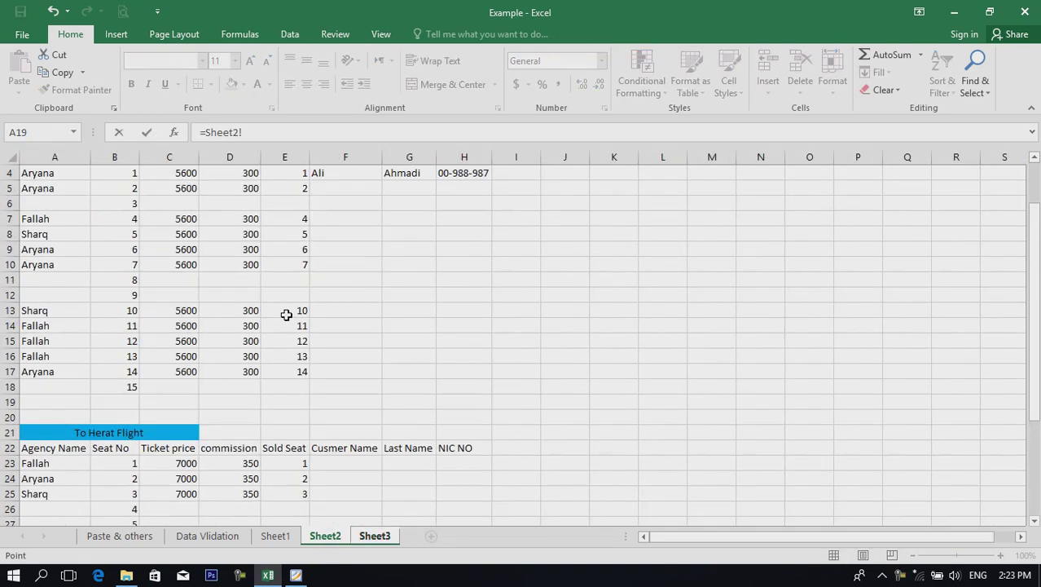
pyautogui.scroll(1, 286, 315)
pyautogui.click(287, 217)
pyautogui.press('Return')
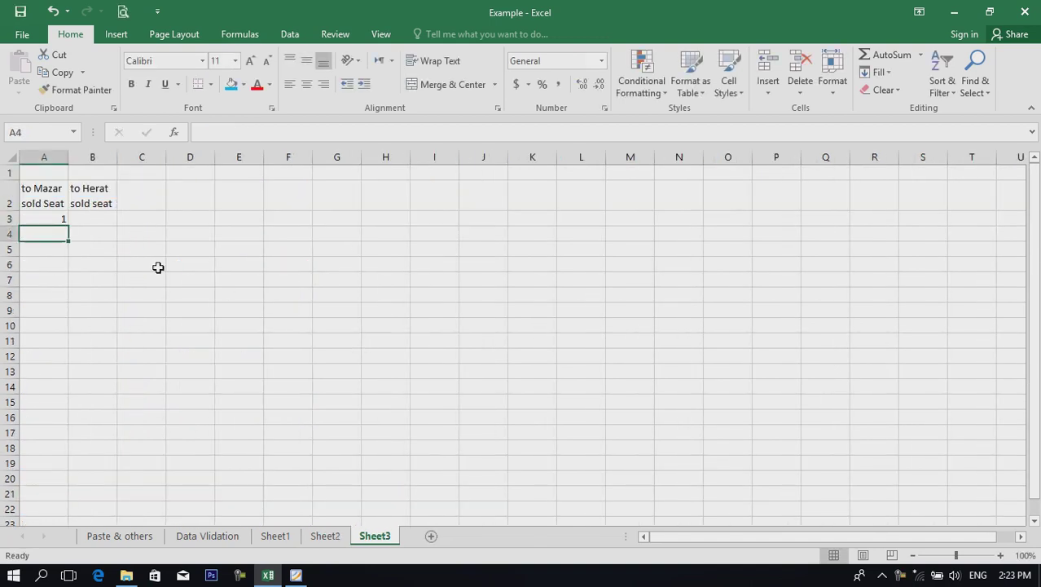
pyautogui.click(47, 217)
pyautogui.moveTo(69, 225); pyautogui.dragTo(85, 450)
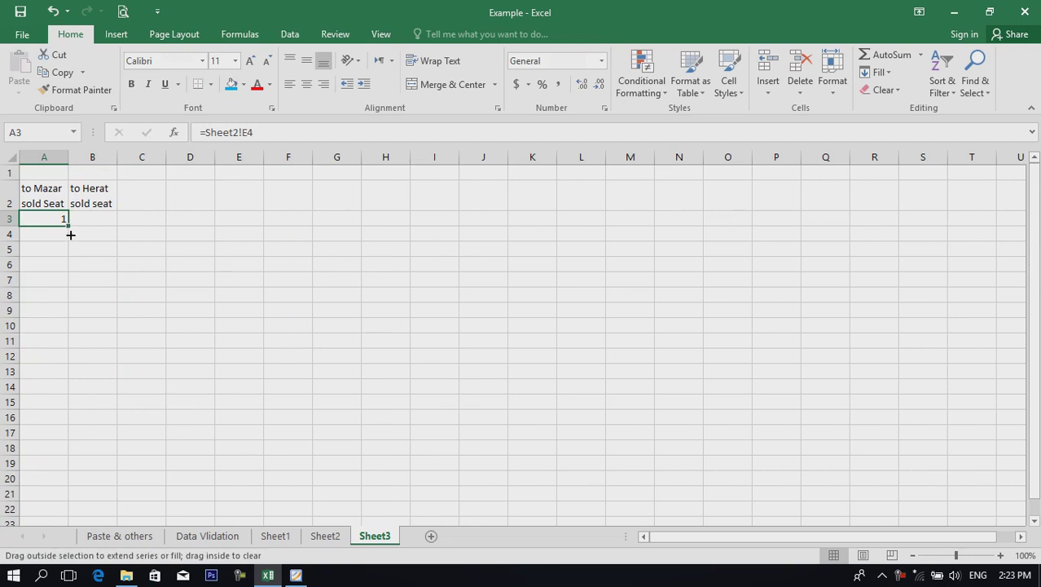
pyautogui.click(180, 432)
pyautogui.click(41, 447)
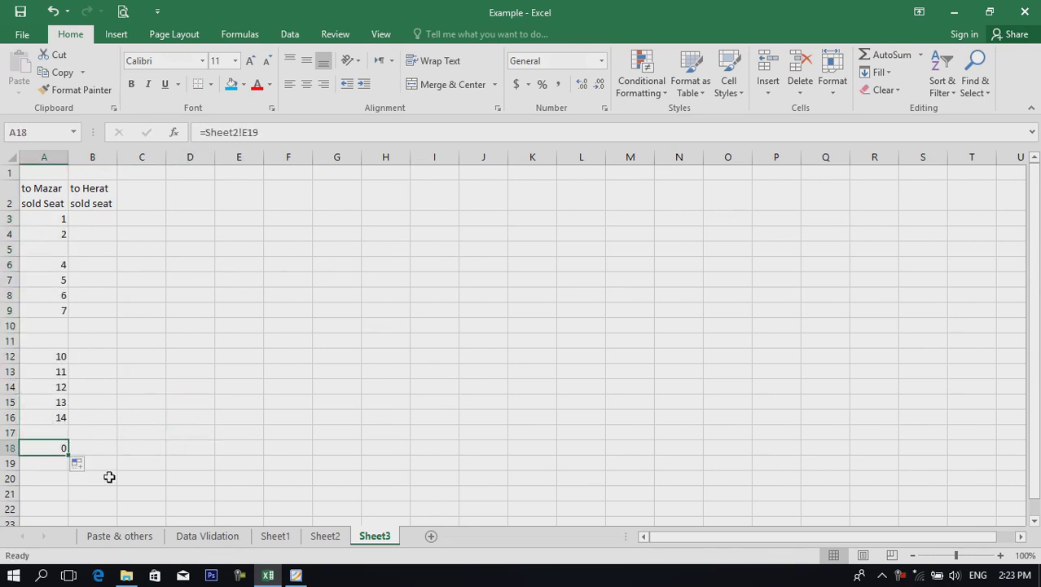
# - Link B3 to =Sheet2!E23, fill the Herat sold seats down to B16, and select A2:B16
pyautogui.click(95, 227)
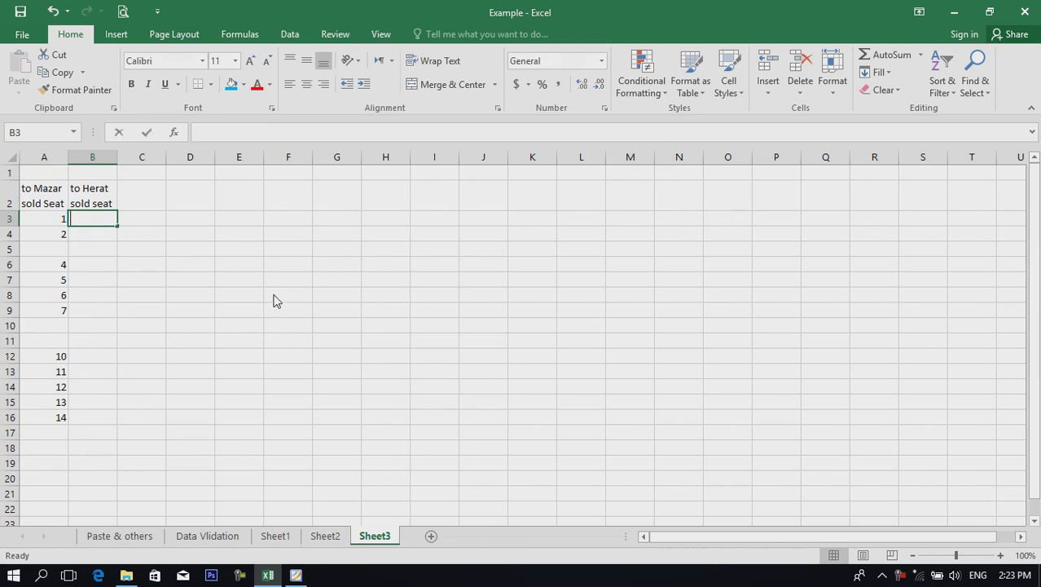
pyautogui.write('=')
pyautogui.click(330, 538)
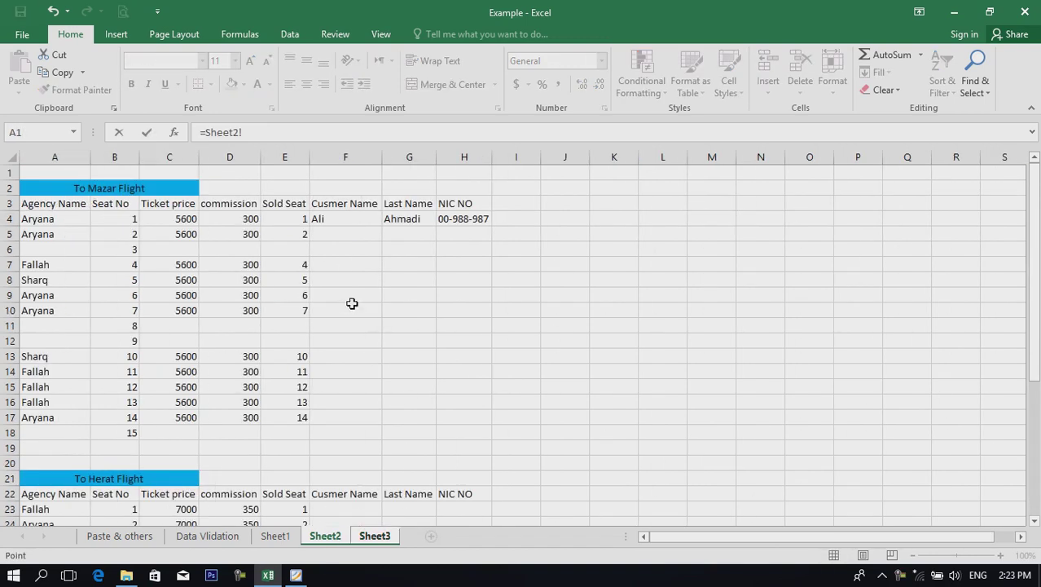
pyautogui.scroll(-4, 354, 433)
pyautogui.scroll(-3, 284, 341)
pyautogui.click(300, 192)
pyautogui.press('Return')
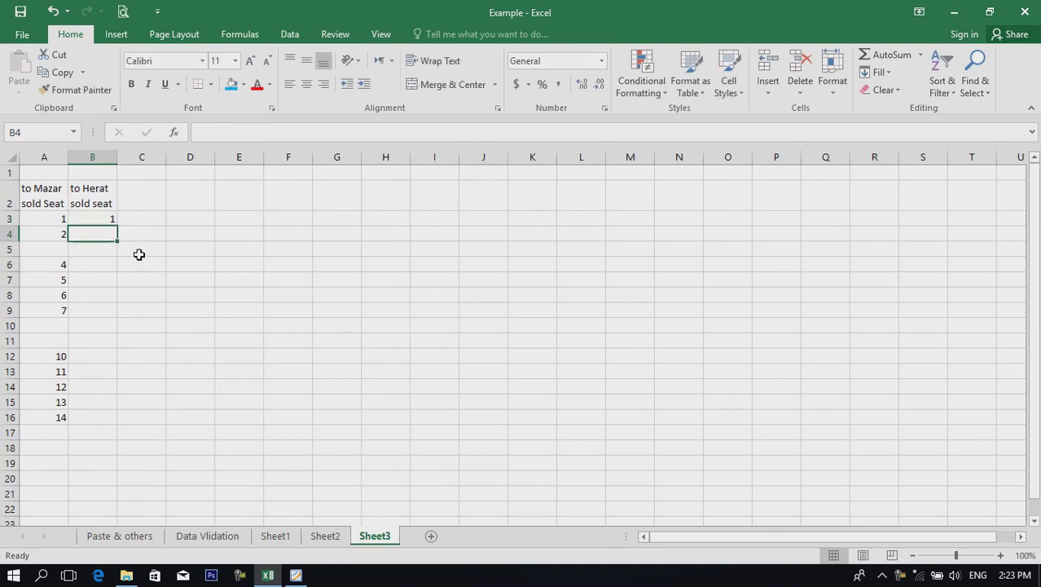
pyautogui.click(107, 218)
pyautogui.moveTo(118, 225); pyautogui.dragTo(132, 428)
pyautogui.click(239, 295)
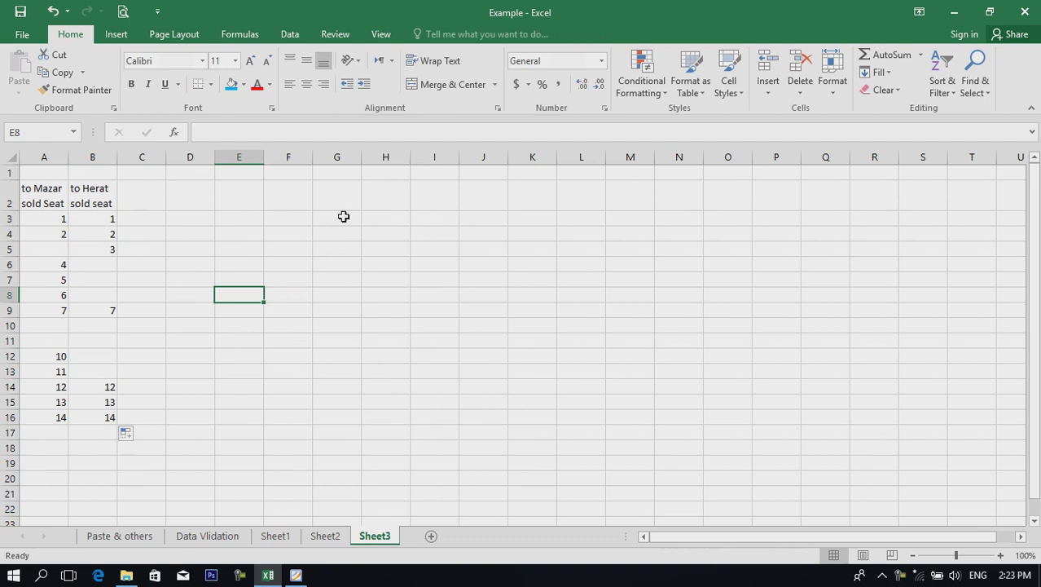
pyautogui.moveTo(45, 196); pyautogui.dragTo(101, 411)
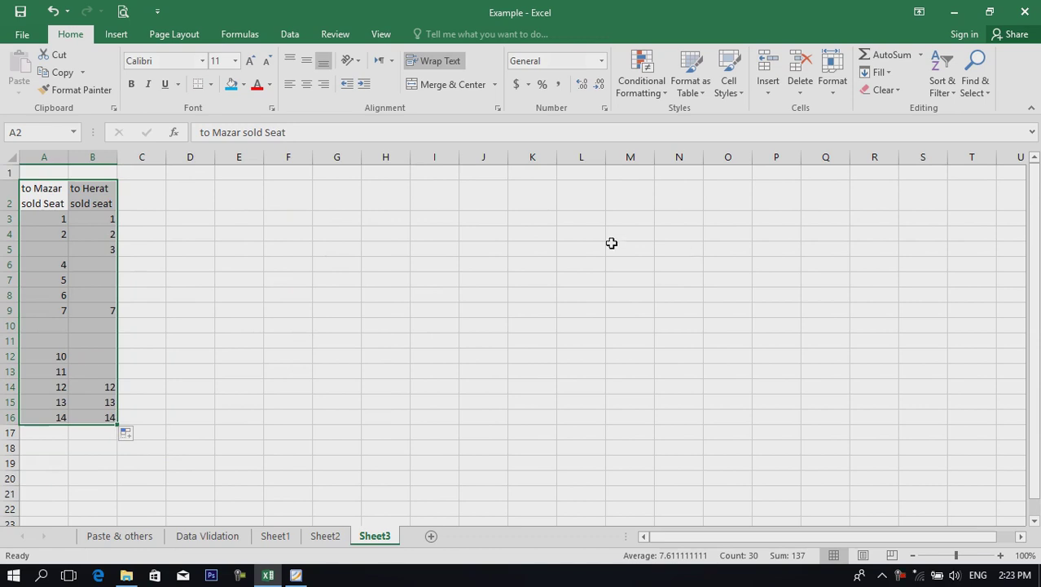
# - Merge and center E2:J2 and enter the title 'manager'
pyautogui.moveTo(293, 277); pyautogui.dragTo(840, 291)
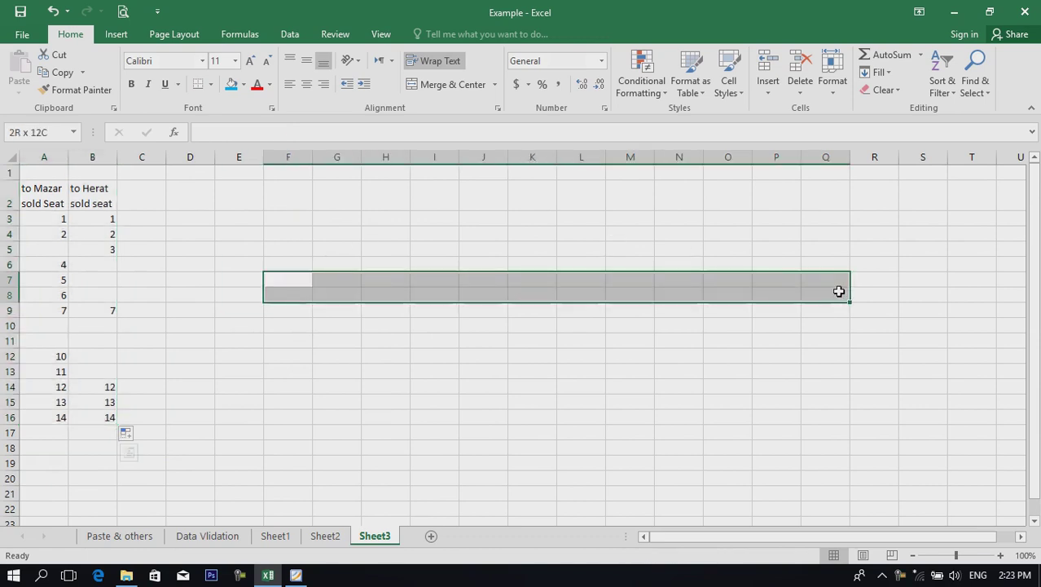
pyautogui.click(611, 374)
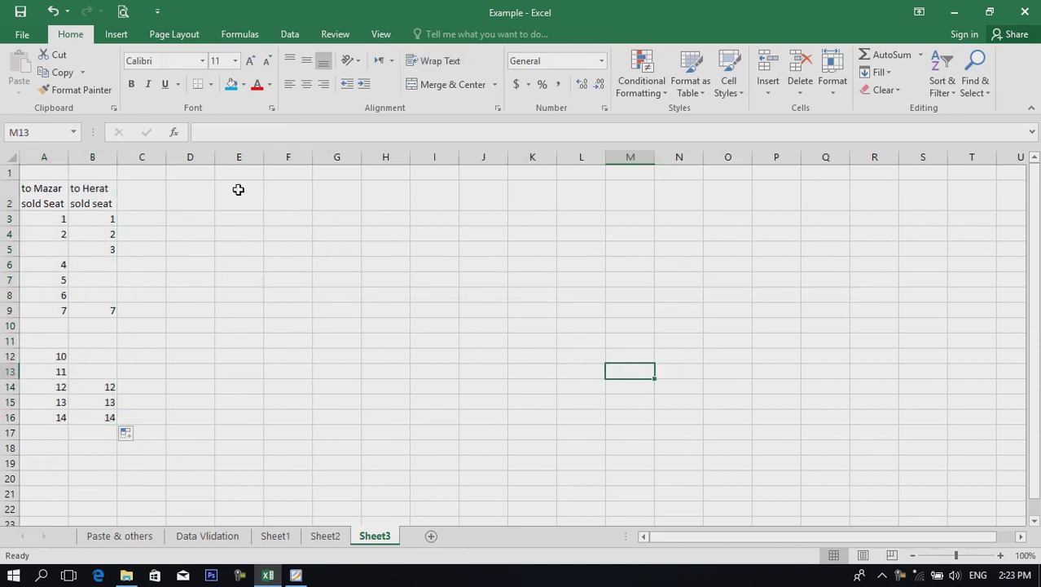
pyautogui.moveTo(238, 189); pyautogui.dragTo(472, 202)
pyautogui.click(386, 279)
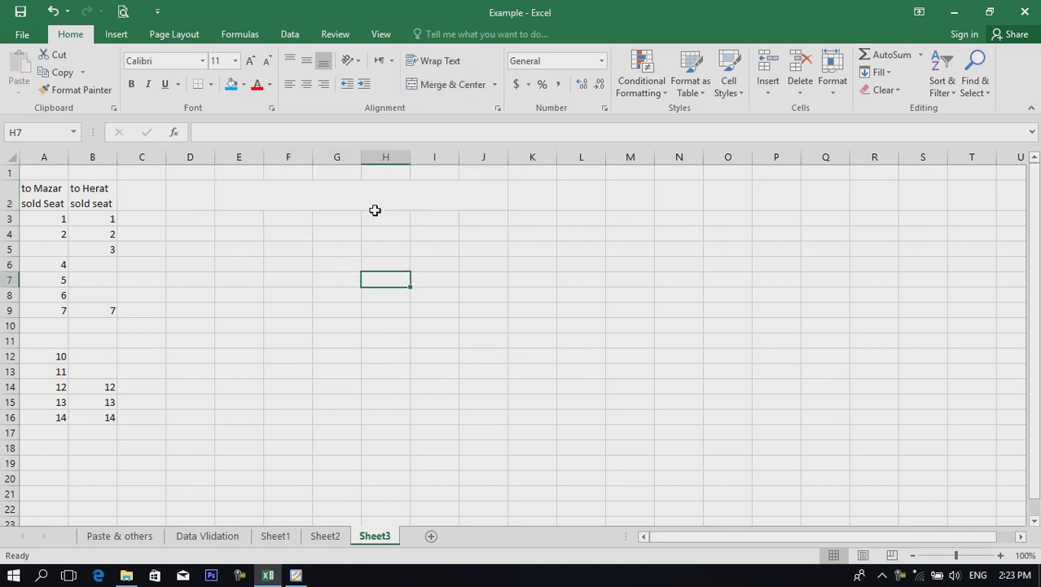
pyautogui.click(396, 199)
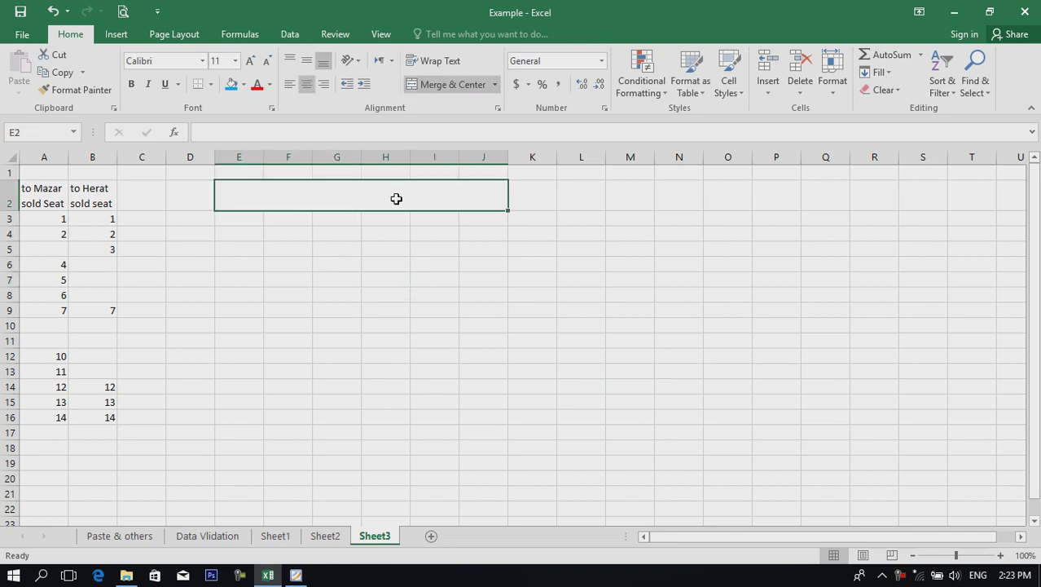
pyautogui.write('manager S')
pyautogui.press('BackSpace')
pyautogui.press('BackSpace')
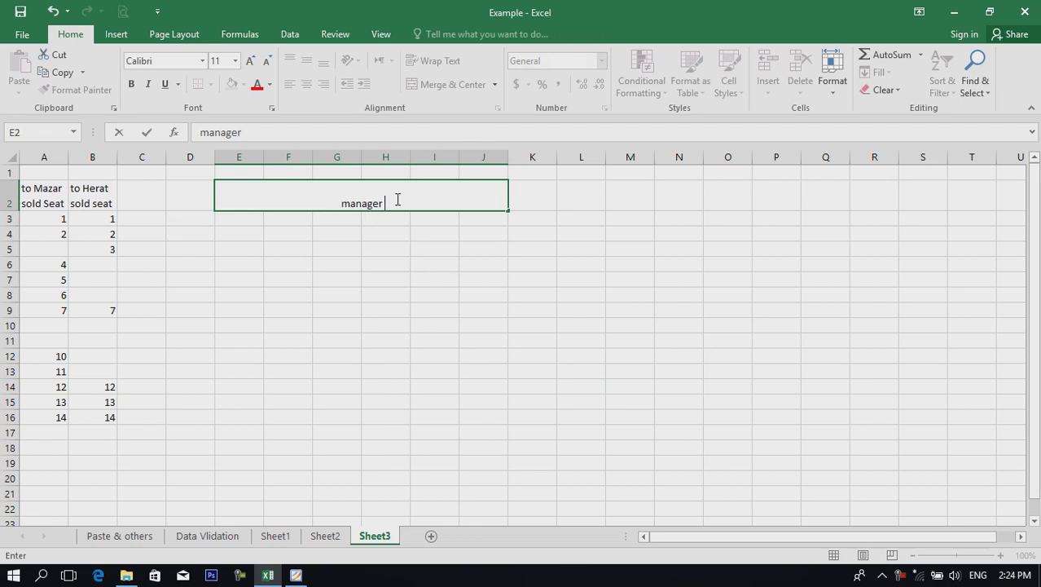
pyautogui.press('Return')
# - Middle-align the title, enlarge it to size 20, and give it blue fill with red text
pyautogui.click(396, 198)
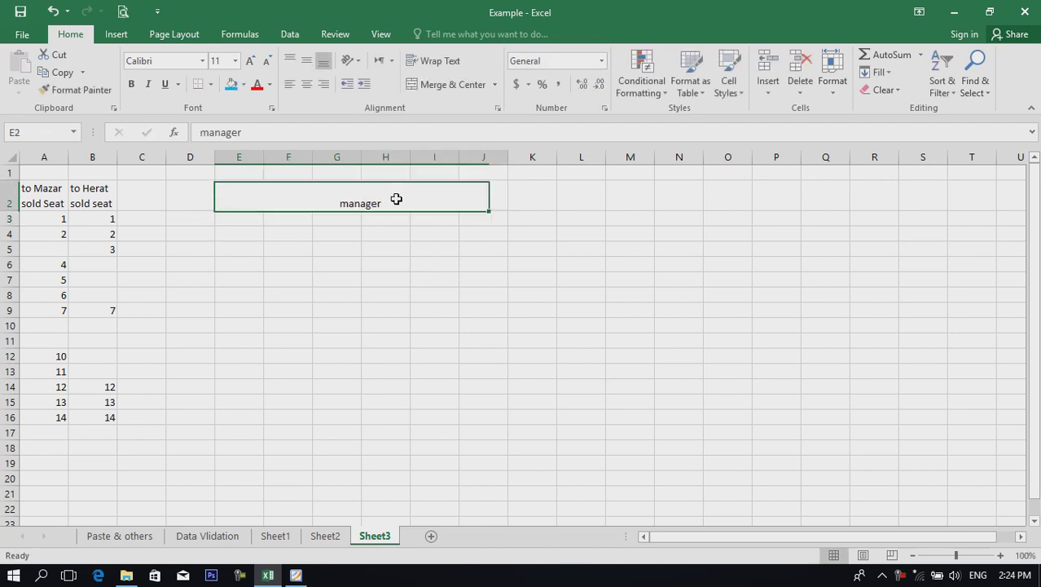
pyautogui.click(307, 60)
pyautogui.click(250, 62)
pyautogui.click(250, 62)
pyautogui.click(250, 62)
pyautogui.doubleClick(250, 62)
pyautogui.click(251, 62)
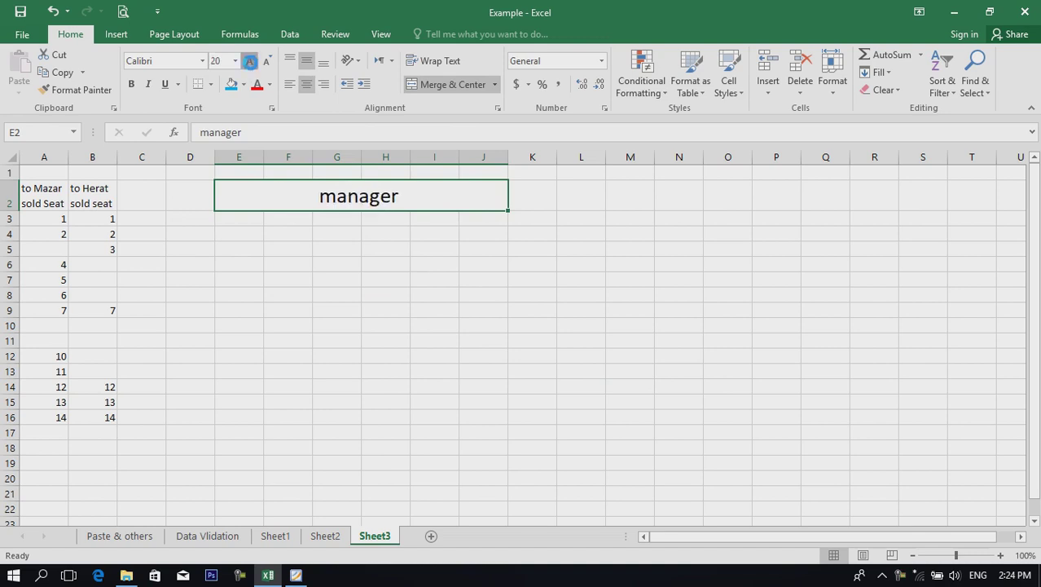
pyautogui.doubleClick(251, 61)
pyautogui.click(231, 85)
pyautogui.click(257, 85)
pyautogui.click(292, 313)
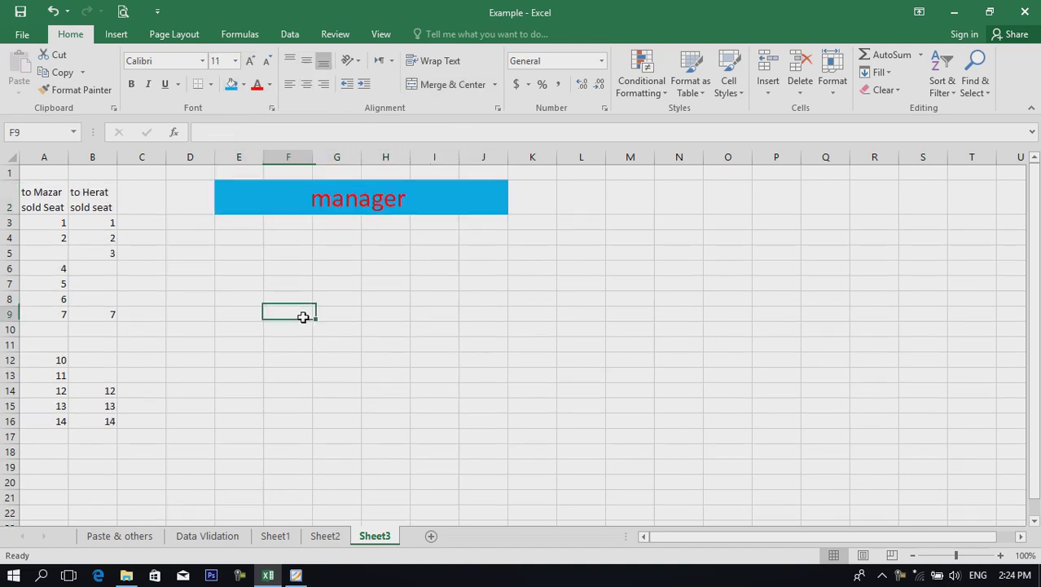
pyautogui.click(228, 238)
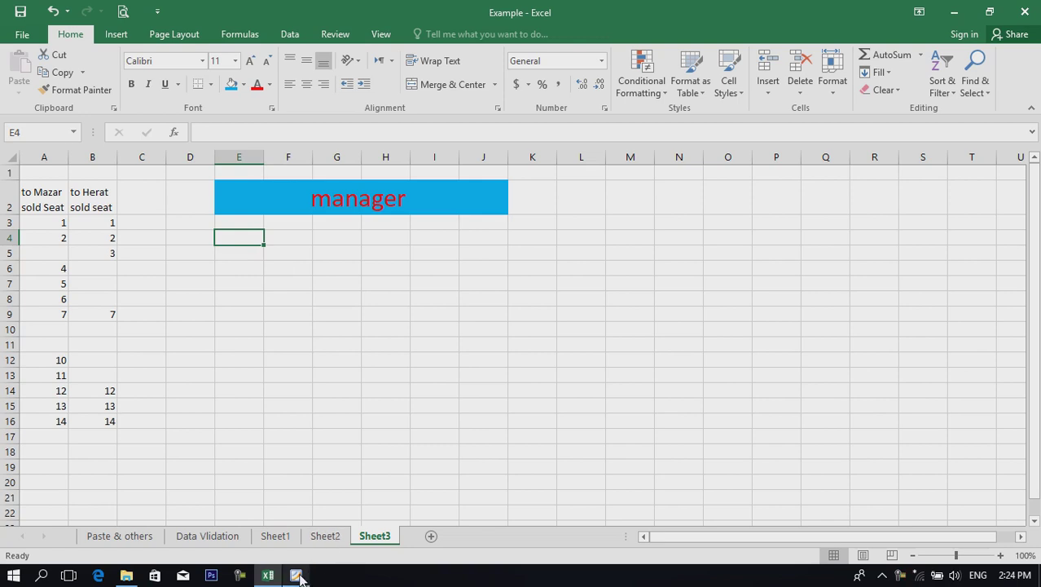
pyautogui.click(412, 386)
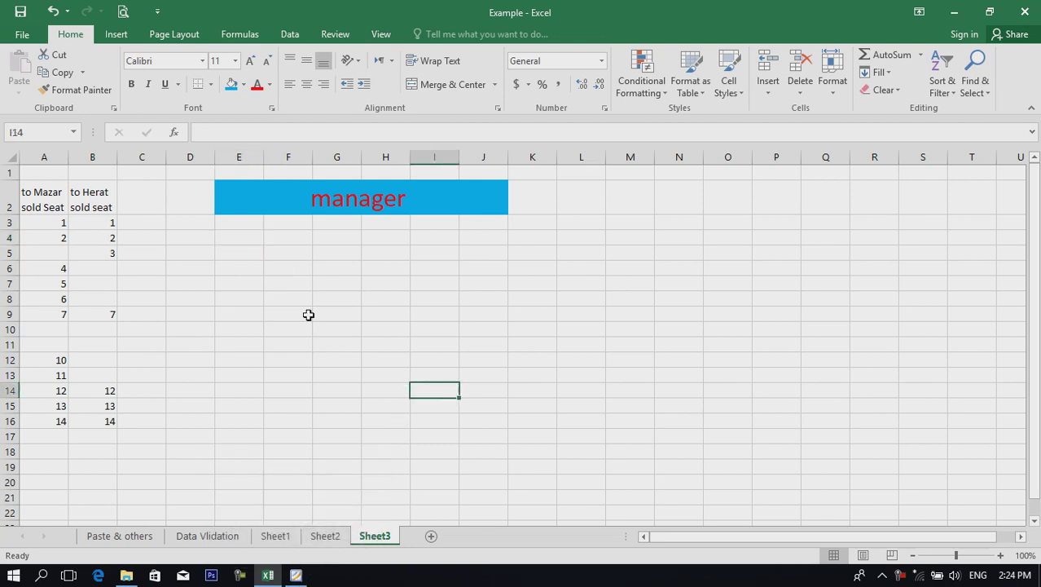
pyautogui.click(244, 237)
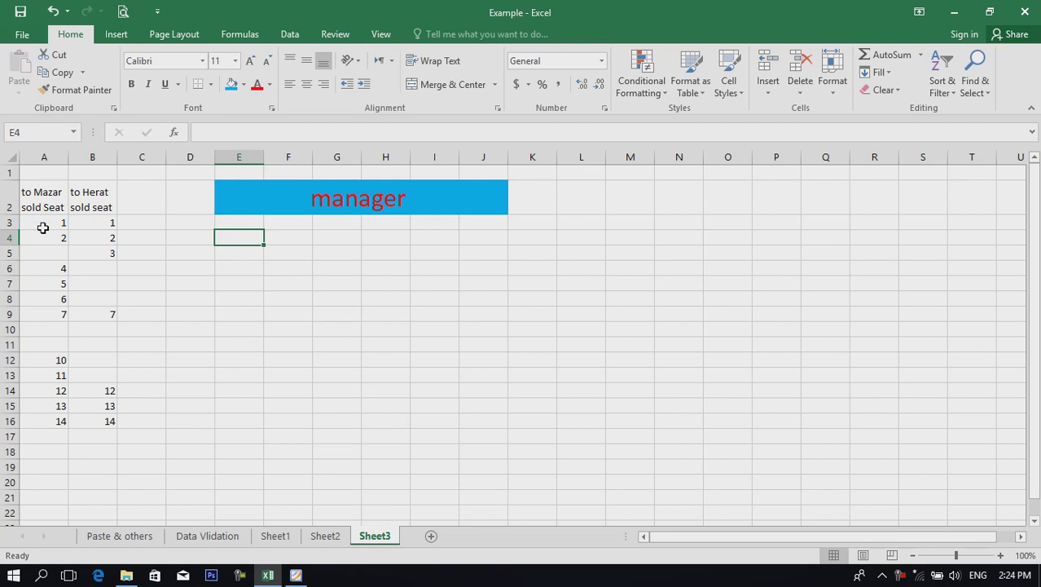
pyautogui.moveTo(44, 228); pyautogui.dragTo(45, 420)
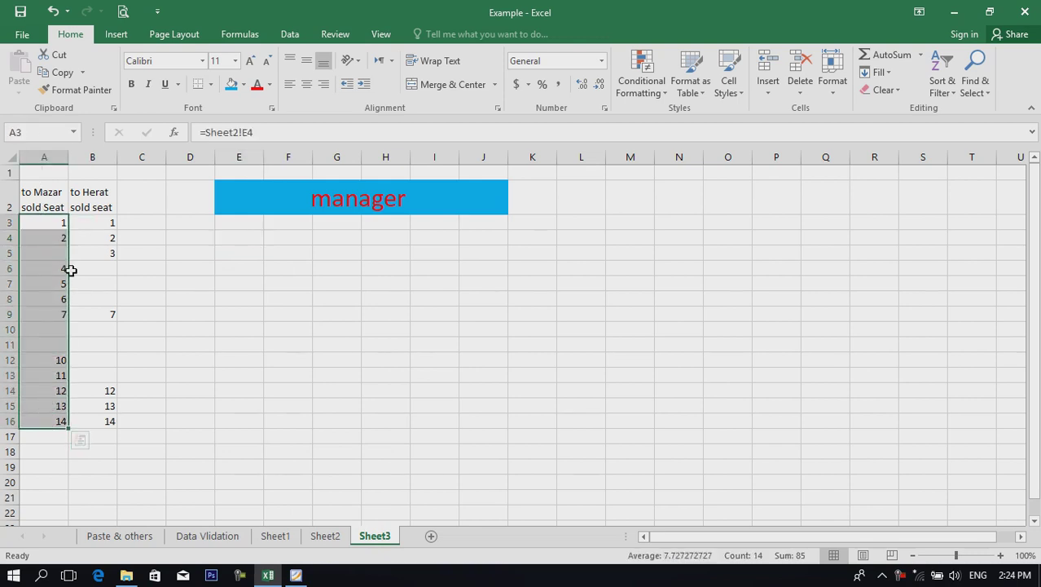
pyautogui.click(306, 298)
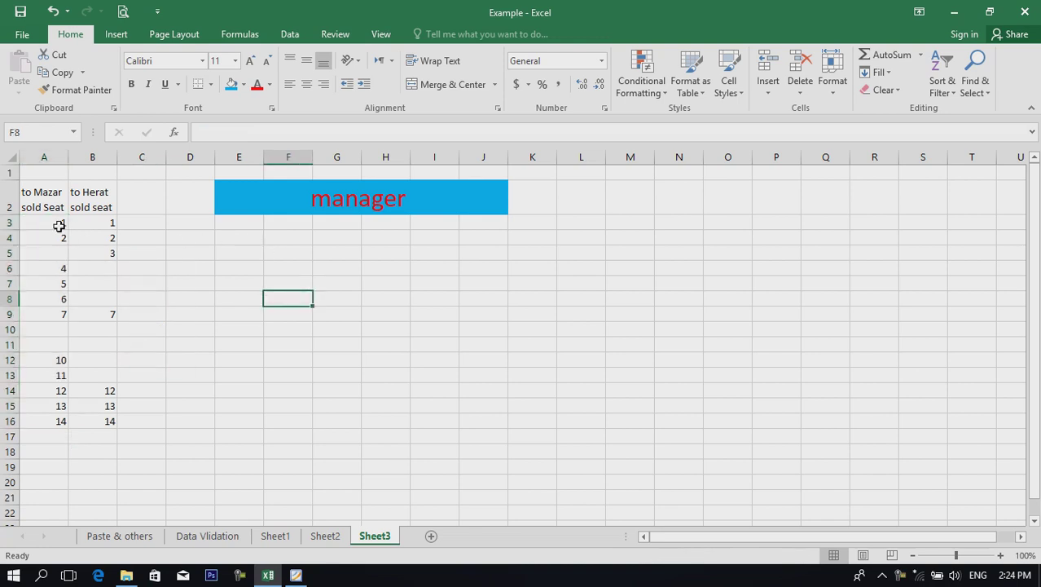
pyautogui.moveTo(58, 225); pyautogui.dragTo(31, 408)
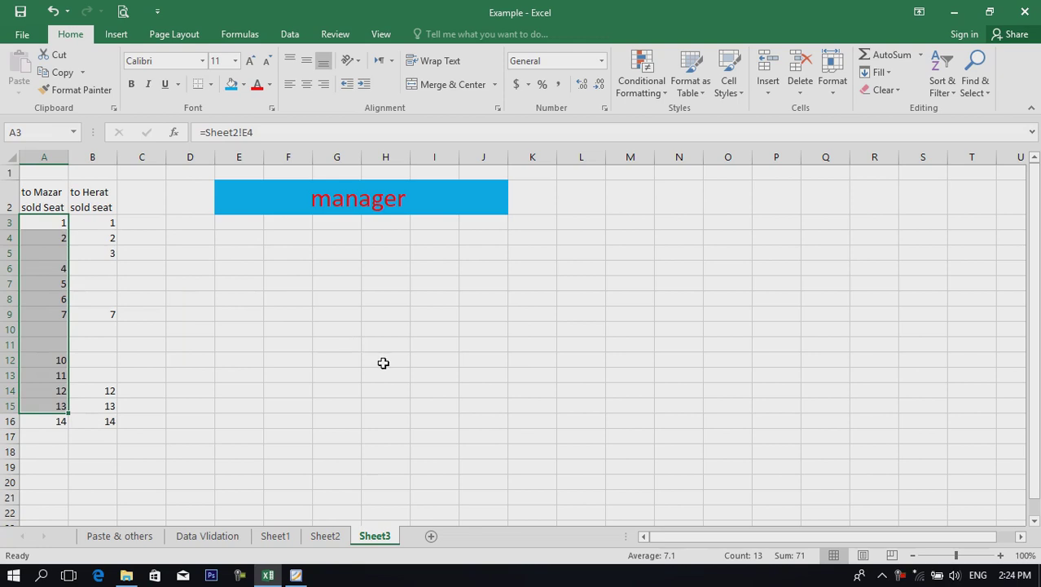
pyautogui.click(384, 362)
pyautogui.click(234, 238)
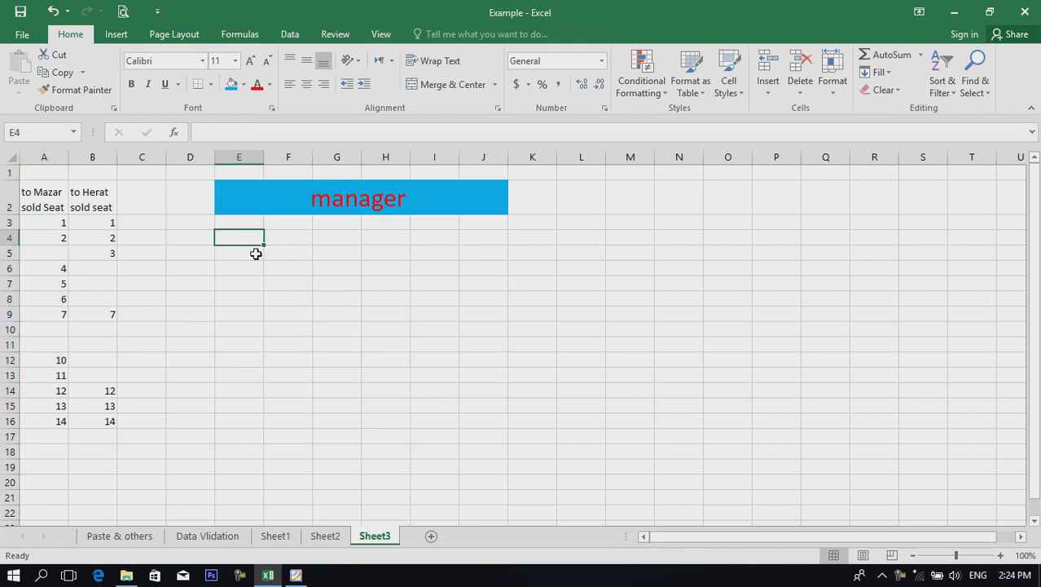
pyautogui.moveTo(237, 238)
pyautogui.mouseDown()
pyautogui.moveTo(288, 299)
pyautogui.moveTo(304, 279)
pyautogui.mouseUp()
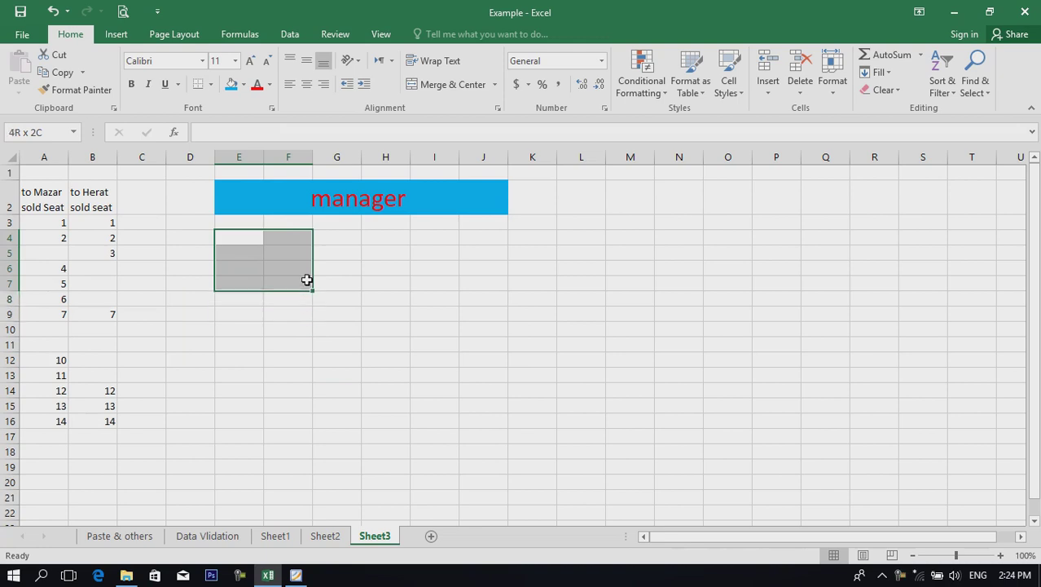
# - Merge E4:F7 row by row with Merge Across
pyautogui.click(494, 85)
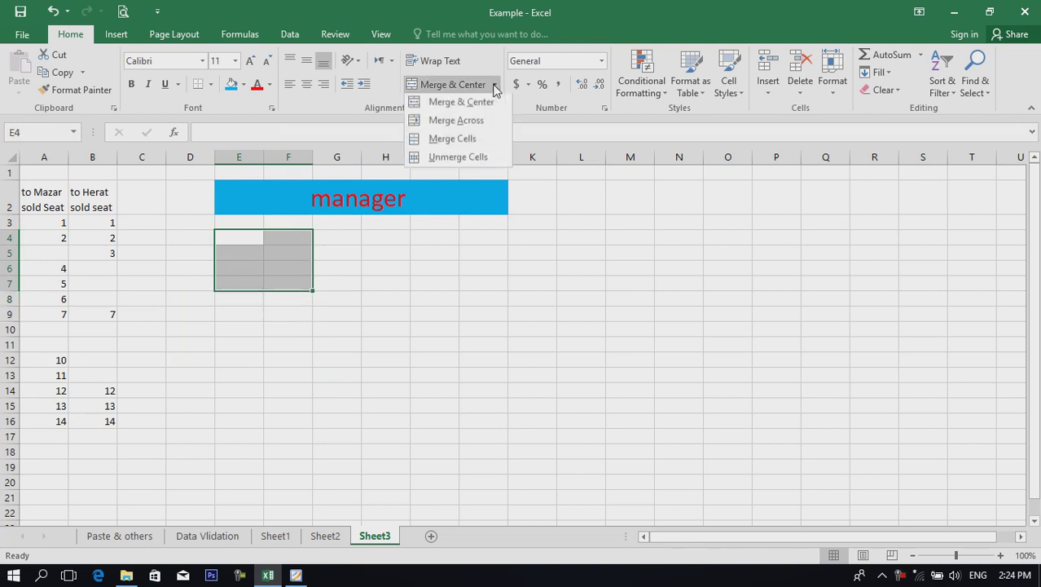
pyautogui.click(469, 123)
pyautogui.click(303, 338)
# - Label E4:E6 Aryan's Sold T, Fallah's Sold T and Sharq's Sold T
pyautogui.click(258, 233)
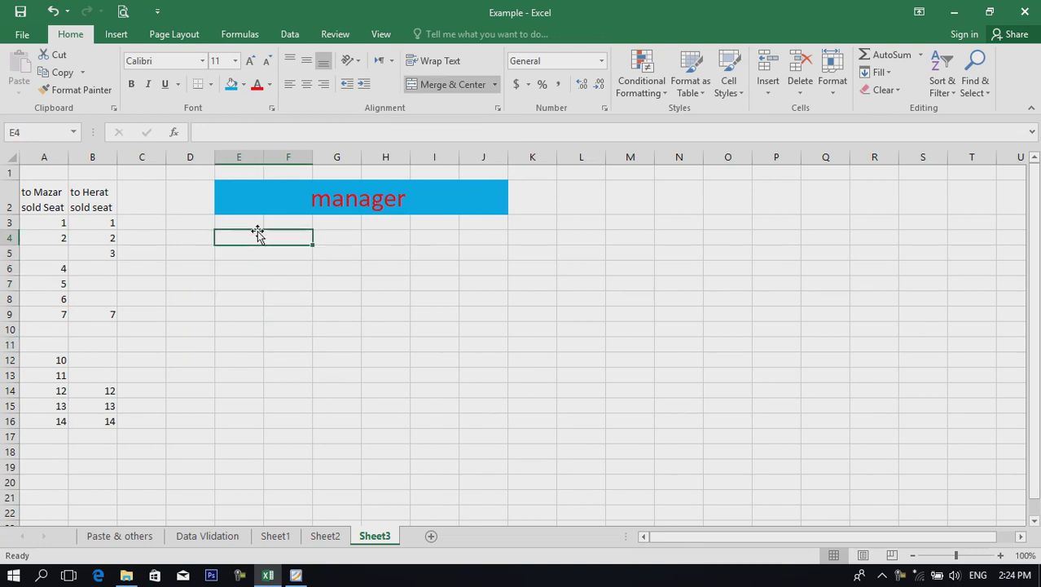
pyautogui.write('AR')
pyautogui.press('BackSpace')
pyautogui.press('BackSpace')
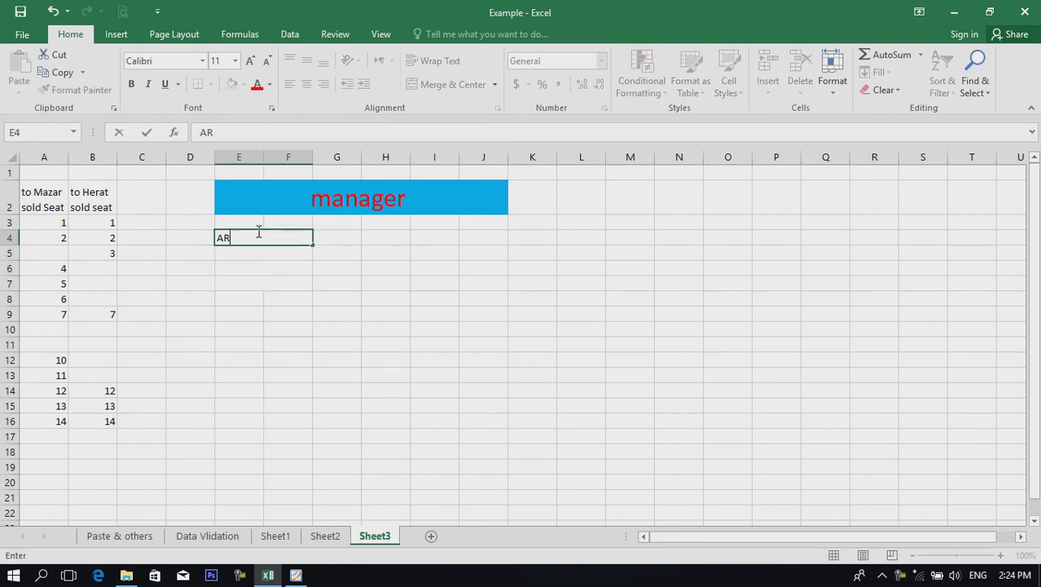
pyautogui.write("yan's Sold T")
pyautogui.press('Return')
pyautogui.write('Fa')
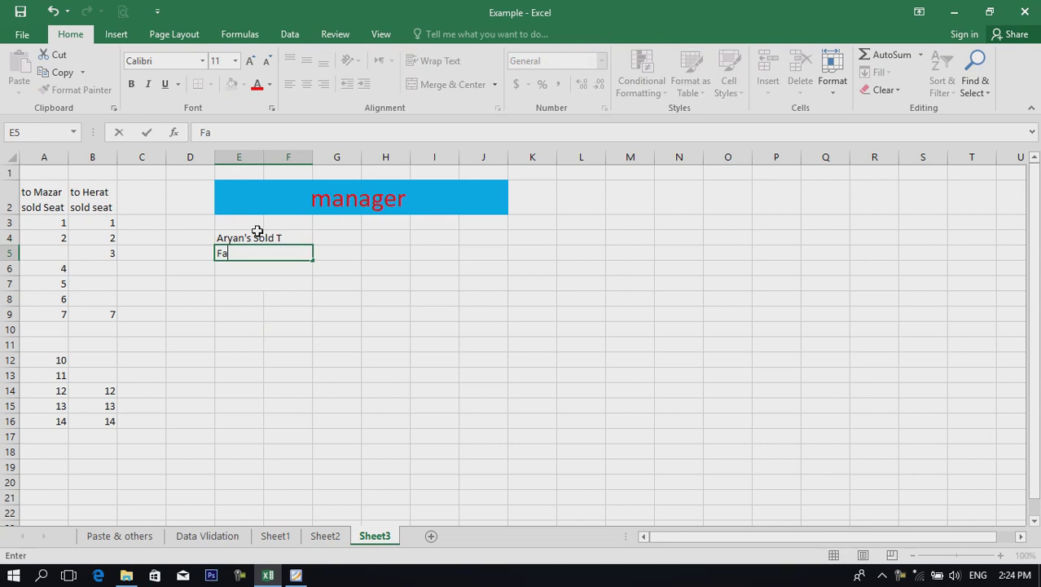
pyautogui.write("llah's Sold T")
pyautogui.press('Return')
pyautogui.write('Sha')
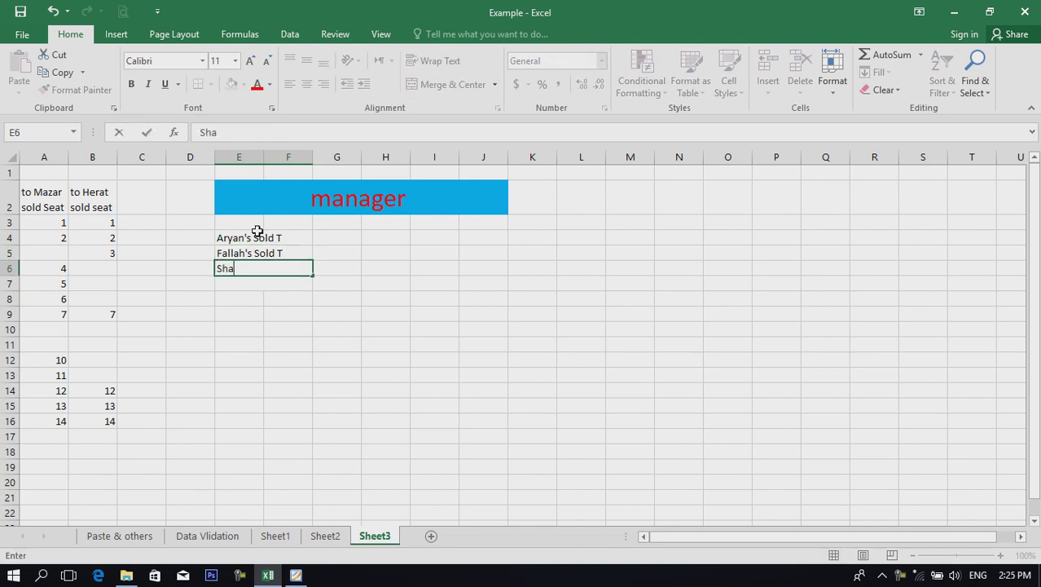
pyautogui.write("rq's Sold ")
pyautogui.write('T')
pyautogui.press('Return')
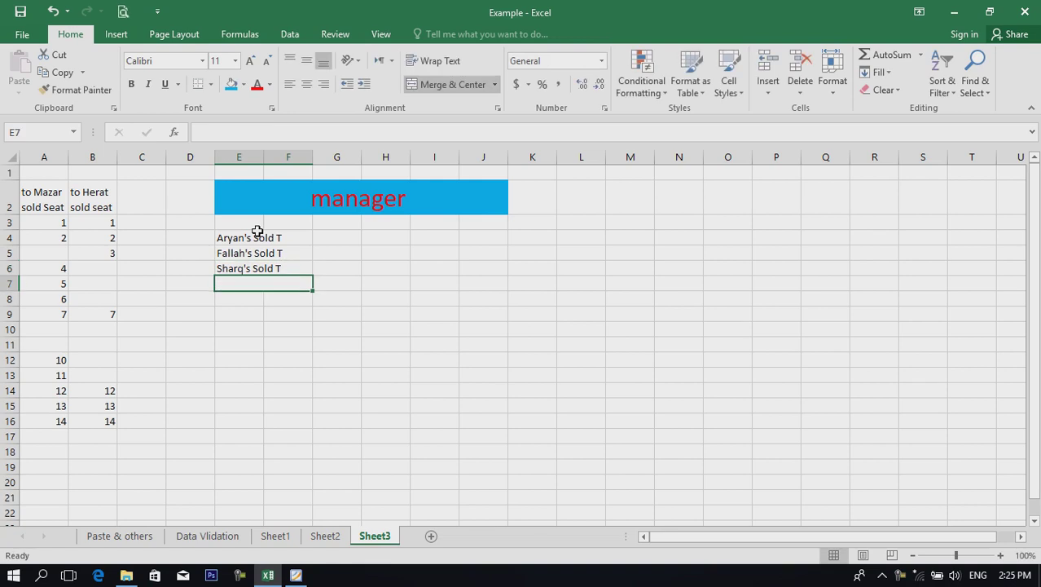
# - Enter =COUNTIF(Sheet2!A4:A18,"Aryana") in G4, counting 5 Aryana tickets
pyautogui.click(342, 241)
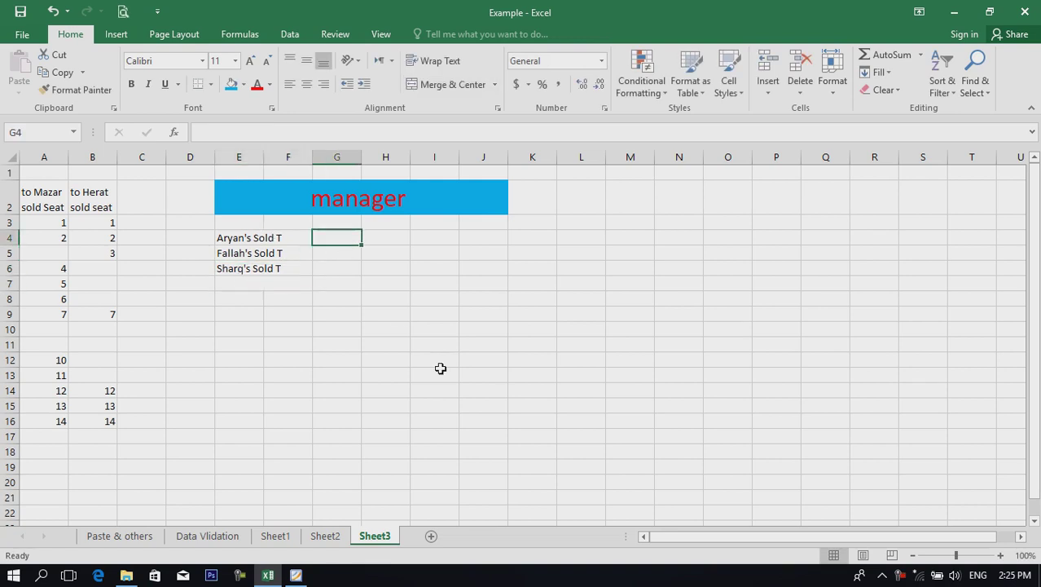
pyautogui.write('=')
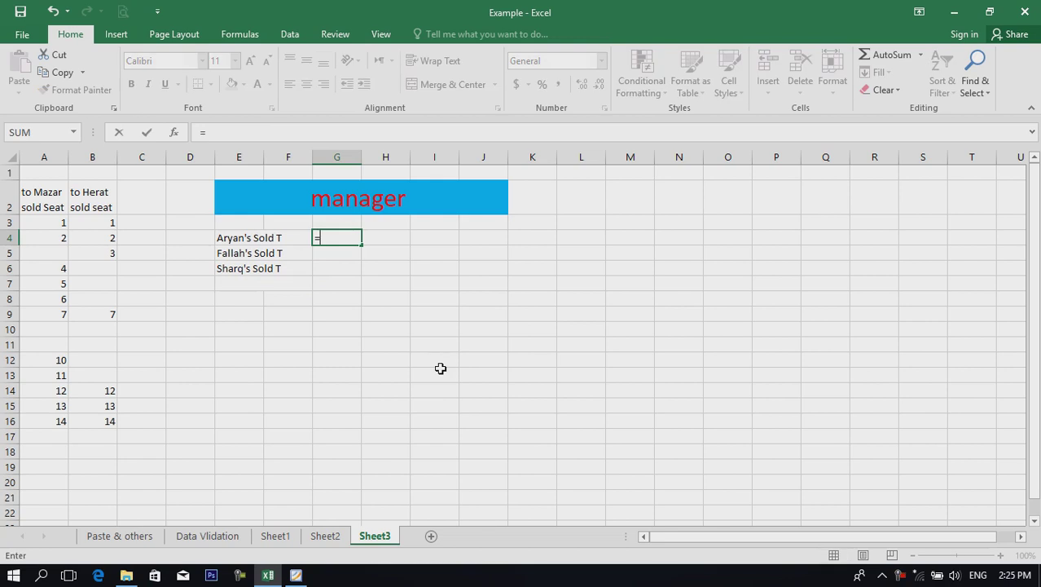
pyautogui.write('countif(')
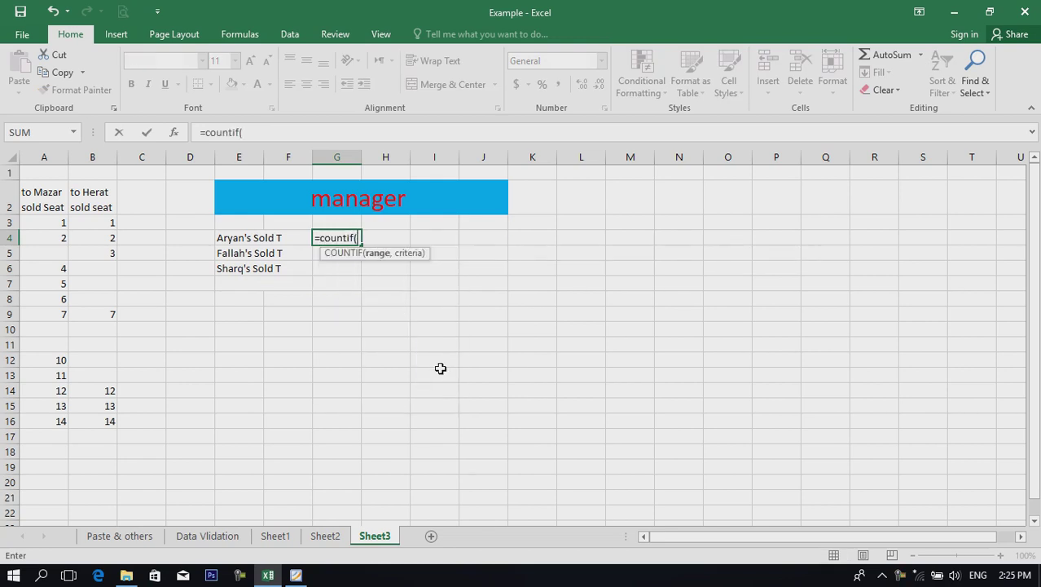
pyautogui.click(324, 536)
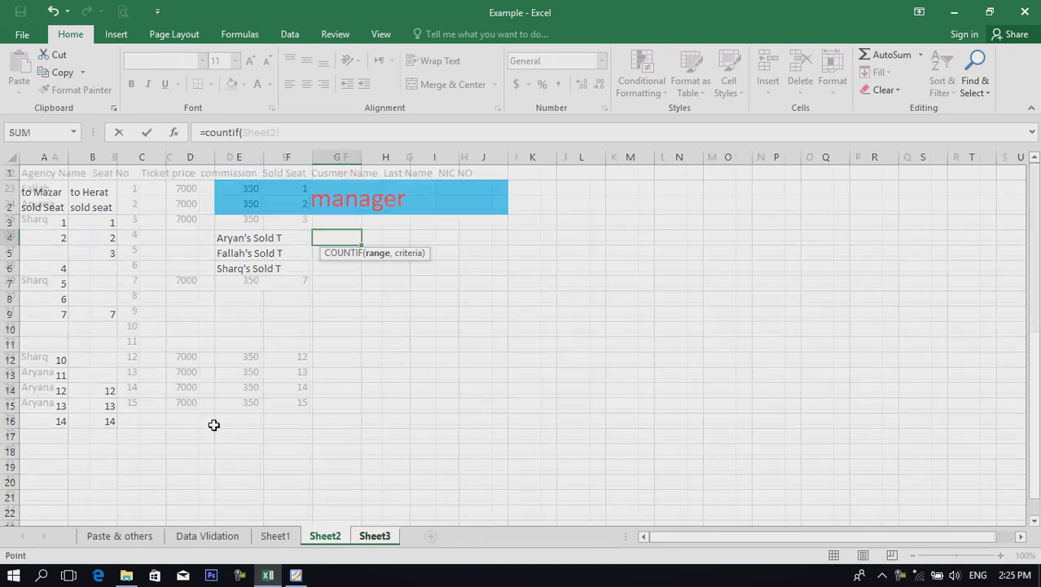
pyautogui.moveTo(1033, 351); pyautogui.dragTo(1033, 181)
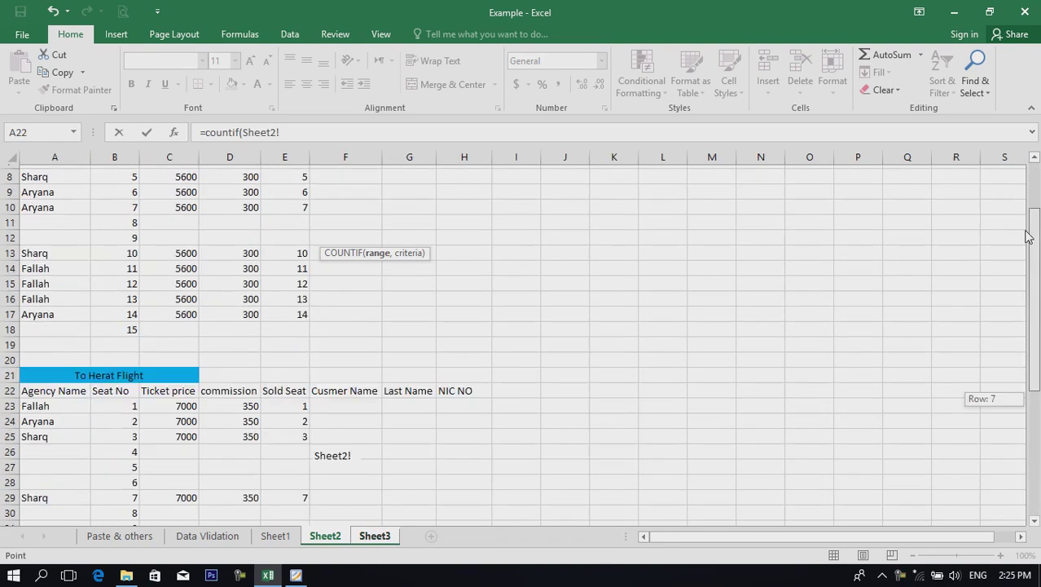
pyautogui.moveTo(41, 220); pyautogui.dragTo(25, 433)
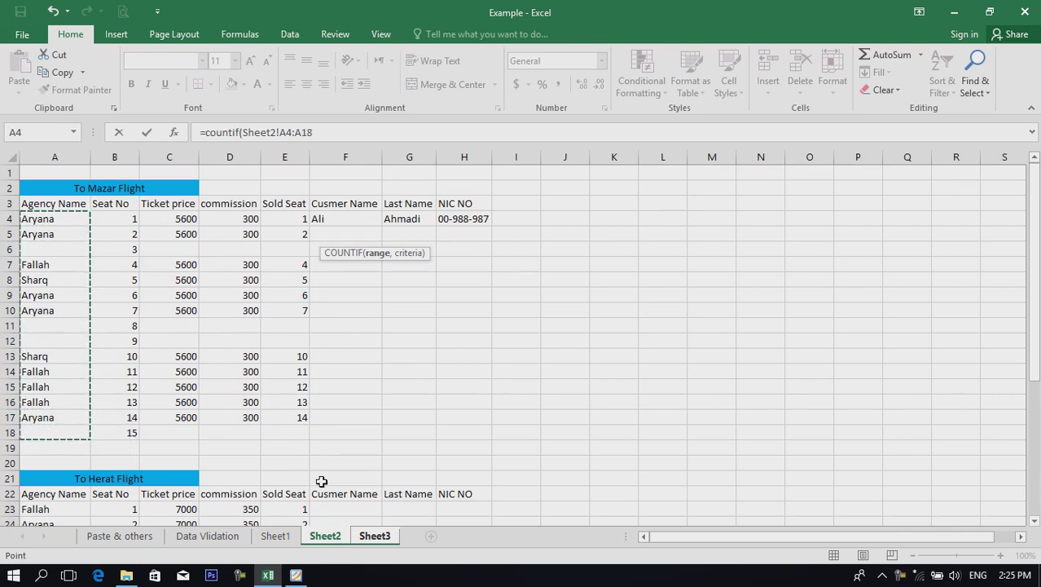
pyautogui.write('<')
pyautogui.write(',"Aryana')
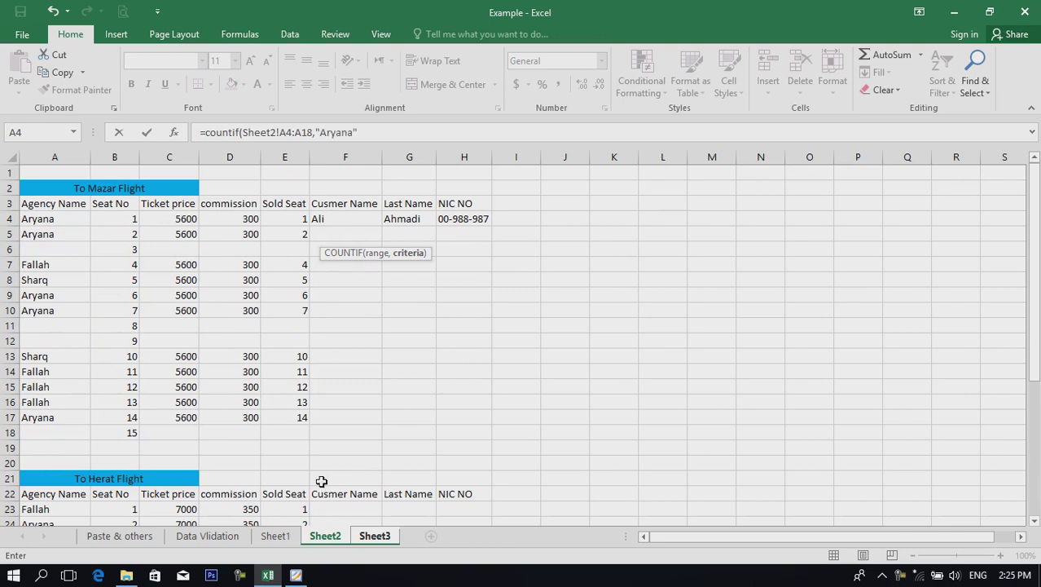
pyautogui.press('Return')
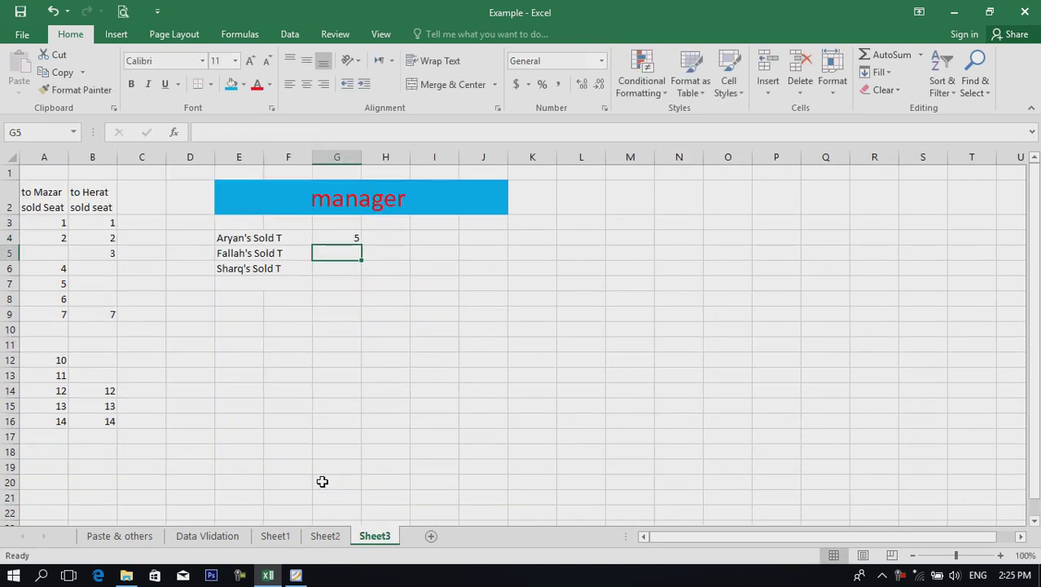
# - Copy G4's COUNTIF formula text into G5 and G6
pyautogui.click(346, 240)
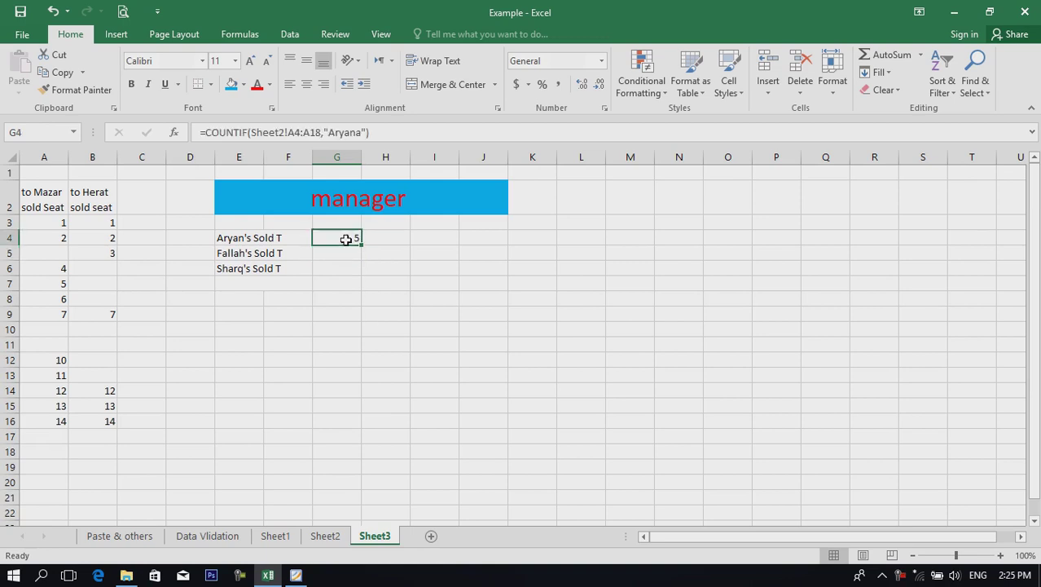
pyautogui.doubleClick(341, 236)
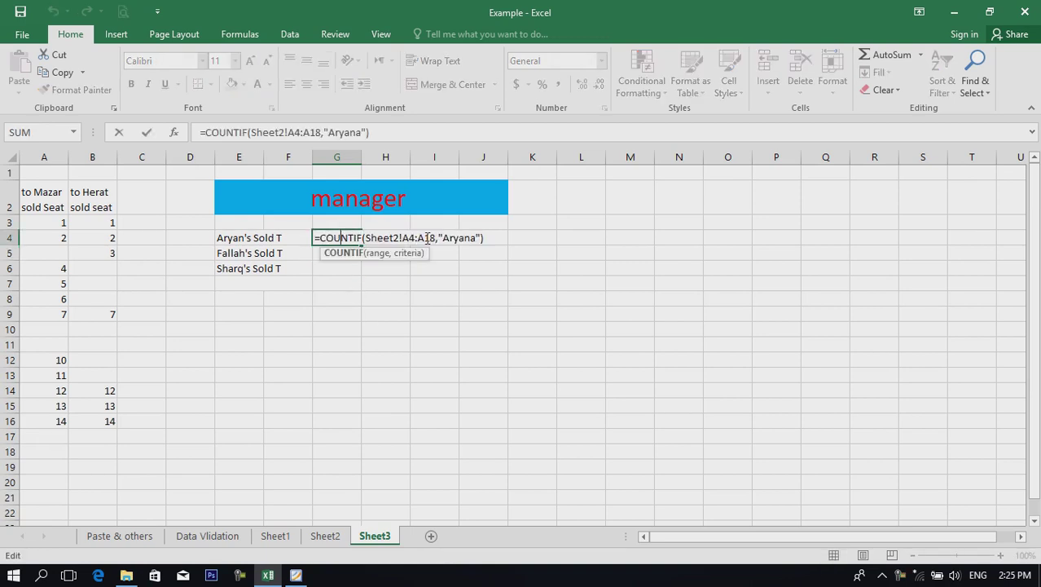
pyautogui.moveTo(494, 236); pyautogui.dragTo(314, 238)
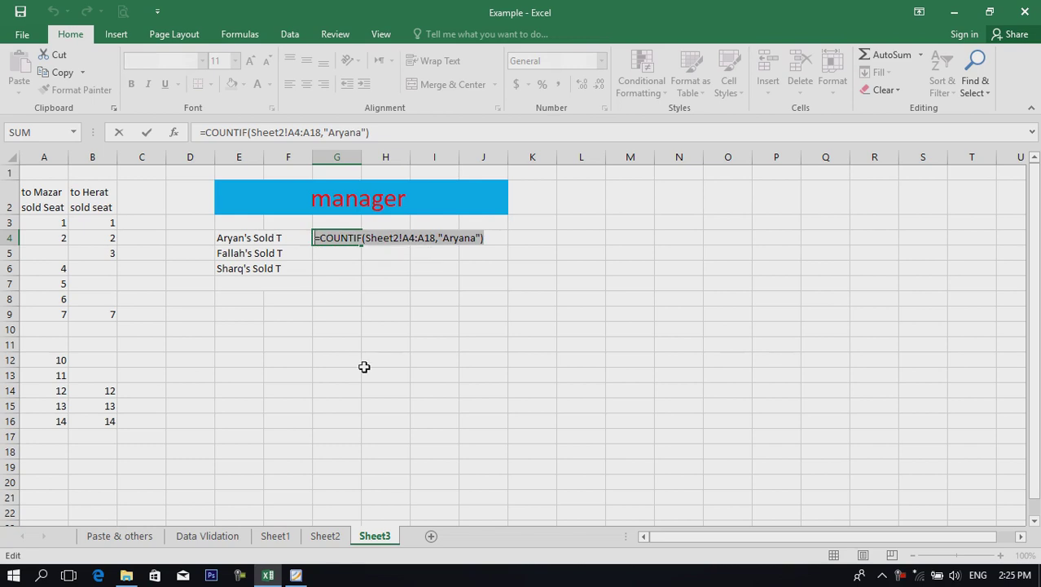
pyautogui.hotkey('ctrl', 'c')
pyautogui.press('Escape')
pyautogui.click(317, 255)
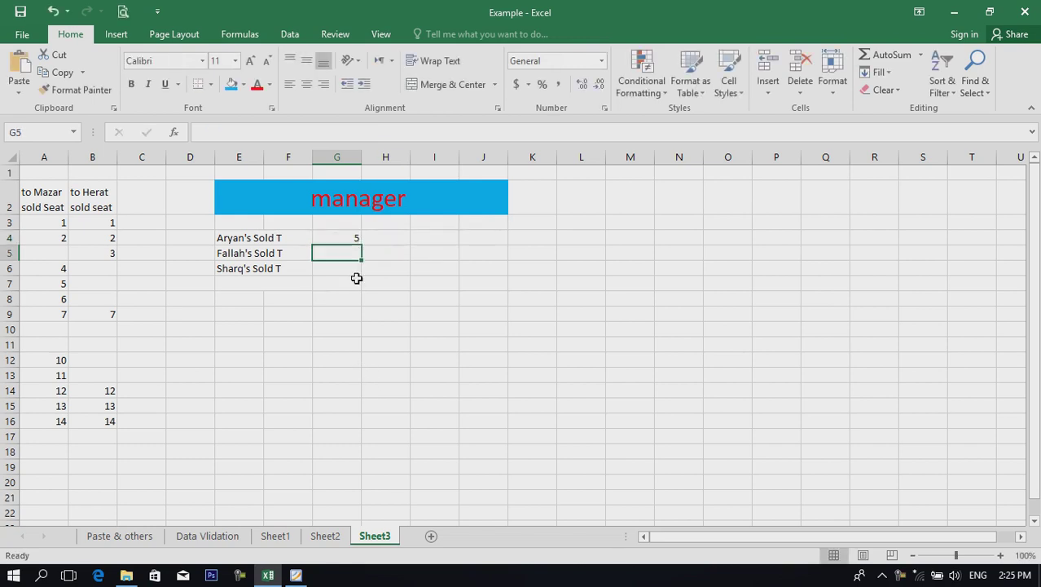
pyautogui.hotkey('ctrl', 'v')
pyautogui.press('Down')
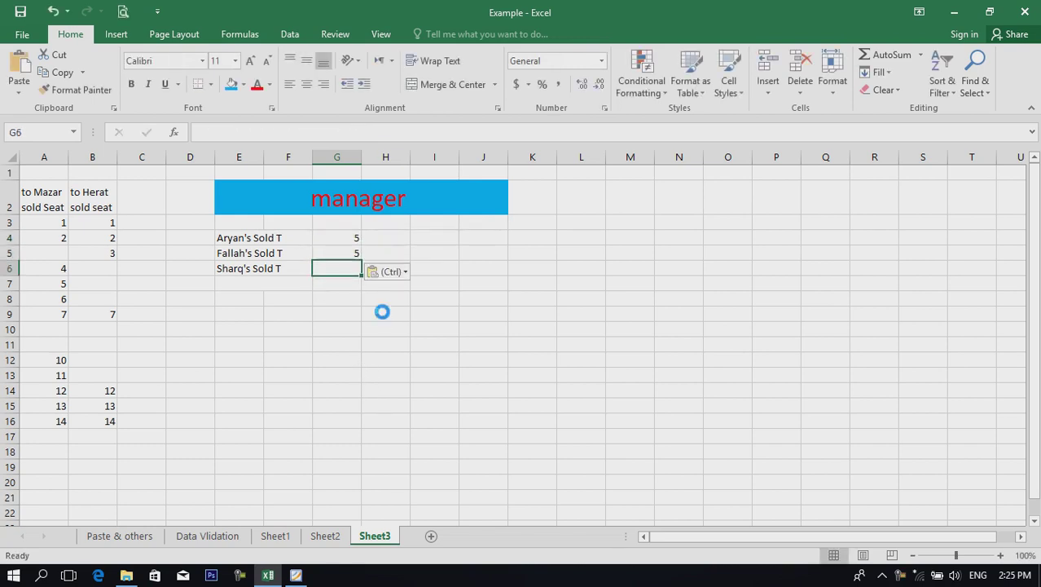
pyautogui.hotkey('ctrl', 'v')
# - Change the criteria to "Fallah" in G5 and "Sharq" in G6, giving 4 and 2
pyautogui.click(355, 251)
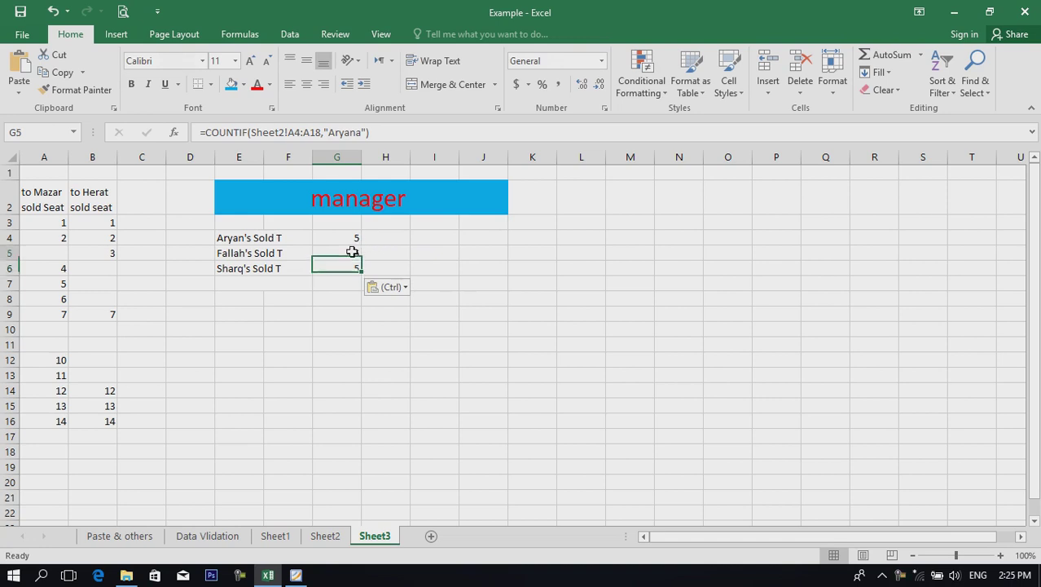
pyautogui.click(365, 132)
pyautogui.press('BackSpace')
pyautogui.press('BackSpace')
pyautogui.press('BackSpace')
pyautogui.press('BackSpace')
pyautogui.press('BackSpace')
pyautogui.press('BackSpace')
pyautogui.write('Fallah')
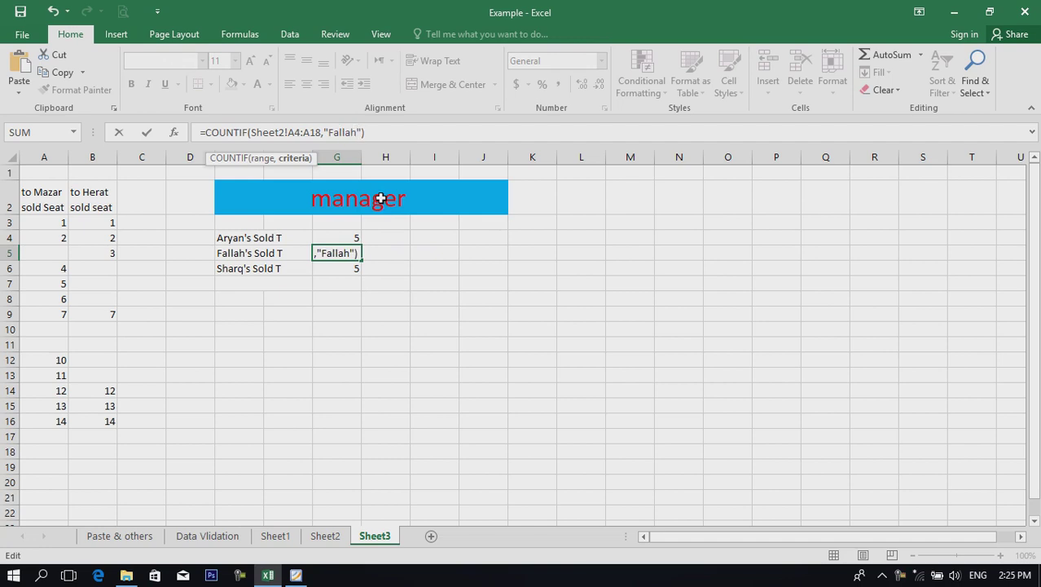
pyautogui.press('Return')
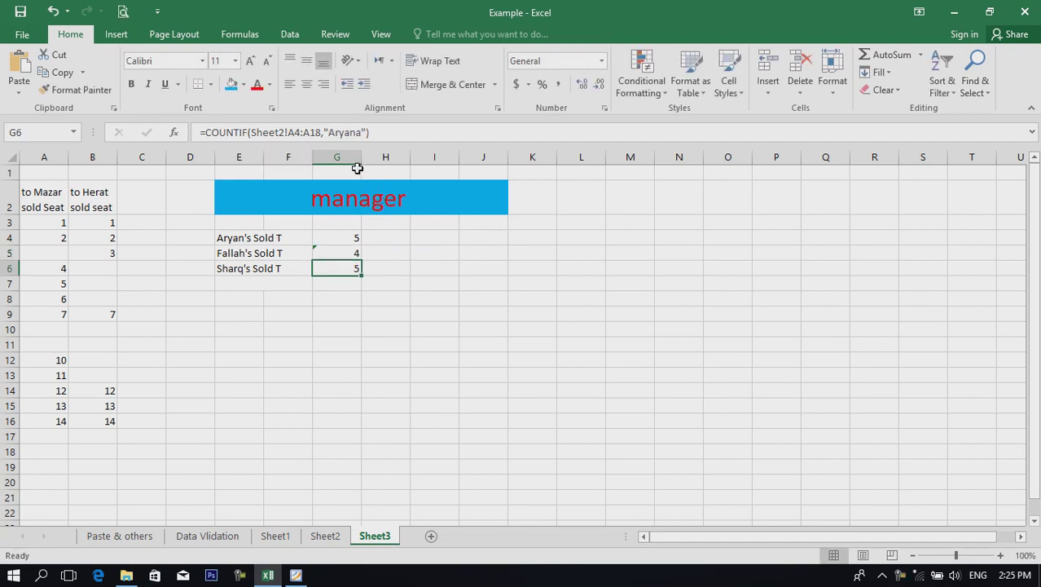
pyautogui.click(363, 132)
pyautogui.press('BackSpace')
pyautogui.press('BackSpace')
pyautogui.press('BackSpace')
pyautogui.press('BackSpace')
pyautogui.press('BackSpace')
pyautogui.write('Sharq')
pyautogui.press('Return')
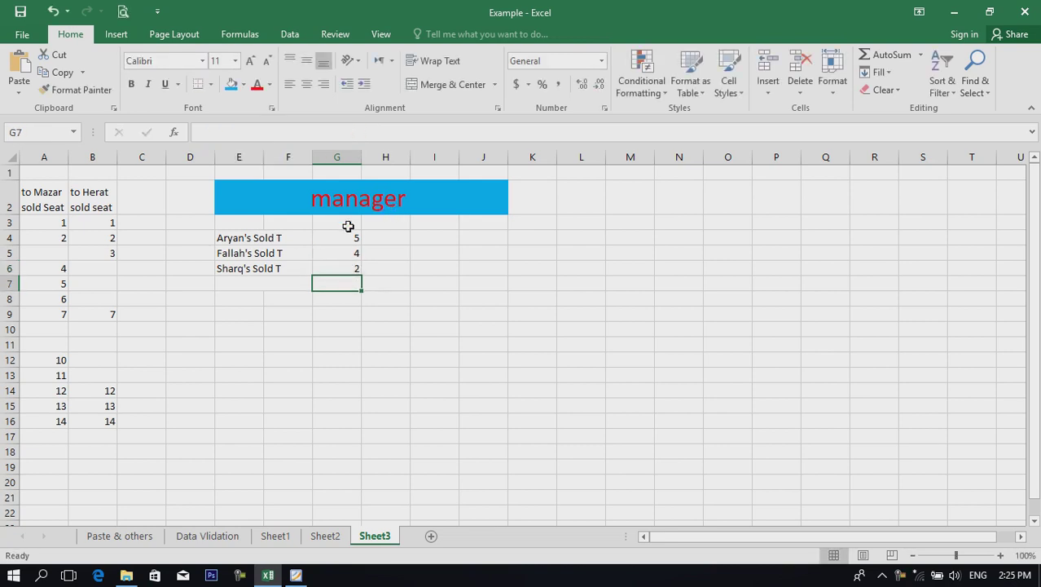
pyautogui.click(383, 237)
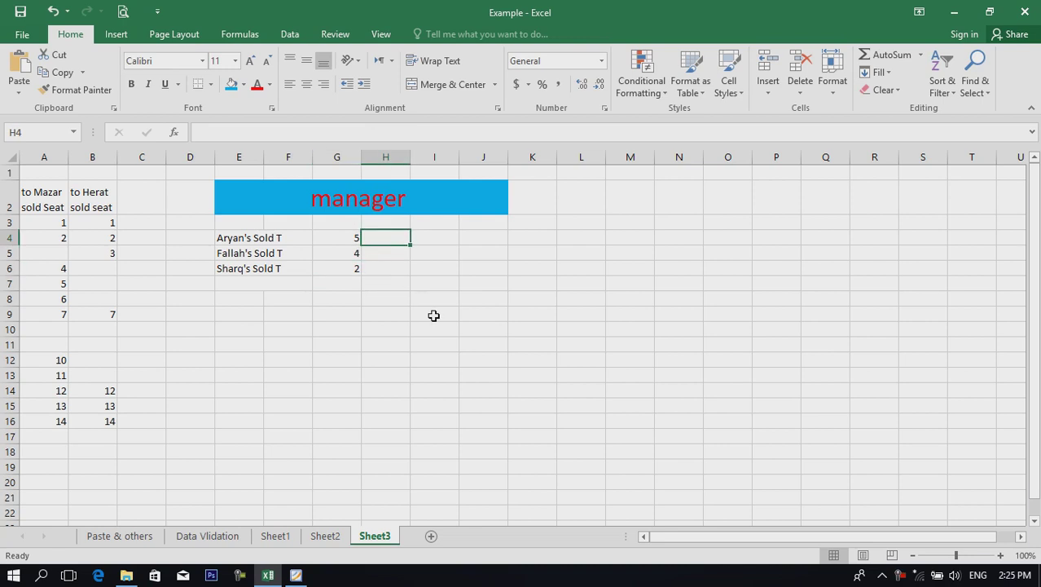
# - Enter Payment in H4 and fill it down to H6
pyautogui.write('P')
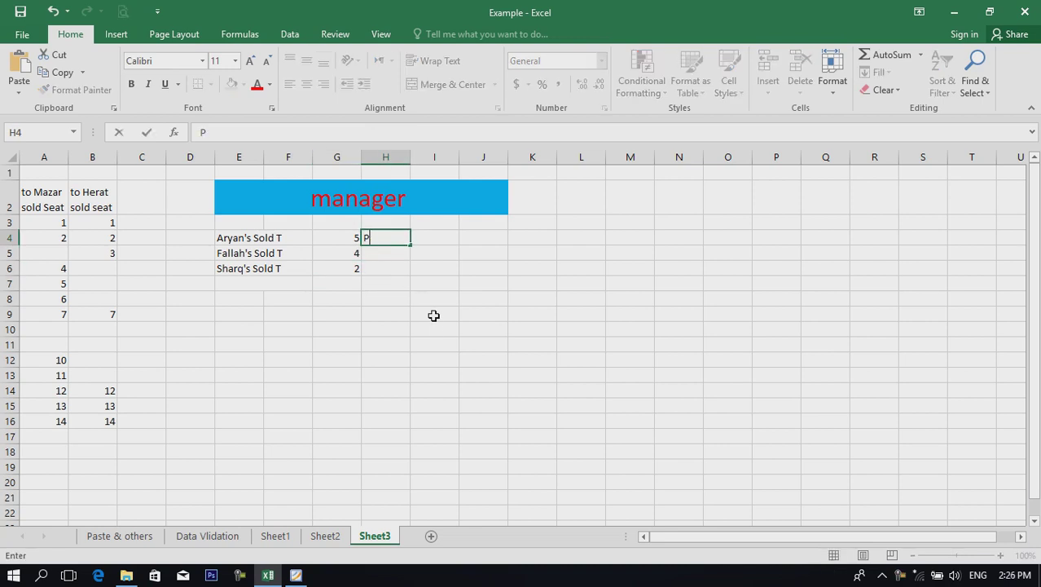
pyautogui.write('ayment')
pyautogui.press('Return')
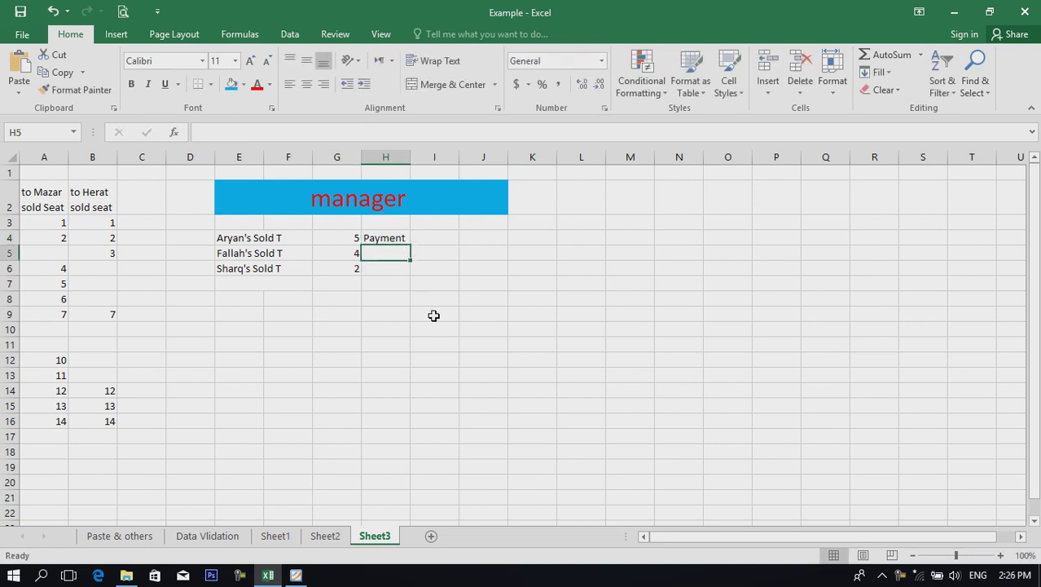
pyautogui.click(394, 236)
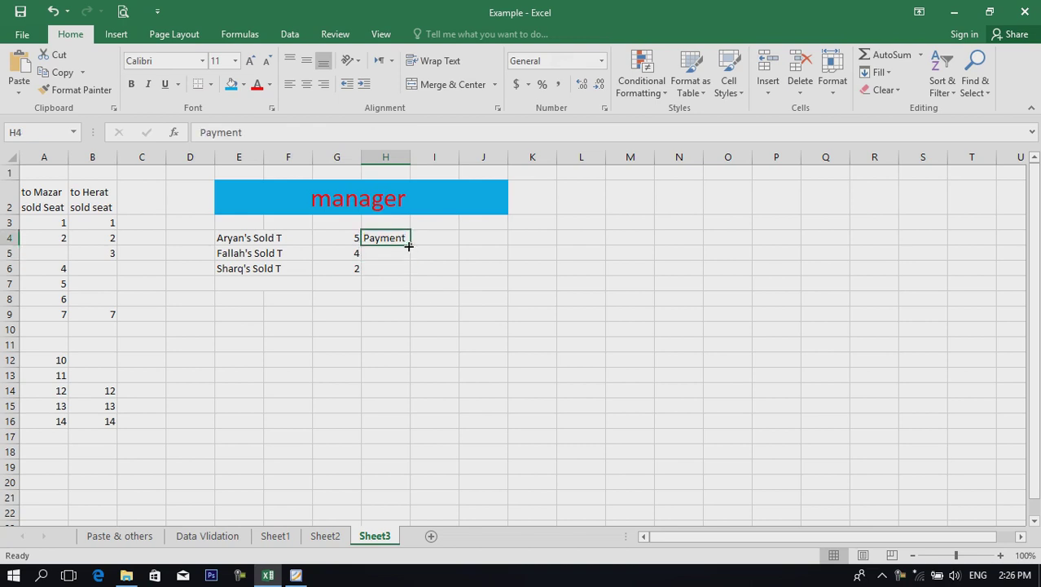
pyautogui.moveTo(408, 245); pyautogui.dragTo(411, 275)
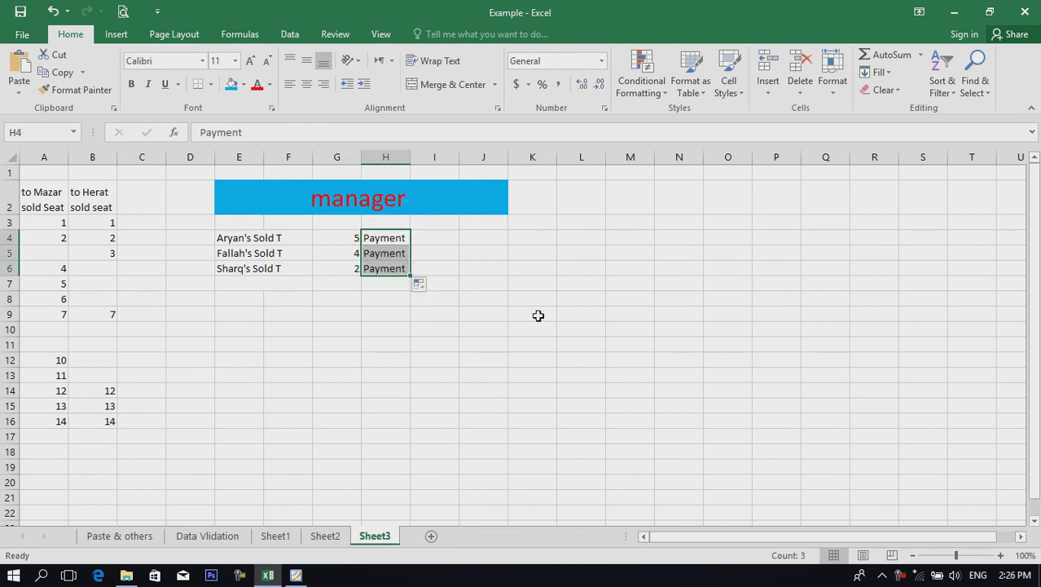
pyautogui.click(537, 348)
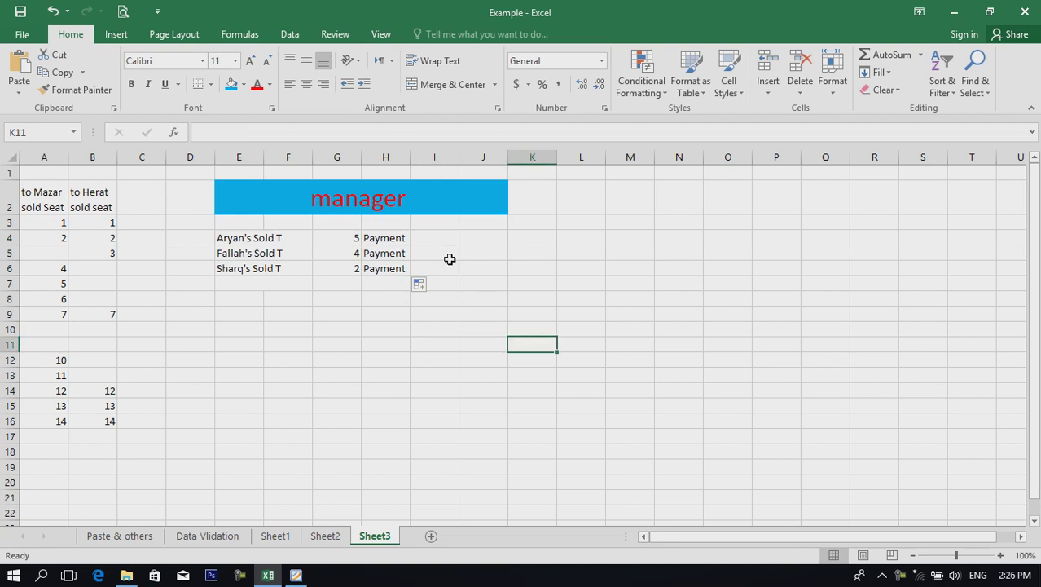
pyautogui.click(435, 234)
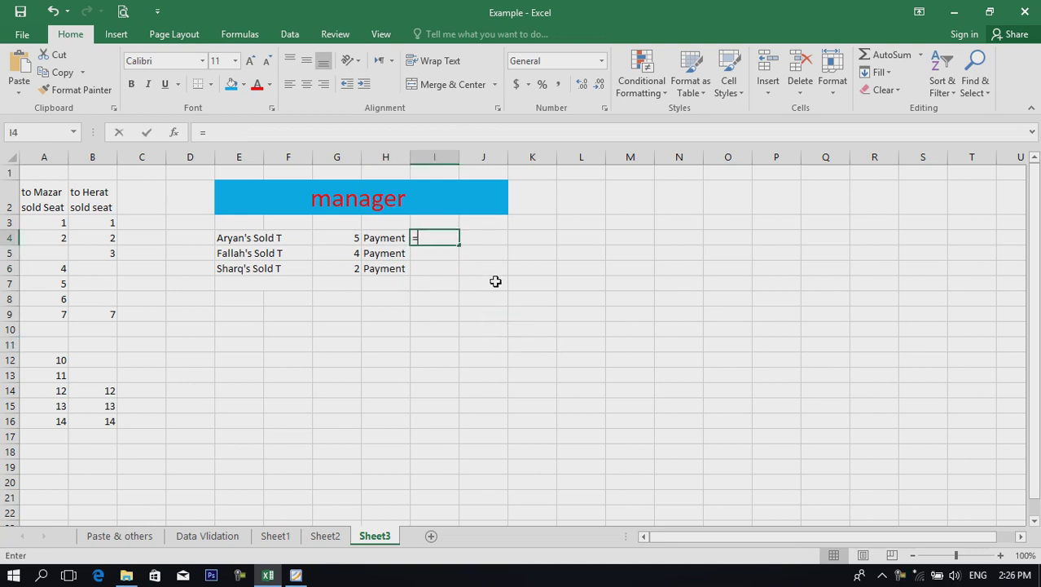
# - Enter =G4*5600 in I4 and fill down to I6, giving 28000, 22400 and 11200
pyautogui.write('=')
pyautogui.click(346, 238)
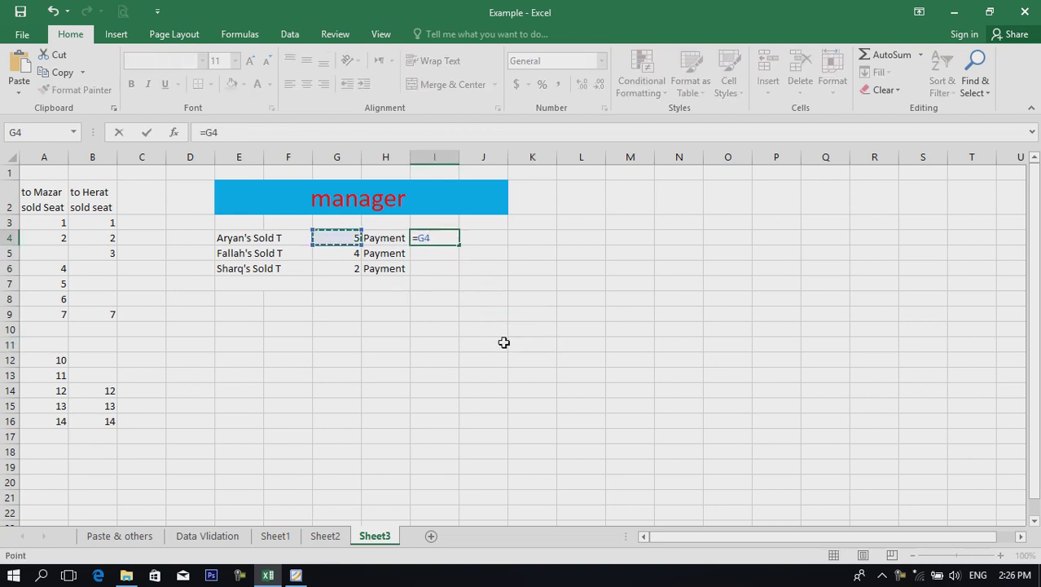
pyautogui.write('*')
pyautogui.write('00')
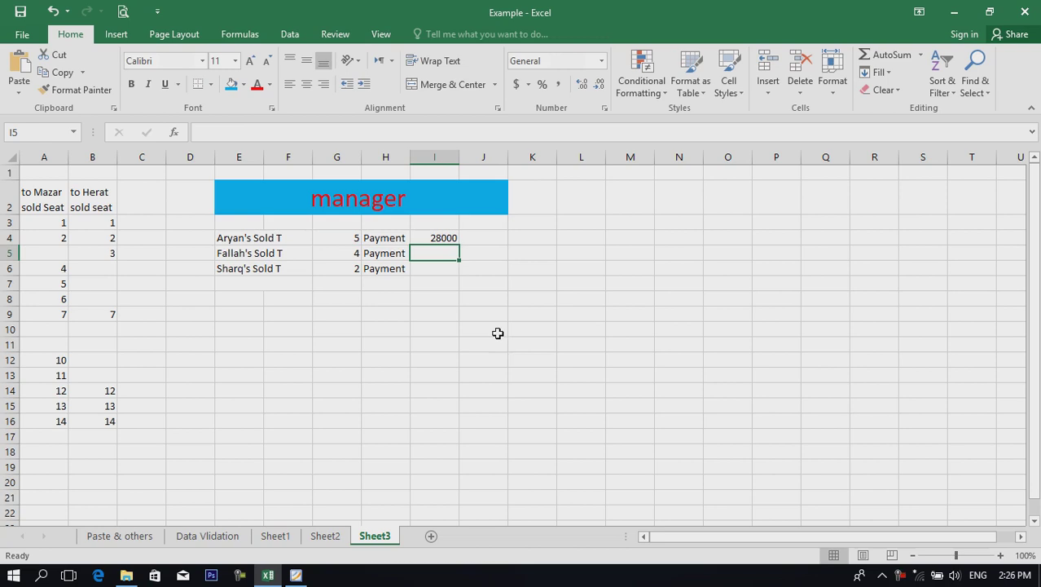
pyautogui.click(443, 236)
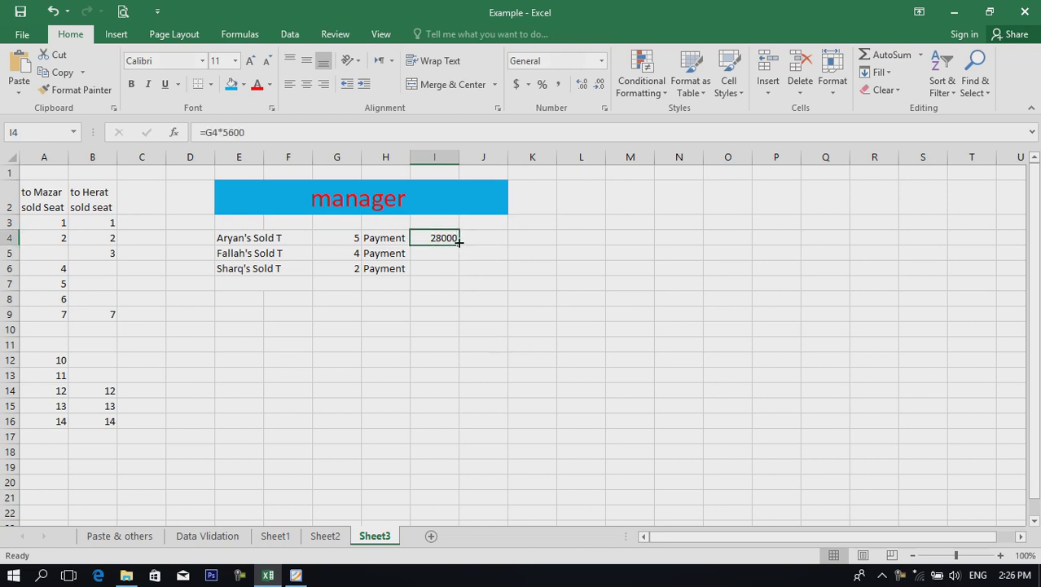
pyautogui.moveTo(458, 242); pyautogui.dragTo(463, 275)
pyautogui.click(386, 361)
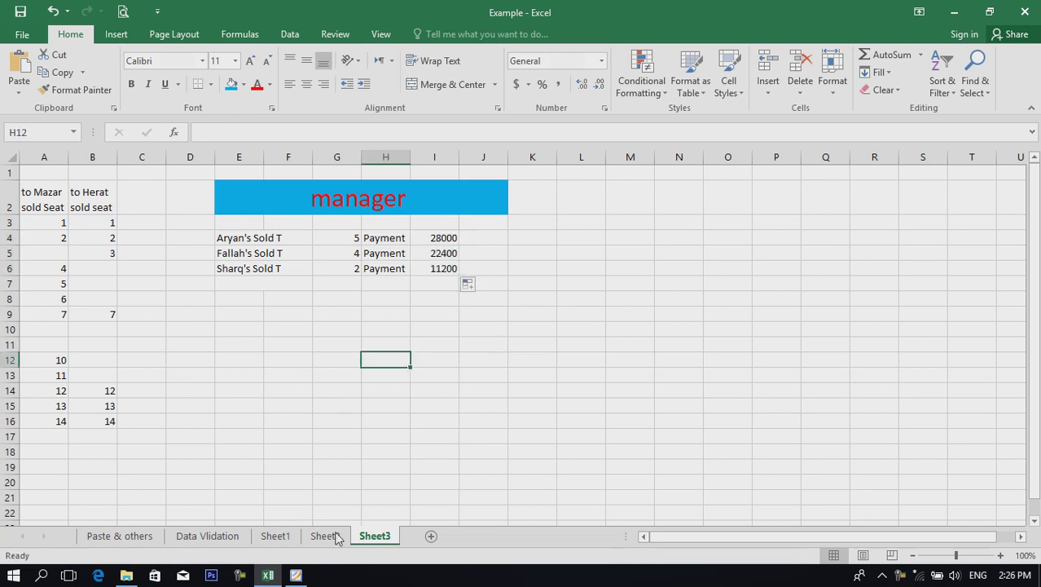
pyautogui.click(325, 536)
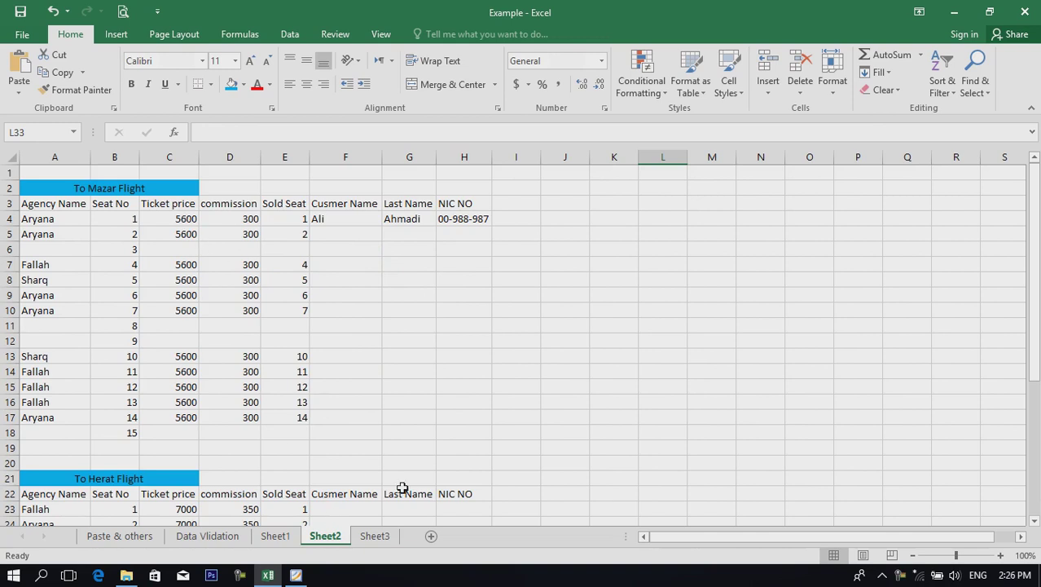
pyautogui.click(375, 536)
# - Enter Commission in J4, widen column J, fill down to J6, and begin a formula in K4
pyautogui.click(484, 238)
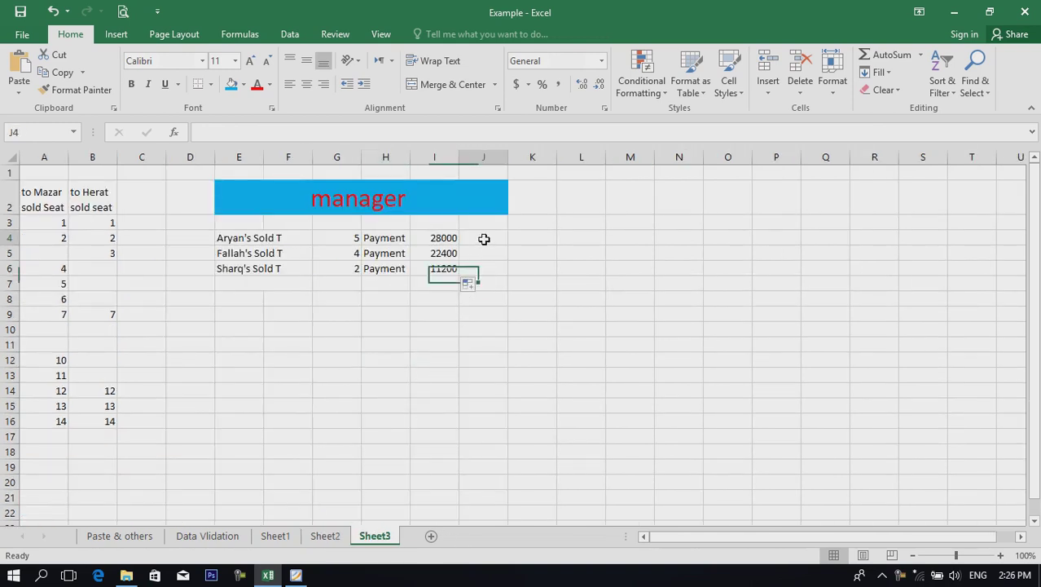
pyautogui.write('Com')
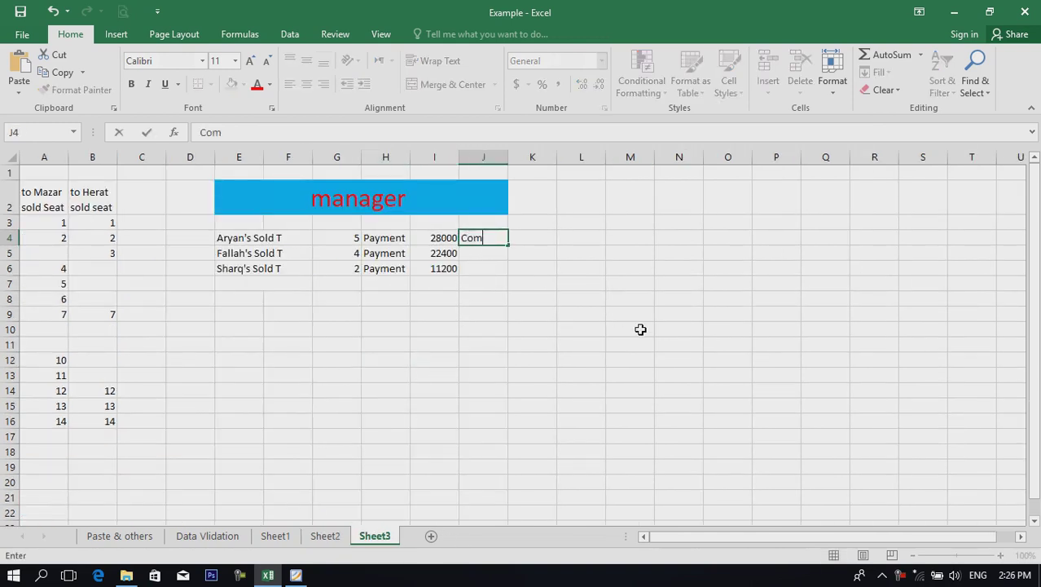
pyautogui.write('missio')
pyautogui.press('Return')
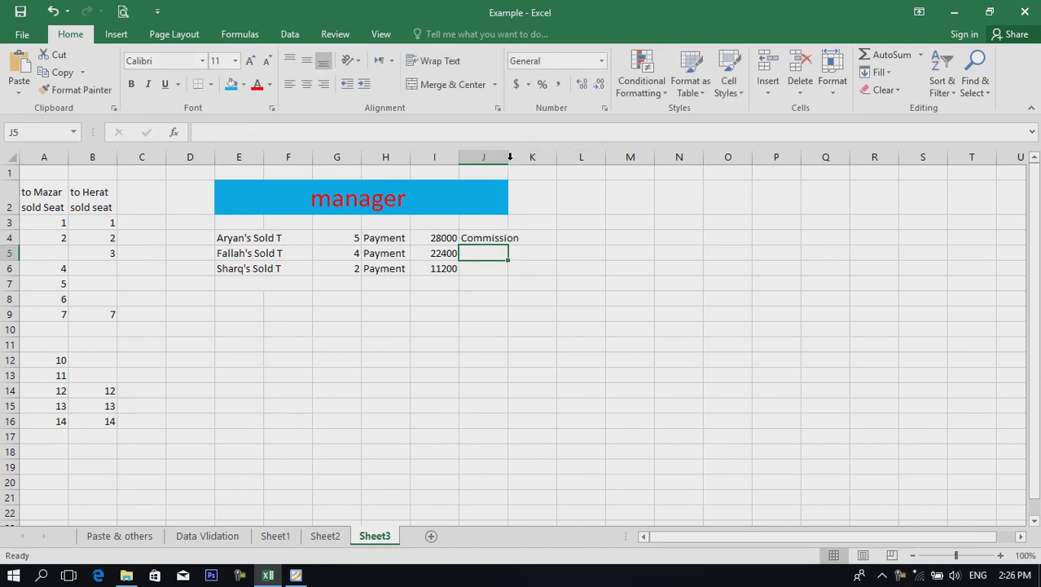
pyautogui.moveTo(510, 157); pyautogui.dragTo(524, 157)
pyautogui.click(491, 298)
pyautogui.click(494, 238)
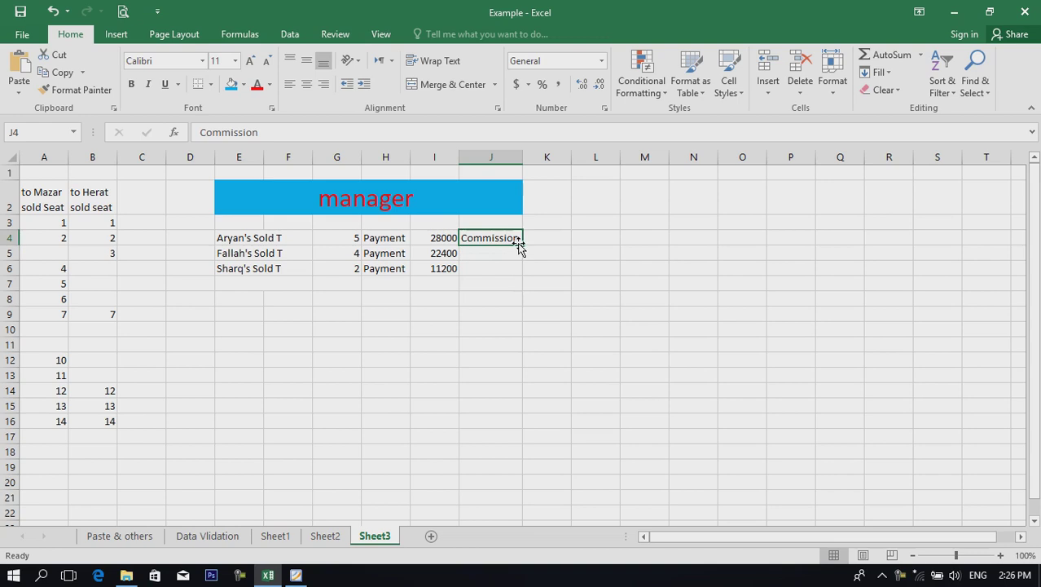
pyautogui.moveTo(524, 246); pyautogui.dragTo(526, 276)
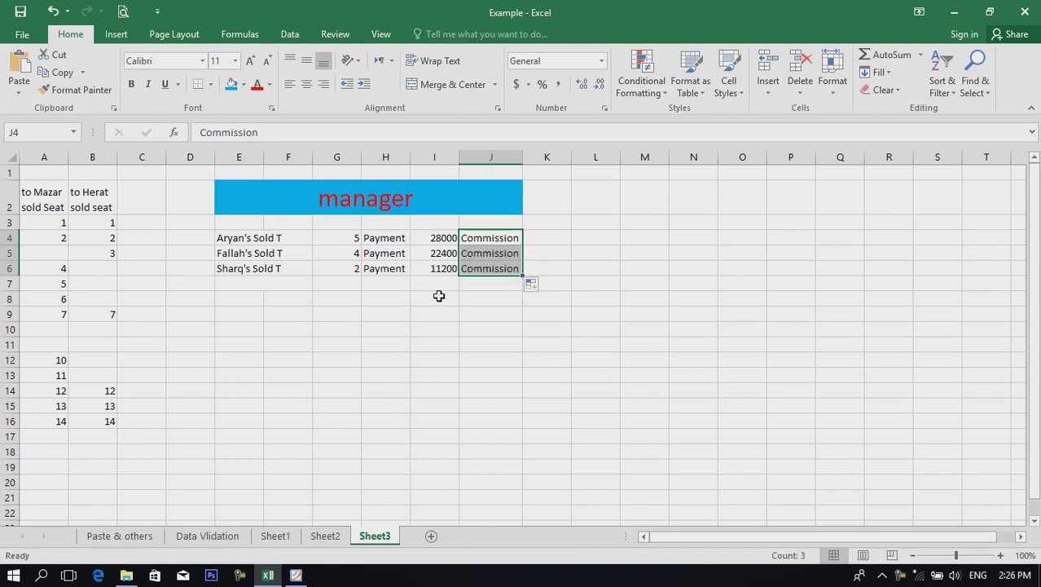
pyautogui.click(583, 268)
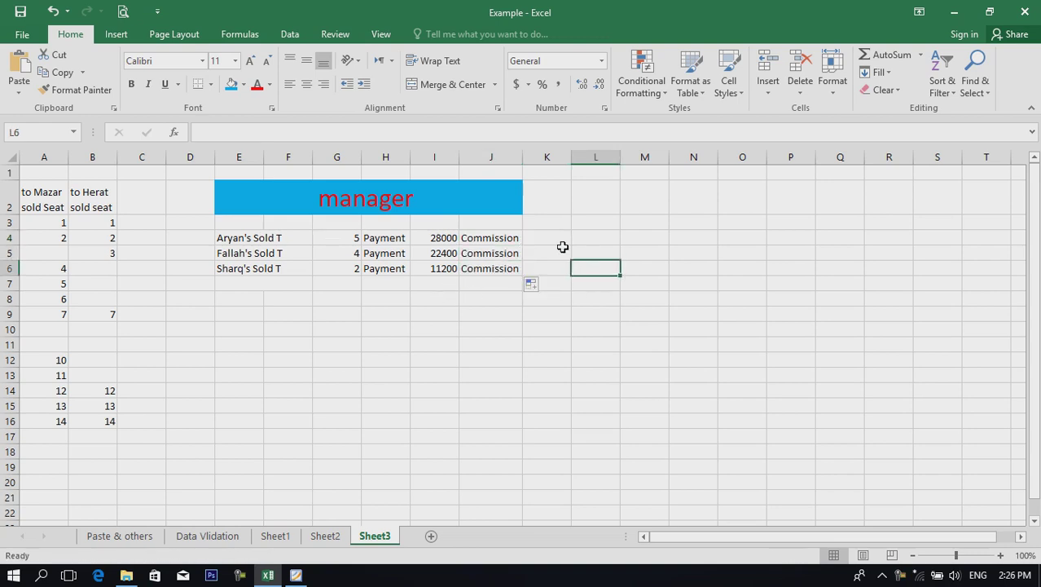
pyautogui.click(555, 238)
pyautogui.write('=')
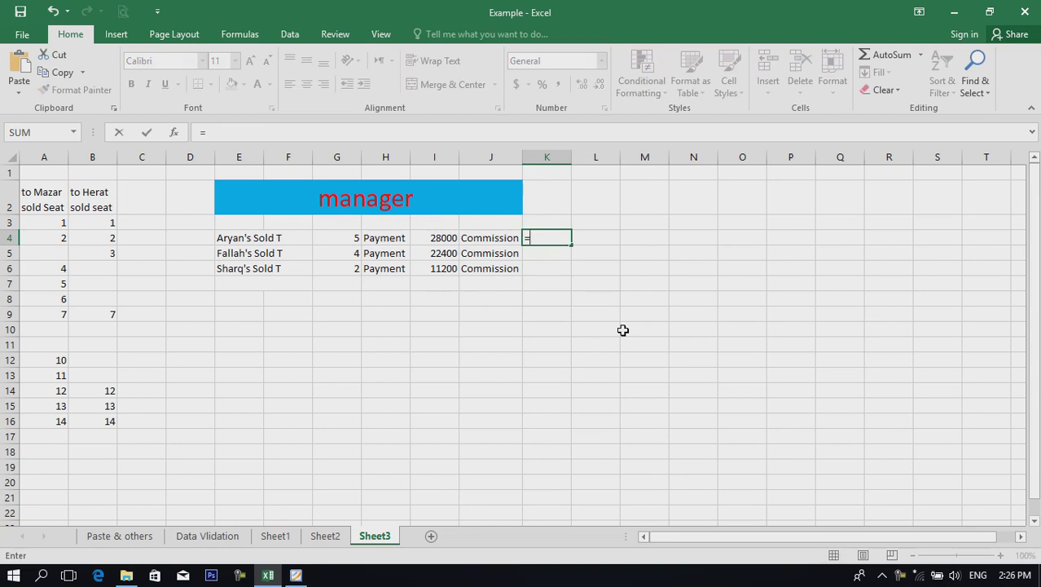
# - Compute commissions in K4:K6 as =G4*300, giving 1500, 1200 and 600
pyautogui.click(354, 239)
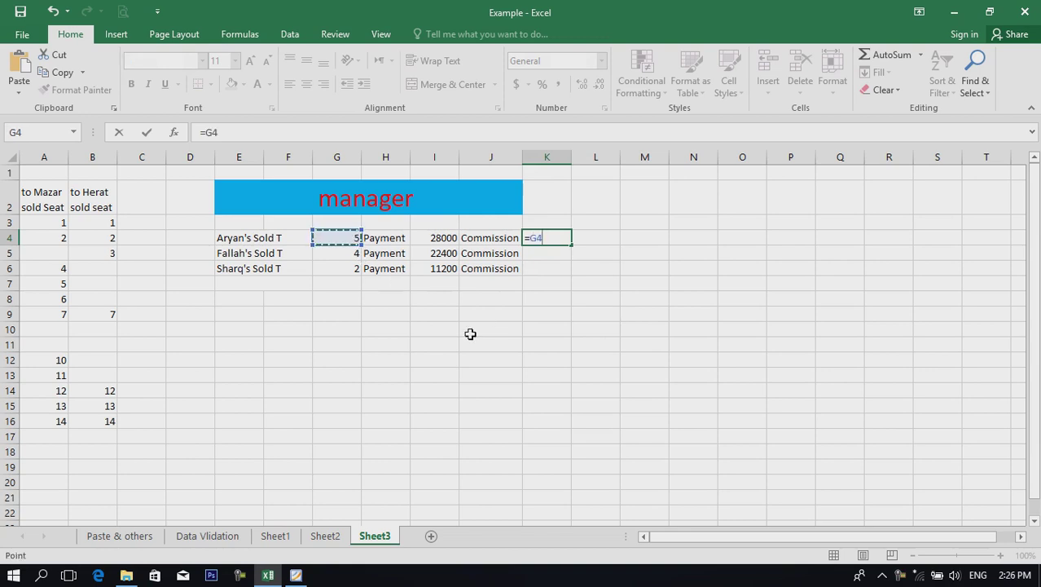
pyautogui.write('*')
pyautogui.press('Return')
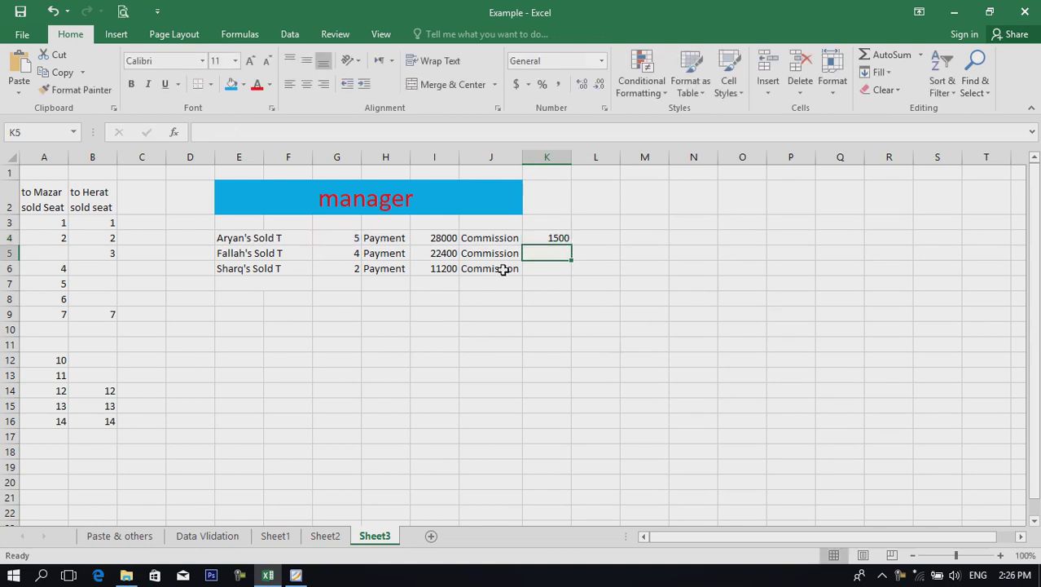
pyautogui.click(560, 239)
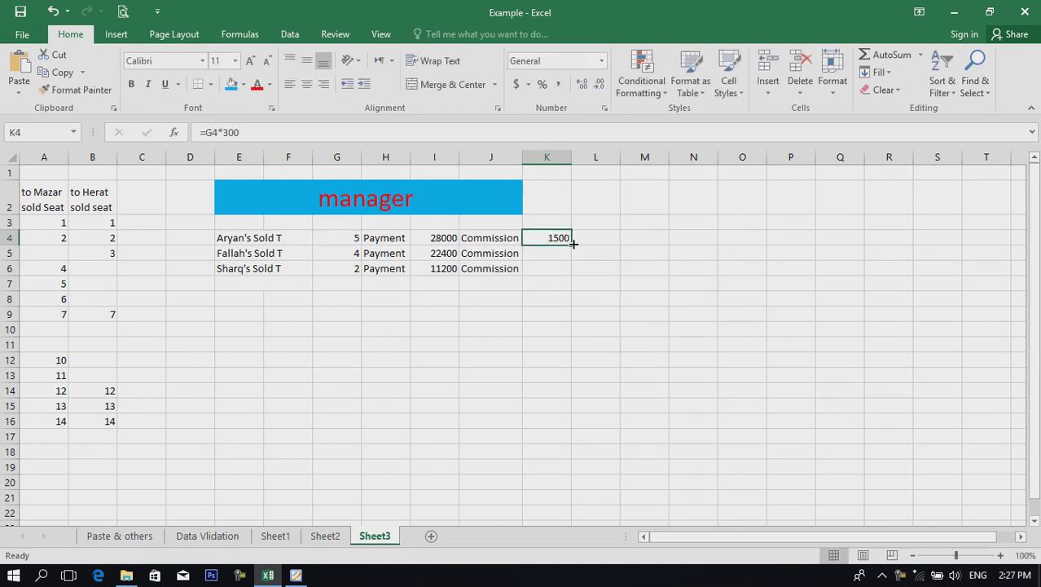
pyautogui.moveTo(571, 247); pyautogui.dragTo(572, 275)
# - Enter 'Net Payment' in L4, autofit column L, and fill the label down to row 6
pyautogui.click(607, 239)
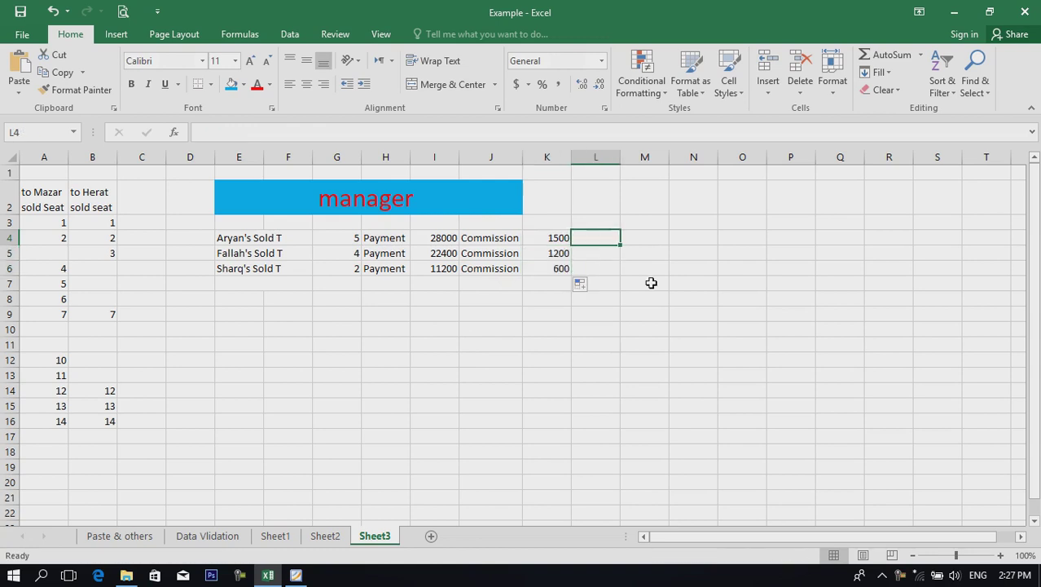
pyautogui.write('Net ')
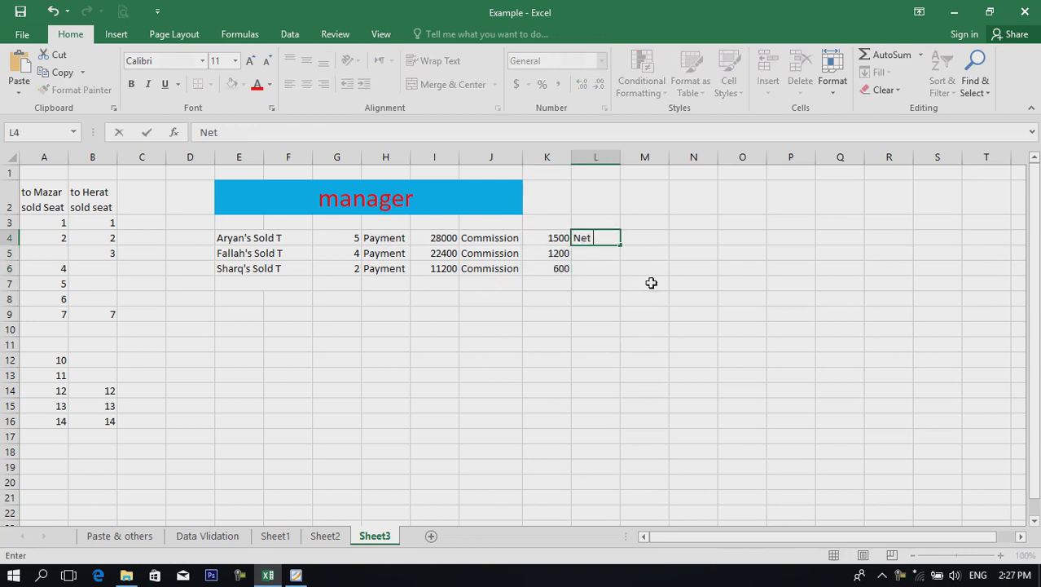
pyautogui.write('Payment')
pyautogui.press('Return')
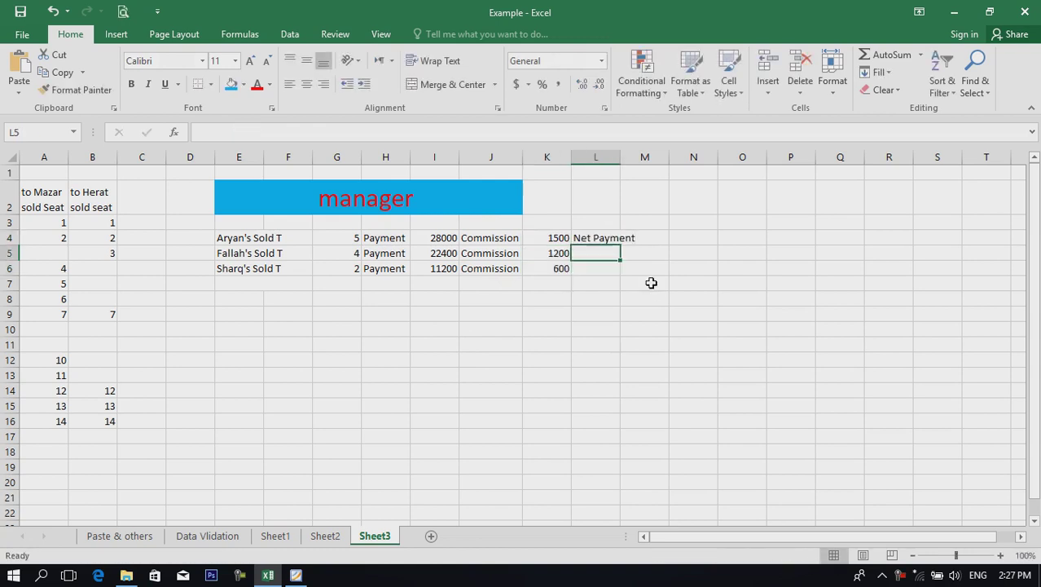
pyautogui.doubleClick(621, 157)
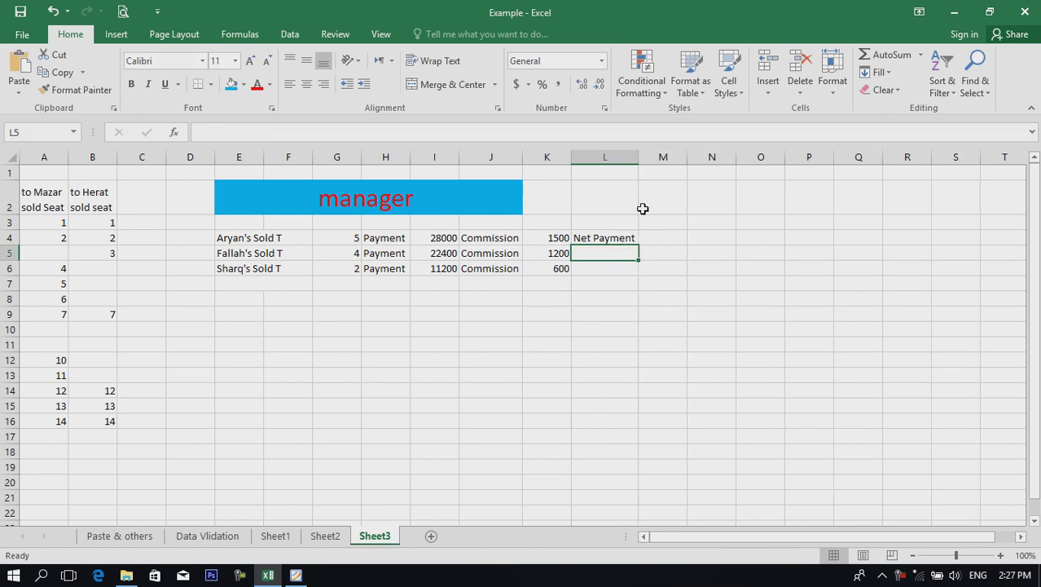
pyautogui.click(609, 238)
pyautogui.moveTo(639, 244); pyautogui.dragTo(649, 276)
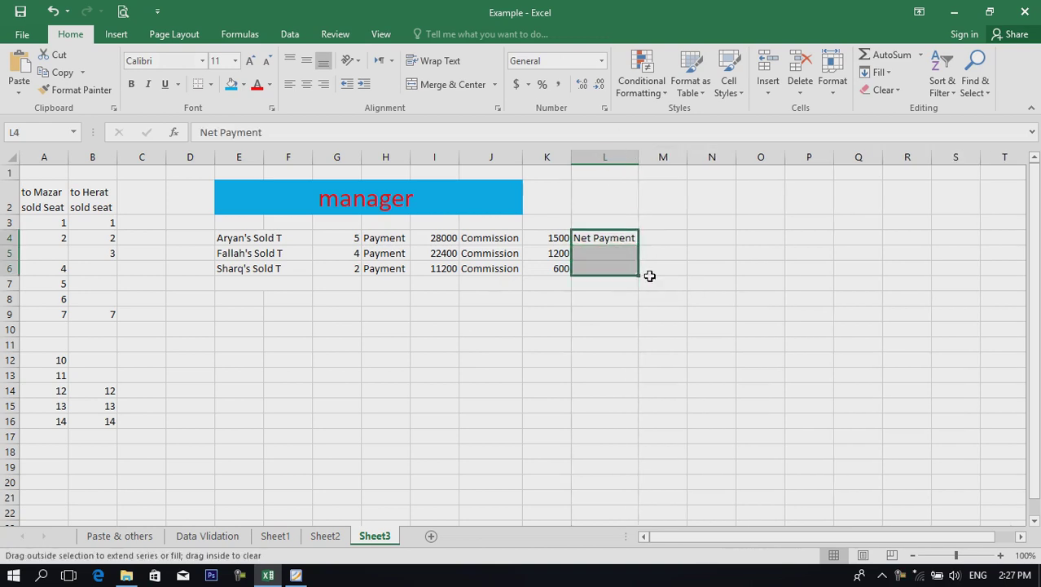
# - Enter =I4-K4 in M4 and fill to M6, giving net payments 26500, 21200 and 10600
pyautogui.click(671, 237)
pyautogui.write('=')
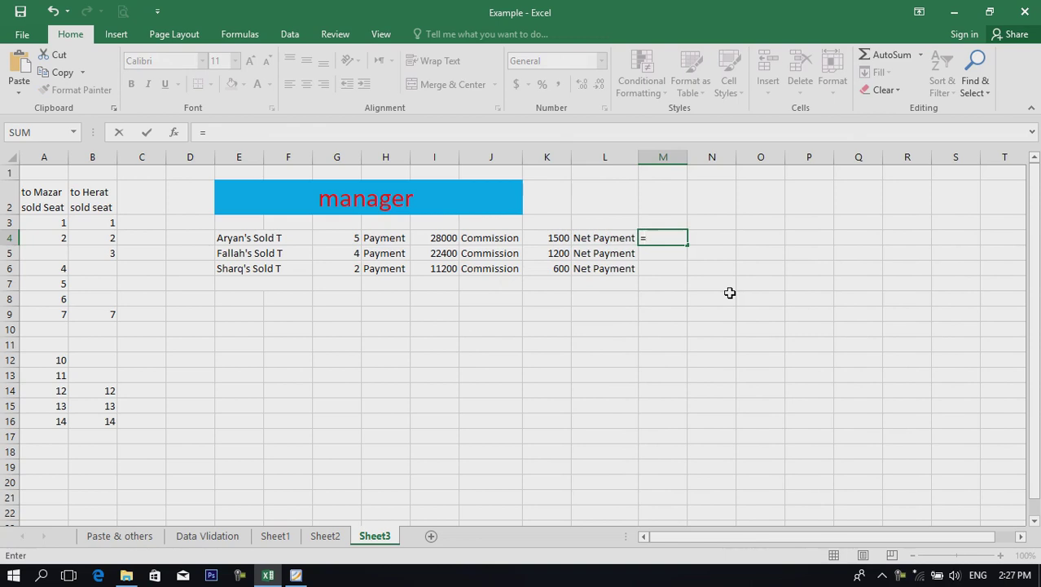
pyautogui.click(445, 237)
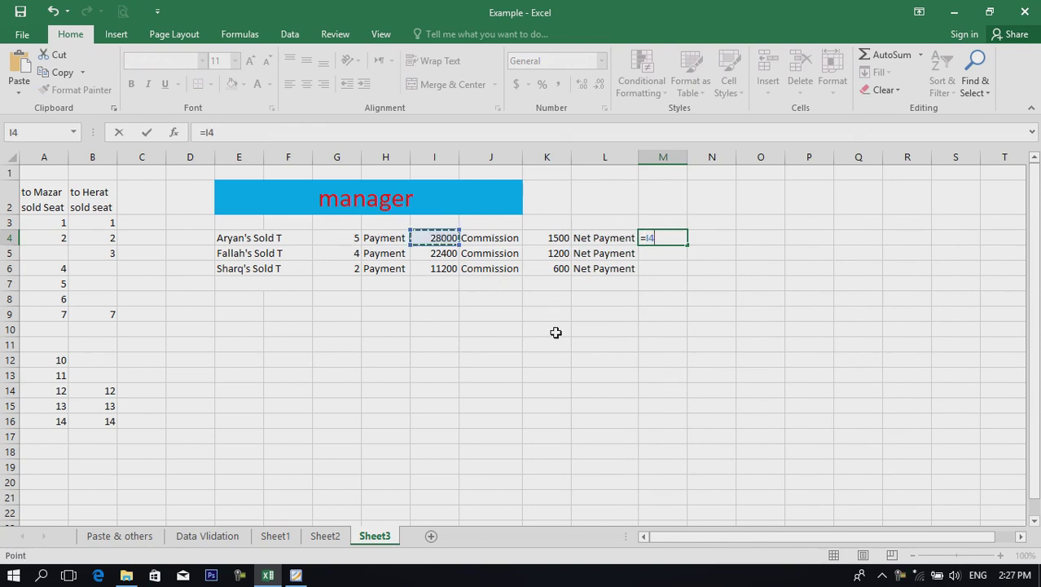
pyautogui.write('-')
pyautogui.click(536, 237)
pyautogui.press('Return')
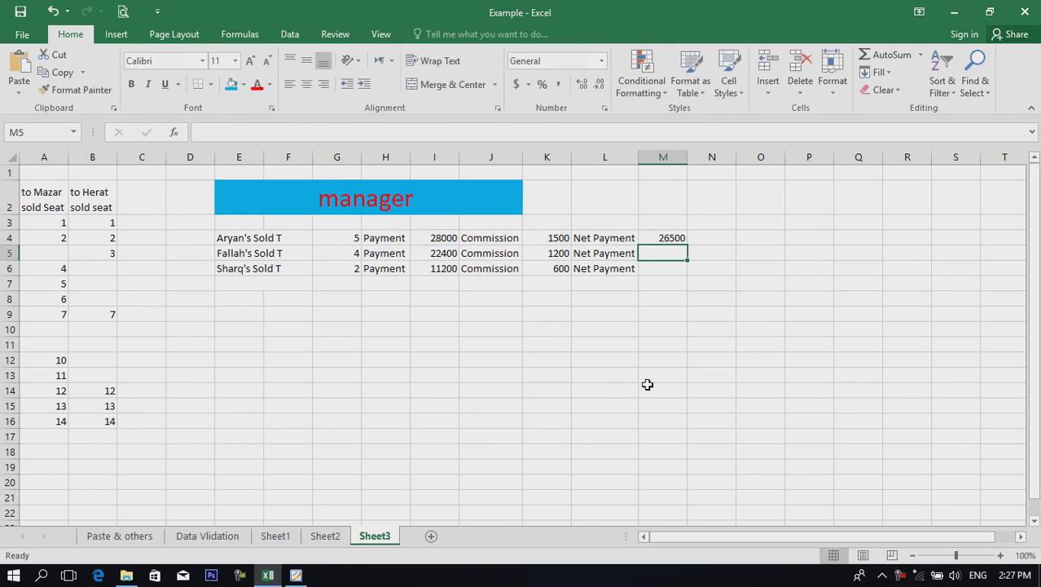
pyautogui.click(670, 238)
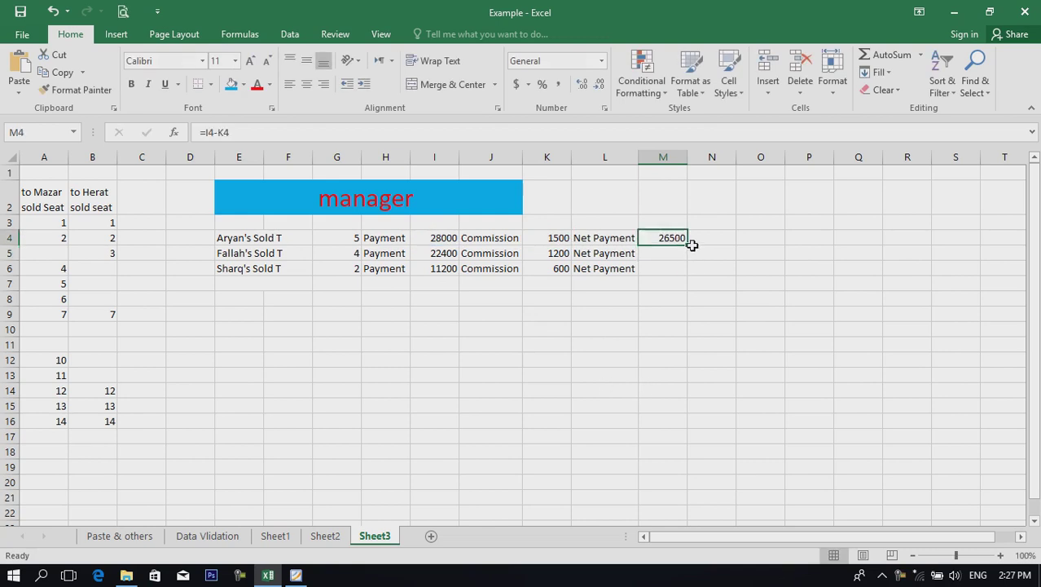
pyautogui.moveTo(688, 248); pyautogui.dragTo(660, 309)
pyautogui.click(538, 344)
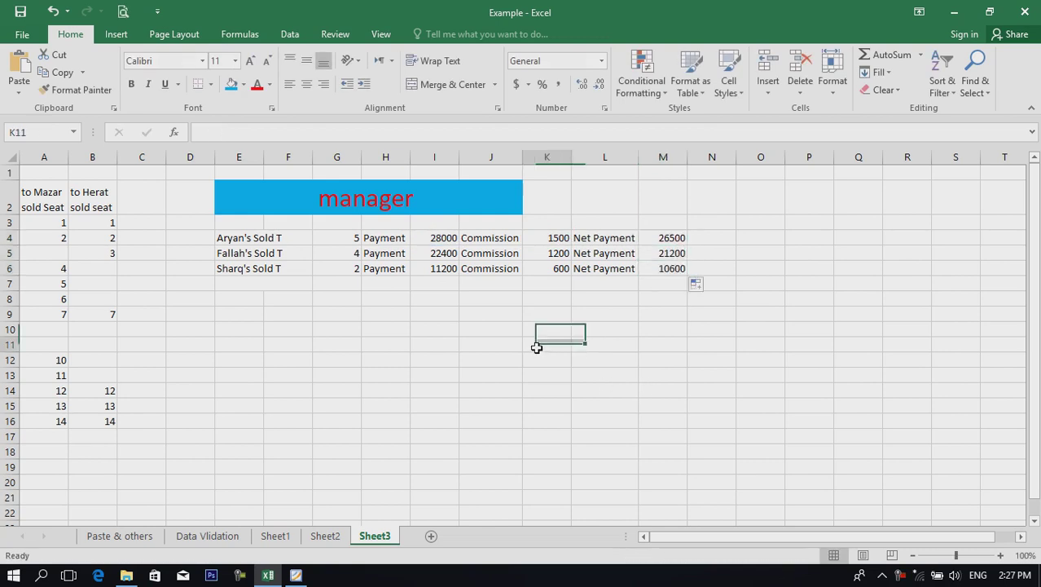
# - Move the agency table E4:M6 down one row, accepting the overwrite warning
pyautogui.moveTo(232, 242); pyautogui.dragTo(673, 270)
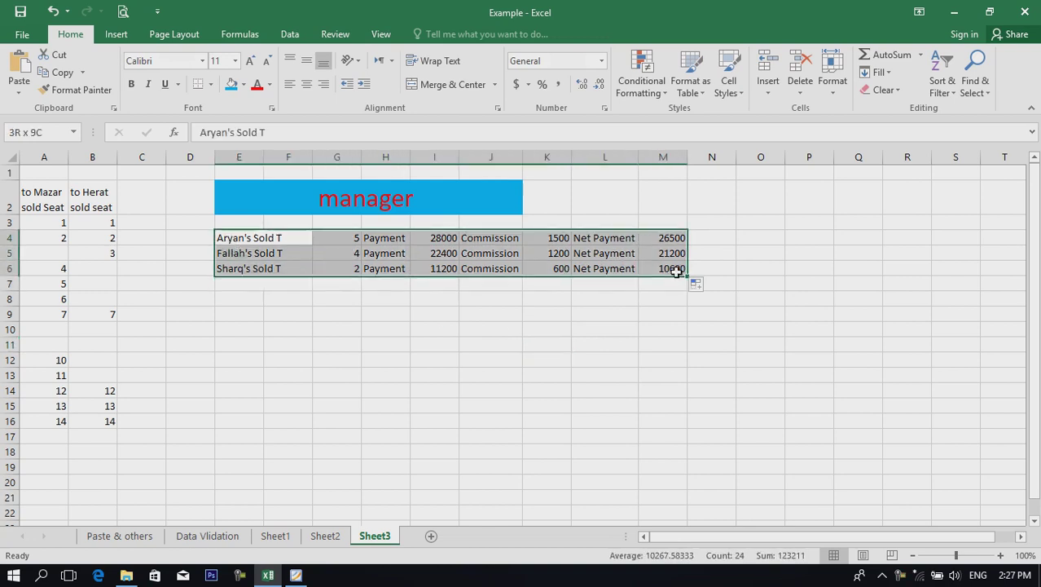
pyautogui.moveTo(584, 281); pyautogui.dragTo(583, 296)
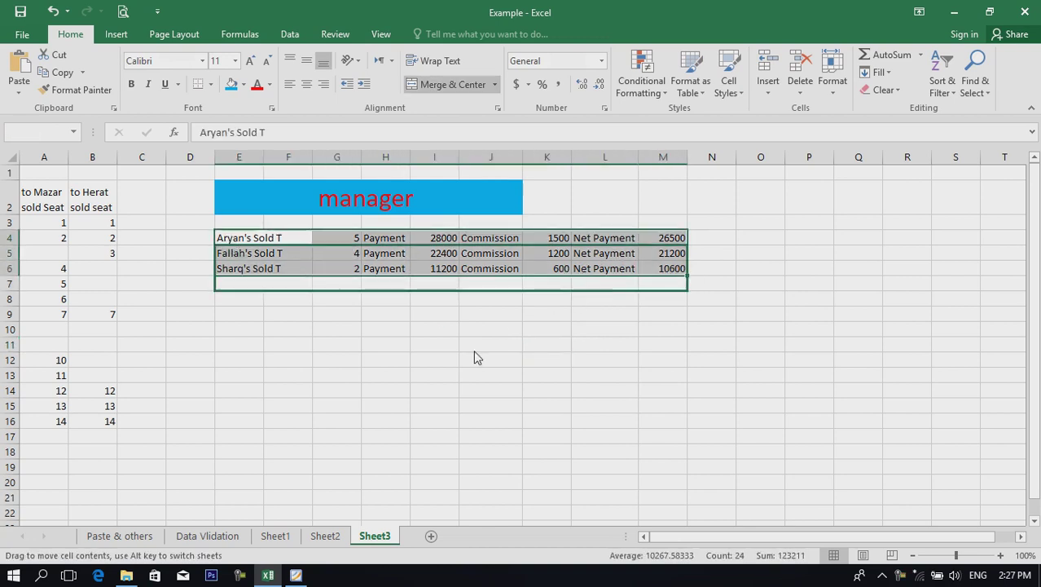
pyautogui.click(500, 335)
pyautogui.click(444, 369)
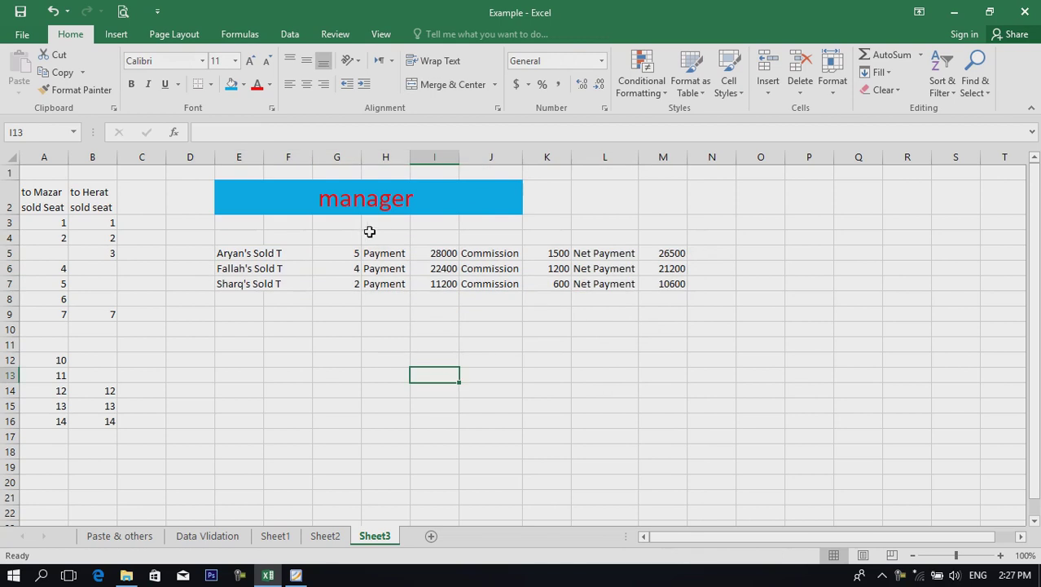
pyautogui.moveTo(359, 235); pyautogui.dragTo(426, 234)
pyautogui.moveTo(434, 359); pyautogui.dragTo(440, 331)
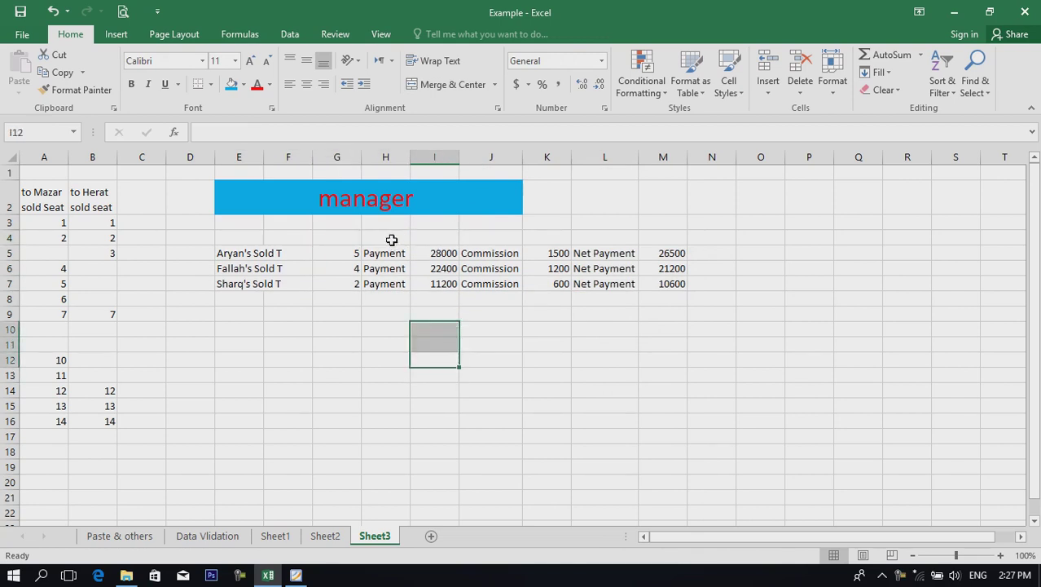
# - Merge and center H4:J4 as a 'To Mazar' heading with blue fill
pyautogui.moveTo(381, 238); pyautogui.dragTo(481, 237)
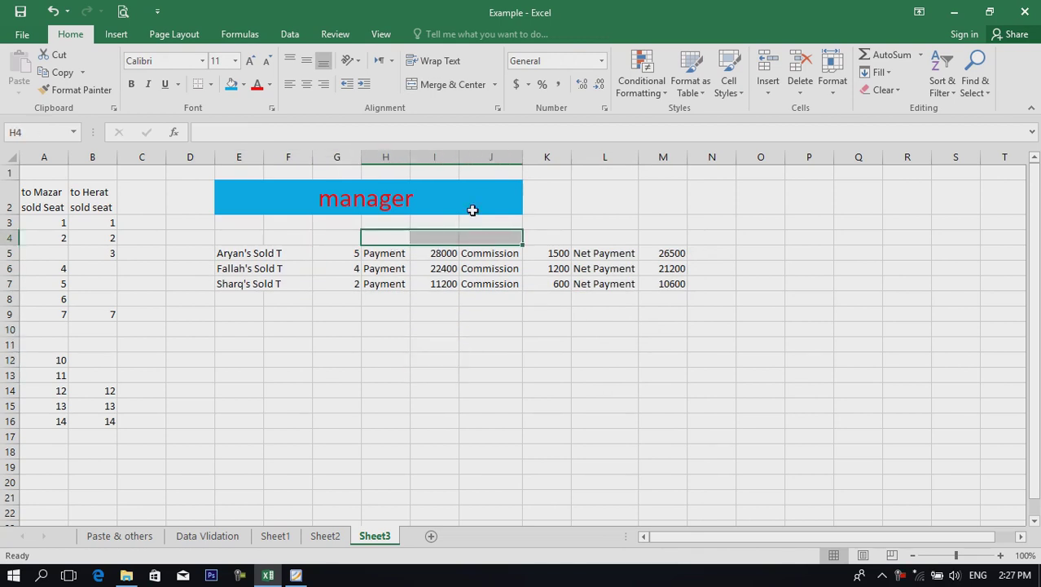
pyautogui.click(427, 86)
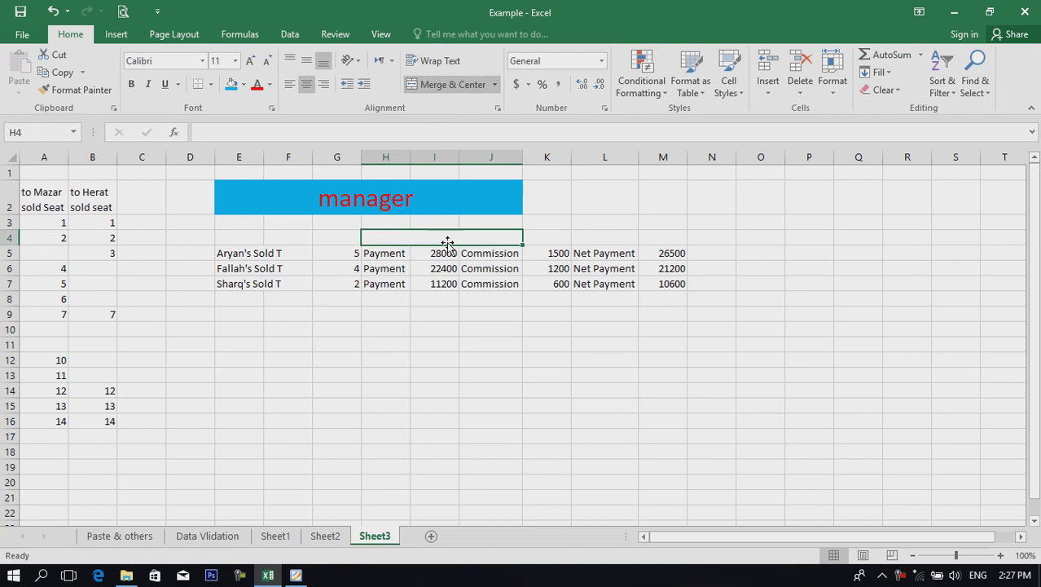
pyautogui.write('Tot')
pyautogui.write(' Mazar')
pyautogui.press('Return')
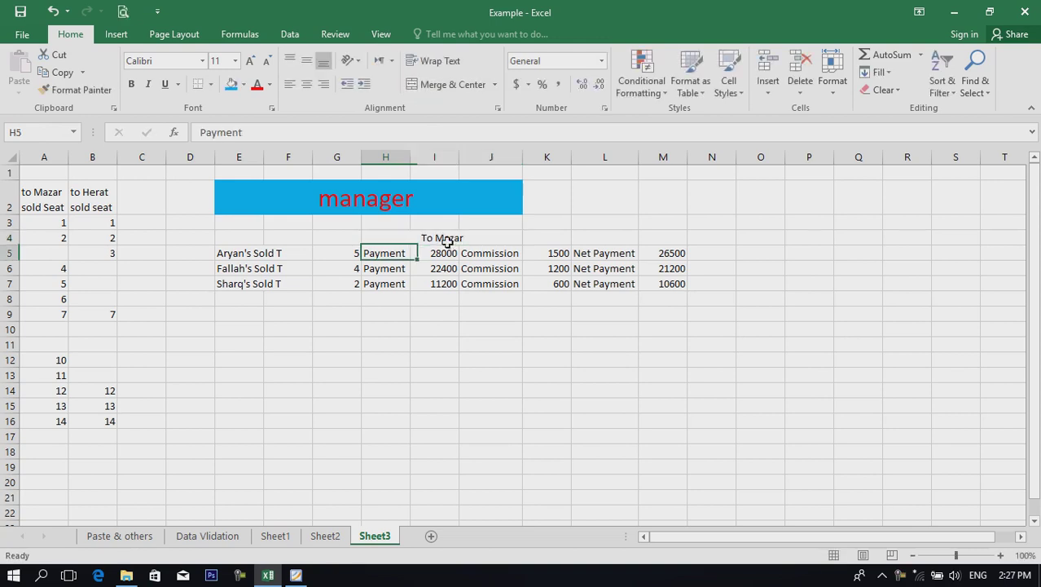
pyautogui.click(447, 236)
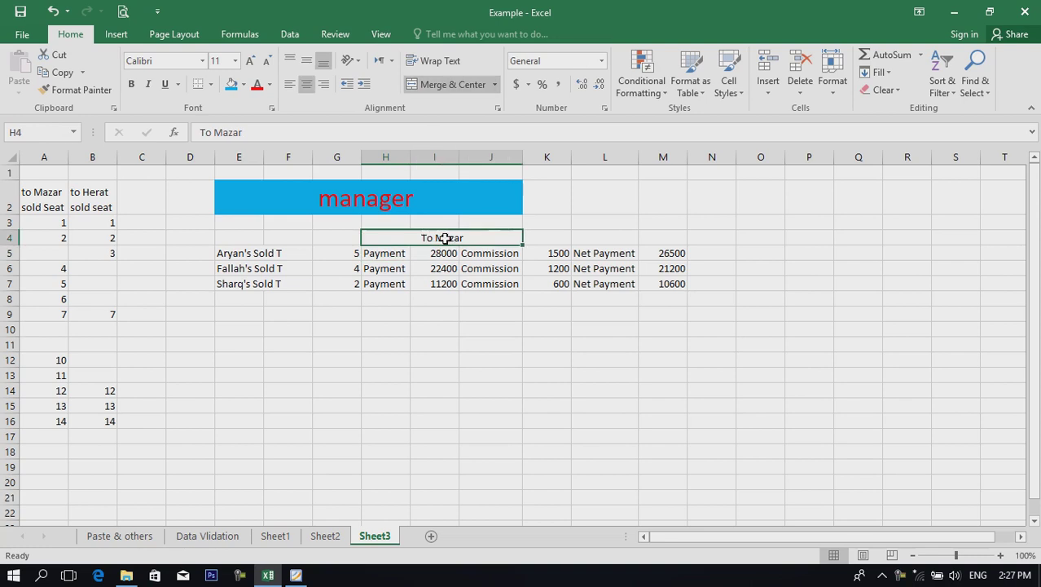
pyautogui.click(232, 86)
pyautogui.click(491, 408)
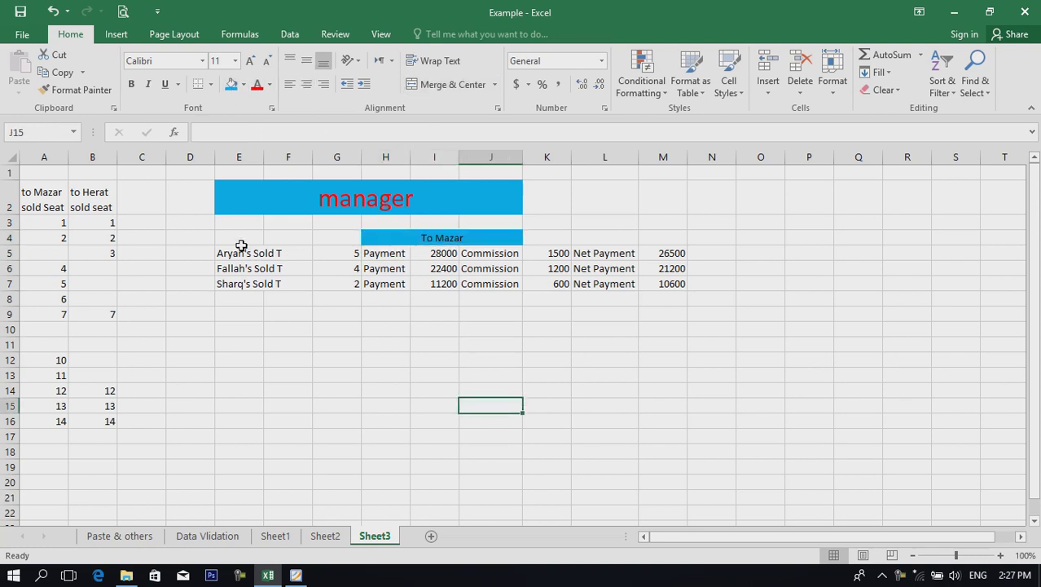
pyautogui.moveTo(241, 245); pyautogui.dragTo(664, 283)
# - Copy the To Mazar report block down to rows 9–12
pyautogui.moveTo(579, 295); pyautogui.dragTo(590, 366)
pyautogui.moveTo(515, 374); pyautogui.dragTo(512, 450)
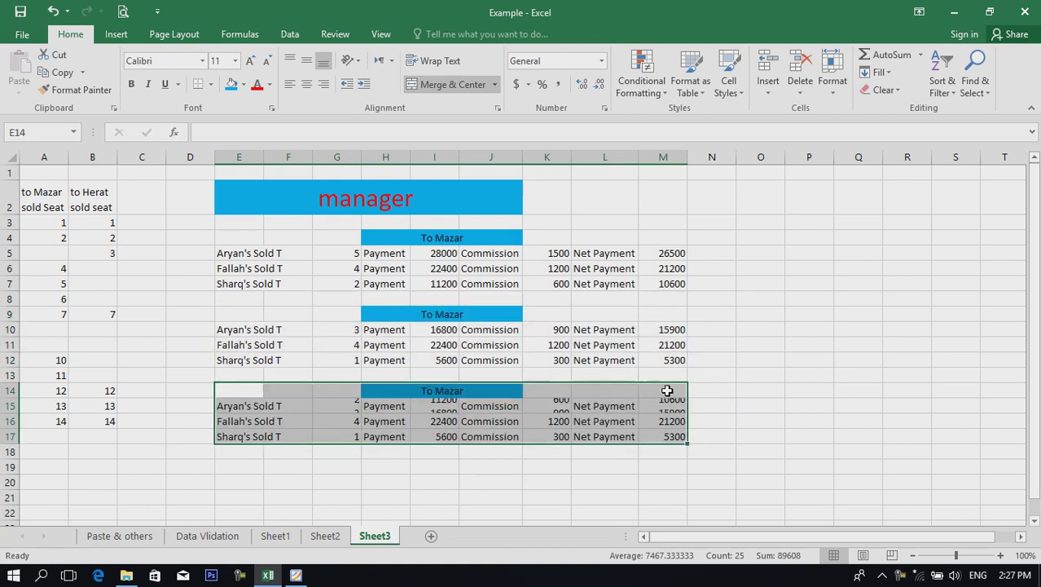
pyautogui.click(789, 350)
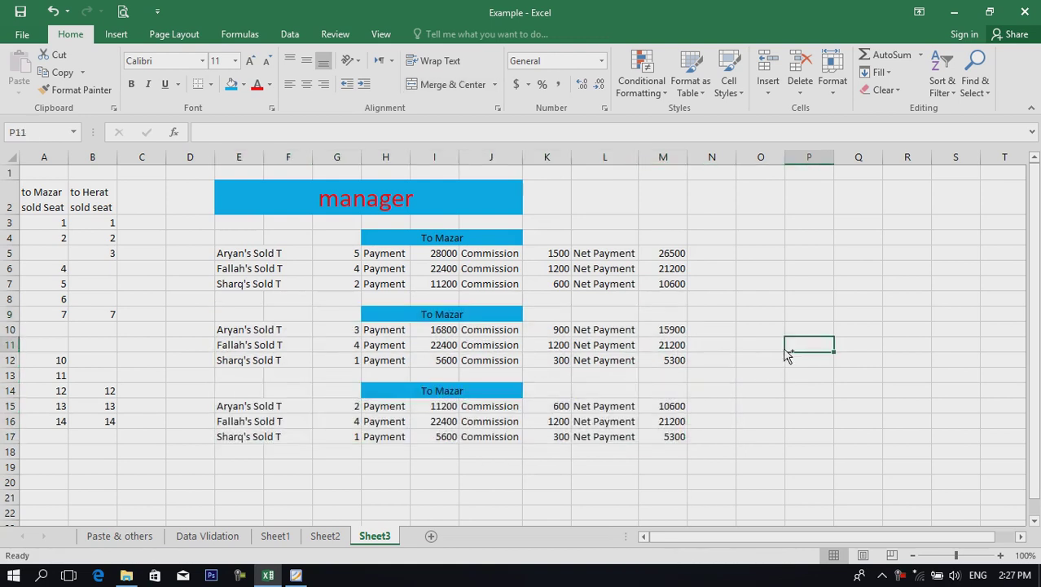
pyautogui.hotkey('ctrl', 'z')
pyautogui.hotkey('ctrl', 'z')
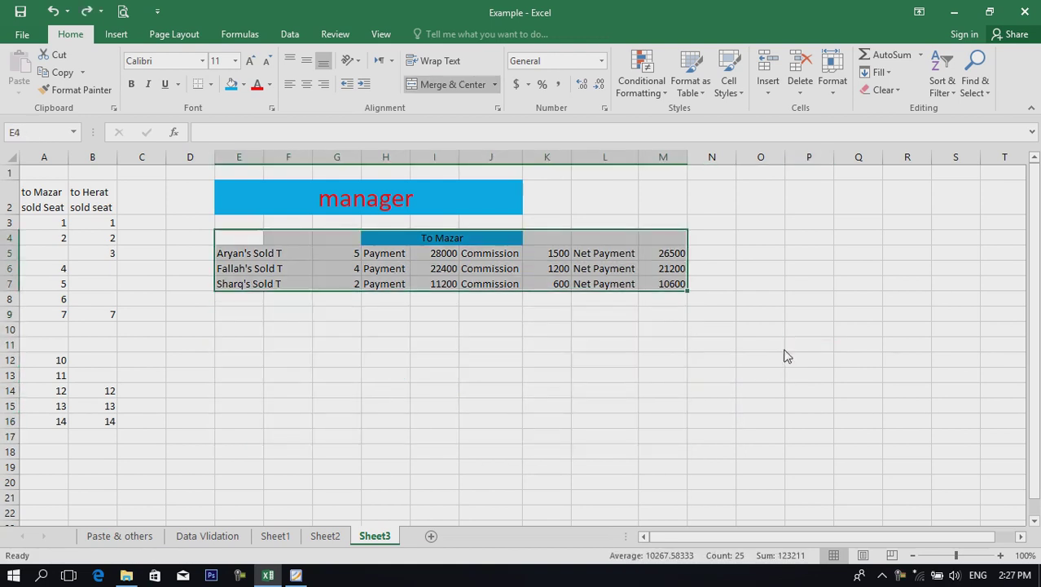
pyautogui.hotkey('ctrl', 'y')
# - Change the copied block's heading from 'To Mazar' to 'To Herat'
pyautogui.click(435, 375)
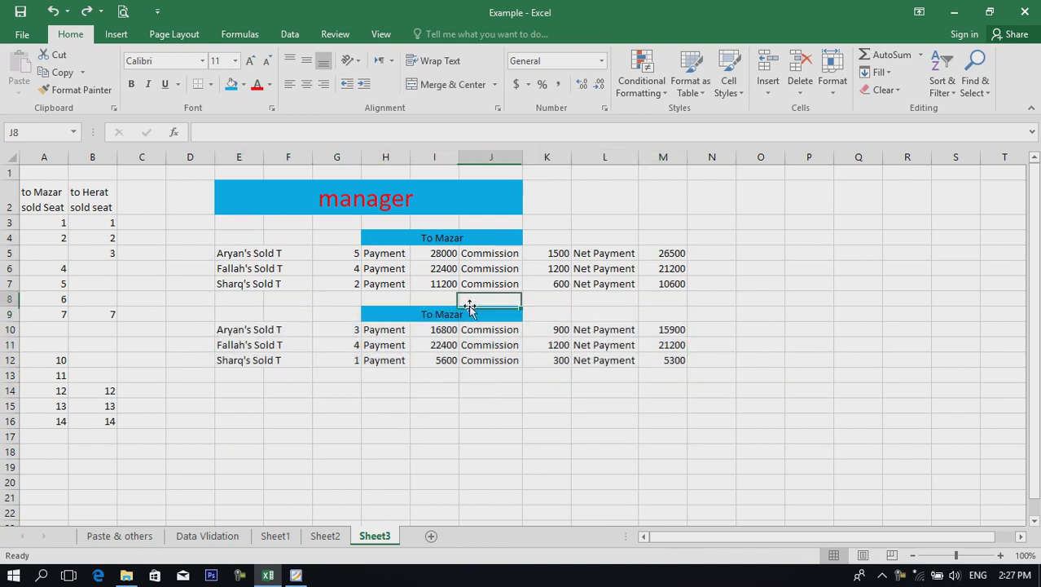
pyautogui.doubleClick(457, 314)
pyautogui.press('BackSpace')
pyautogui.press('BackSpace')
pyautogui.press('BackSpace')
pyautogui.press('BackSpace')
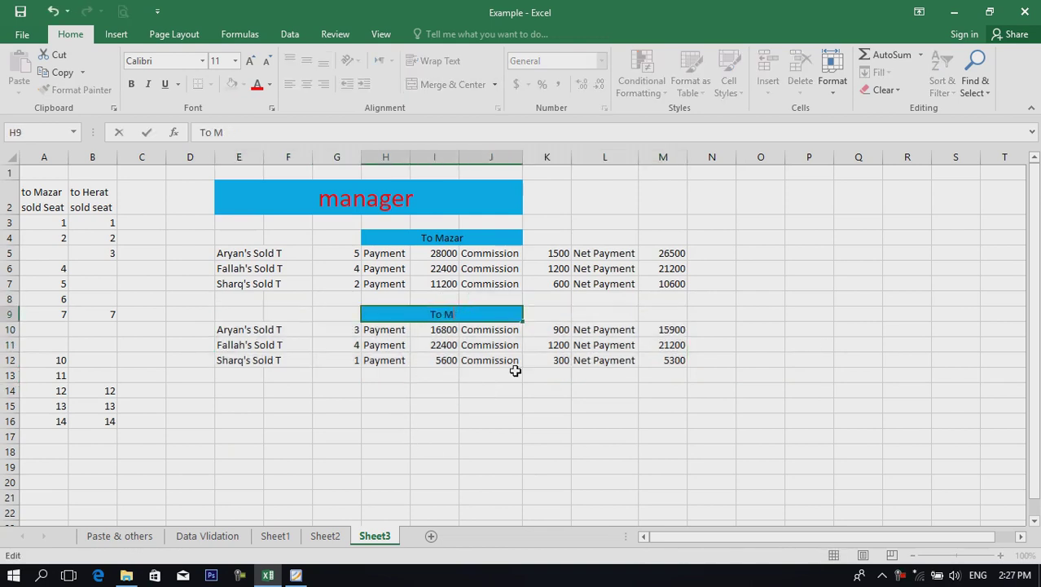
pyautogui.write('Heatrat')
pyautogui.press('Return')
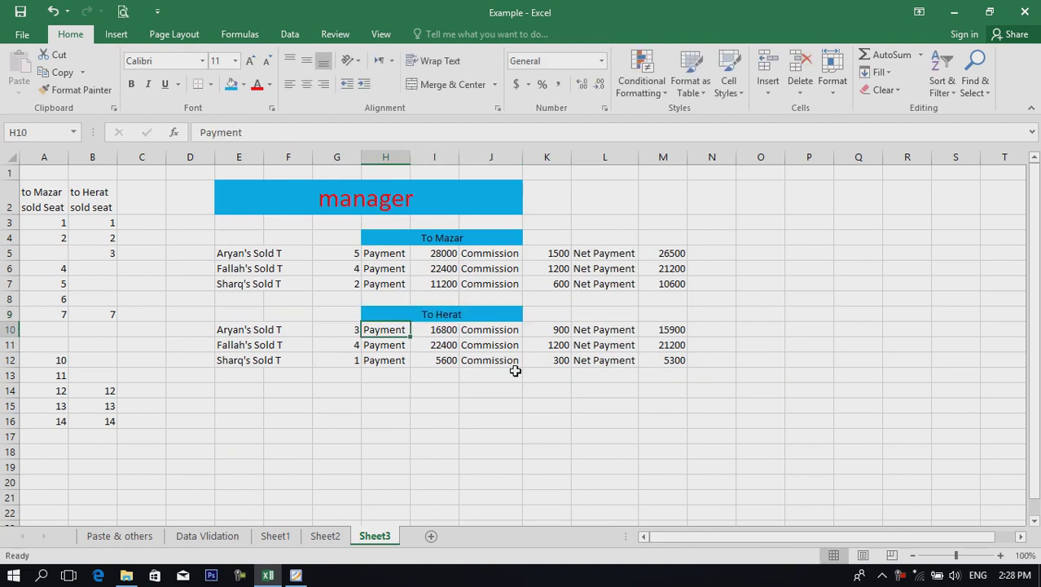
# - Clear the three seat counts copied into the To Herat block
pyautogui.click(352, 342)
pyautogui.click(347, 330)
pyautogui.click(340, 359)
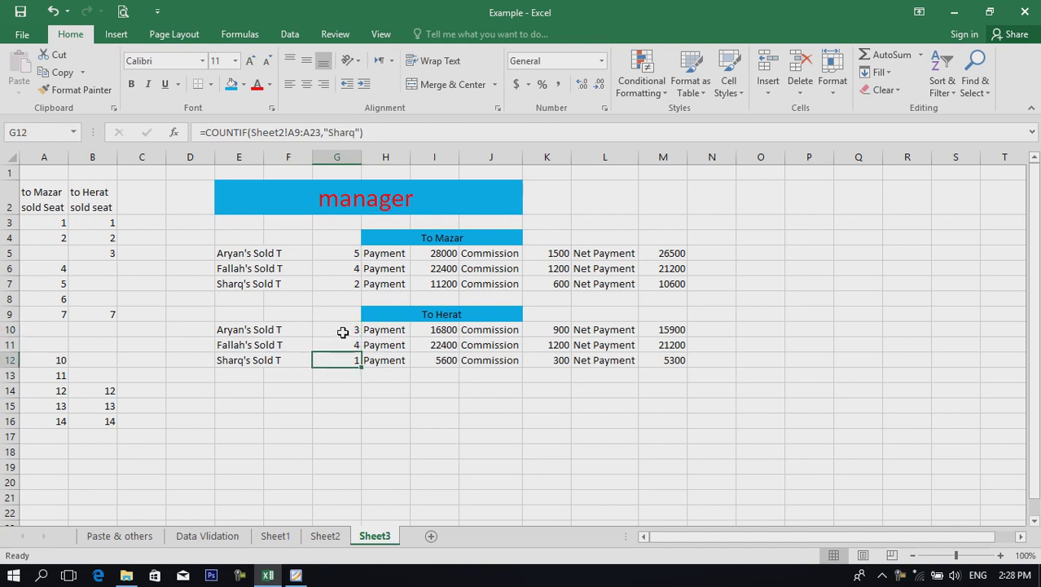
pyautogui.doubleClick(342, 332)
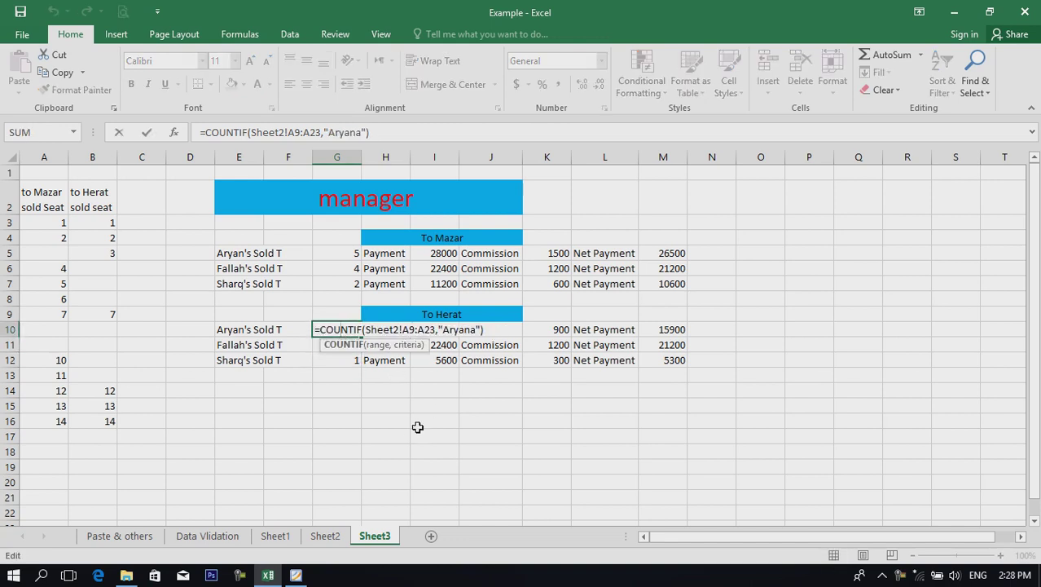
pyautogui.click(384, 420)
pyautogui.moveTo(348, 330); pyautogui.dragTo(347, 360)
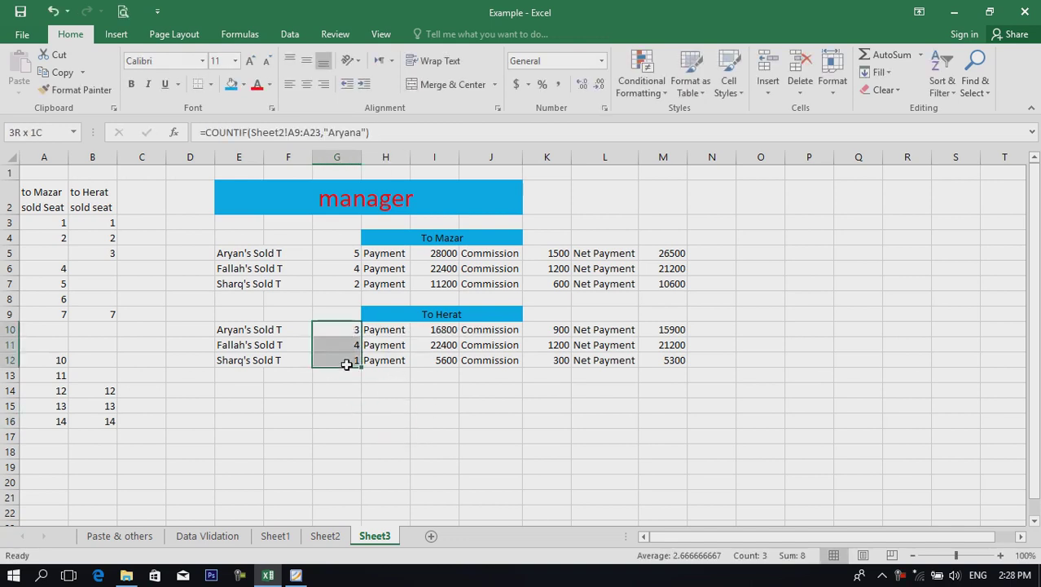
pyautogui.press('Delete')
pyautogui.click(431, 406)
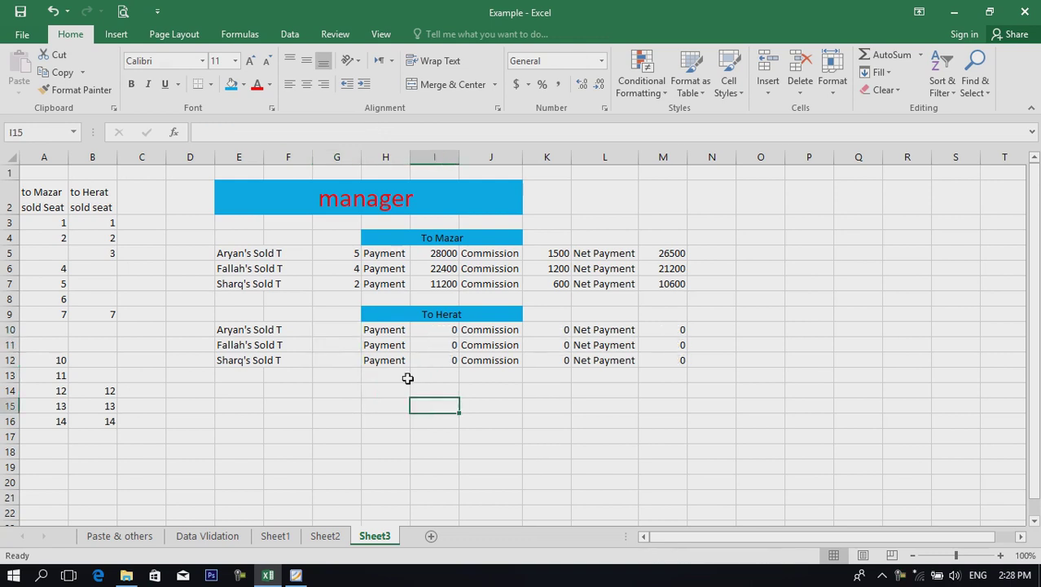
# - Count Aryana's Herat seats in G10 with =COUNTIF(Sheet2!A23:A37,"Aryana")
pyautogui.click(339, 329)
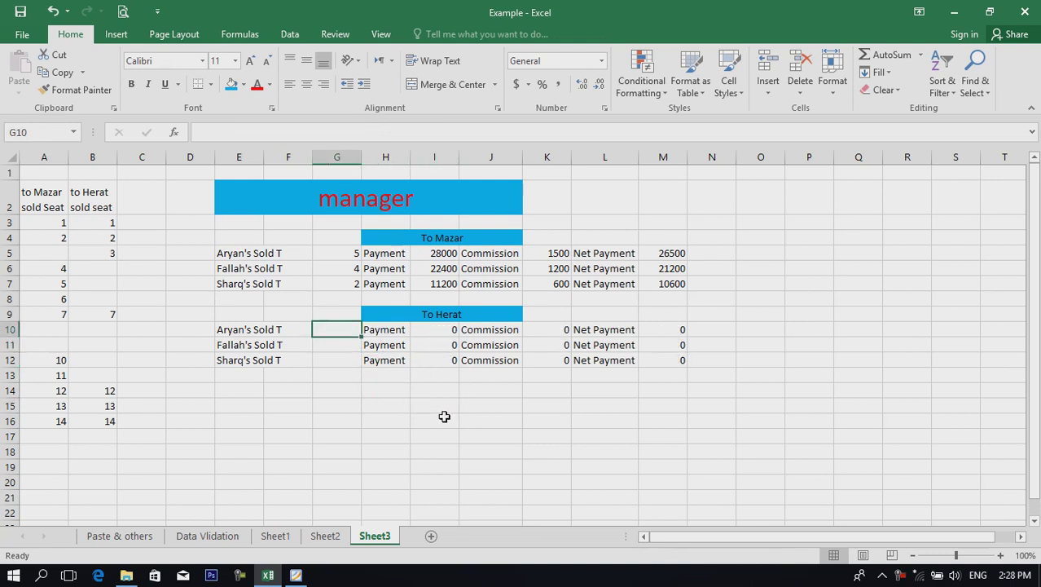
pyautogui.write('=')
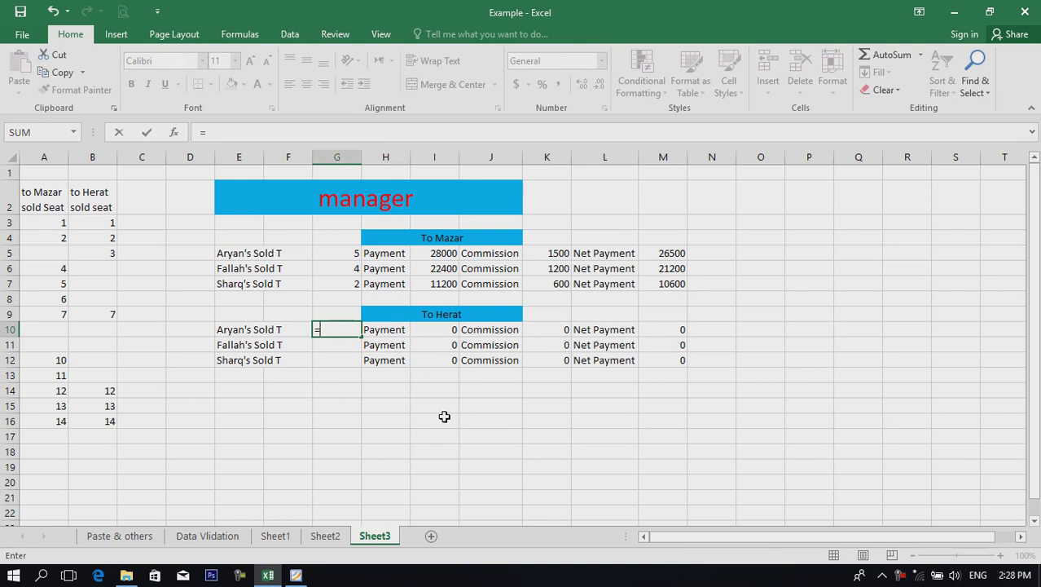
pyautogui.write('countif(')
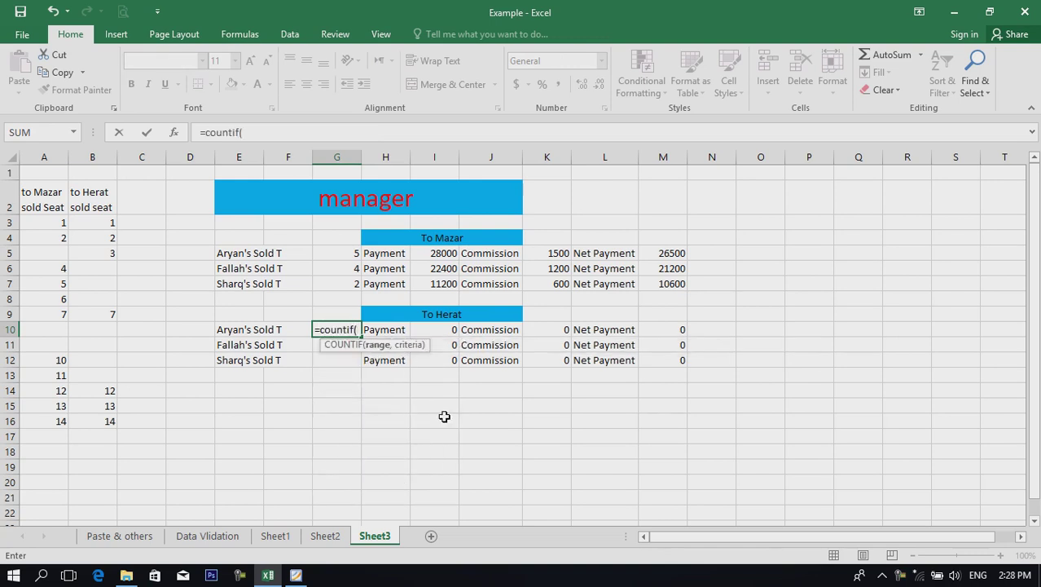
pyautogui.click(325, 535)
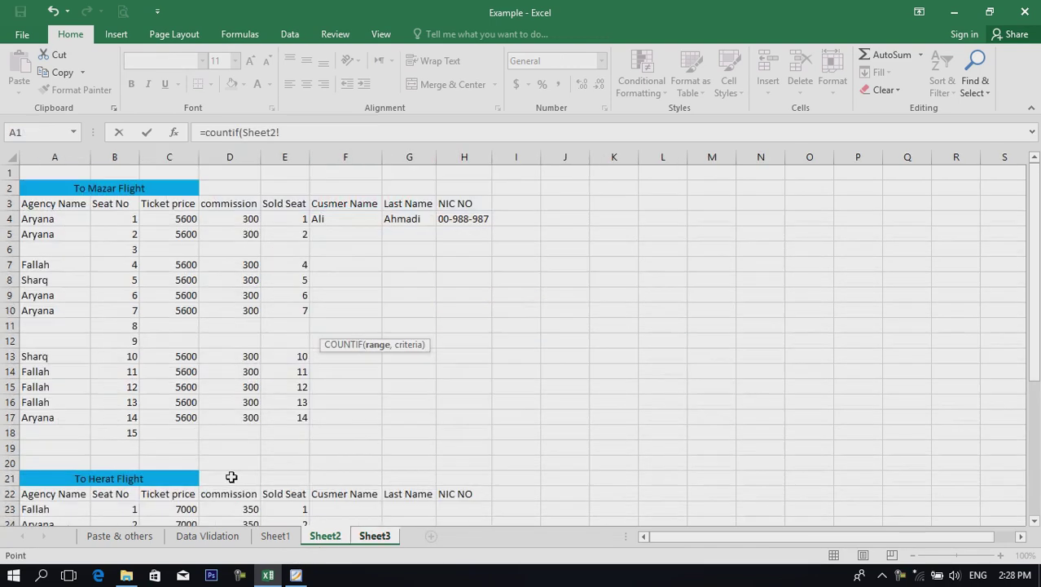
pyautogui.moveTo(1033, 269); pyautogui.dragTo(1033, 283)
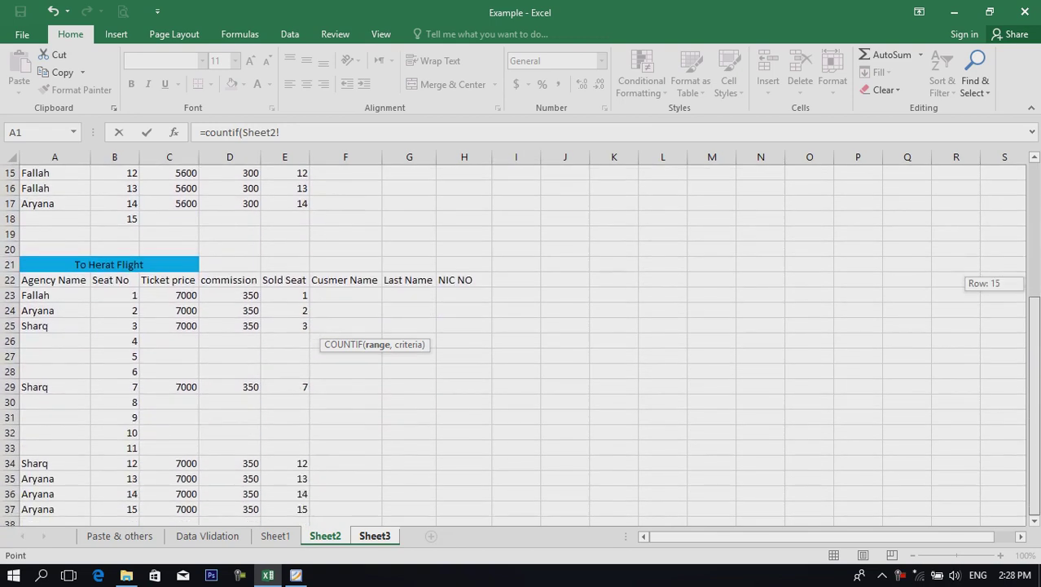
pyautogui.moveTo(39, 295); pyautogui.dragTo(32, 509)
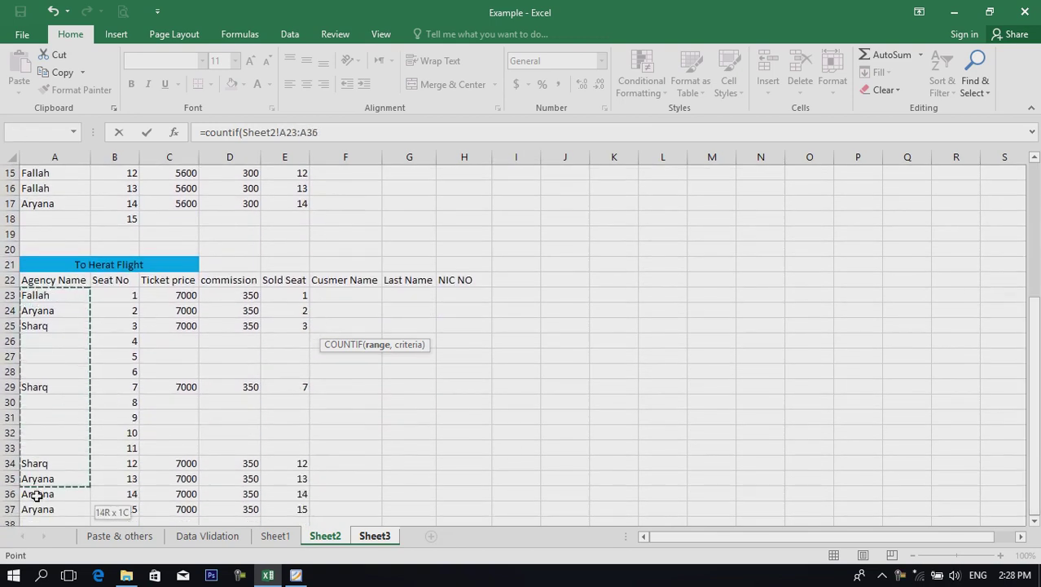
pyautogui.write(',"Aryana')
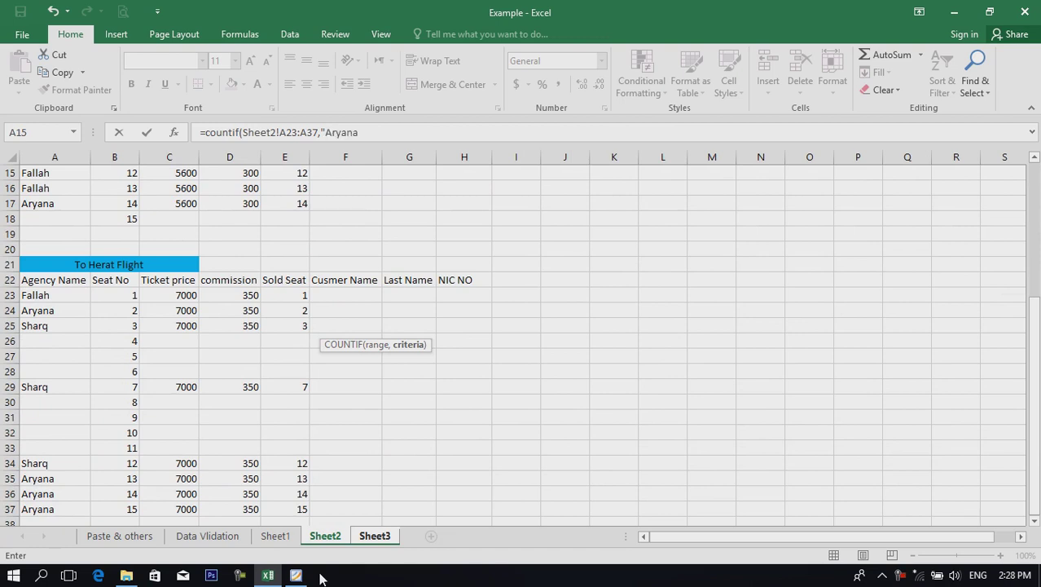
pyautogui.press('Return')
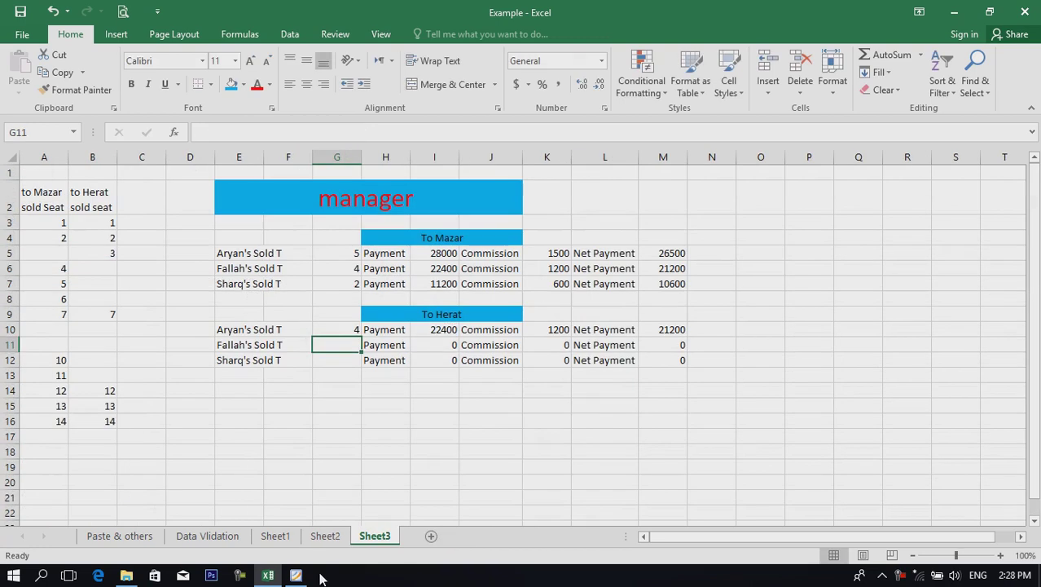
# - Copy the Aryana COUNTIF formula into the Fallah and Sharq seat-count cells G11 and G12
pyautogui.write('=co')
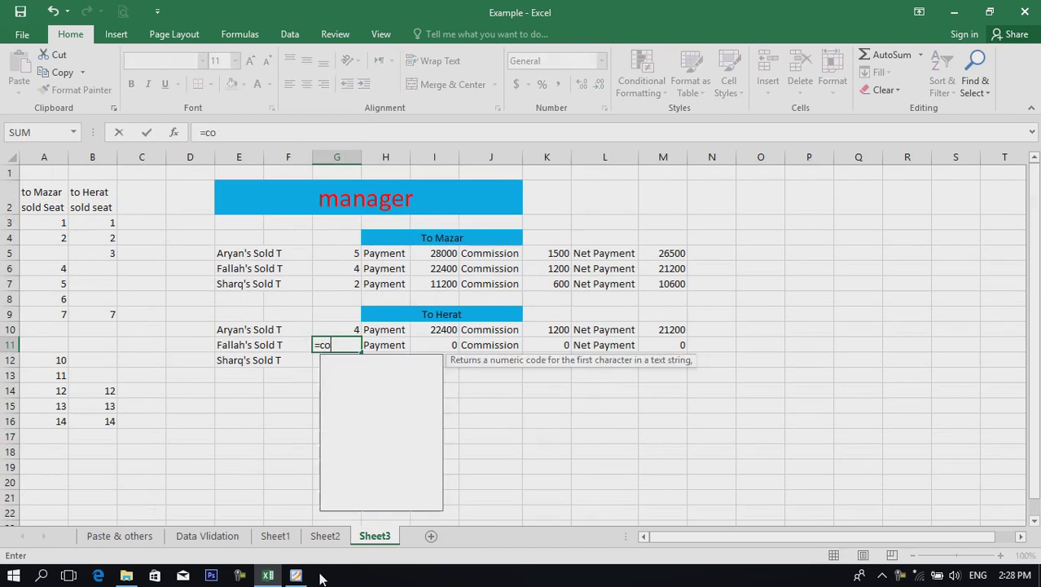
pyautogui.write('unt')
pyautogui.press('BackSpace')
pyautogui.press('BackSpace')
pyautogui.press('BackSpace')
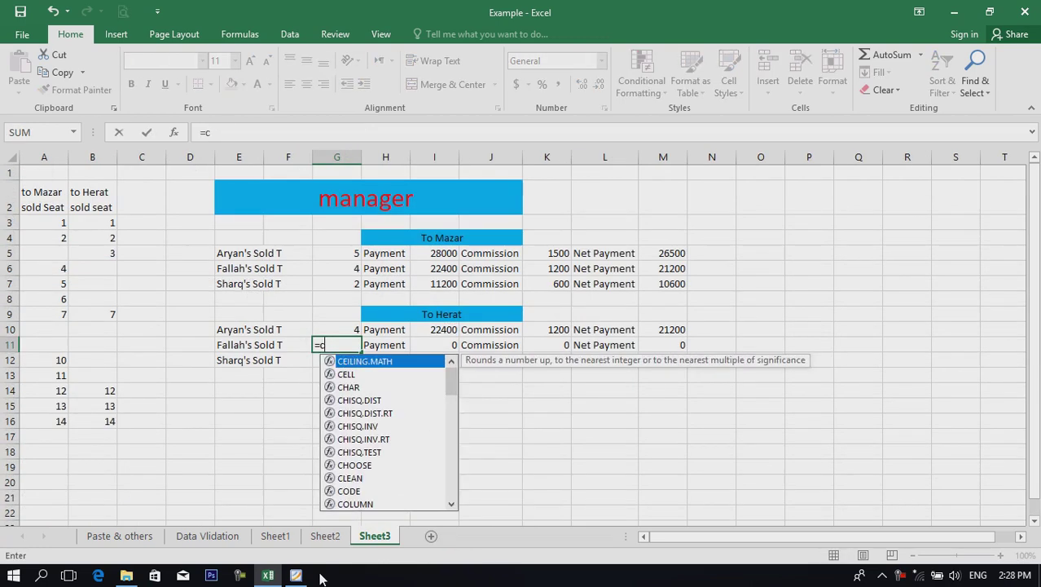
pyautogui.press('Escape')
pyautogui.click(363, 415)
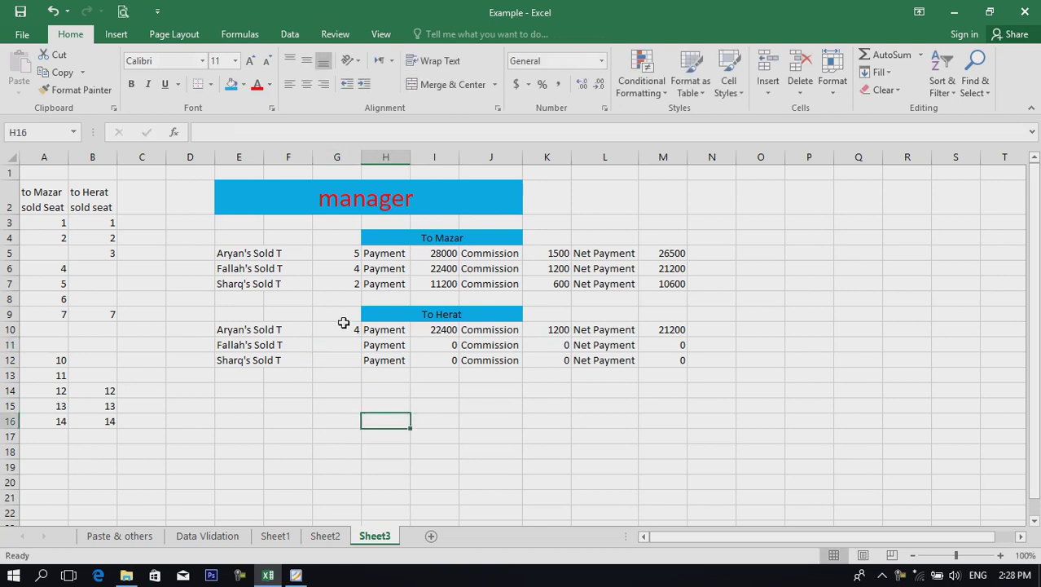
pyautogui.doubleClick(342, 329)
pyautogui.moveTo(506, 327); pyautogui.dragTo(306, 332)
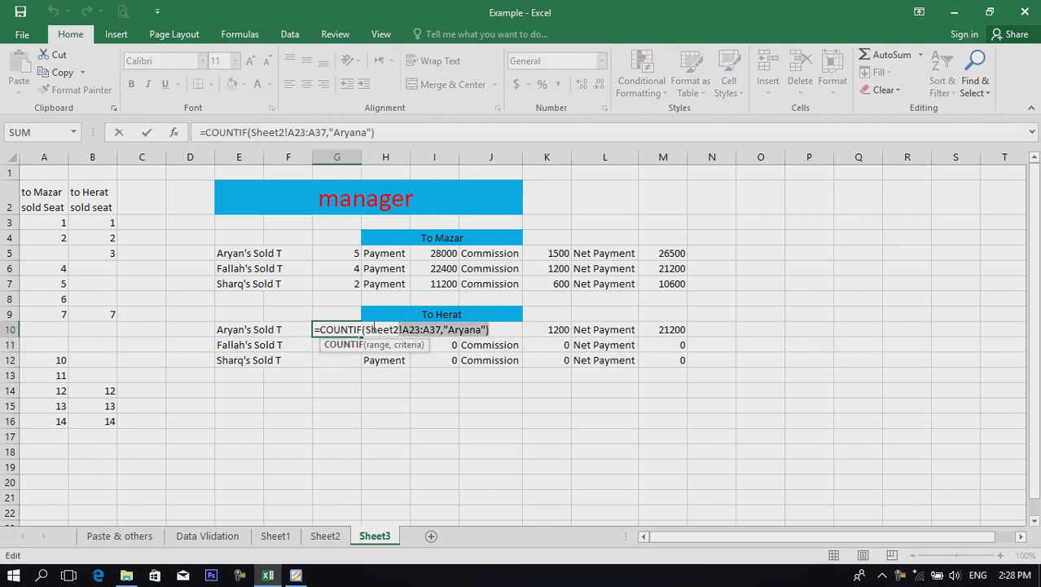
pyautogui.hotkey('ctrl', 'c')
pyautogui.press('Escape')
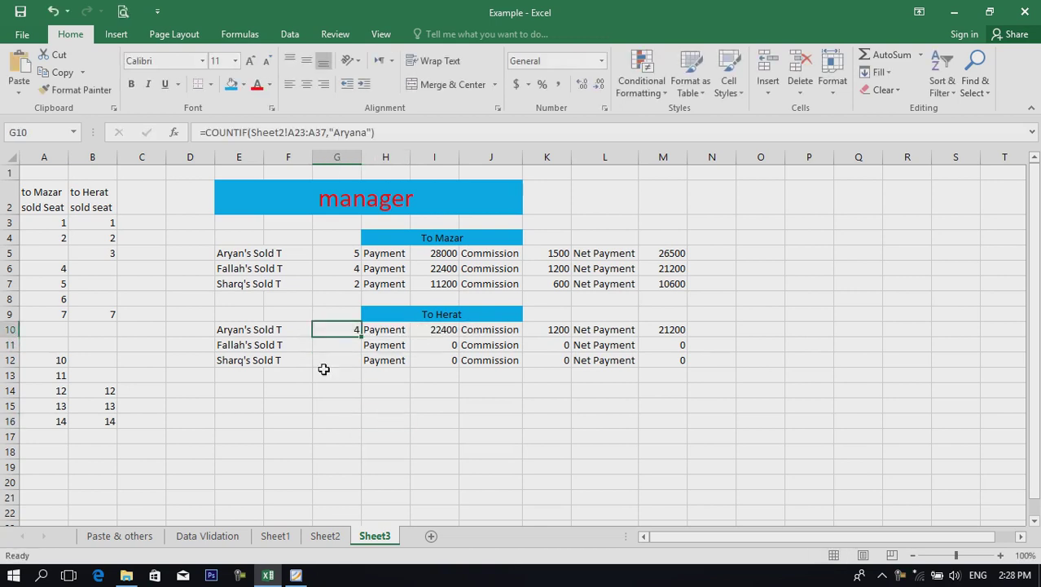
pyautogui.click(340, 342)
pyautogui.hotkey('ctrl', 'v')
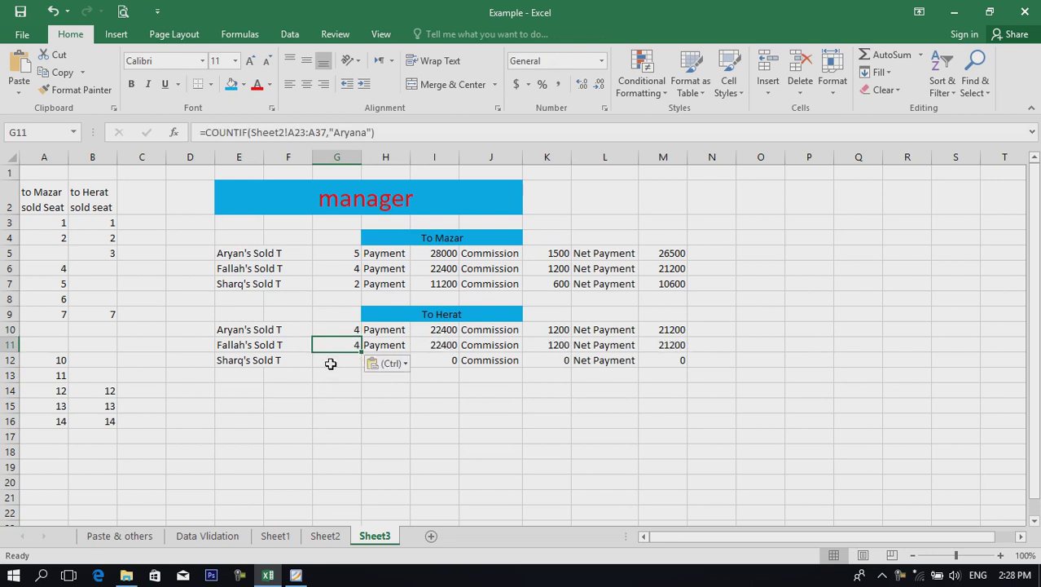
pyautogui.keyDown('ctrl'); pyautogui.click(332, 359); pyautogui.keyUp('ctrl')
pyautogui.hotkey('ctrl', 'v')
pyautogui.click(511, 341)
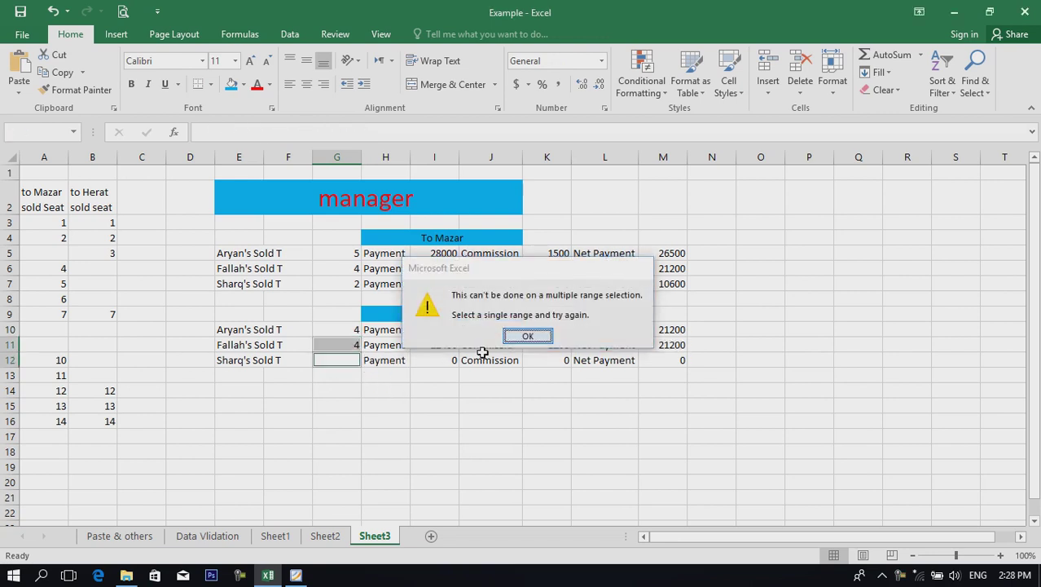
pyautogui.click(350, 360)
pyautogui.hotkey('ctrl', 'v')
# - Change the G11 and G12 criteria to "Fallah" and "Sharq", giving 1 and 3 seats
pyautogui.press('Down')
pyautogui.press('Down')
pyautogui.click(346, 345)
pyautogui.click(367, 132)
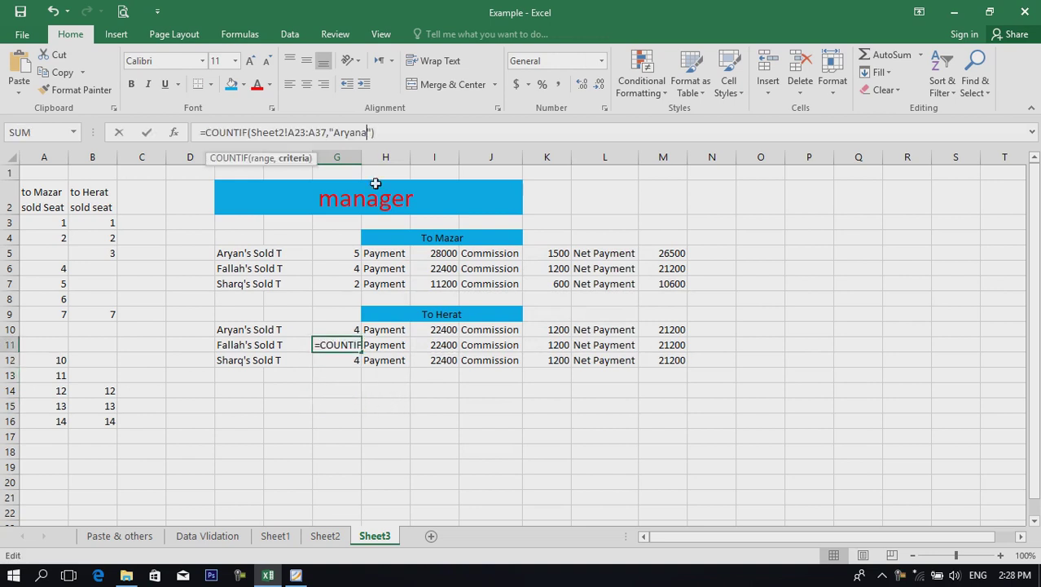
pyautogui.press('BackSpace')
pyautogui.press('BackSpace')
pyautogui.press('BackSpace')
pyautogui.press('BackSpace')
pyautogui.press('BackSpace')
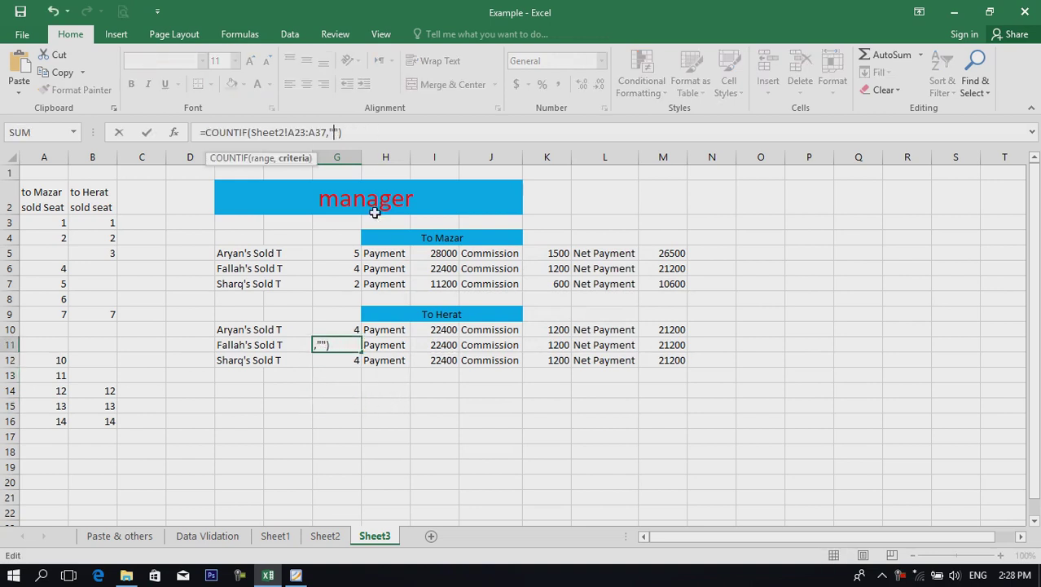
pyautogui.write('Fallah')
pyautogui.press('Return')
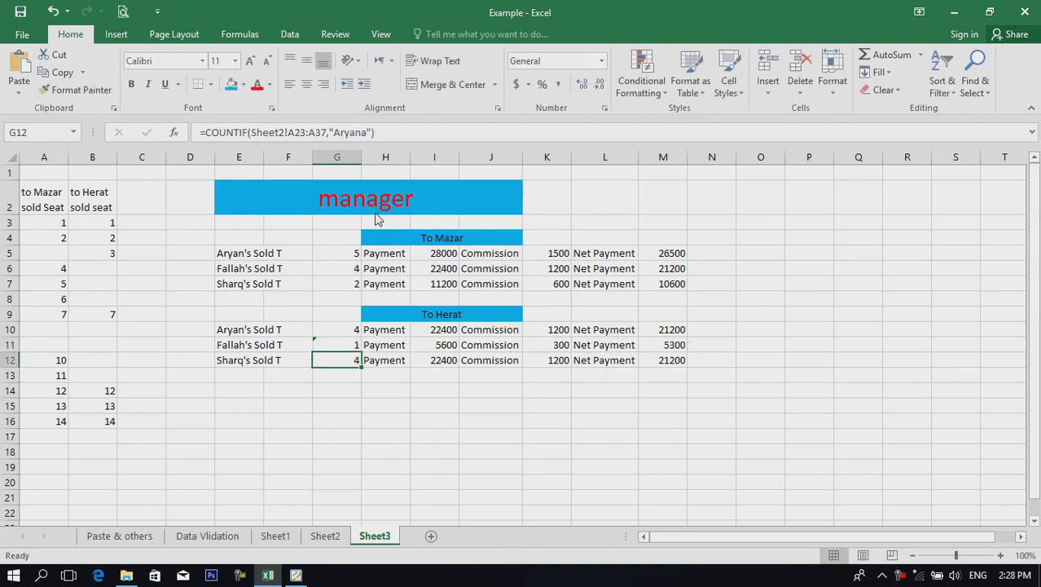
pyautogui.click(370, 132)
pyautogui.press('BackSpace')
pyautogui.press('BackSpace')
pyautogui.press('BackSpace')
pyautogui.press('BackSpace')
pyautogui.press('BackSpace')
pyautogui.write('Sharq')
pyautogui.press('Return')
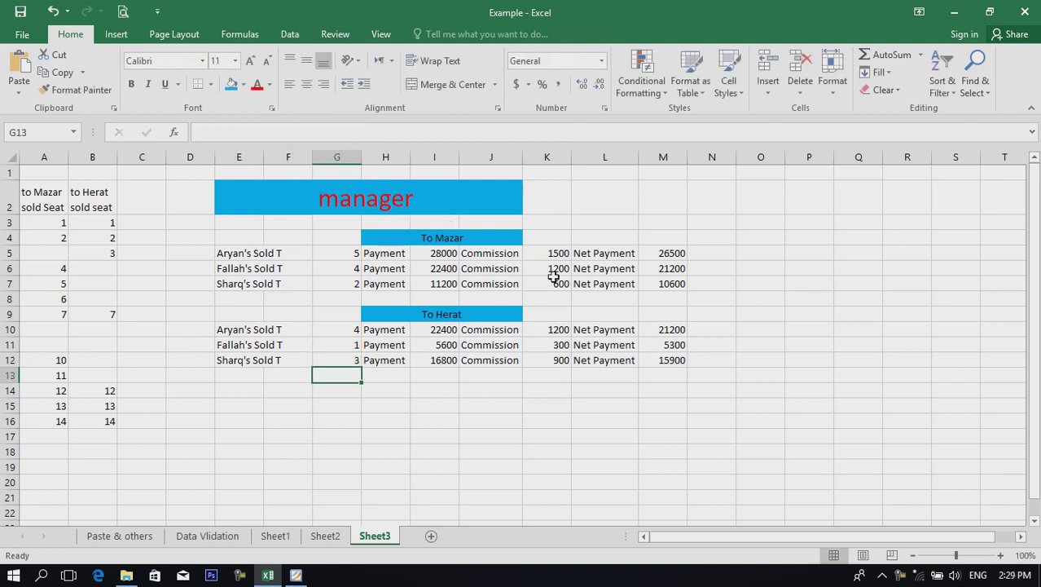
pyautogui.click(605, 421)
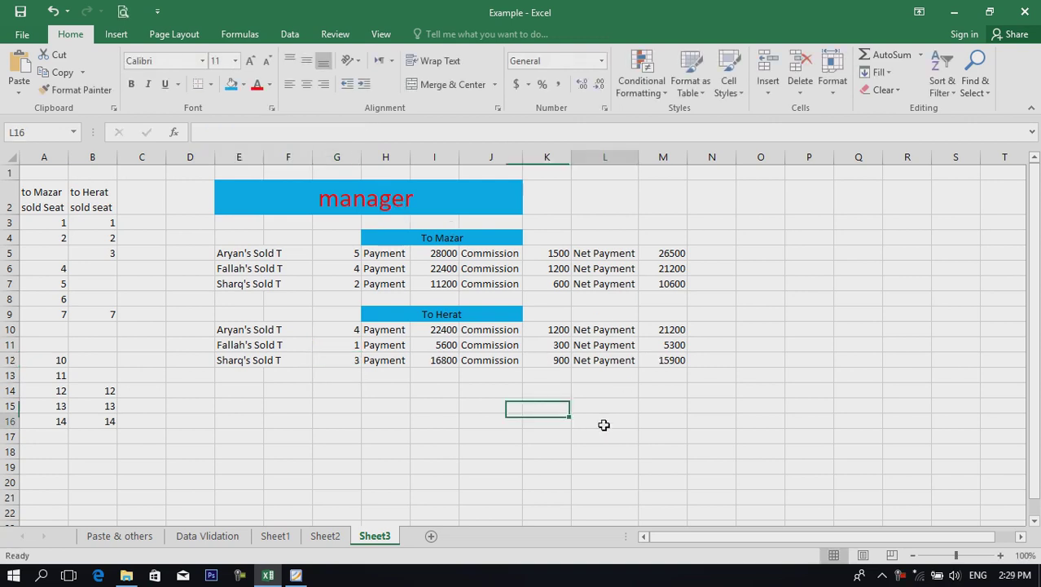
# - Charge 7000 per seat in the To Herat payment formula and fill it from I10 to I12
pyautogui.click(445, 330)
pyautogui.click(252, 132)
pyautogui.press('BackSpace')
pyautogui.press('BackSpace')
pyautogui.press('BackSpace')
pyautogui.press('BackSpace')
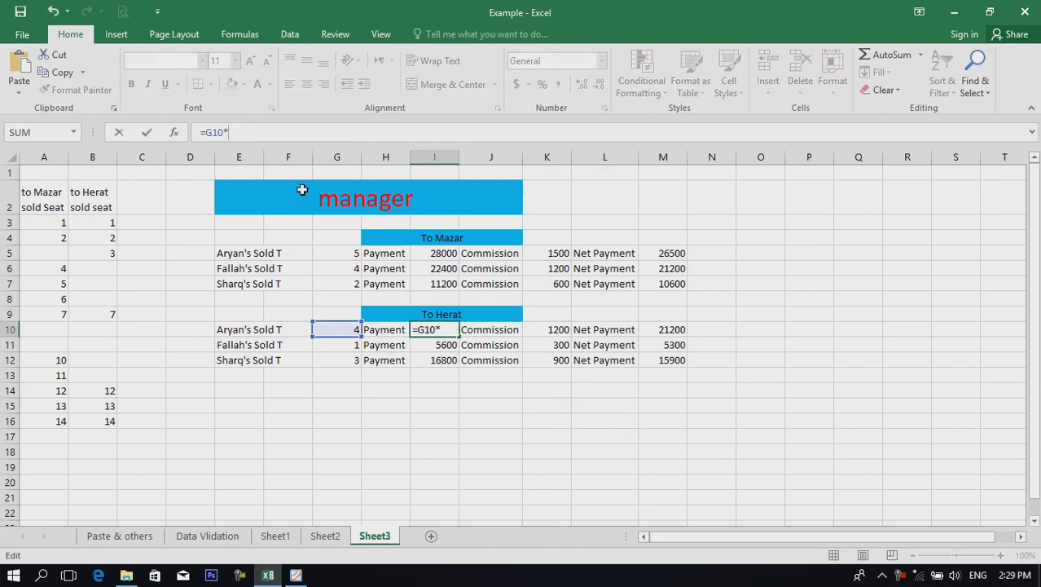
pyautogui.write('7000')
pyautogui.press('Return')
pyautogui.click(420, 326)
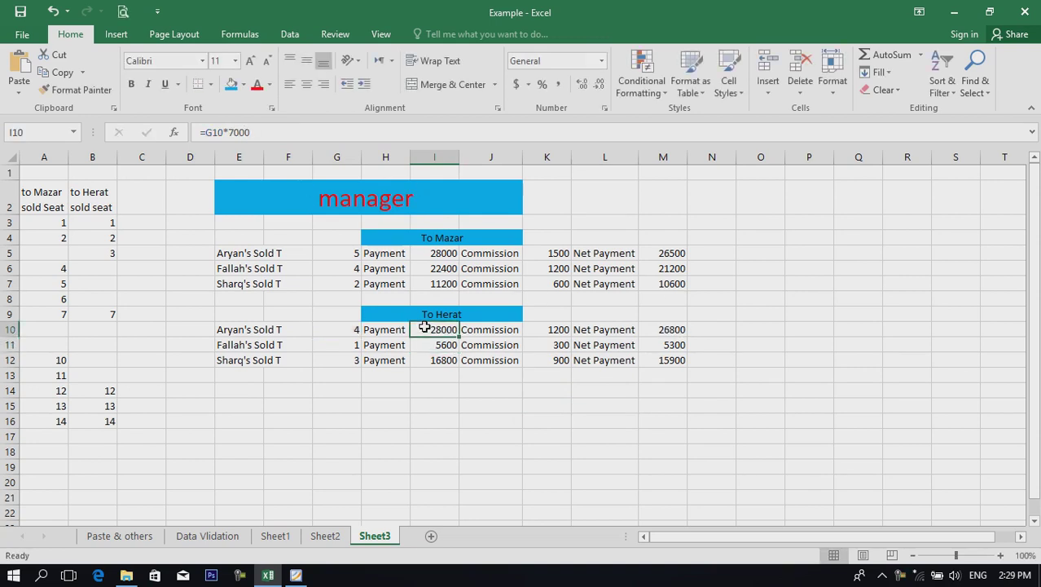
pyautogui.moveTo(459, 337); pyautogui.dragTo(462, 367)
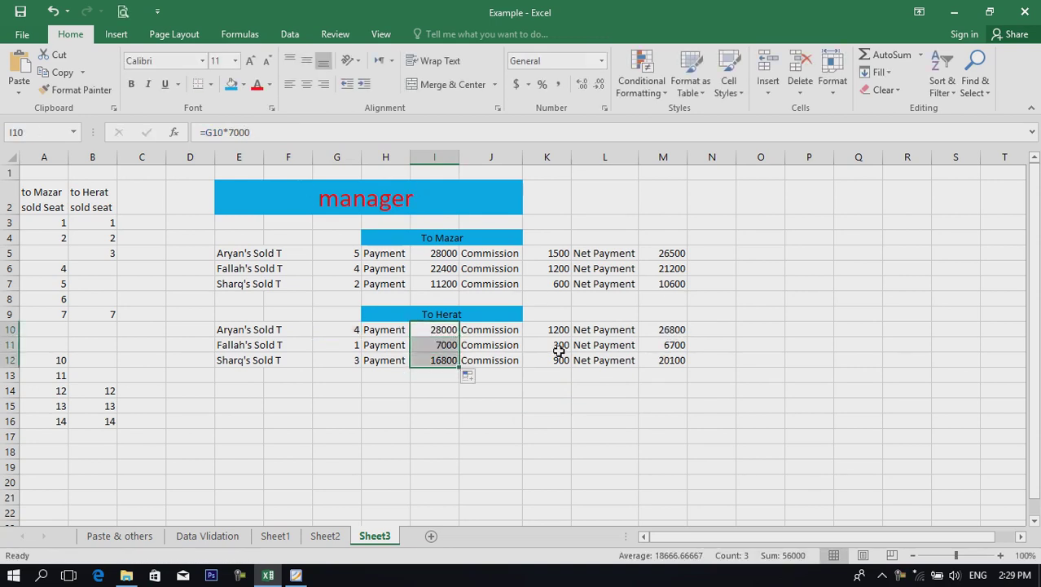
pyautogui.click(447, 336)
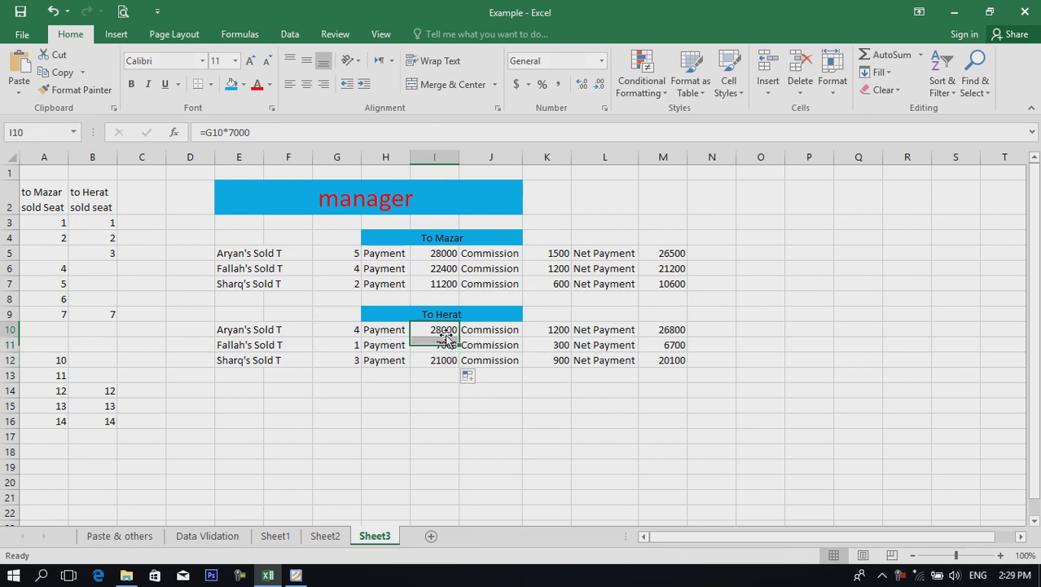
# - Change the To Herat commission to =G10*350 and fill K10 down to K12
pyautogui.click(560, 334)
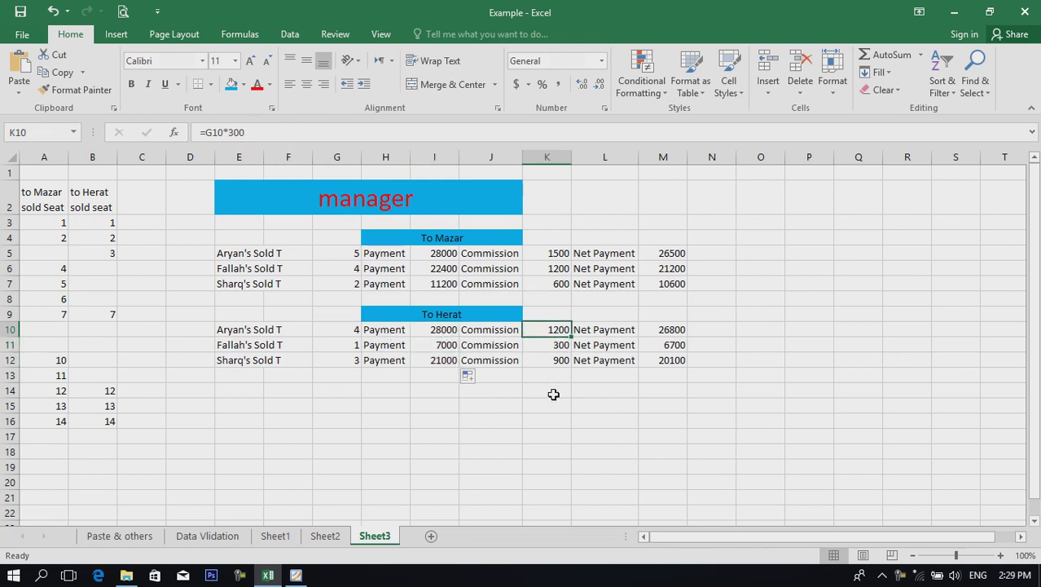
pyautogui.doubleClick(566, 329)
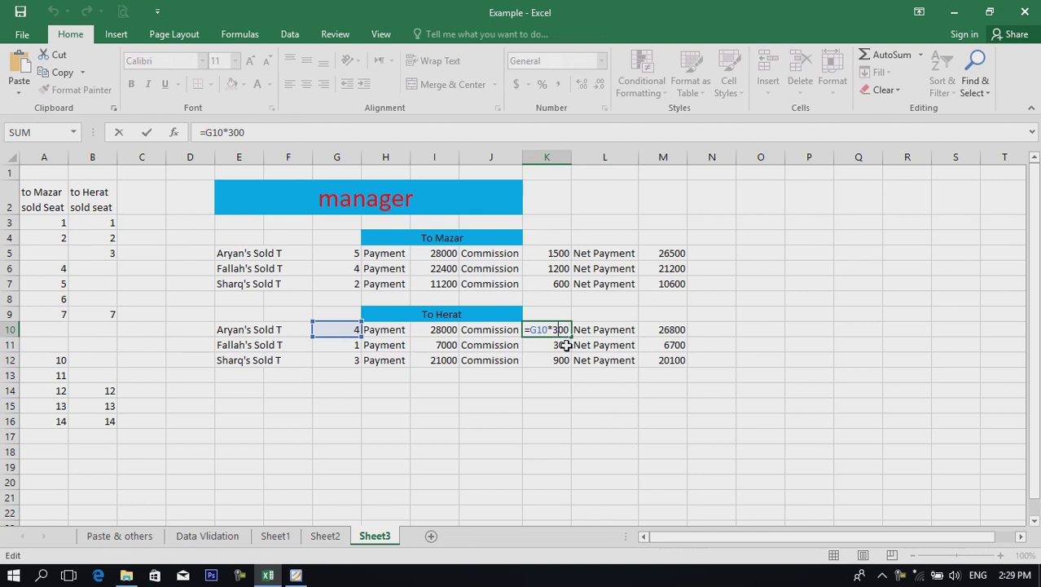
pyautogui.press('BackSpace')
pyautogui.press('BackSpace')
pyautogui.press('Return')
pyautogui.click(561, 329)
pyautogui.moveTo(572, 336); pyautogui.dragTo(562, 368)
pyautogui.click(520, 416)
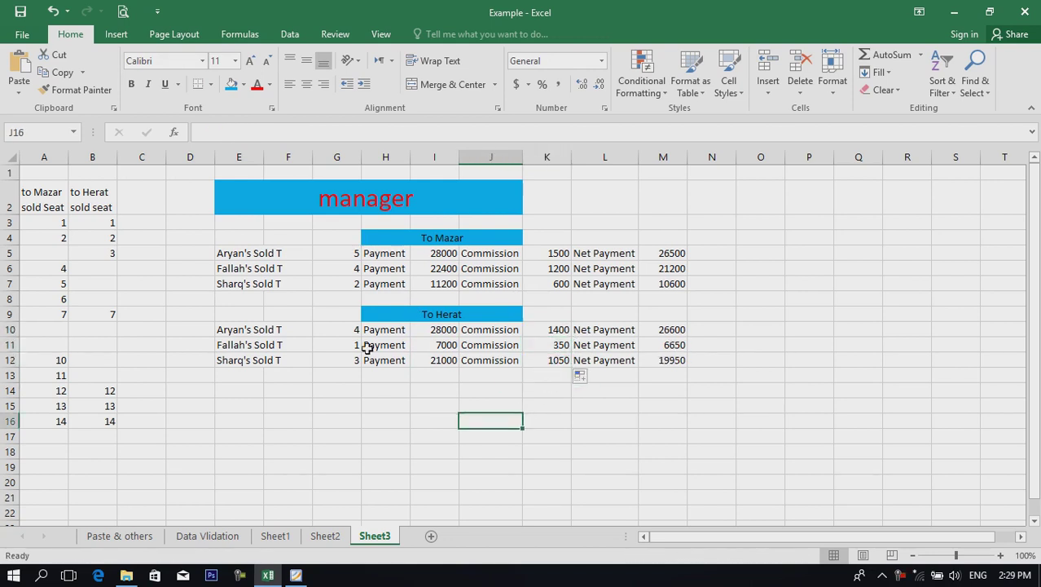
# - Check the To Herat seat-count, commission and net payment formulas
pyautogui.click(563, 334)
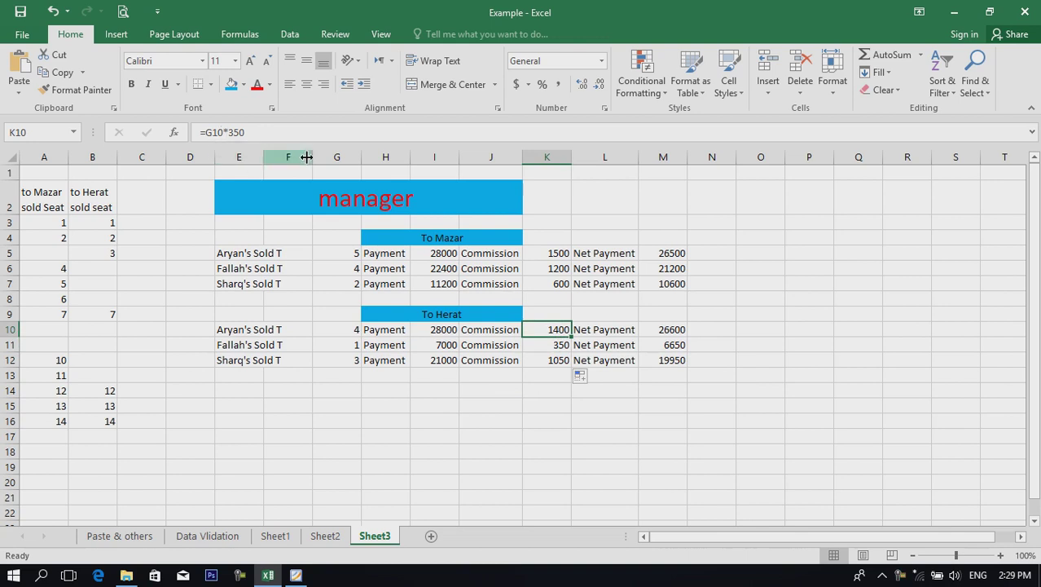
pyautogui.click(344, 329)
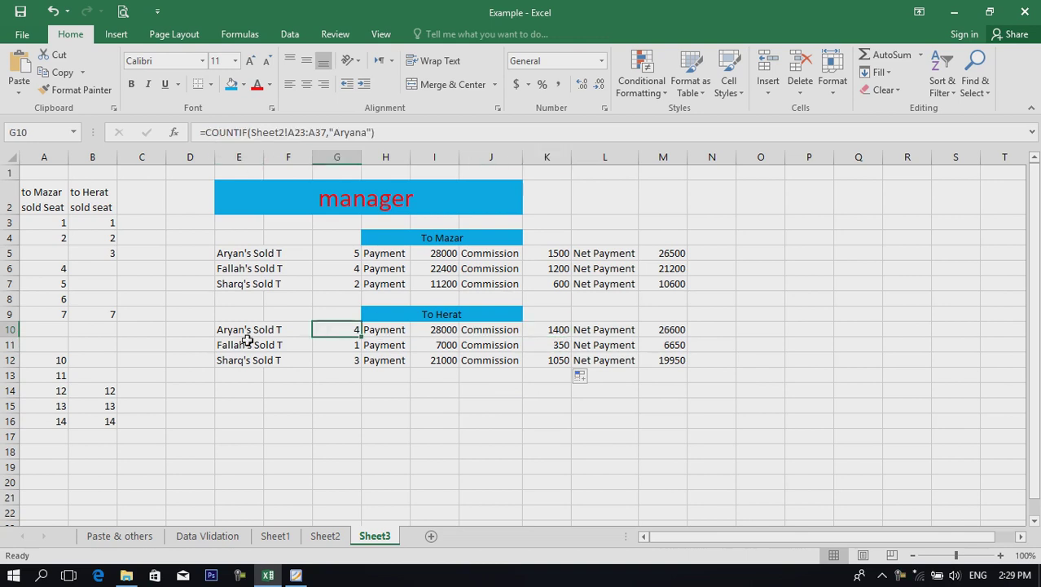
pyautogui.click(563, 330)
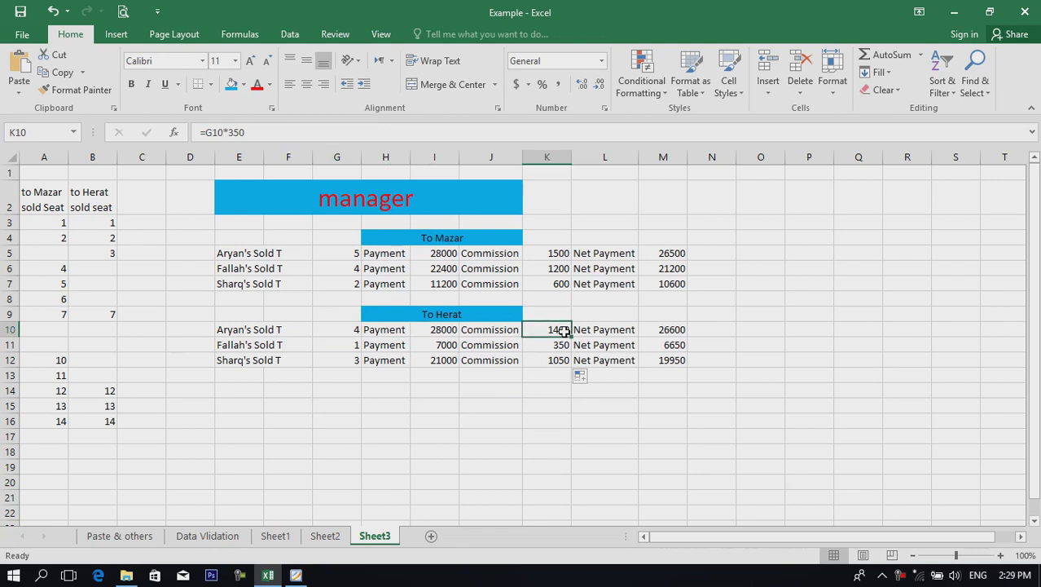
pyautogui.click(530, 425)
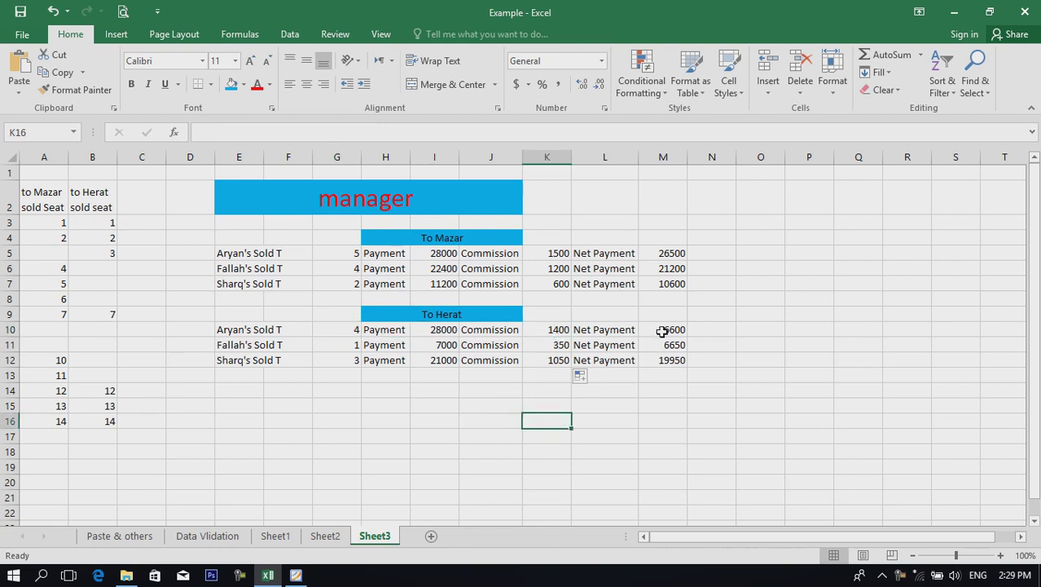
pyautogui.click(663, 331)
pyautogui.click(558, 418)
# - Apply All Borders to the To Mazar rows E5:M7 and the To Herat rows E10:M12
pyautogui.moveTo(245, 253); pyautogui.dragTo(673, 282)
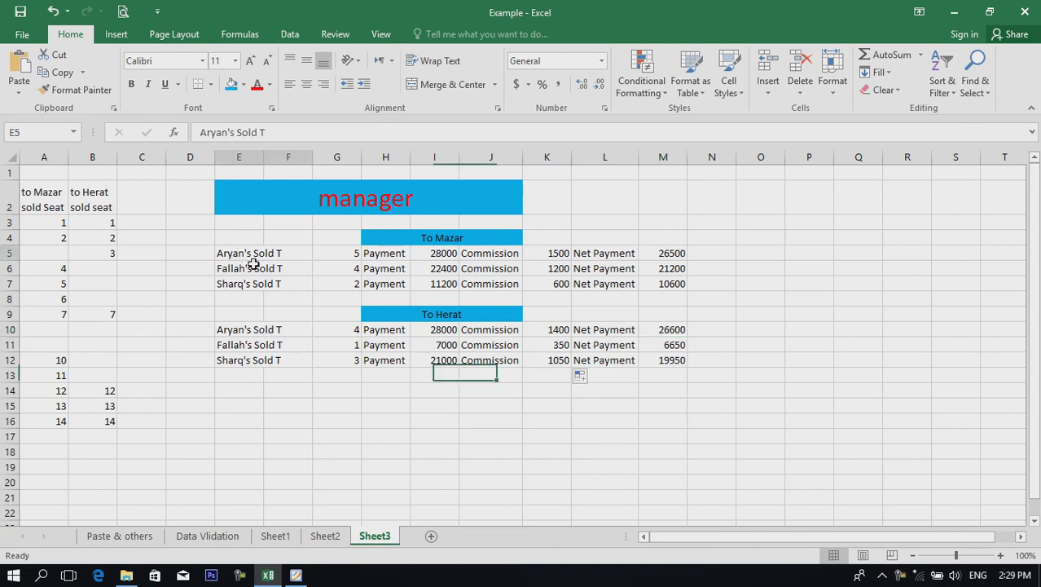
pyautogui.click(210, 84)
pyautogui.click(244, 232)
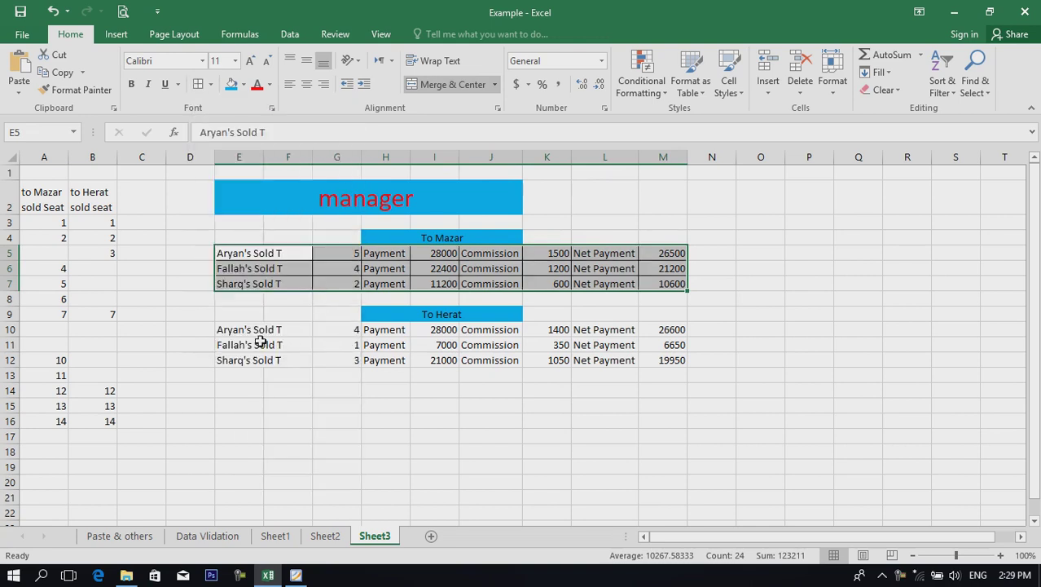
pyautogui.moveTo(247, 330); pyautogui.dragTo(671, 363)
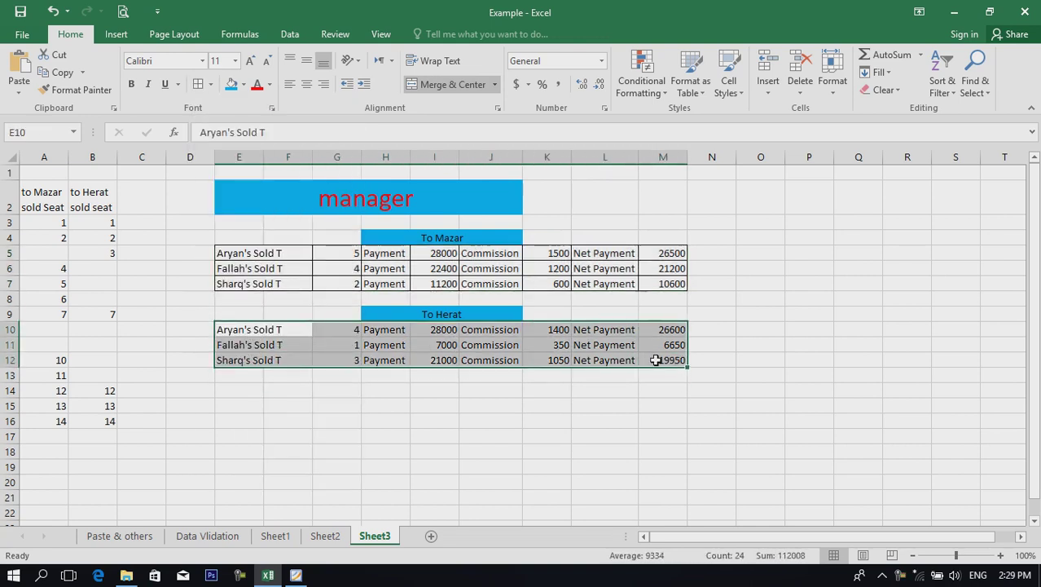
pyautogui.click(198, 84)
pyautogui.click(447, 417)
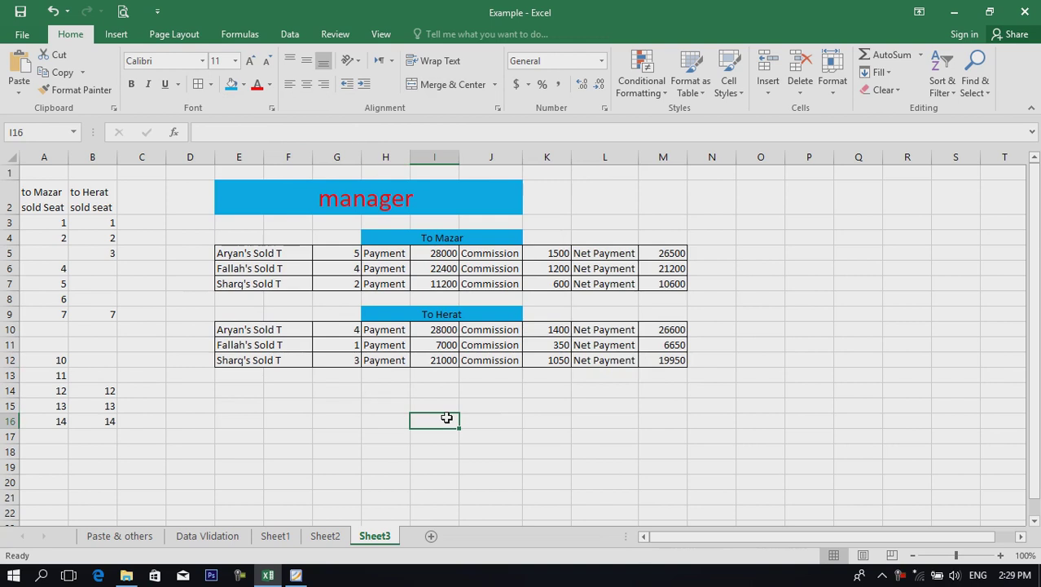
pyautogui.click(334, 539)
# - On Sheet2, delete the agency names in A4:A18 and A23:A37
pyautogui.click(461, 384)
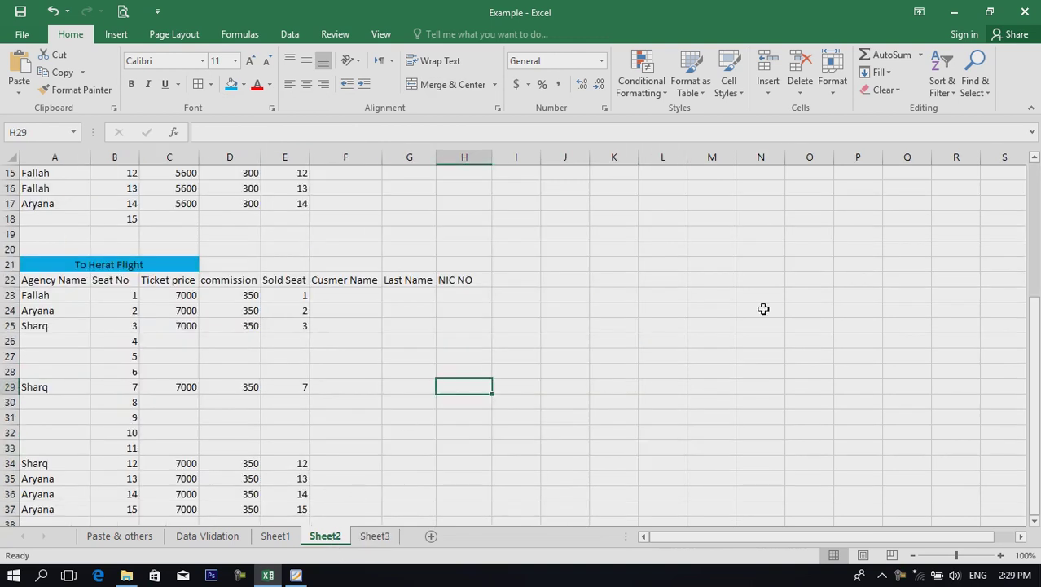
pyautogui.scroll(5, 1039, 383)
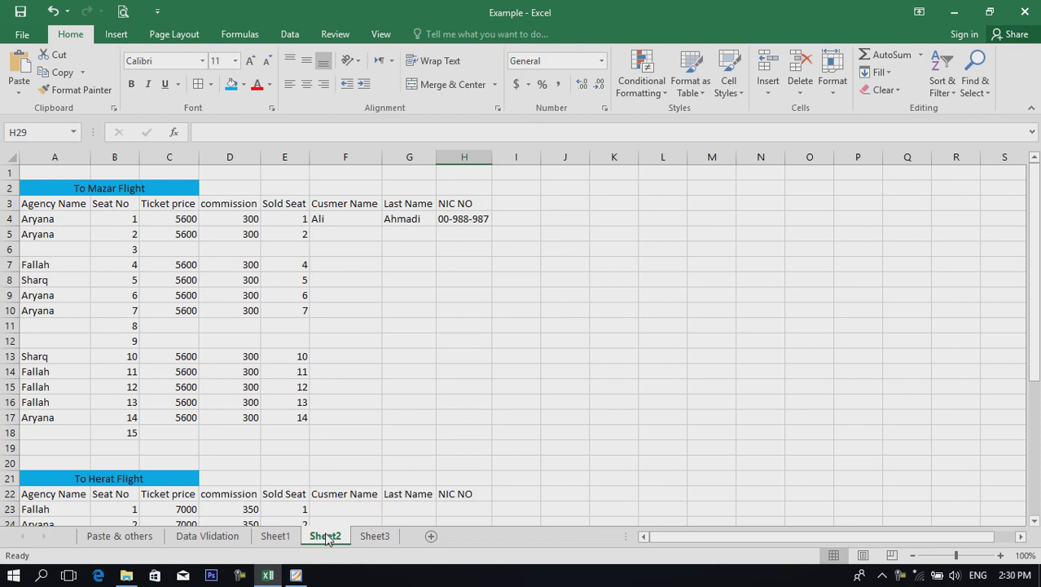
pyautogui.click(463, 358)
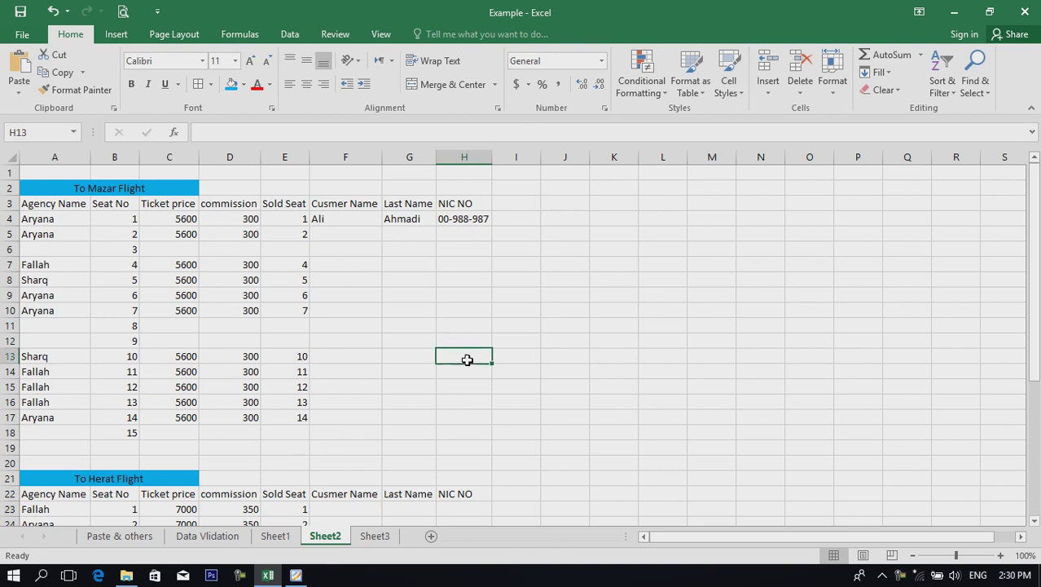
pyautogui.moveTo(70, 218); pyautogui.dragTo(79, 433)
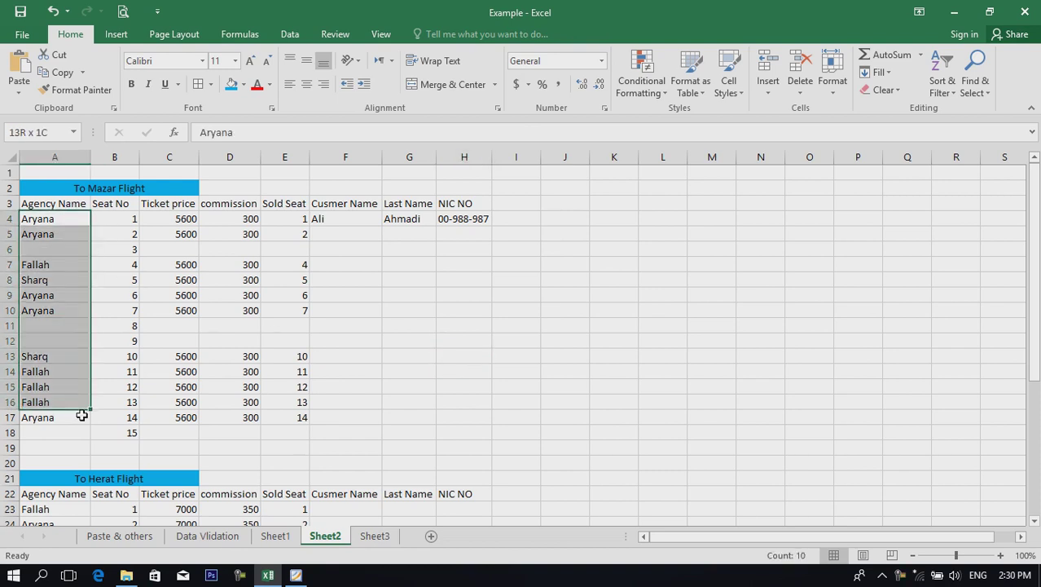
pyautogui.press('Delete')
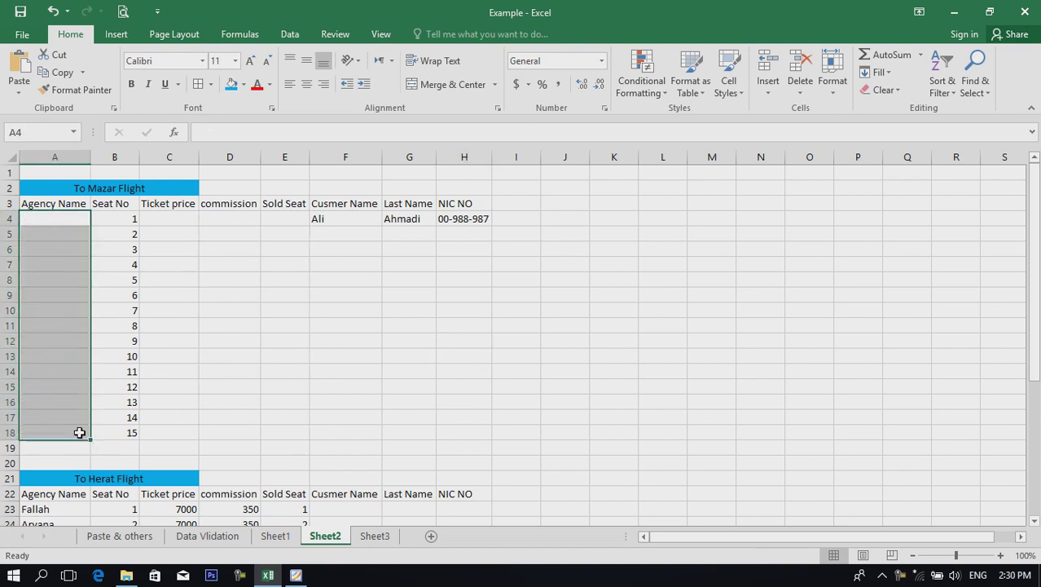
pyautogui.scroll(-4, 77, 431)
pyautogui.scroll(-4, 74, 366)
pyautogui.scroll(1, 74, 366)
pyautogui.scroll(2, 68, 301)
pyautogui.moveTo(60, 281)
pyautogui.mouseDown()
pyautogui.moveTo(60, 493)
pyautogui.moveTo(69, 497)
pyautogui.mouseUp()
pyautogui.press('Delete')
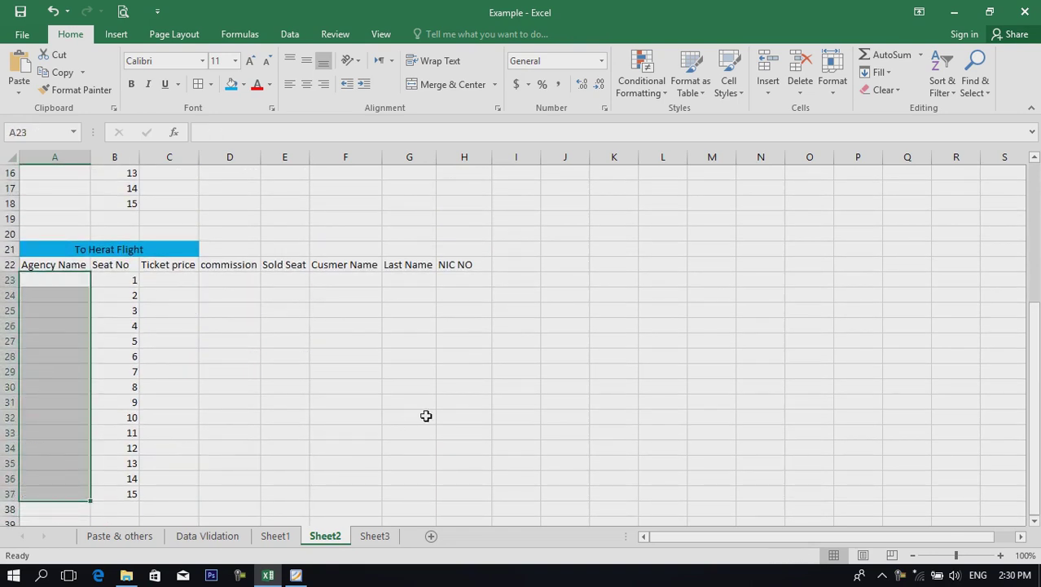
# - Delete the sample customer's details in F4:I4 and confirm the Sheet3 report shows 0
pyautogui.scroll(4, 447, 402)
pyautogui.scroll(1, 447, 402)
pyautogui.moveTo(346, 219); pyautogui.dragTo(513, 220)
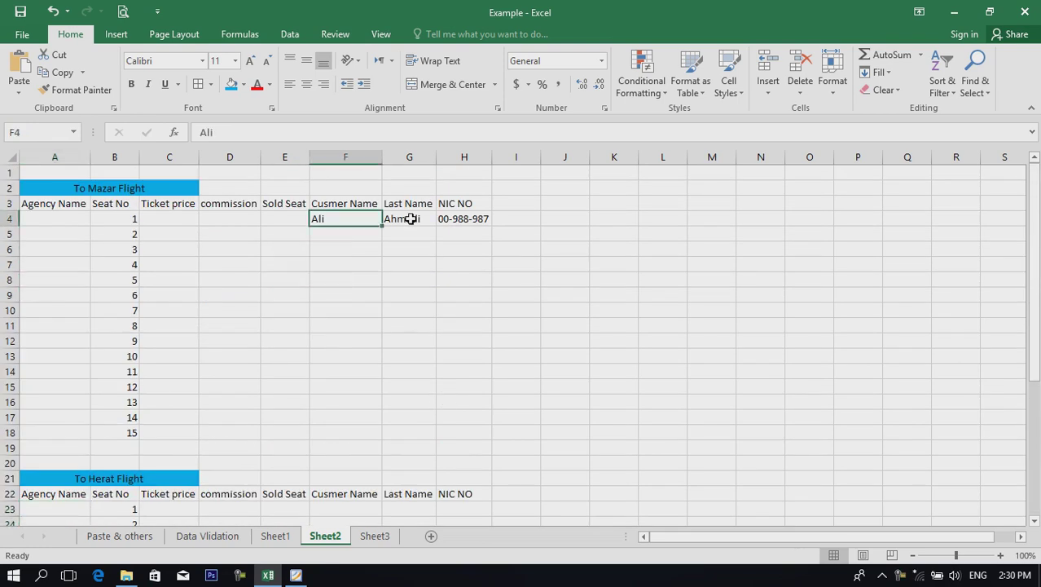
pyautogui.press('Delete')
pyautogui.click(401, 290)
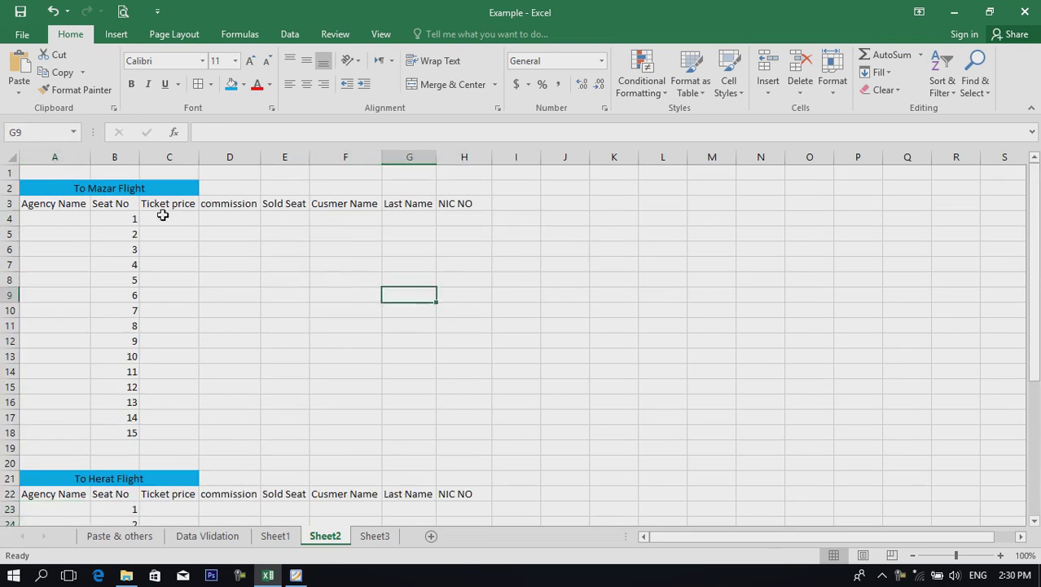
pyautogui.click(77, 218)
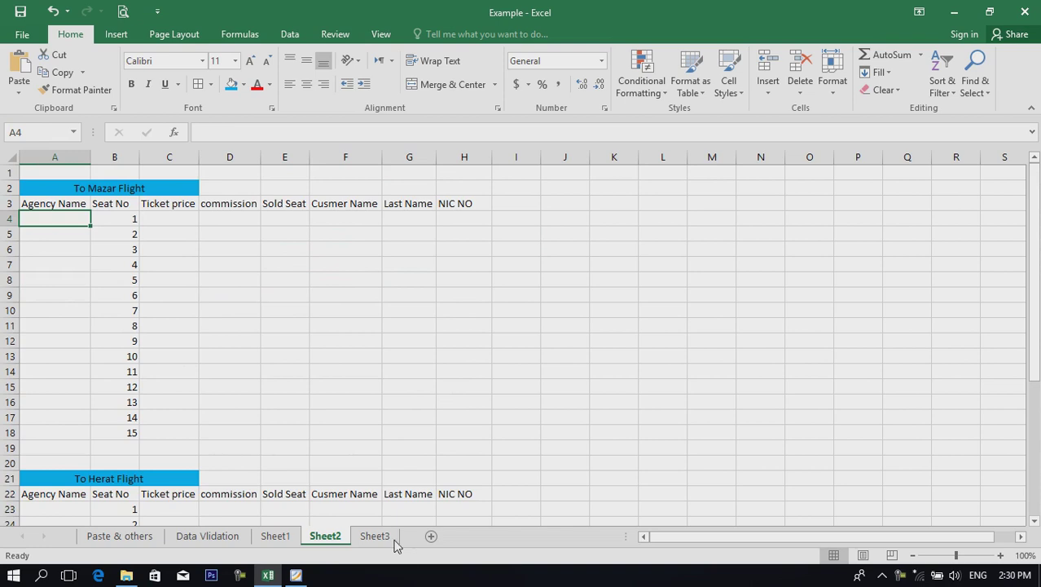
pyautogui.click(376, 536)
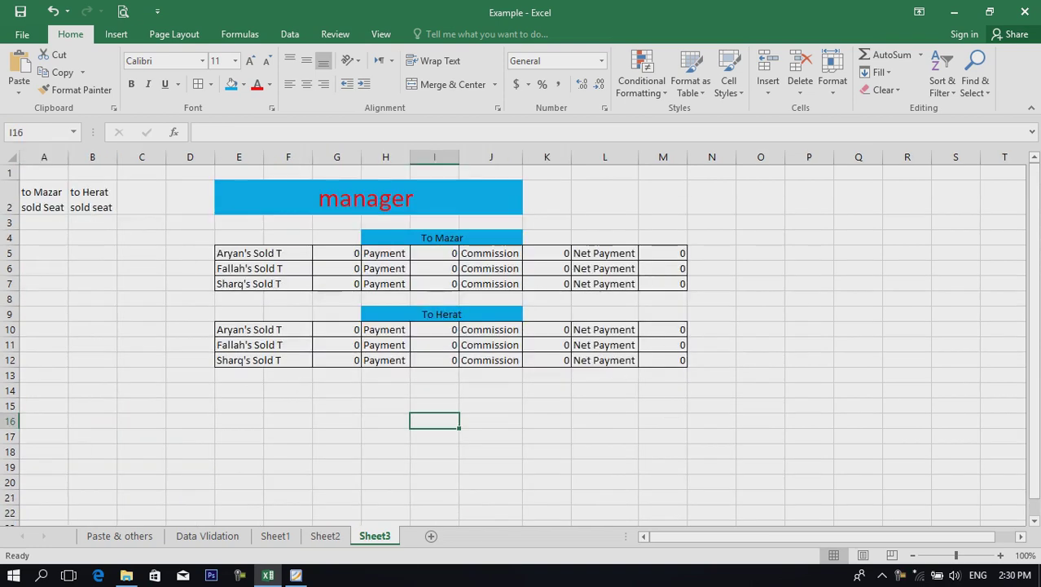
pyautogui.click(325, 537)
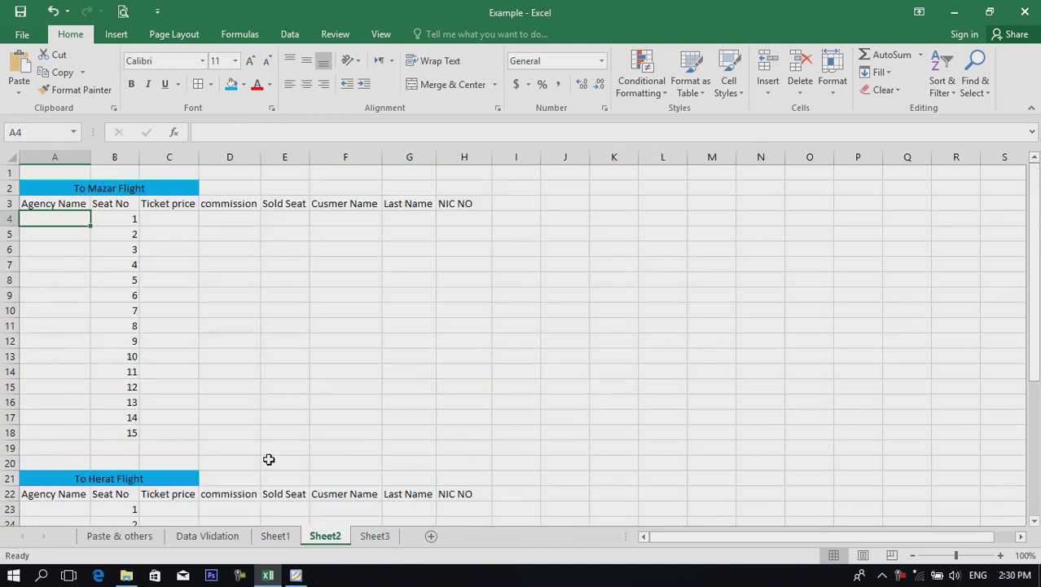
pyautogui.click(102, 265)
# - Enter Aryana for seat 1 and Sharq for seats 5–6 in the Mazar agency column
pyautogui.click(85, 218)
pyautogui.write('Aryana')
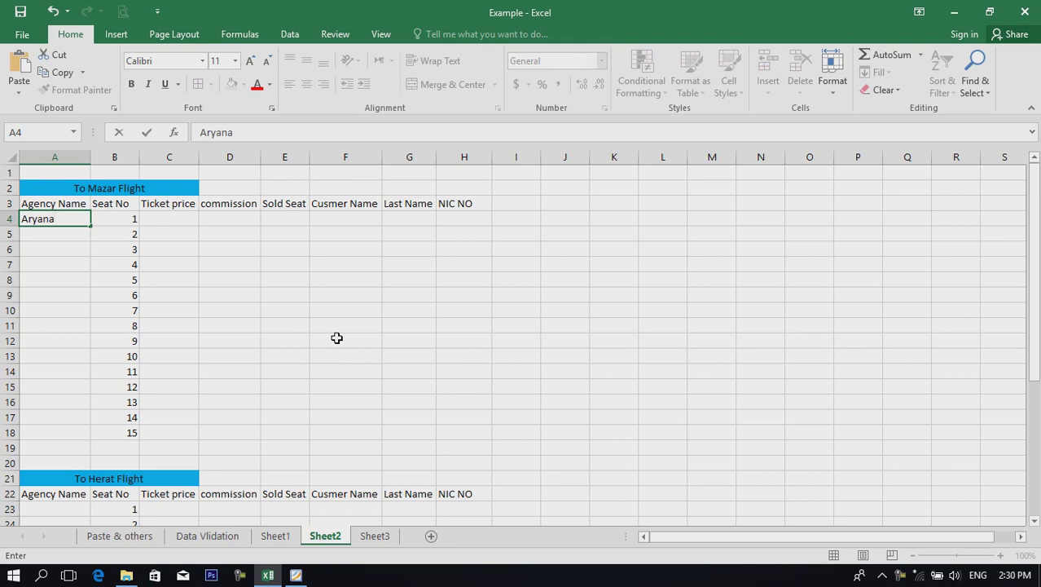
pyautogui.press('Return')
pyautogui.press('Down')
pyautogui.press('Down')
pyautogui.press('Down')
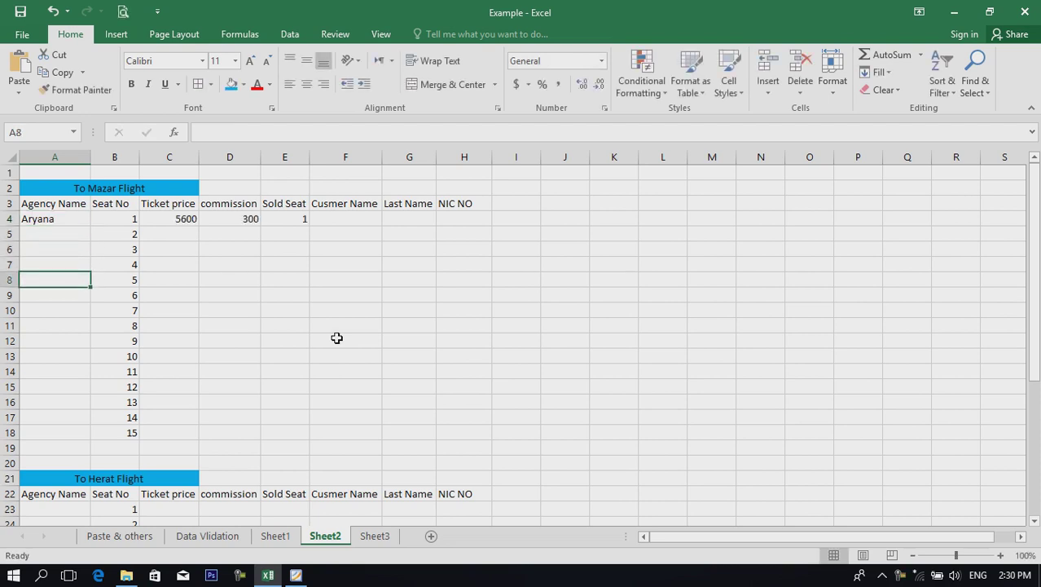
pyautogui.write('Sharq')
pyautogui.press('Return')
pyautogui.write('Sharq')
pyautogui.press('Return')
pyautogui.press('Down')
pyautogui.press('Down')
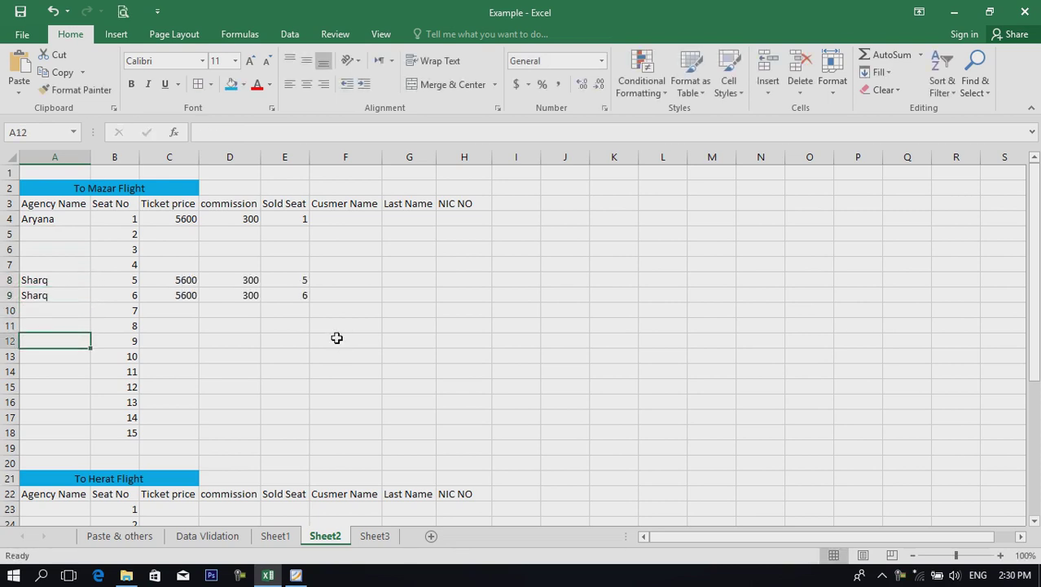
# - Fill in Fallah for seats 9–12, then Aryana and Sharq using AutoComplete
pyautogui.write('Fallah')
pyautogui.press('Return')
pyautogui.write('fallah')
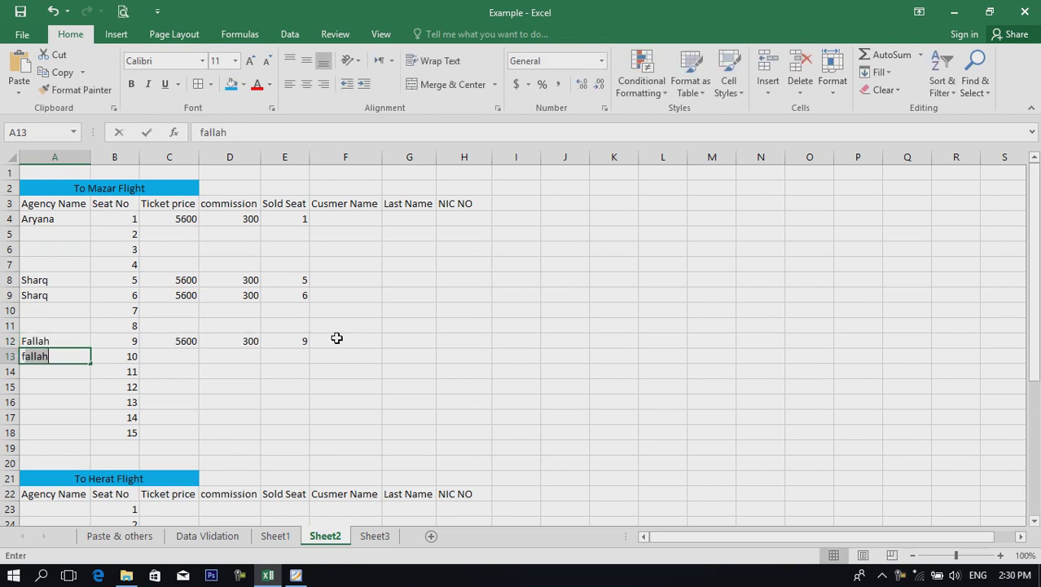
pyautogui.press('Return')
pyautogui.write('f')
pyautogui.press('Return')
pyautogui.write('f')
pyautogui.press('Return')
pyautogui.write('aryana')
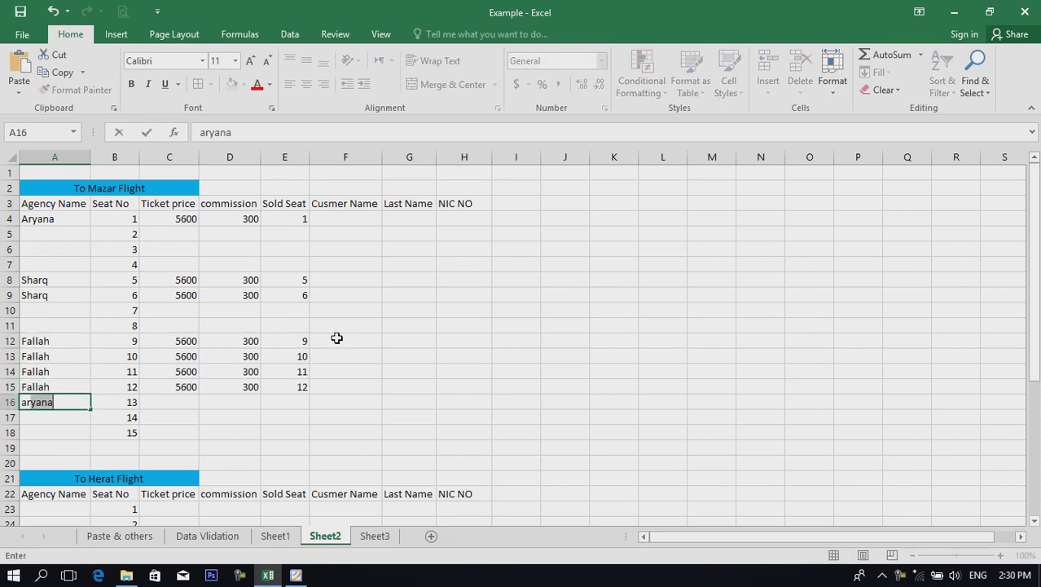
pyautogui.press('Return')
pyautogui.press('Return')
pyautogui.write('s')
pyautogui.press('Return')
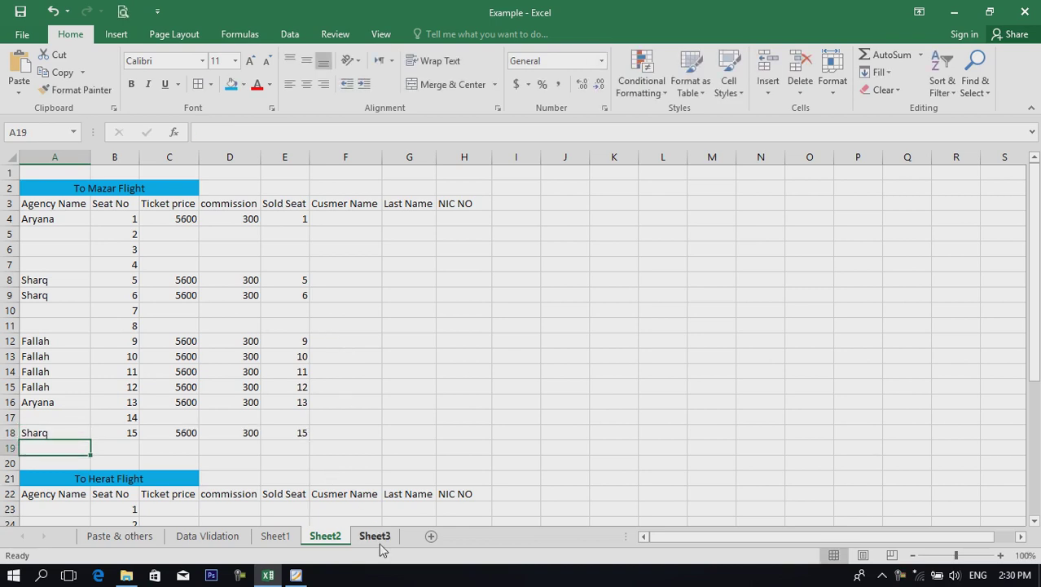
pyautogui.click(378, 536)
# - Review the Mazar sold-seat numbers in column A on Sheet3, then return to Sheet2
pyautogui.moveTo(55, 222); pyautogui.dragTo(44, 436)
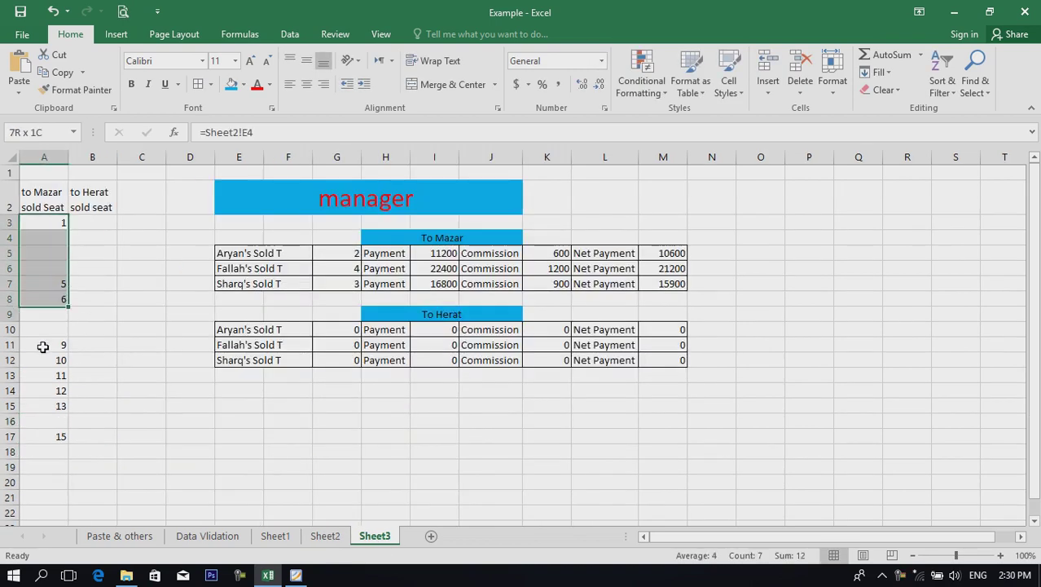
pyautogui.click(386, 421)
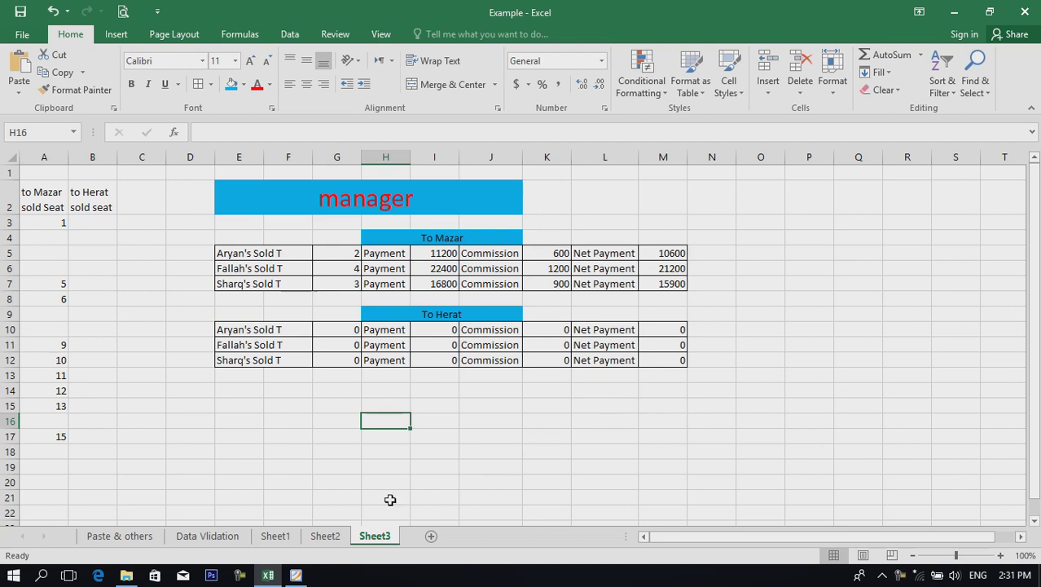
pyautogui.click(323, 538)
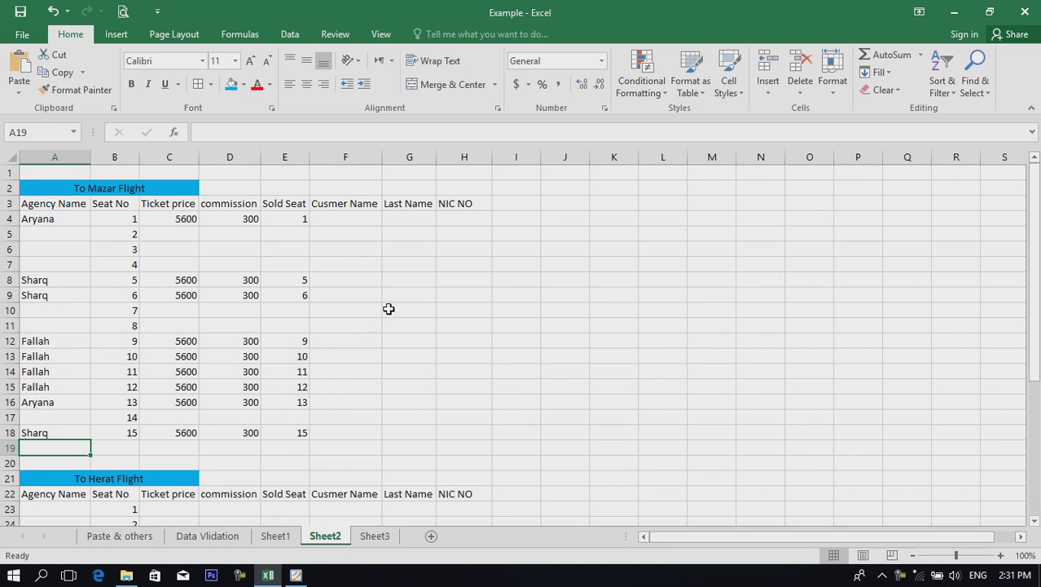
# - Select C4 to show the ticket price formula =IF(A4="","",5600)
pyautogui.click(171, 217)
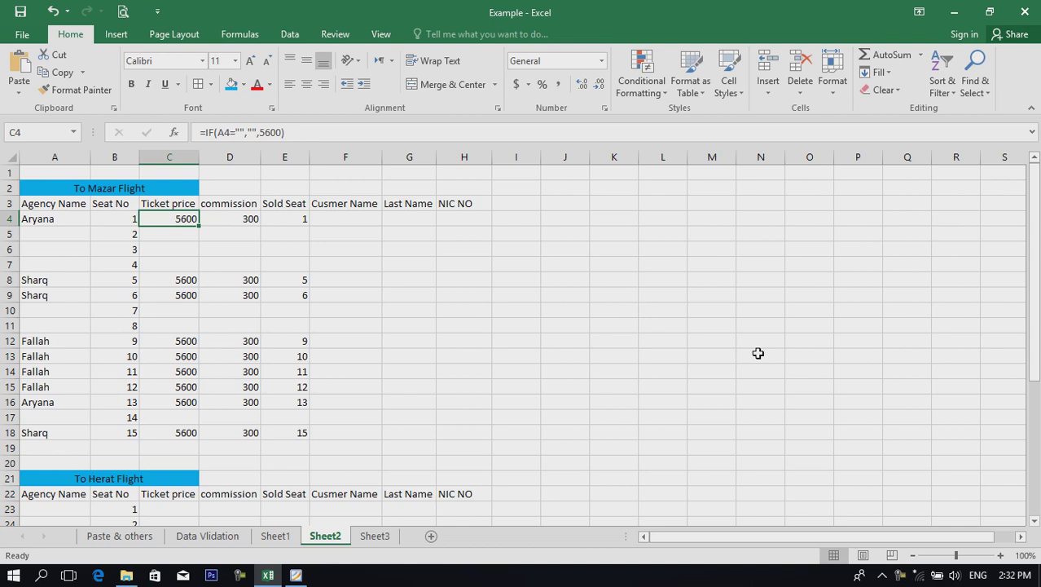
# - Scroll the Ms Excel PDF through pages 39–41 to view the Manager's sheet tables
pyautogui.click(296, 576)
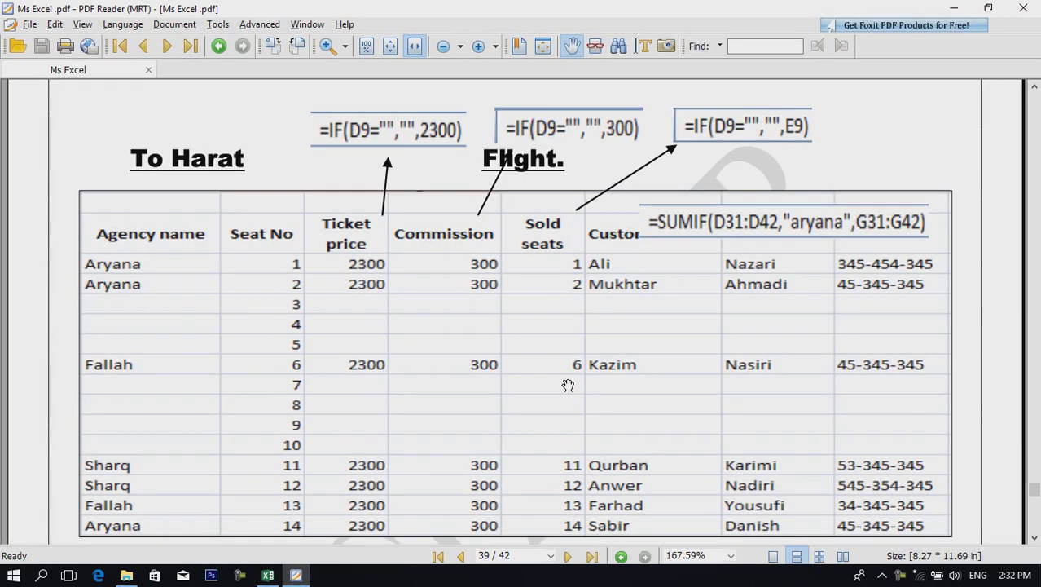
pyautogui.scroll(-2, 616, 361)
pyautogui.scroll(-5, 617, 361)
pyautogui.scroll(-5, 616, 361)
pyautogui.scroll(-3, 616, 361)
pyautogui.scroll(-2, 616, 361)
pyautogui.scroll(-4, 616, 361)
pyautogui.scroll(-5, 616, 361)
pyautogui.scroll(-4, 616, 361)
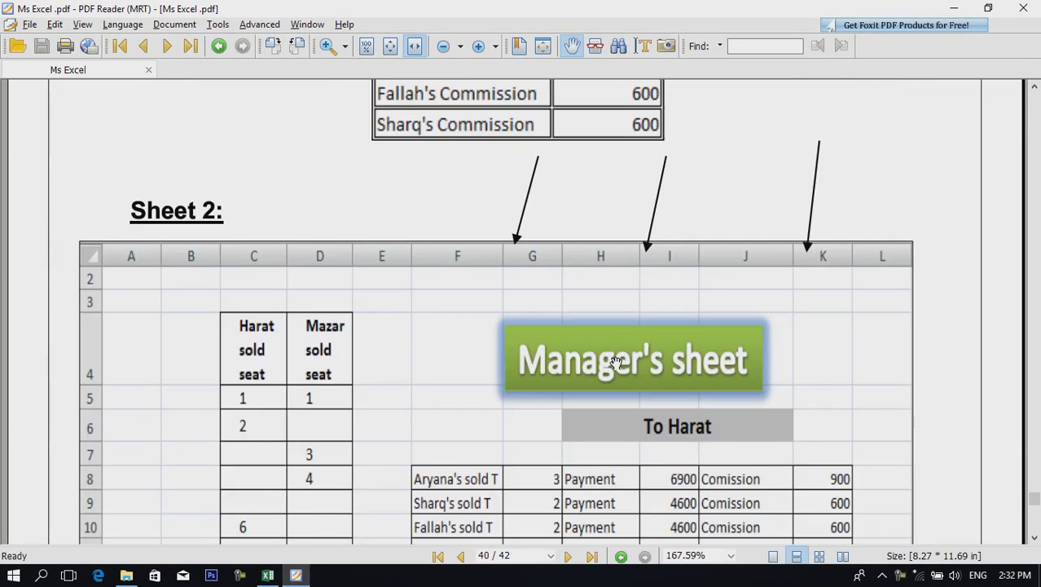
pyautogui.scroll(-3, 616, 361)
pyautogui.scroll(-1, 616, 361)
pyautogui.scroll(-6, 616, 361)
pyautogui.scroll(4, 616, 361)
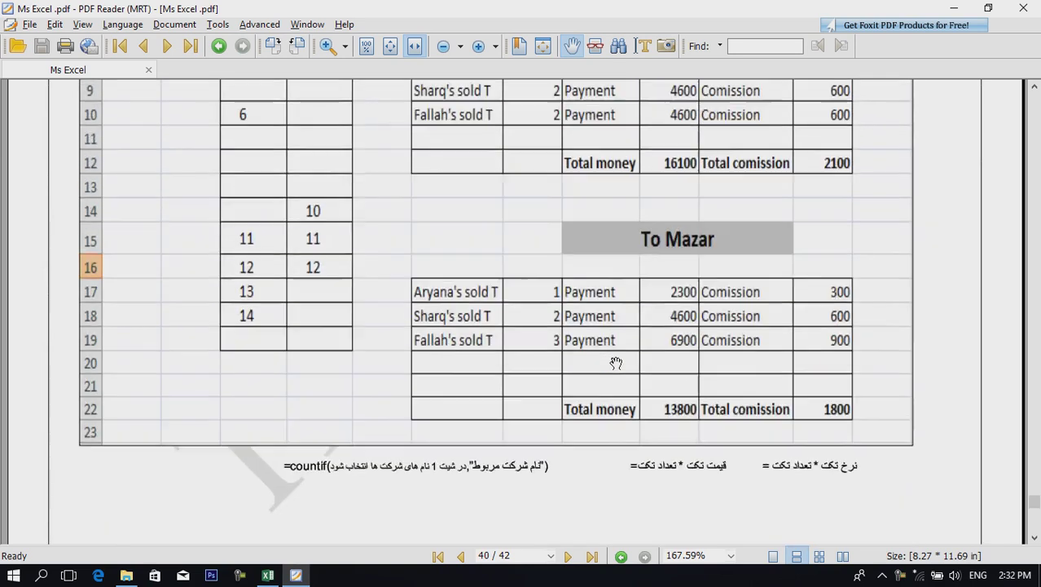
pyautogui.scroll(5, 616, 361)
pyautogui.scroll(4, 616, 361)
pyautogui.scroll(-5, 616, 361)
pyautogui.scroll(-4, 616, 361)
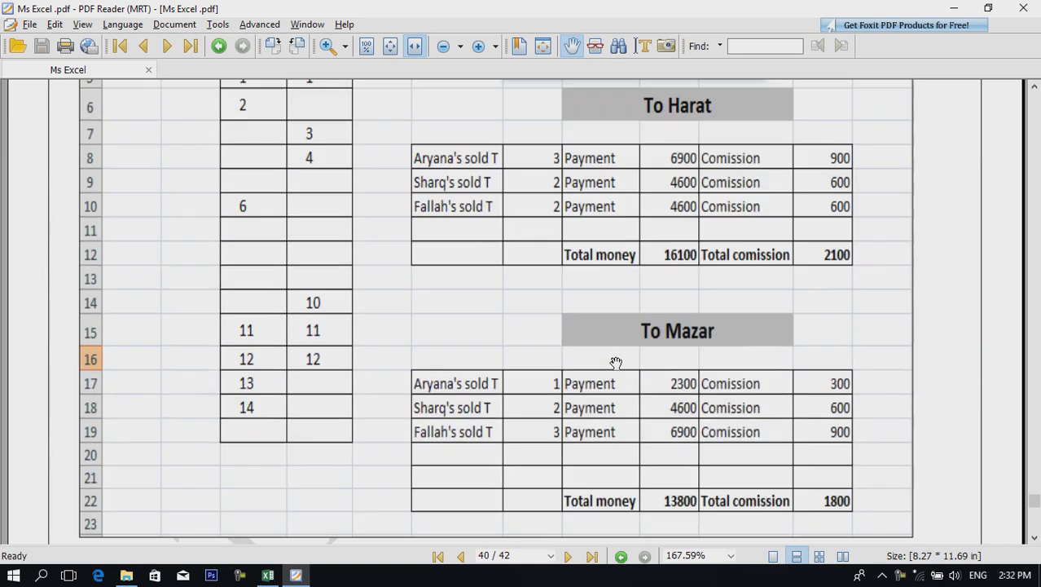
pyautogui.scroll(-4, 616, 361)
pyautogui.scroll(-4, 616, 361)
pyautogui.scroll(-3, 616, 361)
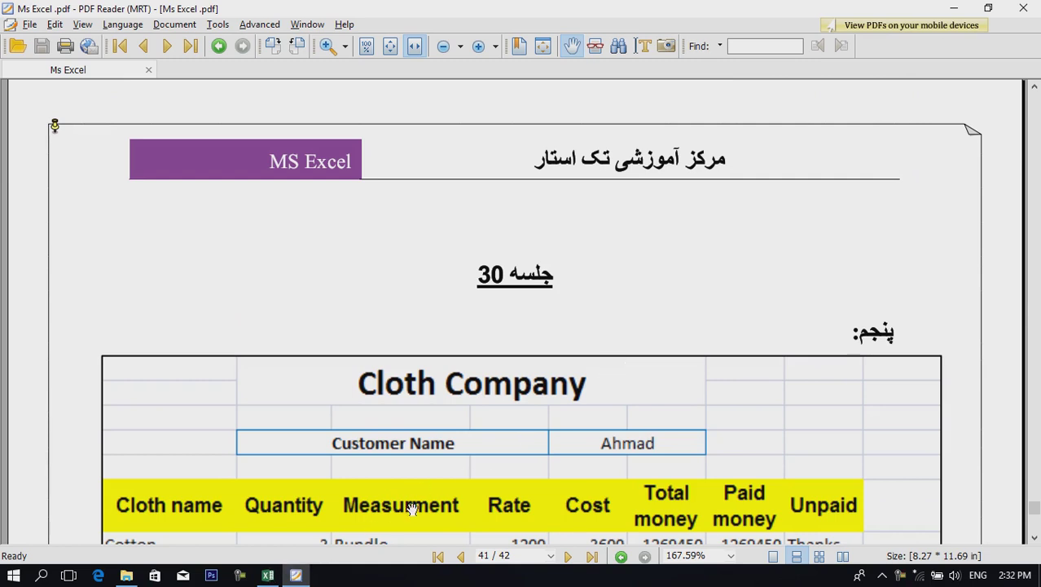
# - Bring up Sheet3 in Excel and select K8 and M8 below the Mazar commissions and net payments
pyautogui.click(269, 575)
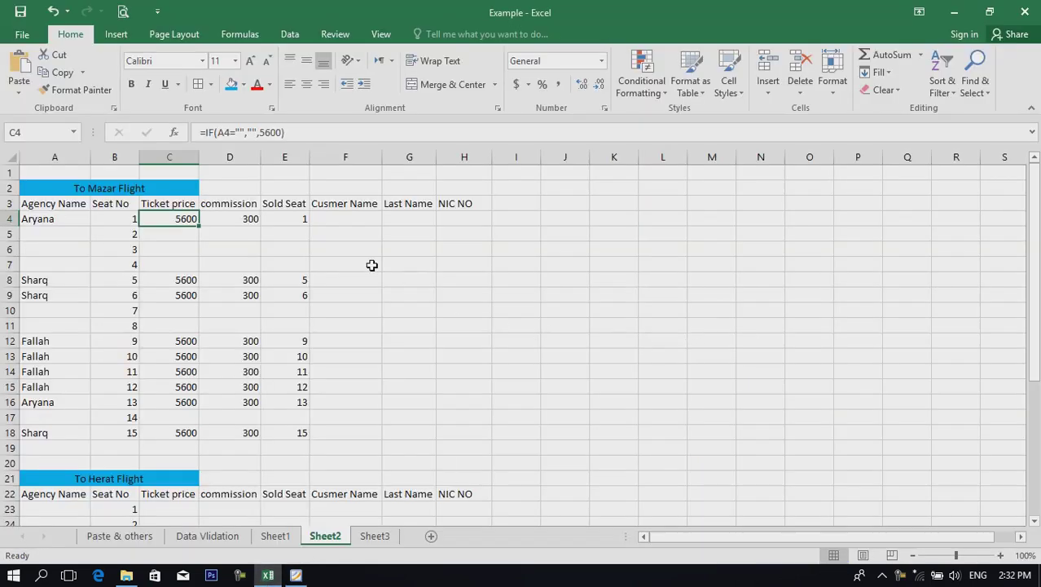
pyautogui.click(373, 537)
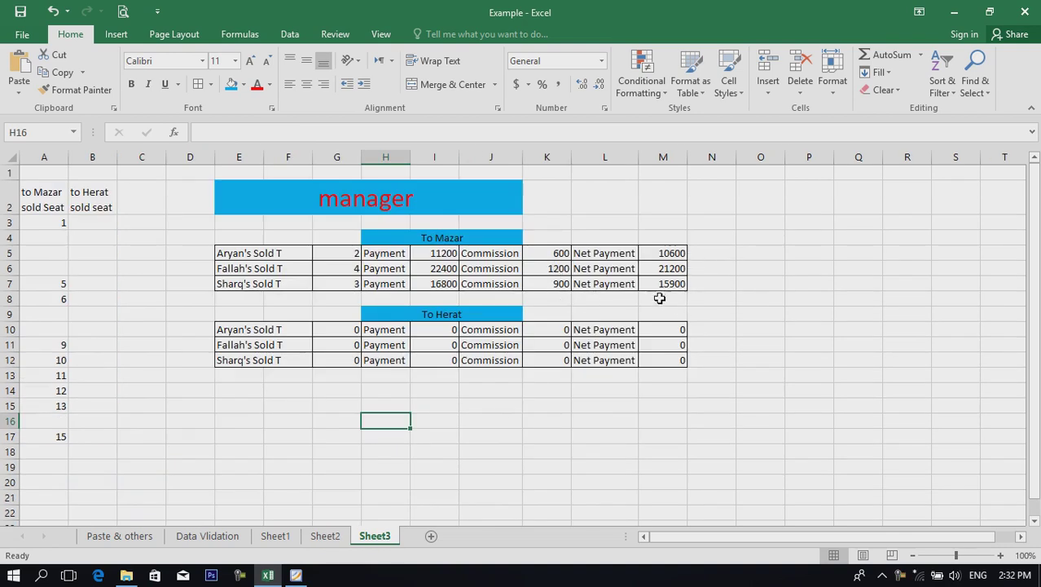
pyautogui.click(555, 297)
pyautogui.click(670, 300)
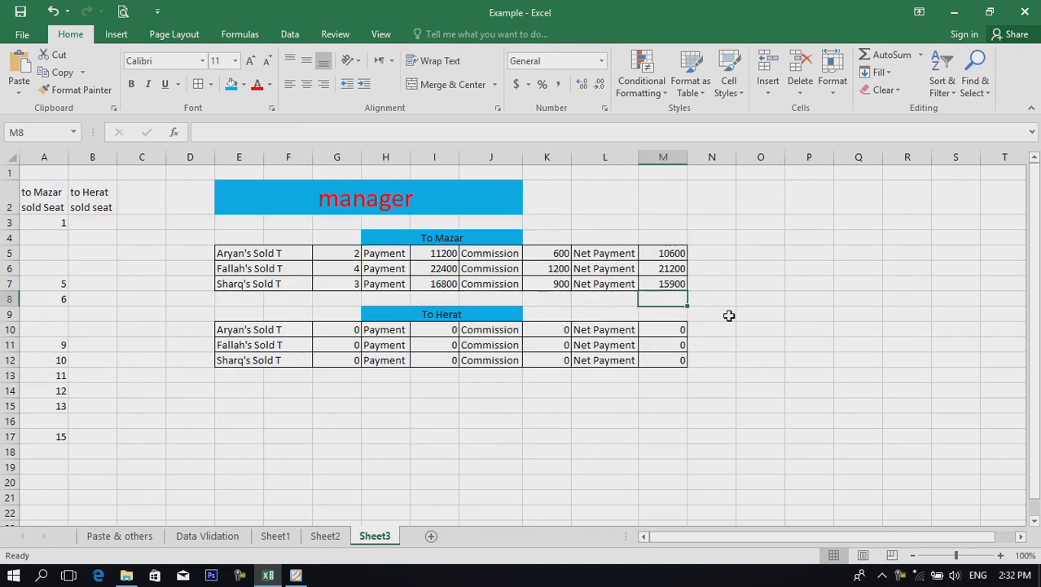
pyautogui.scroll(-4, 371, 432)
pyautogui.scroll(-4, 377, 451)
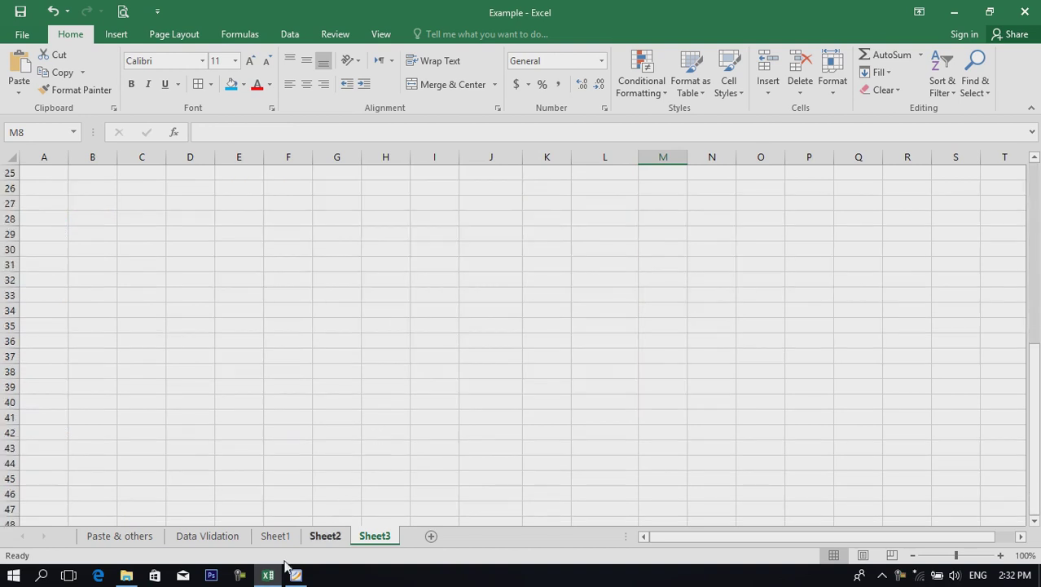
# - Scroll the Ms Excel PDF past the Government Tax table to page 42's Worker's Hourly Salary table
pyautogui.click(296, 574)
pyautogui.scroll(-6, 378, 472)
pyautogui.scroll(-8, 428, 428)
pyautogui.scroll(-5, 428, 428)
pyautogui.scroll(5, 489, 407)
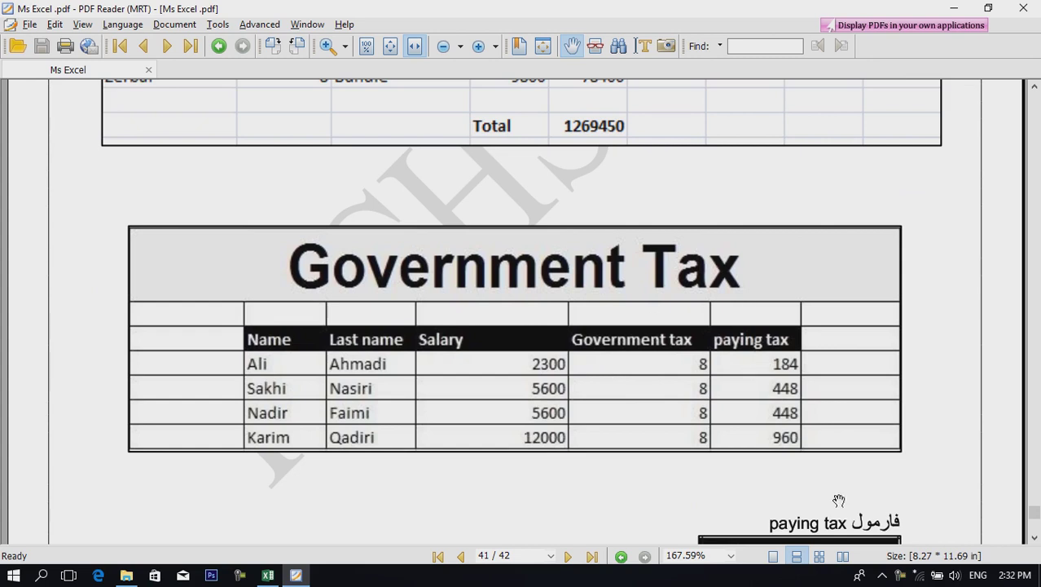
pyautogui.scroll(-2, 839, 500)
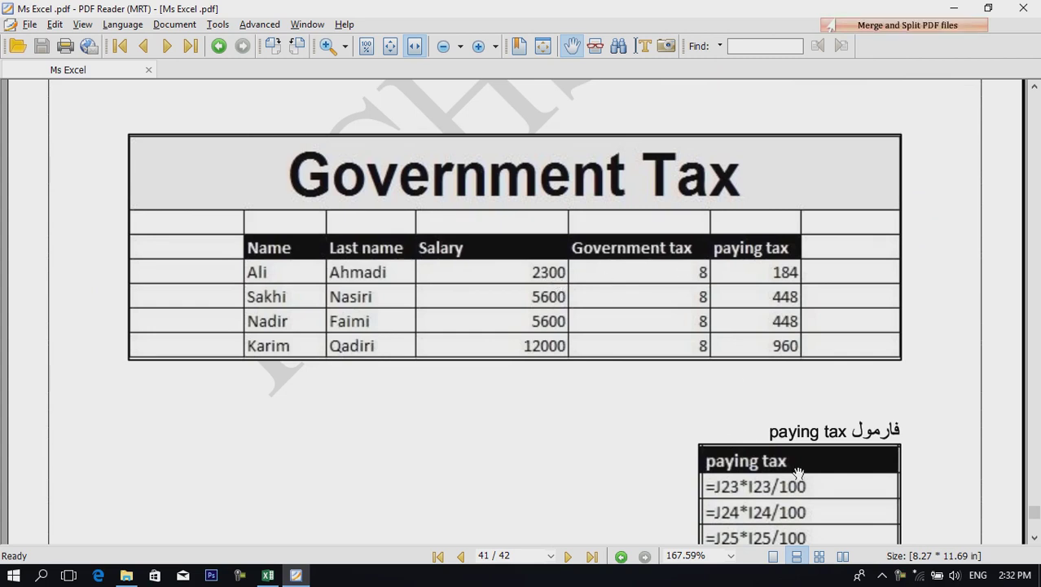
pyautogui.scroll(-3, 761, 364)
pyautogui.scroll(-4, 761, 364)
pyautogui.scroll(-2, 762, 365)
pyautogui.scroll(-2, 761, 364)
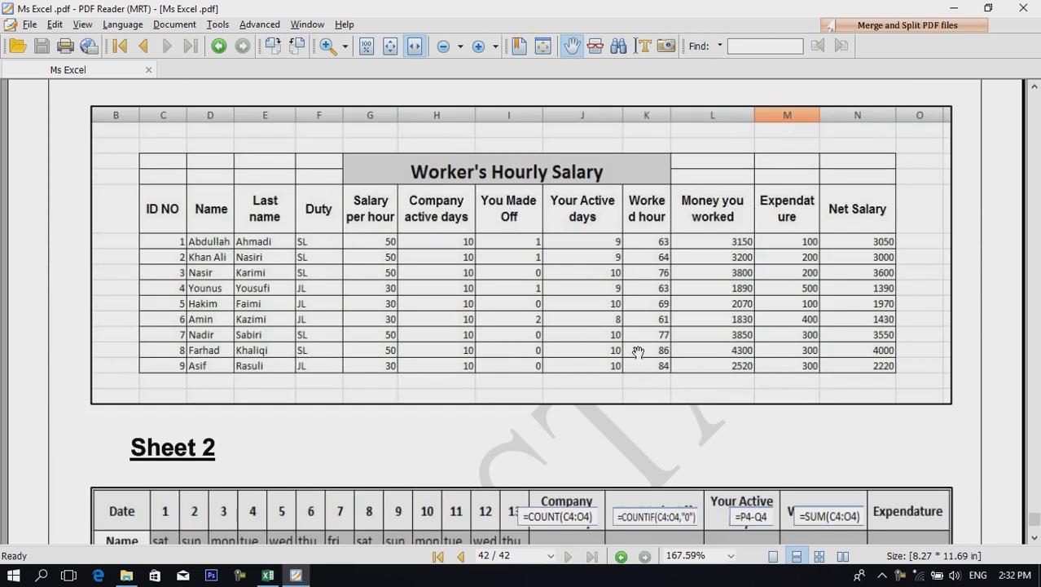
pyautogui.scroll(-2, 638, 352)
pyautogui.scroll(3, 635, 346)
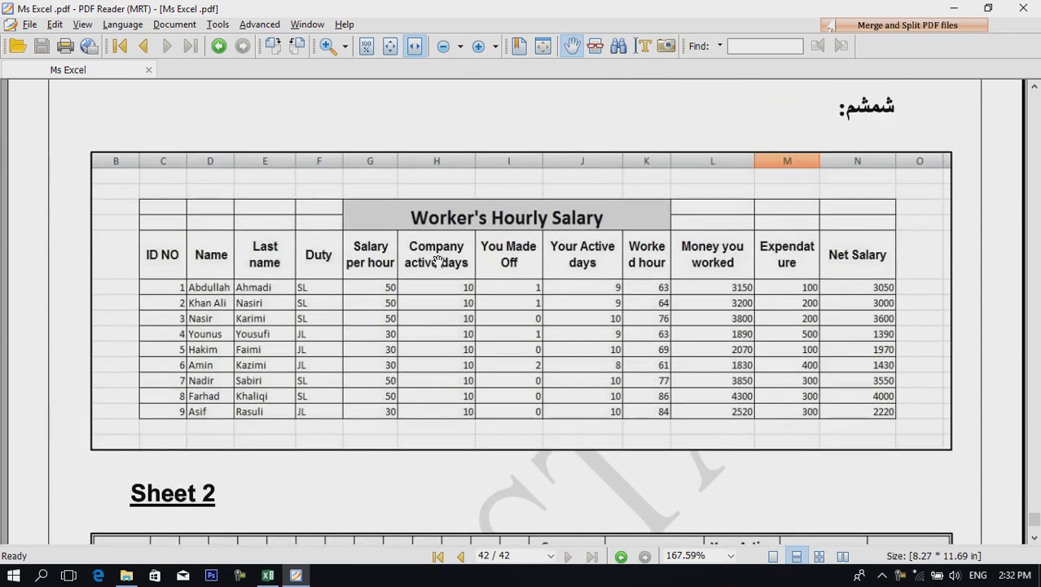
pyautogui.scroll(-2, 438, 261)
pyautogui.scroll(-1, 566, 346)
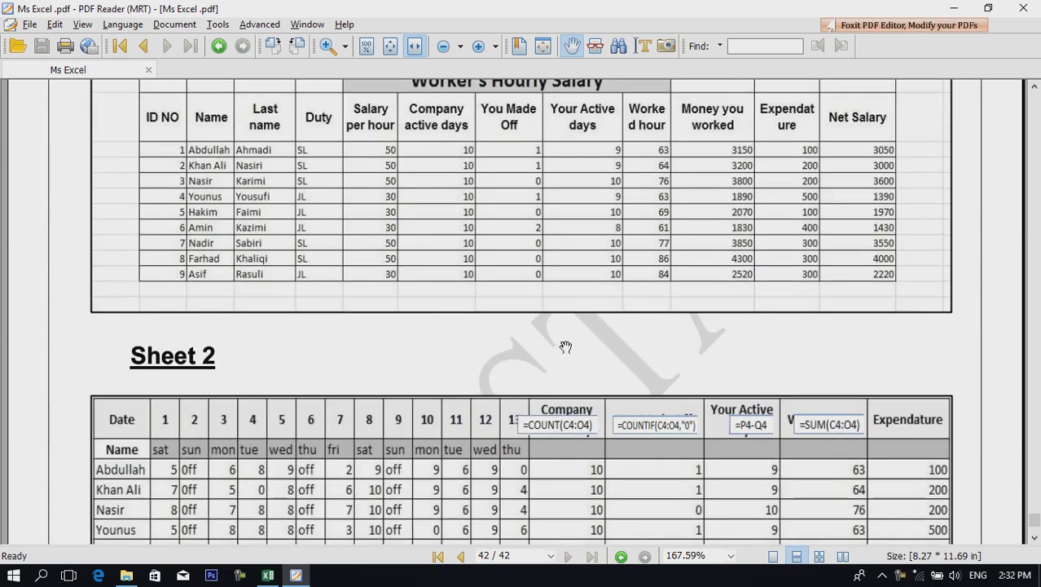
pyautogui.scroll(2, 565, 347)
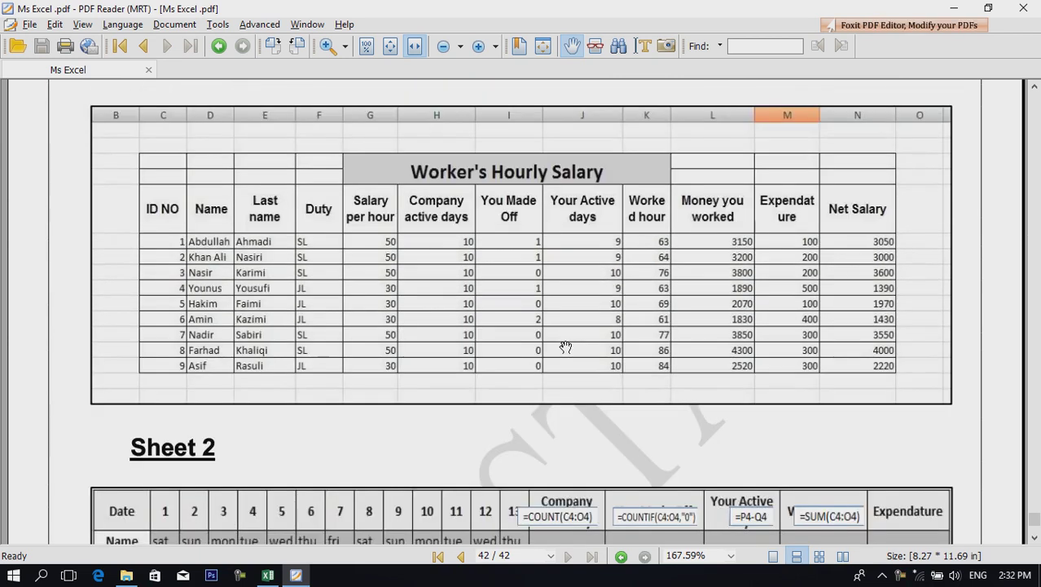
pyautogui.scroll(-1, 566, 346)
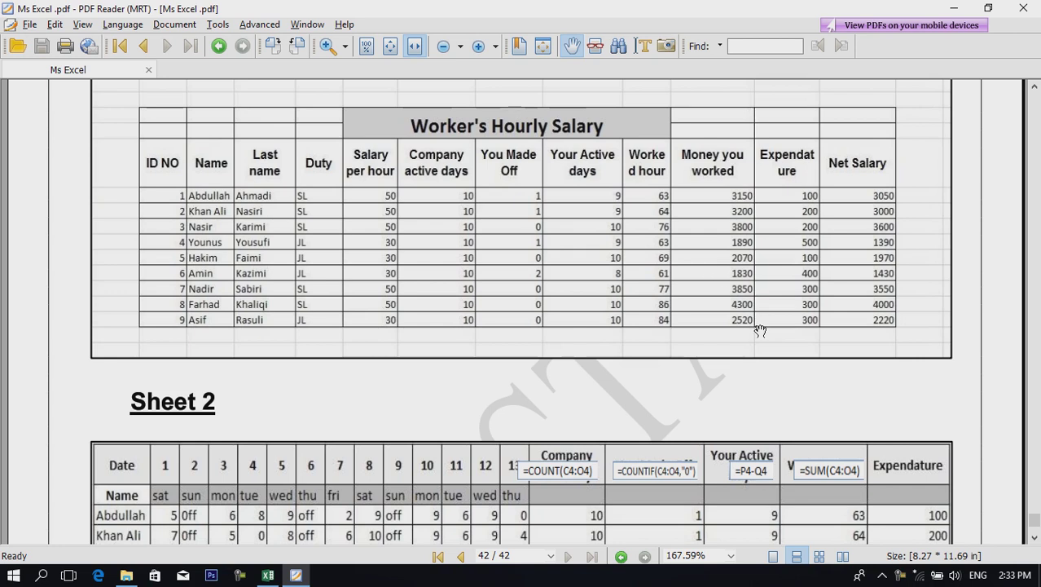
pyautogui.scroll(-3, 675, 367)
pyautogui.scroll(-3, 675, 369)
pyautogui.scroll(5, 675, 369)
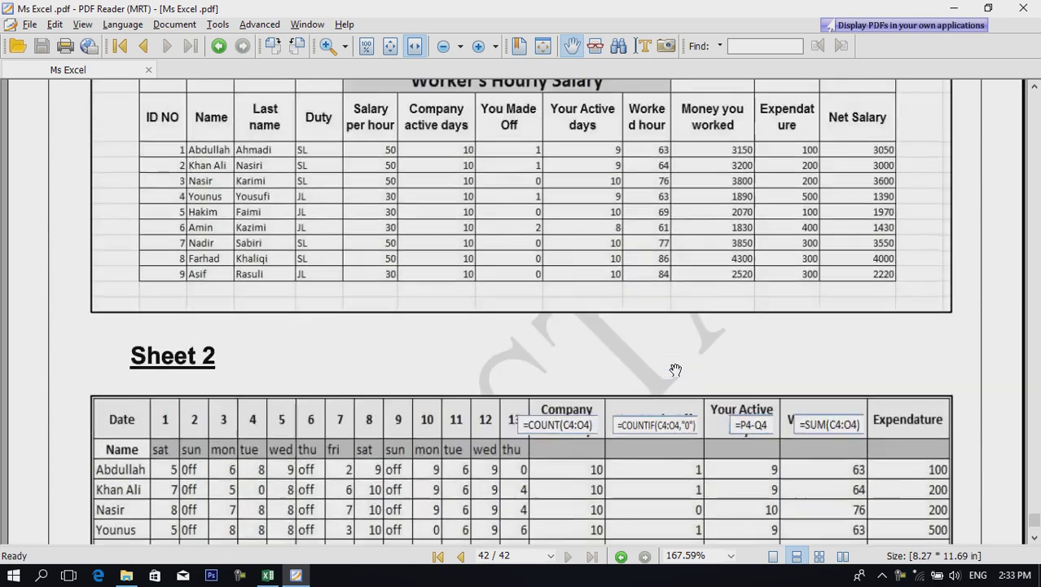
pyautogui.scroll(3, 675, 369)
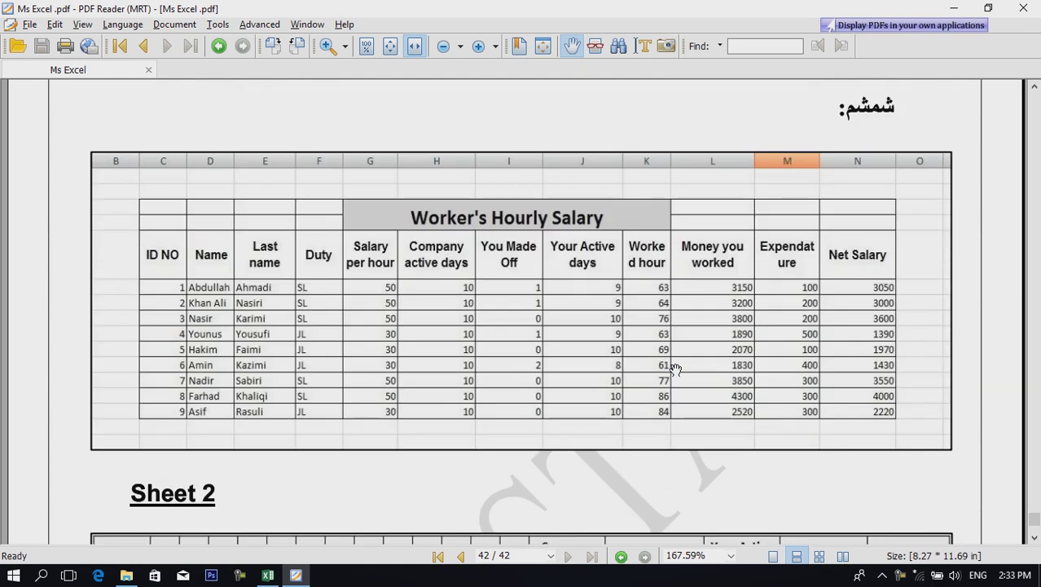